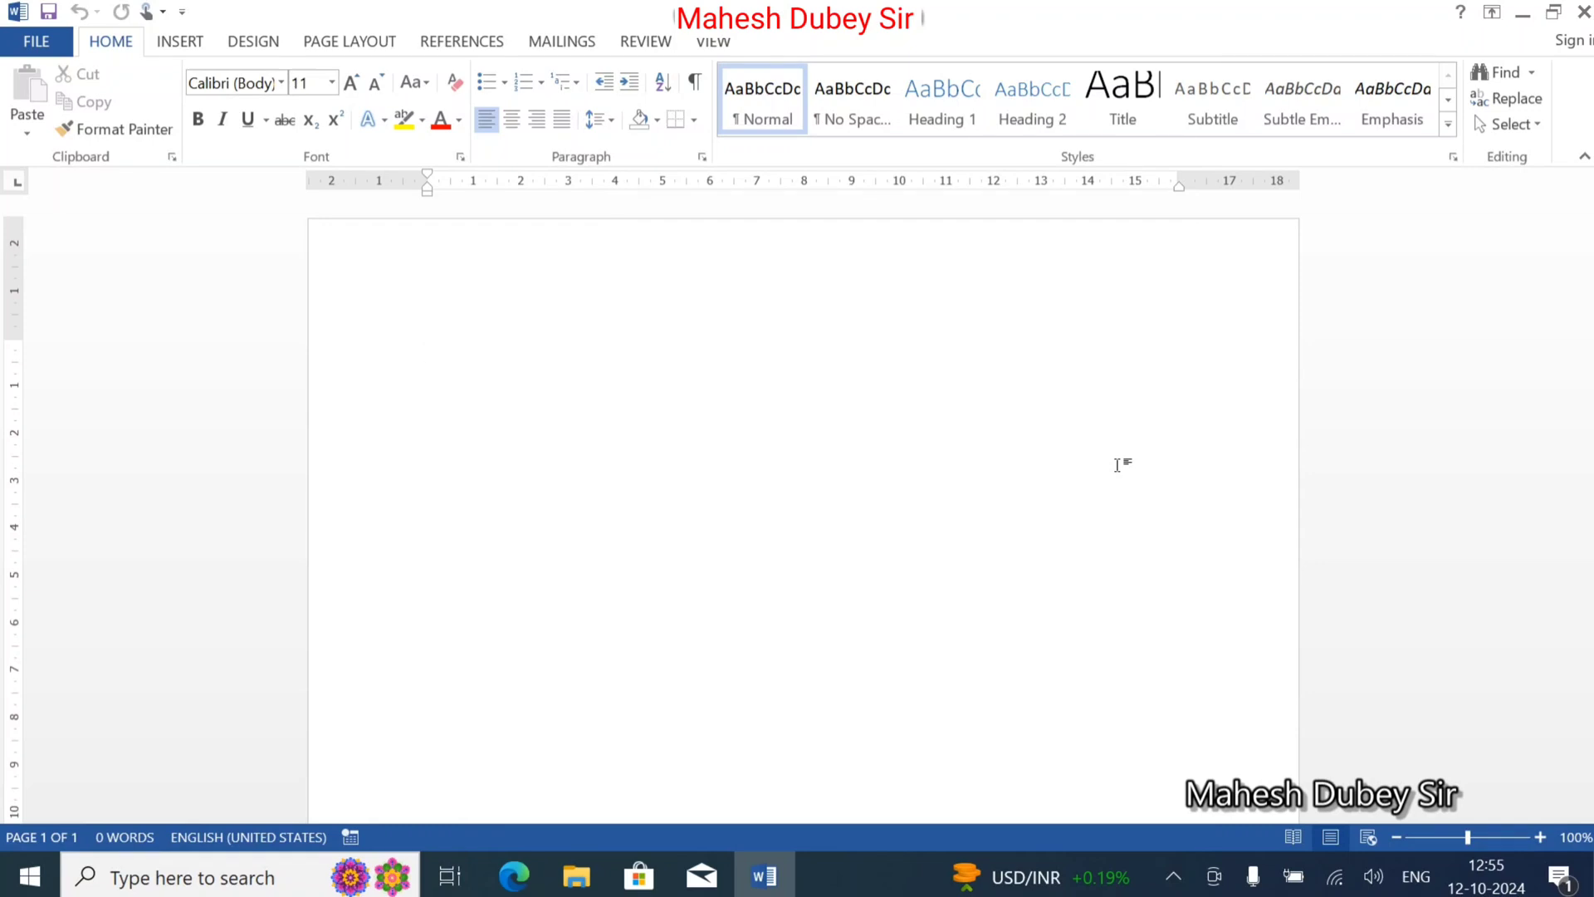
Generate default sample paragraphs in the blank document with =rand().
text(=)
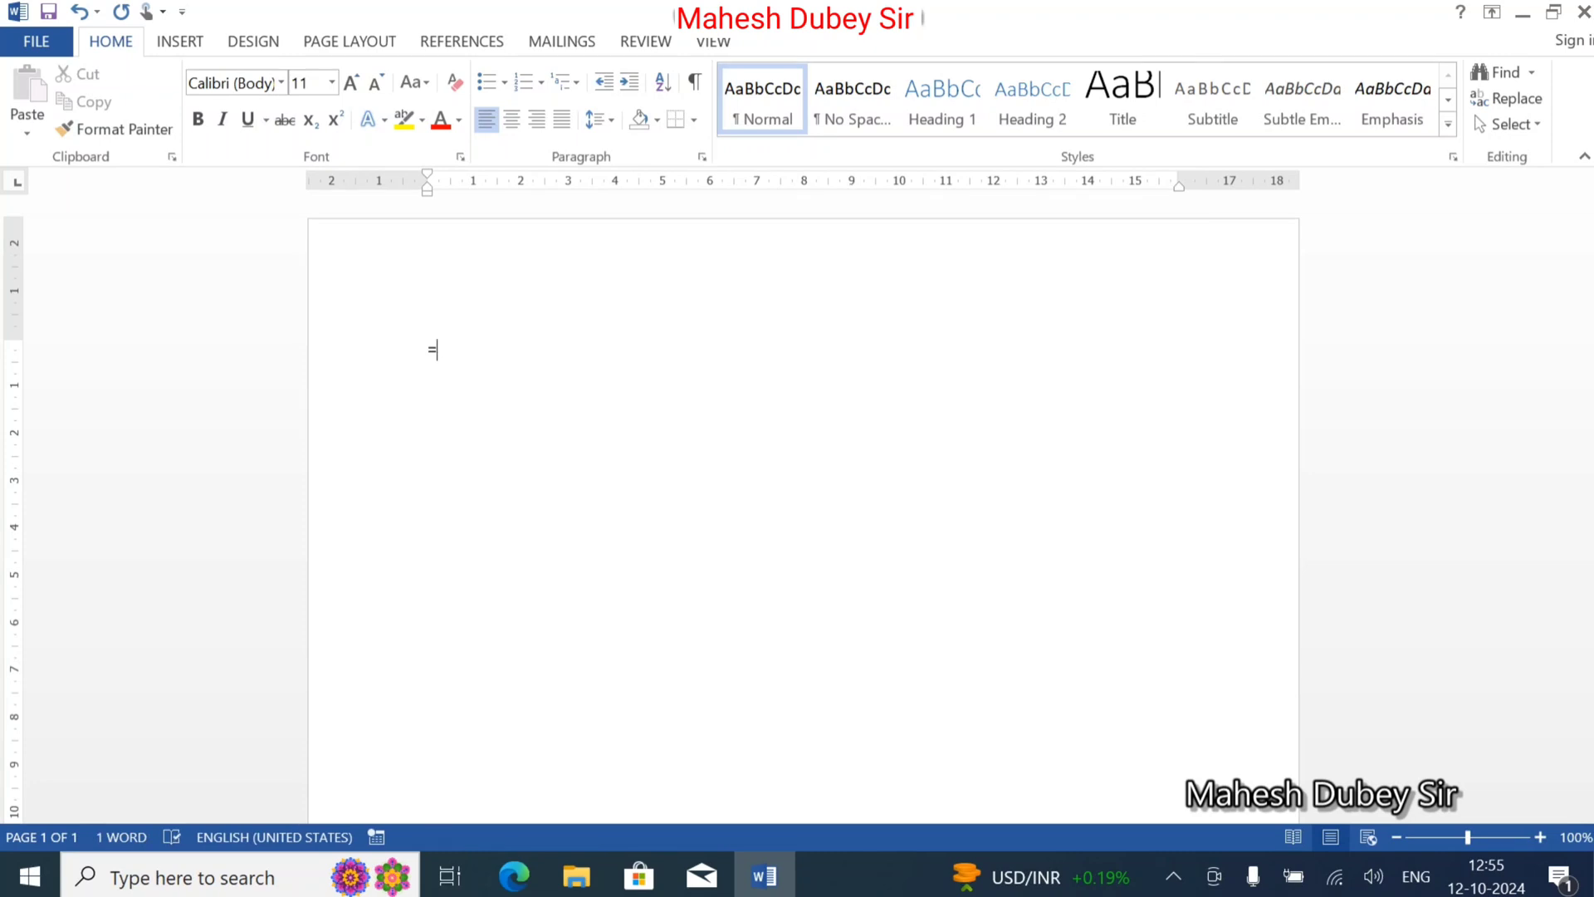
text(rand())
key(Return)
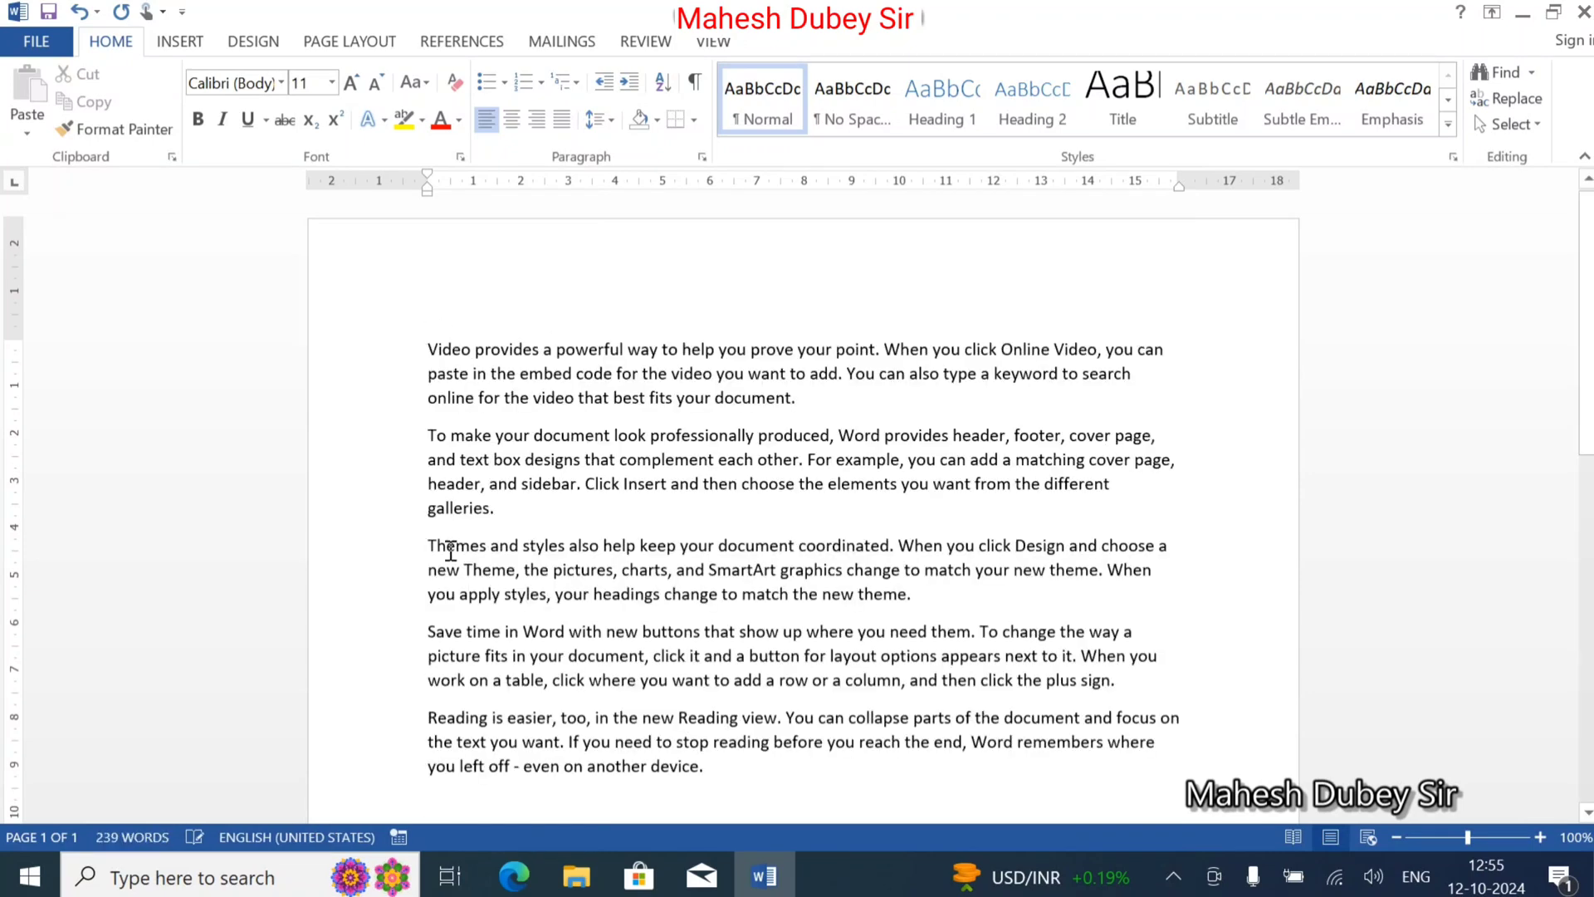
Replace the sample text with ten paragraphs generated by =rand(10), and clear the whole document again.
key(ctrl+a)
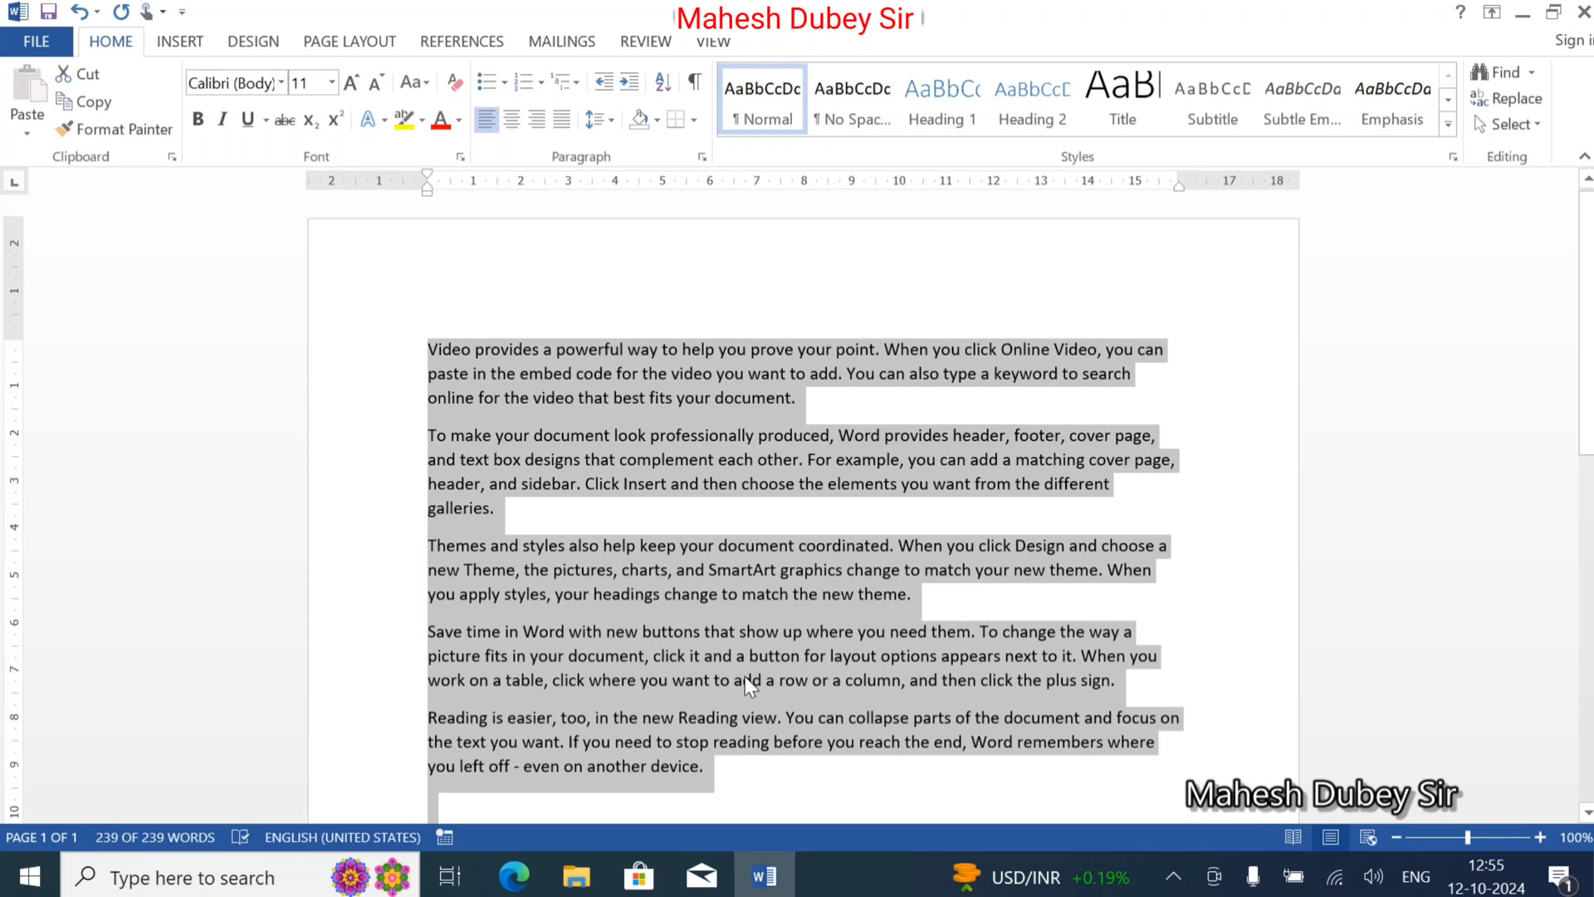
key(BackSpace)
text(=r)
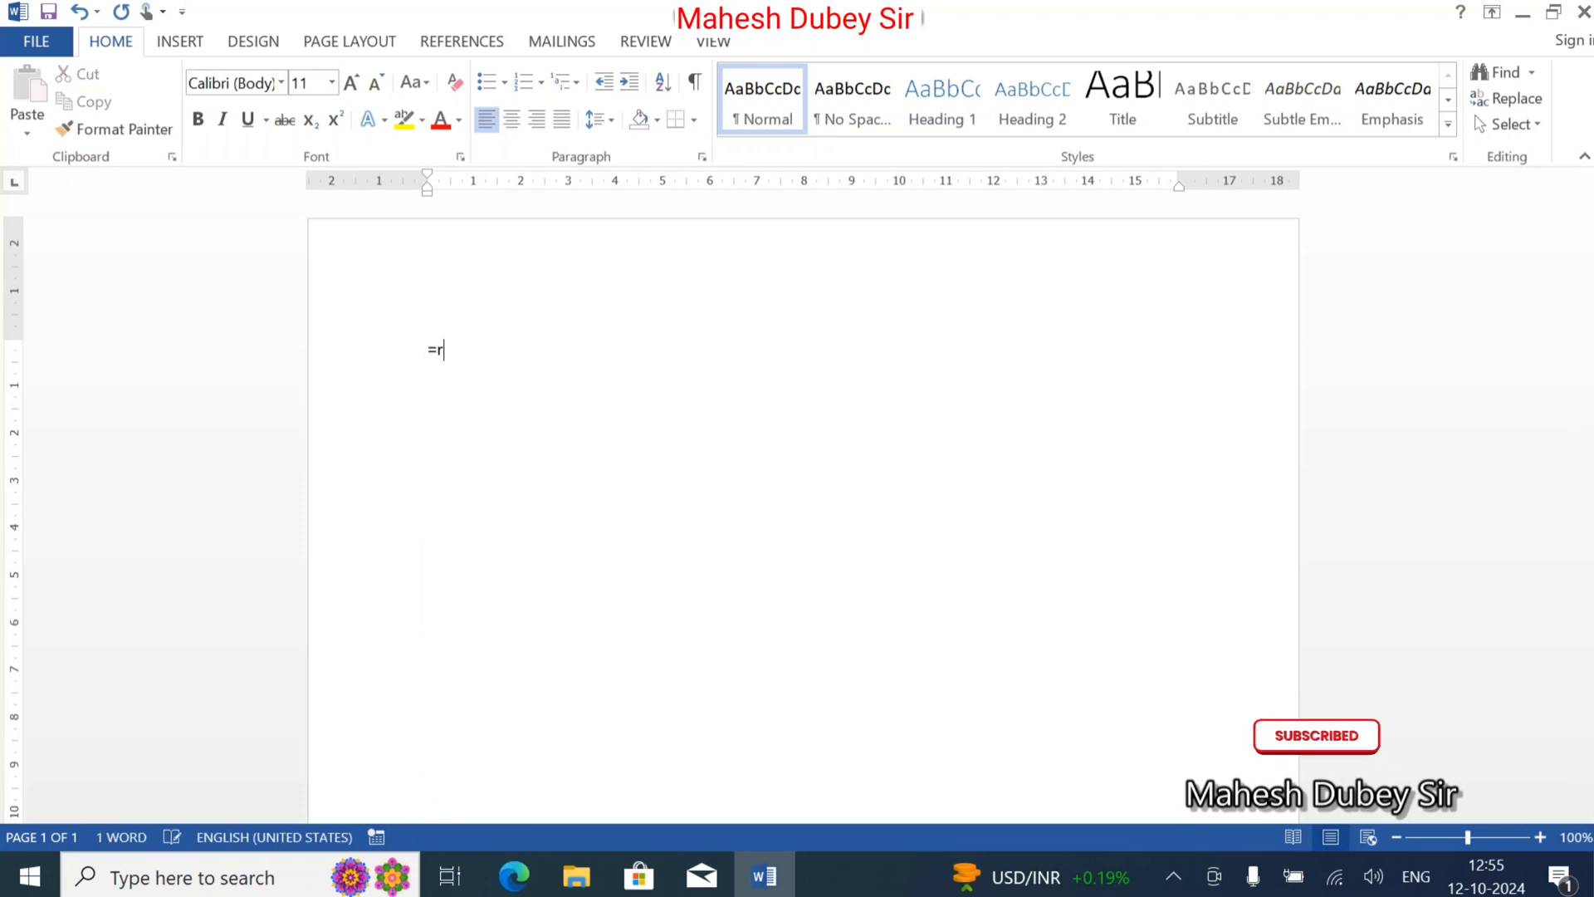
text(and(10))
key(Return)
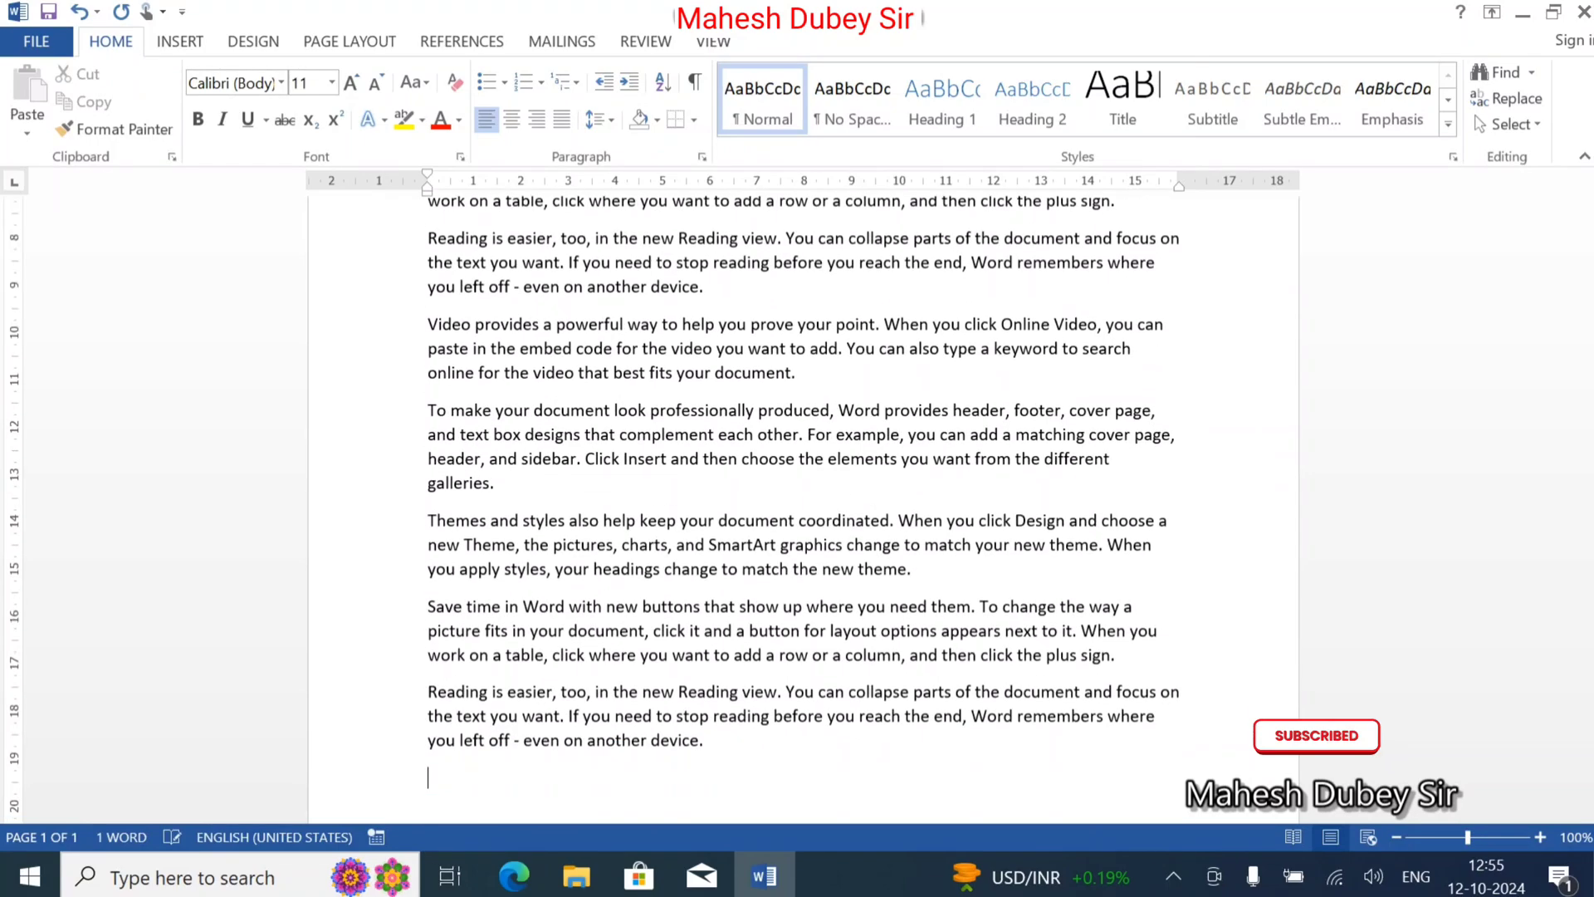
scroll(715, 732, up, 5)
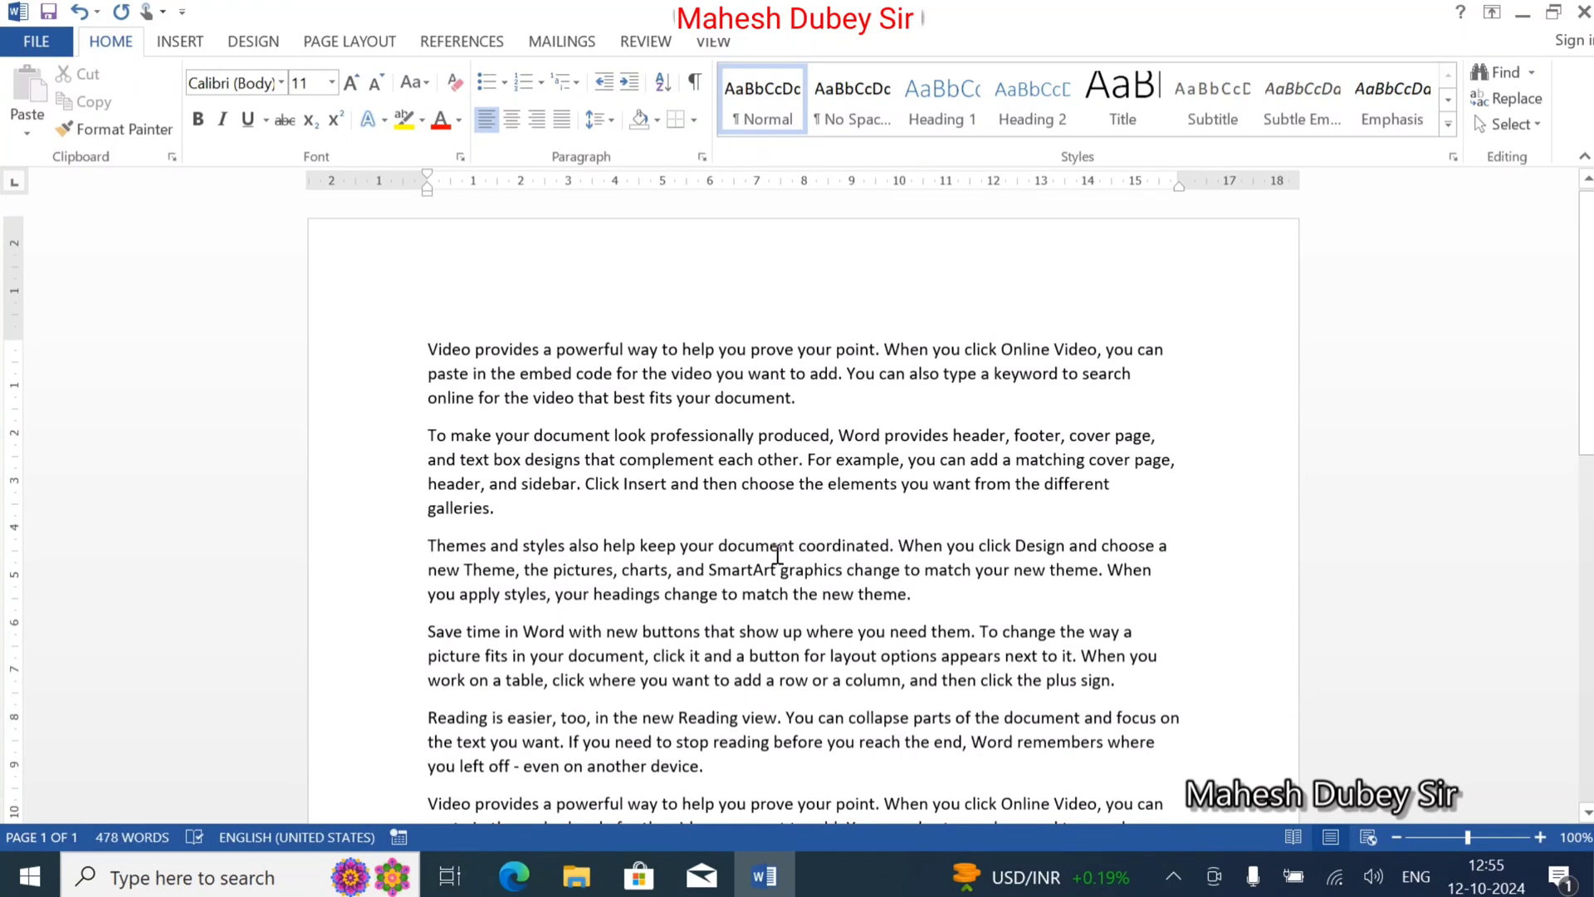
key(ctrl+a)
key(Delete)
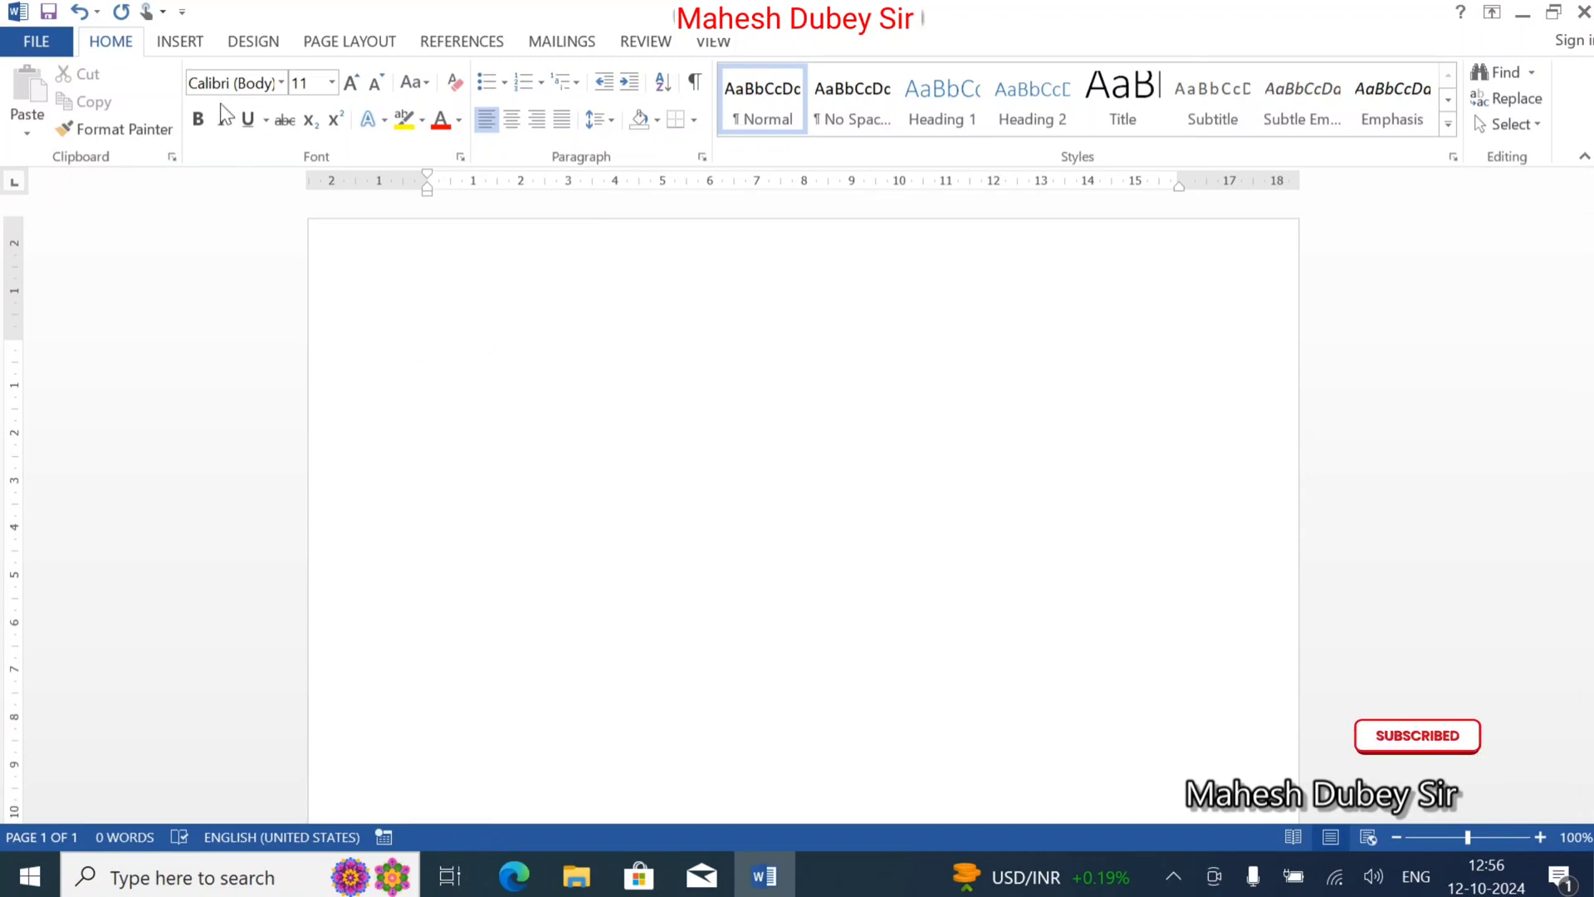
Insert a table with eight columns and two rows, and enter the title Marksheet in its first cell.
click(185, 43)
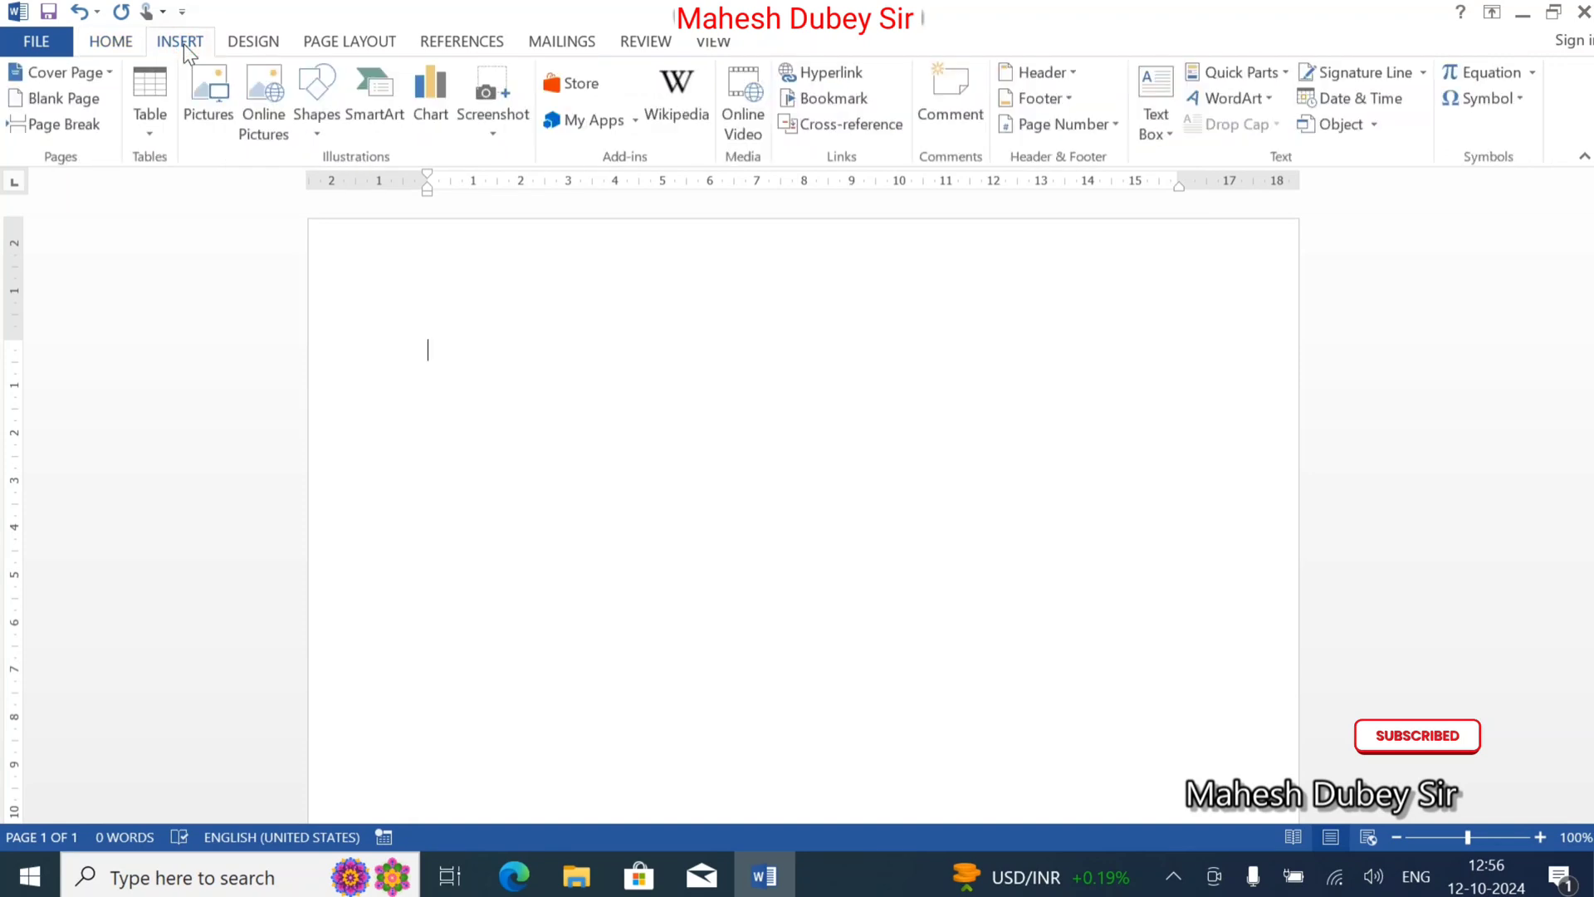
click(159, 123)
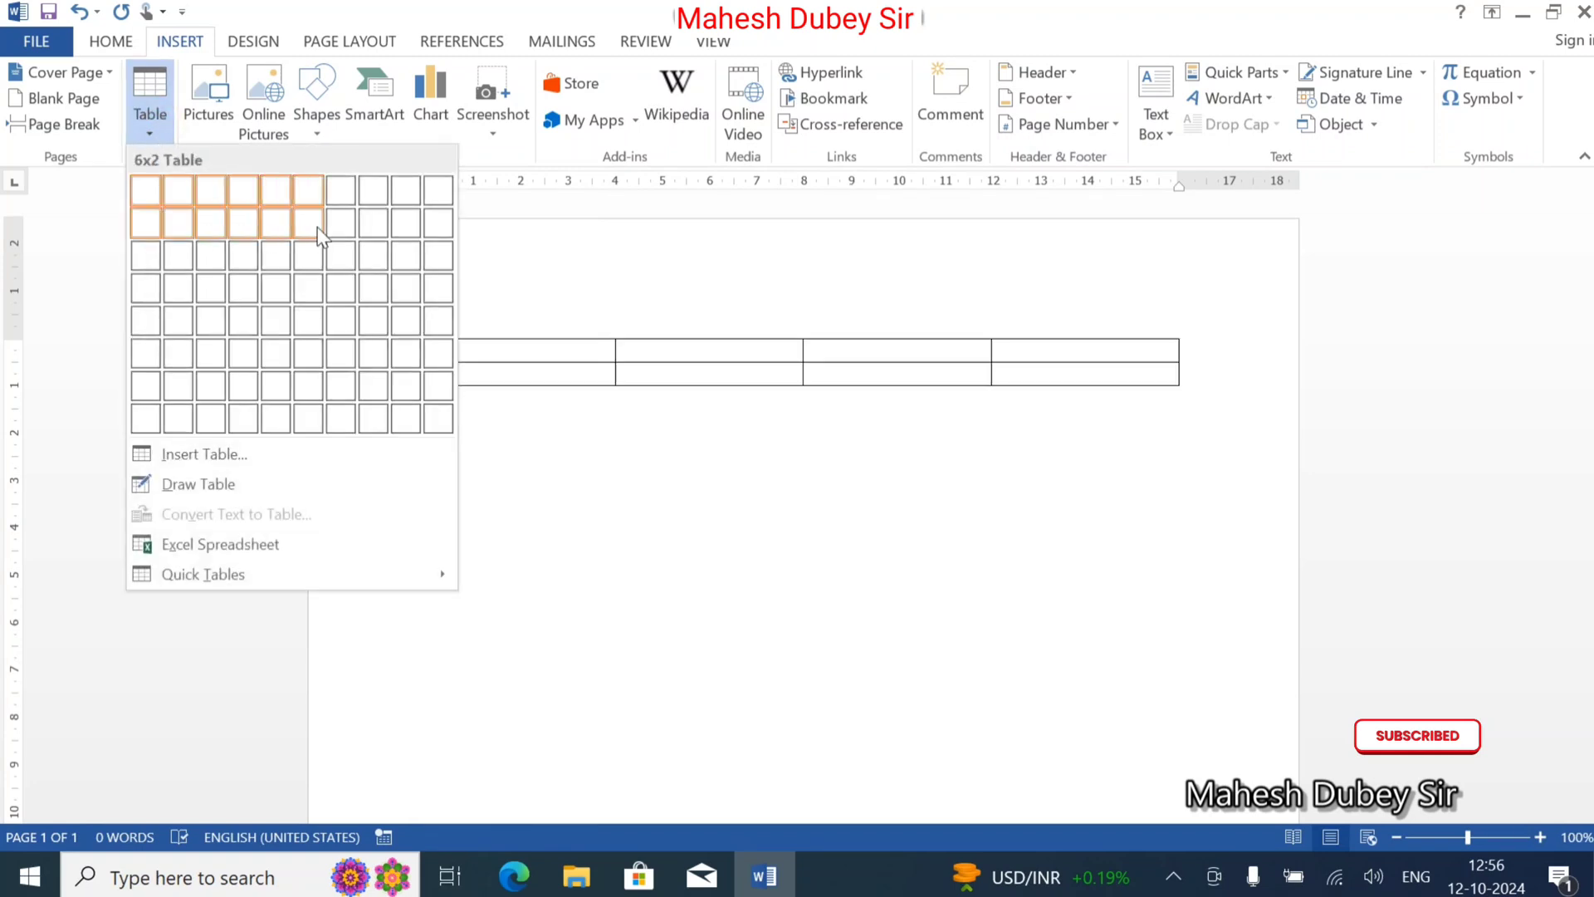
click(373, 220)
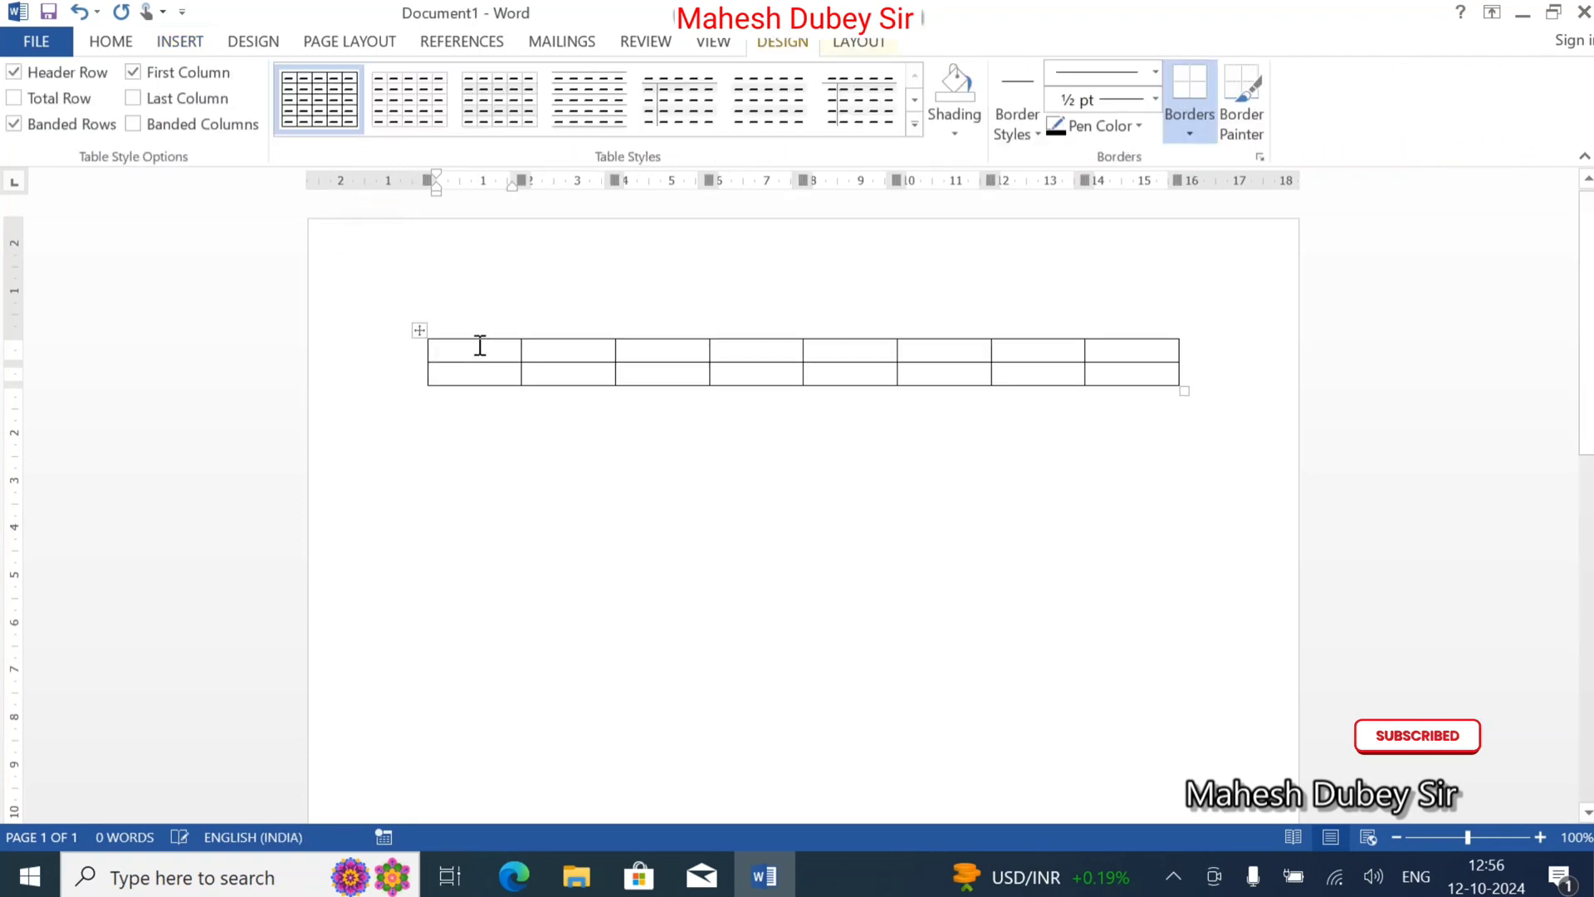
text(Marksheet)
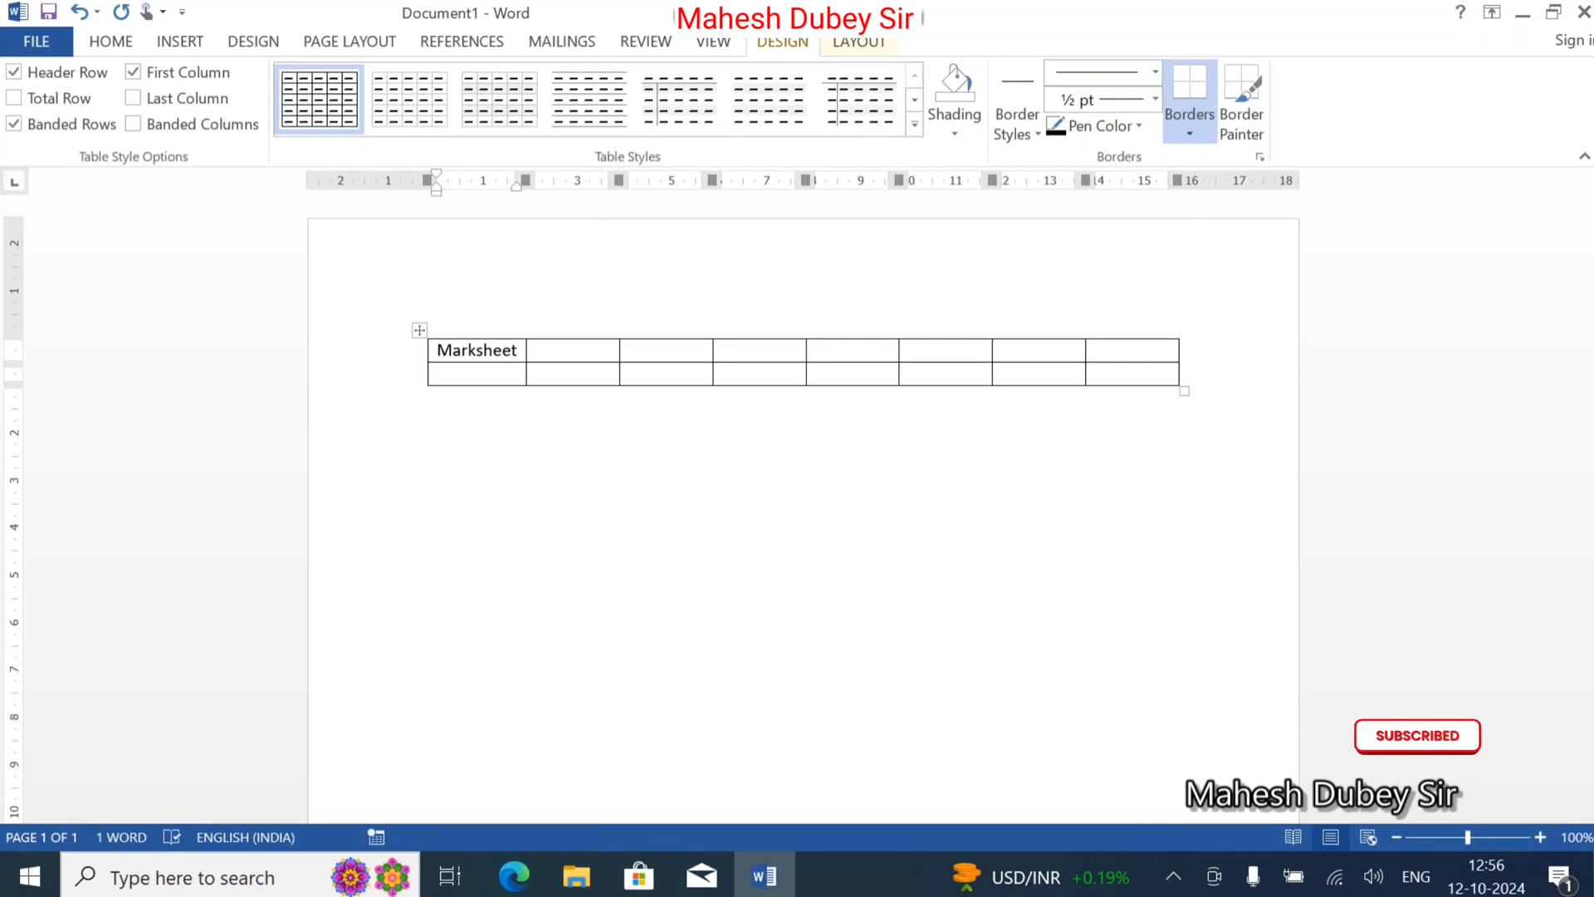
click(534, 359)
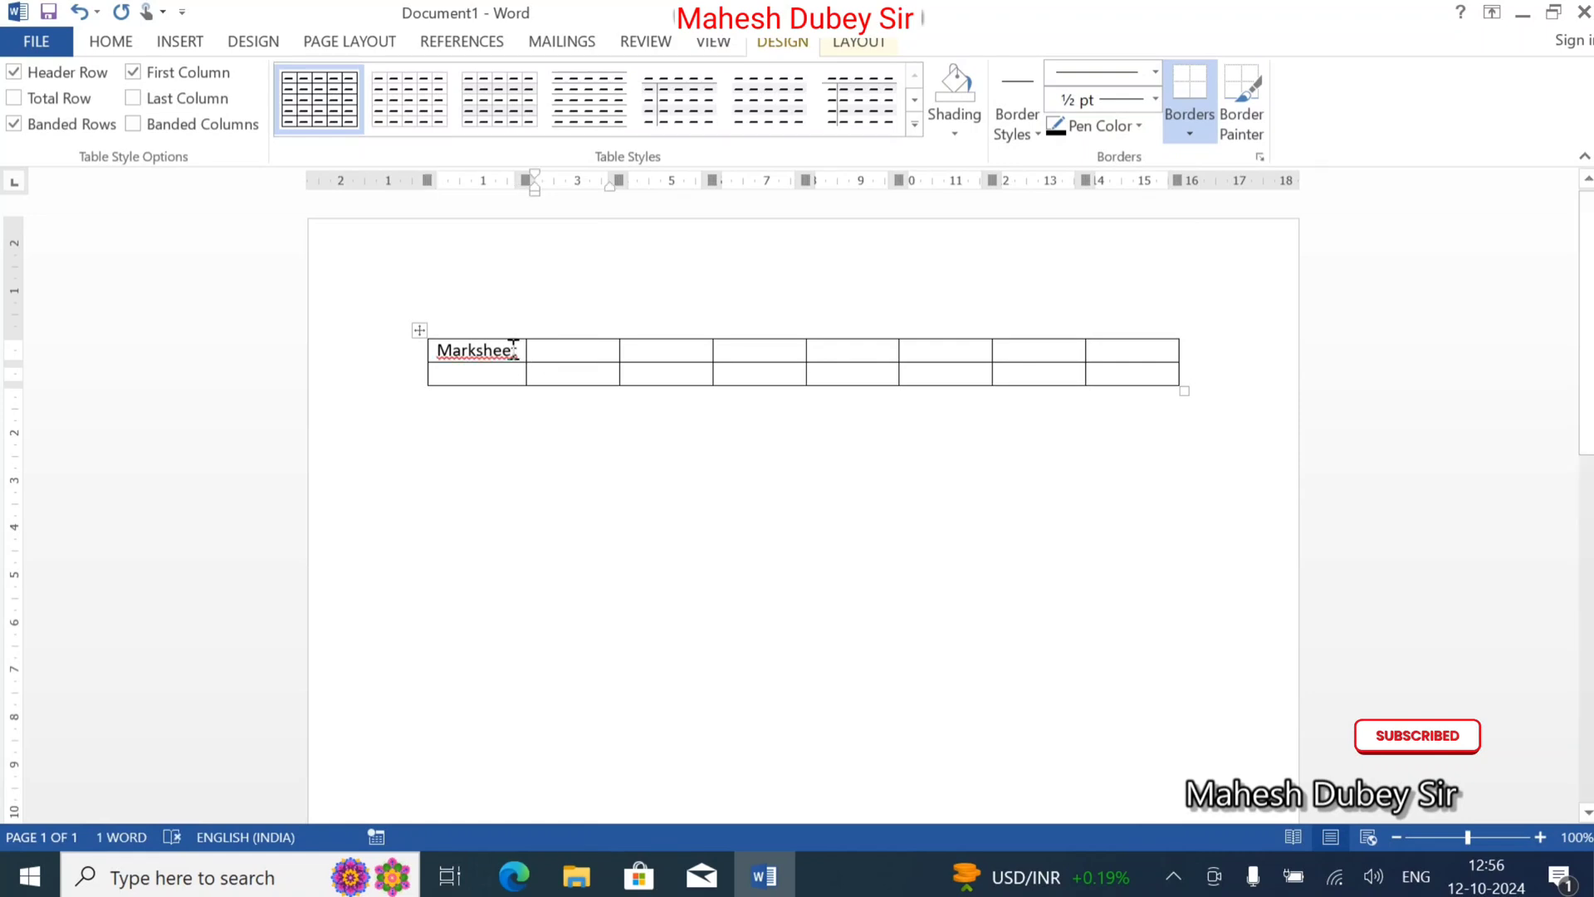
Merge all cells of the table's first row and centre the title both horizontally and vertically.
drag(514, 349, 1132, 341)
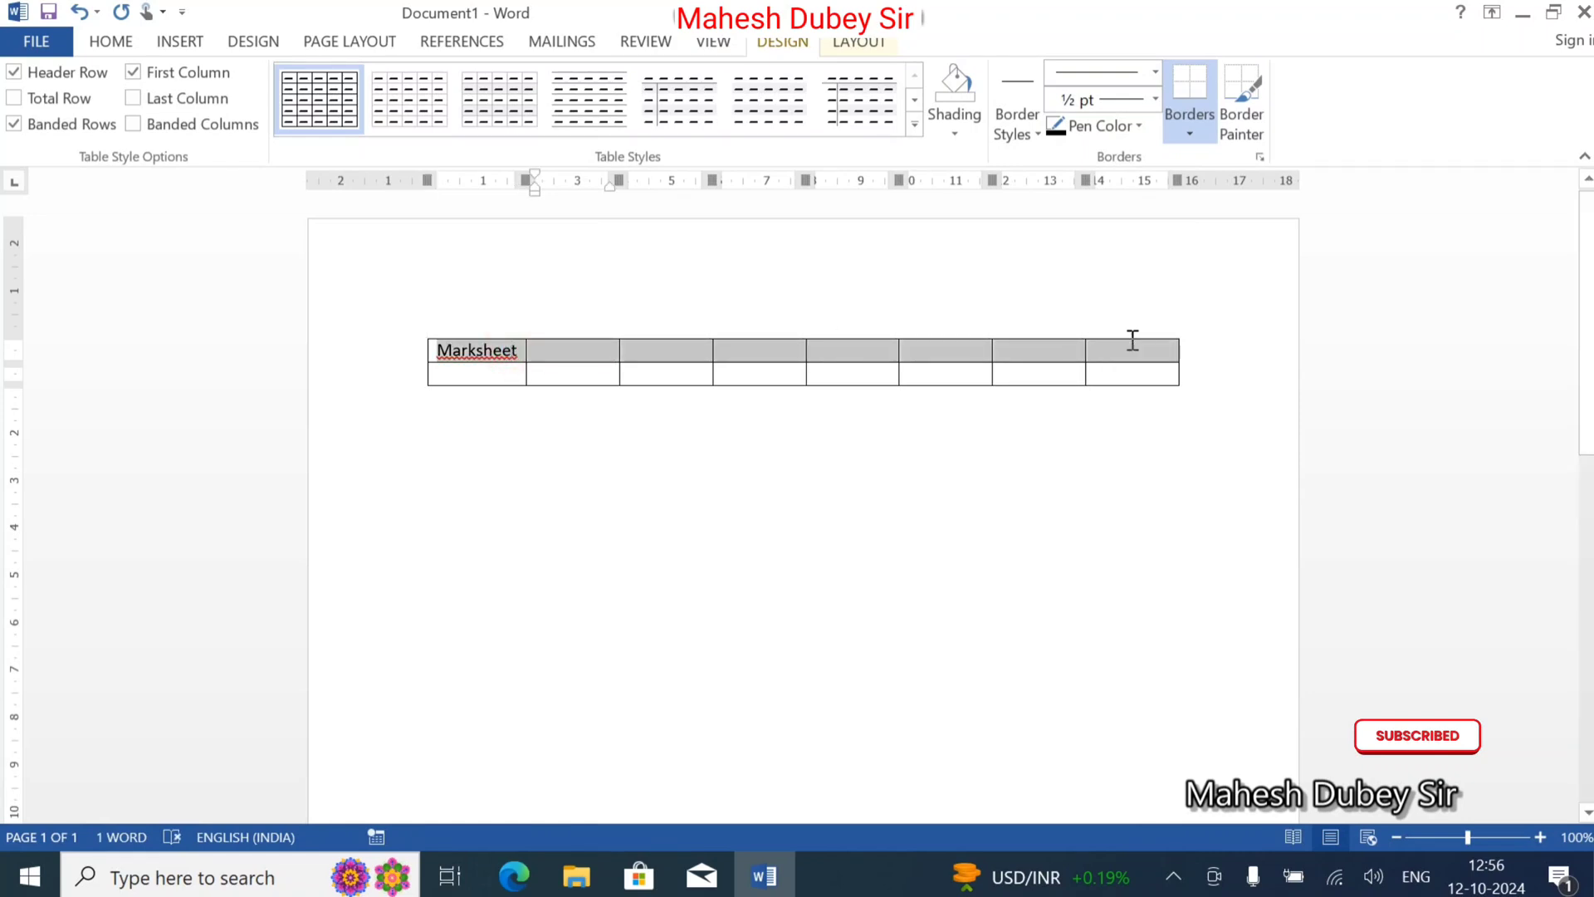
click(842, 51)
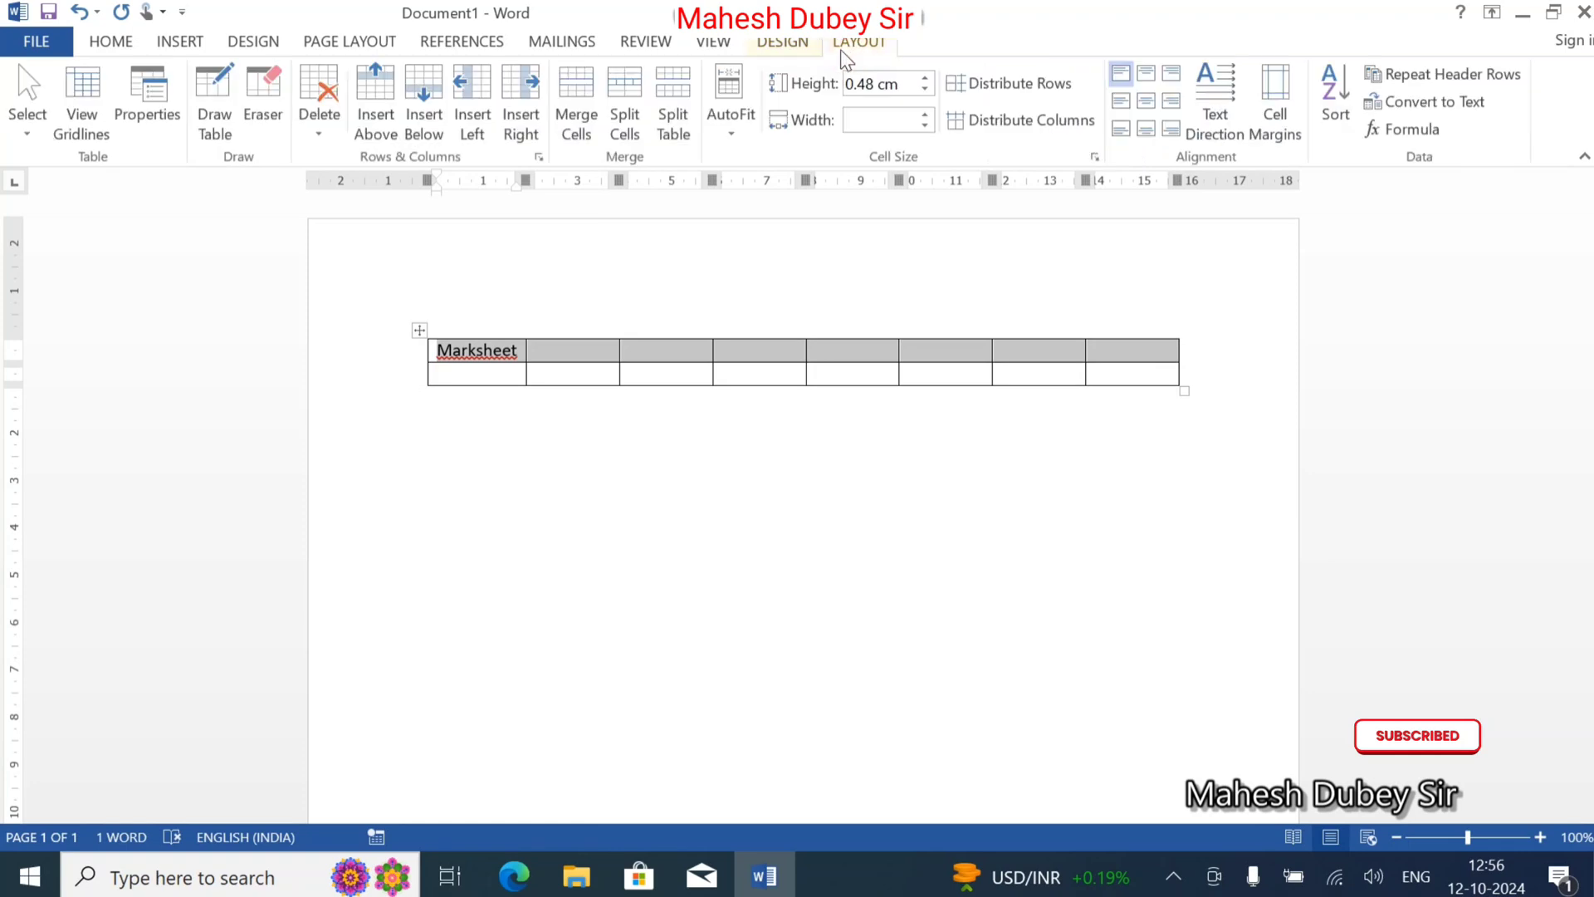
click(572, 124)
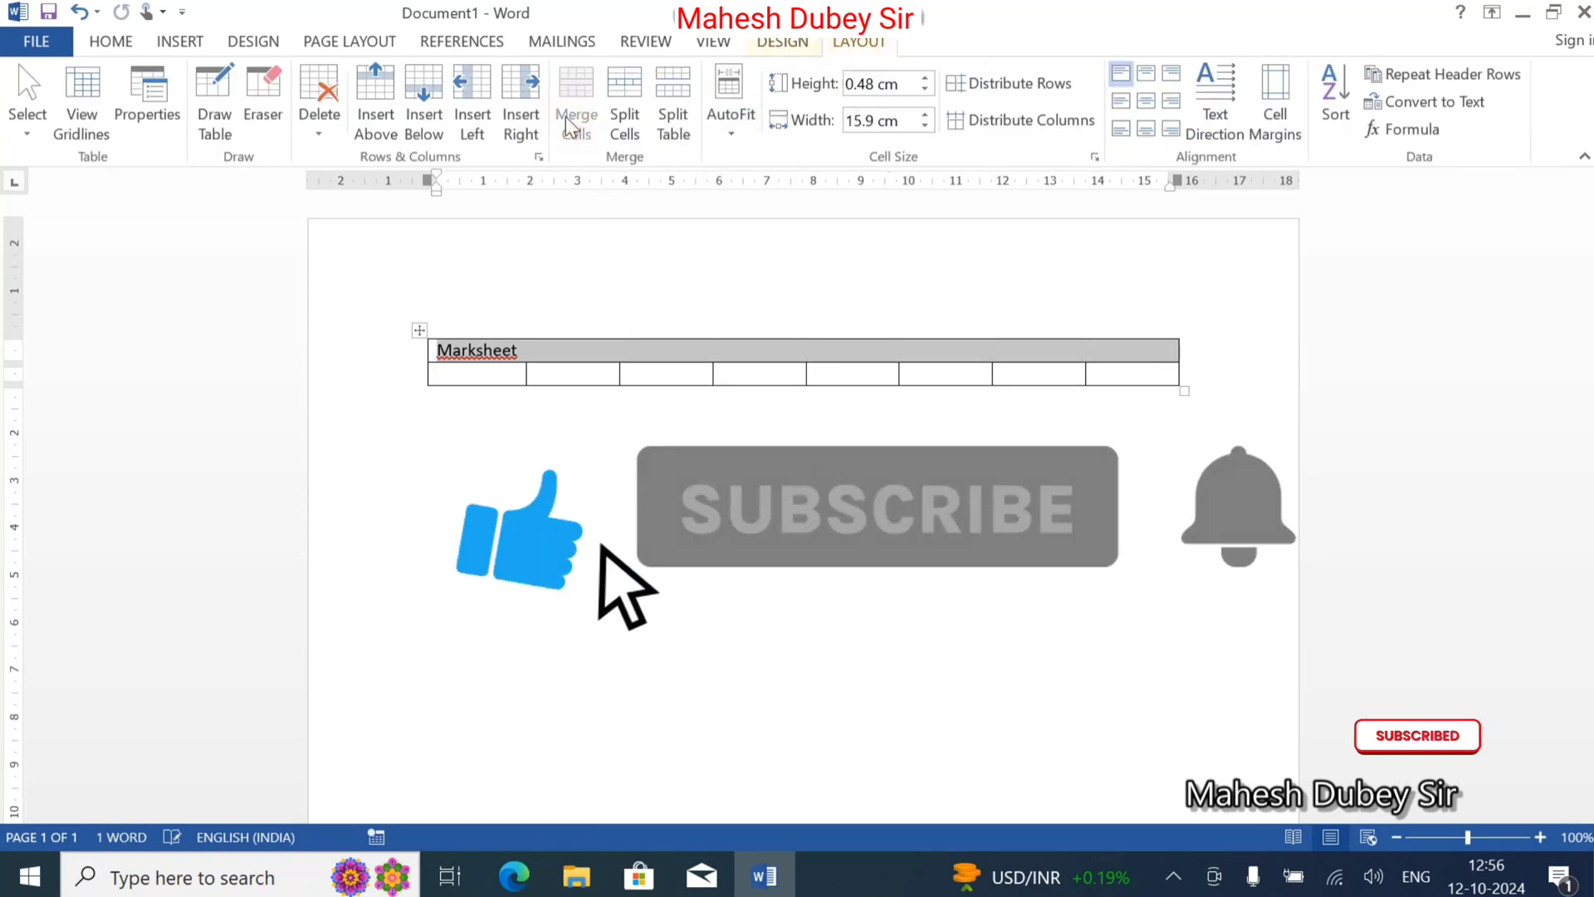
click(1149, 101)
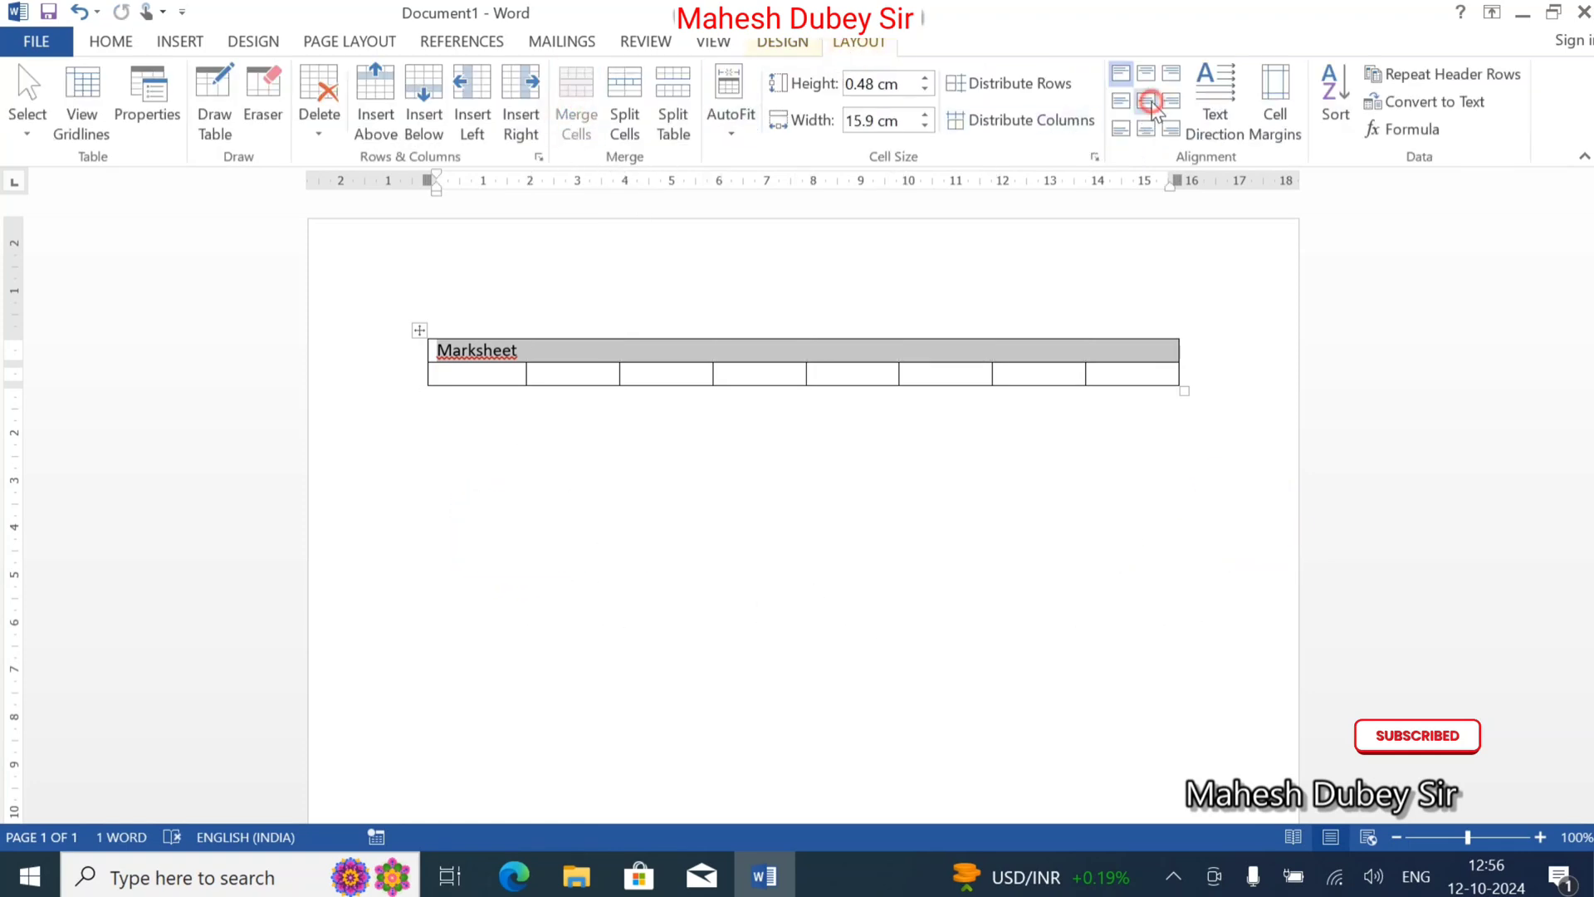
click(1146, 102)
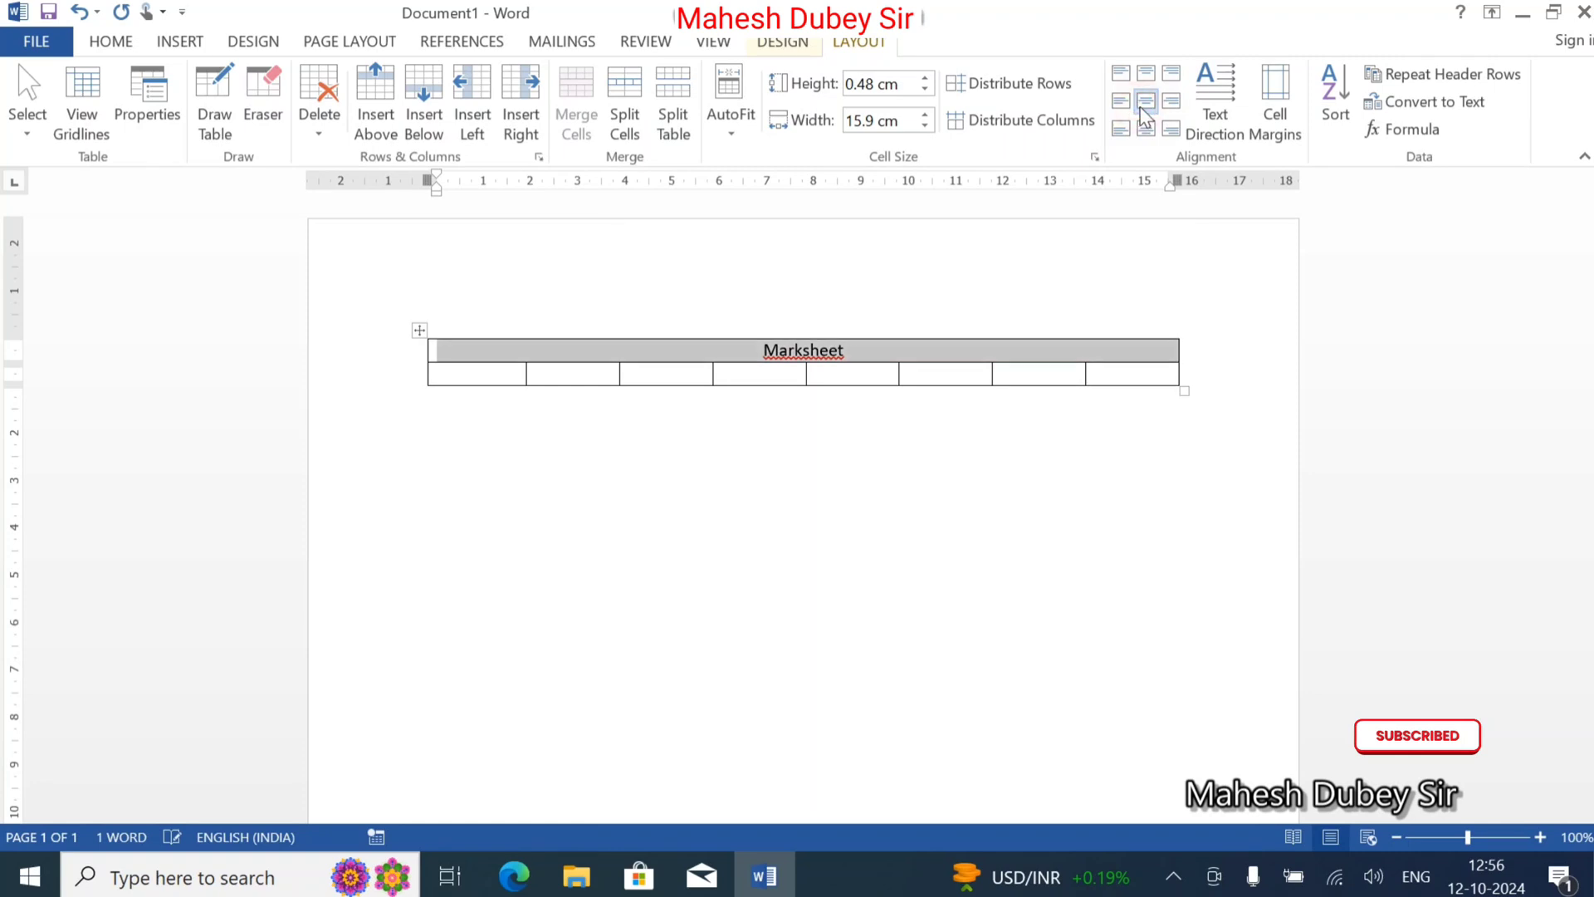
click(501, 377)
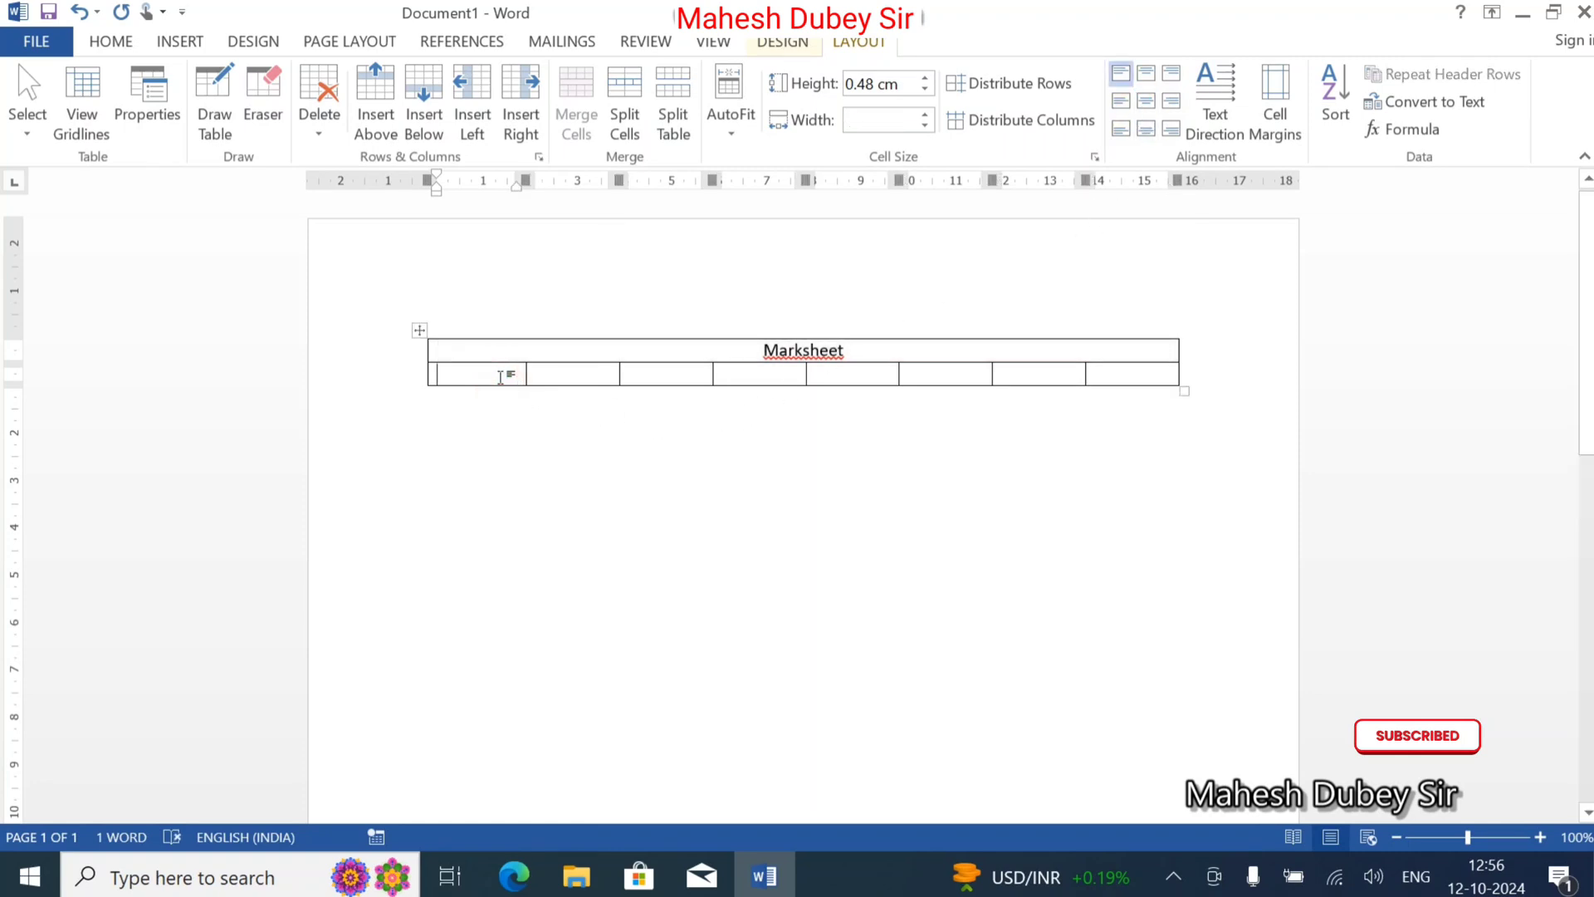
Correct the spelling of the table title to the suggested Mark sheet.
click(780, 349)
right_click(780, 349)
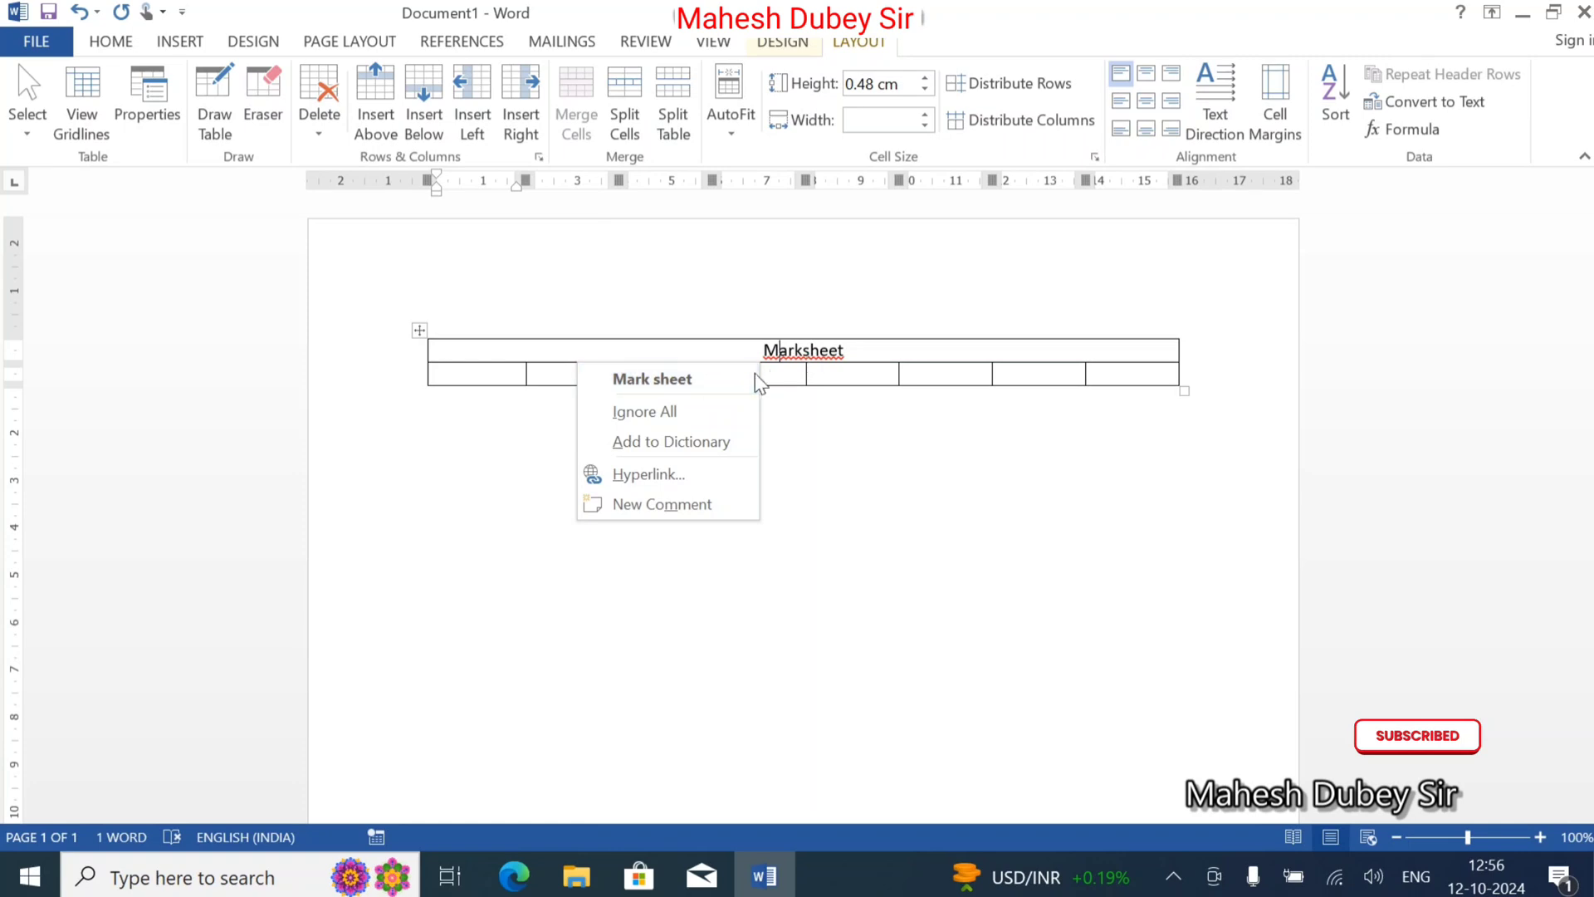
click(705, 378)
Enter the headings Sr, Name and Subject in the first three cells of the second row.
click(514, 371)
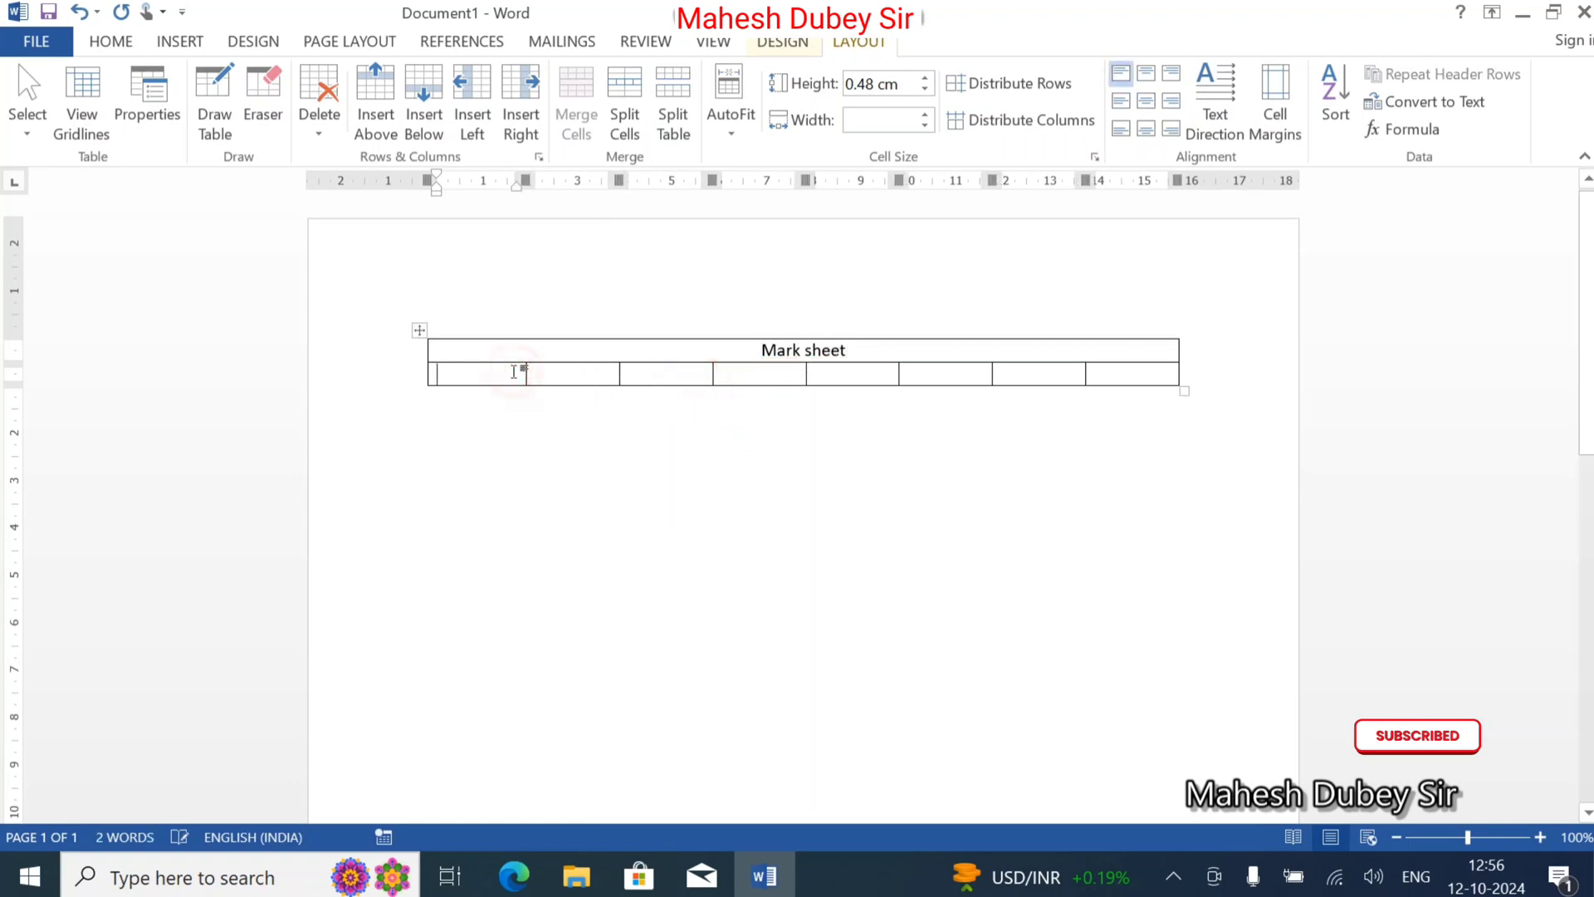
text(Sr)
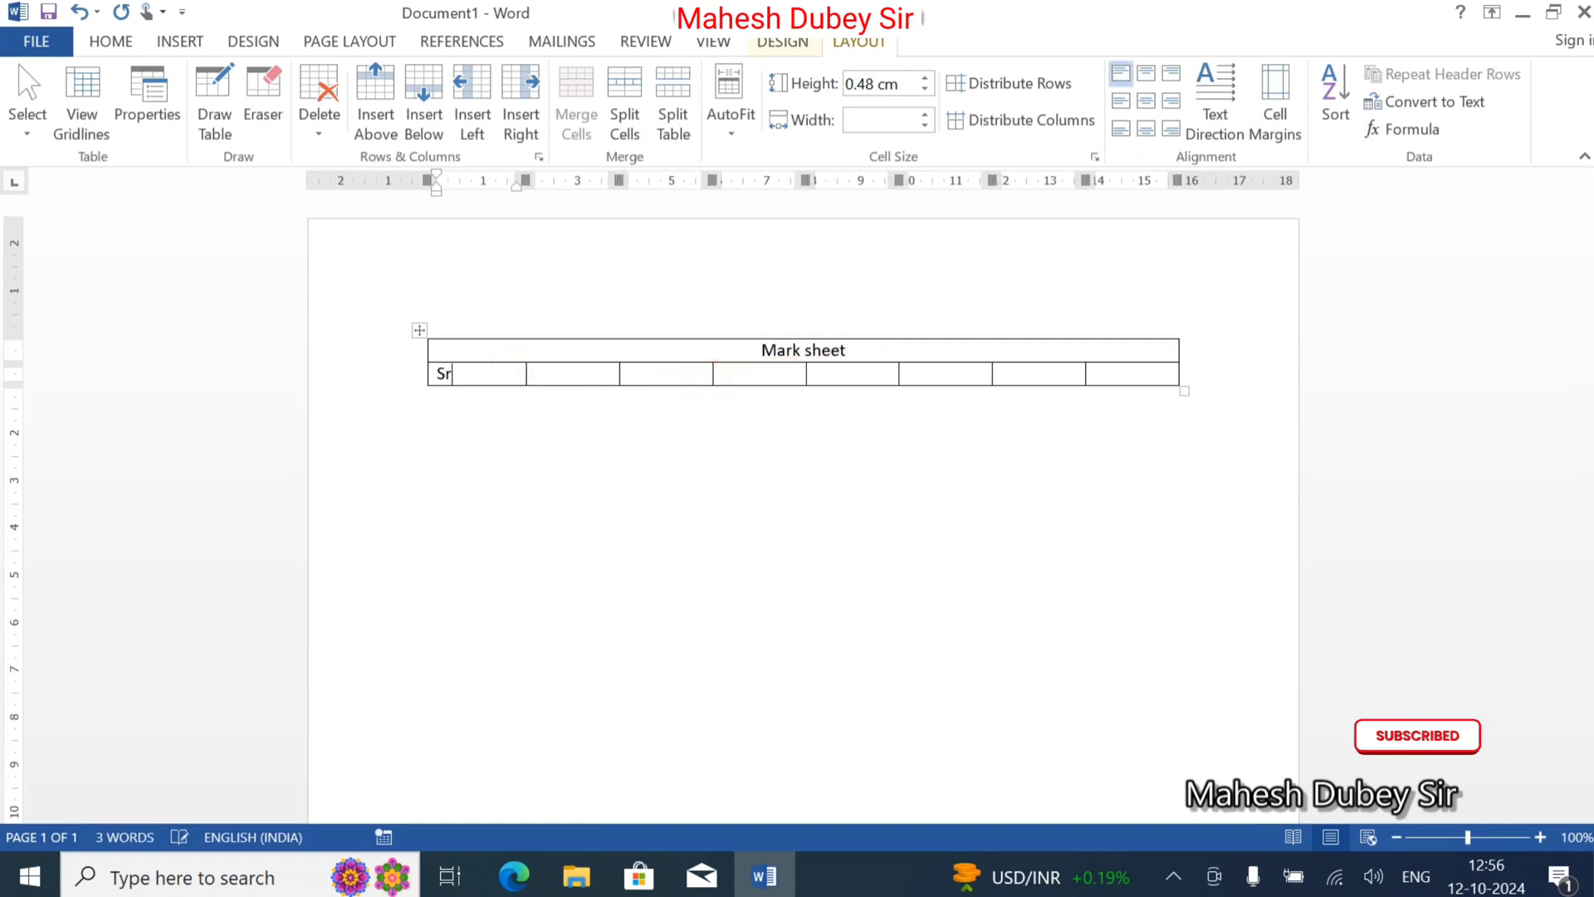
key(Tab)
text(Name)
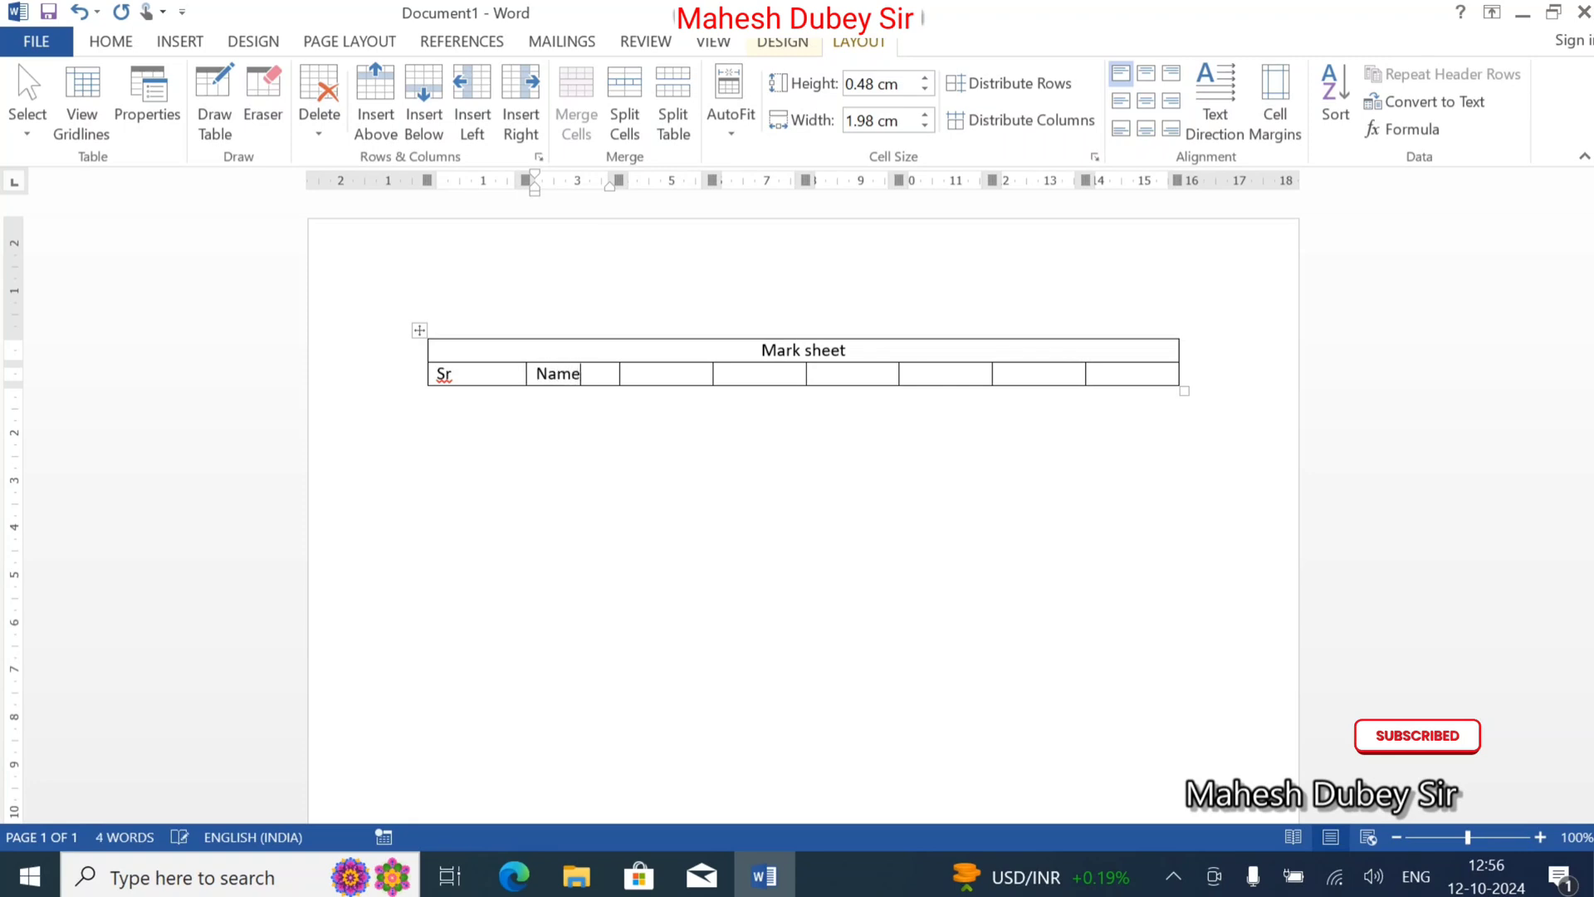
key(Tab)
text(Subject)
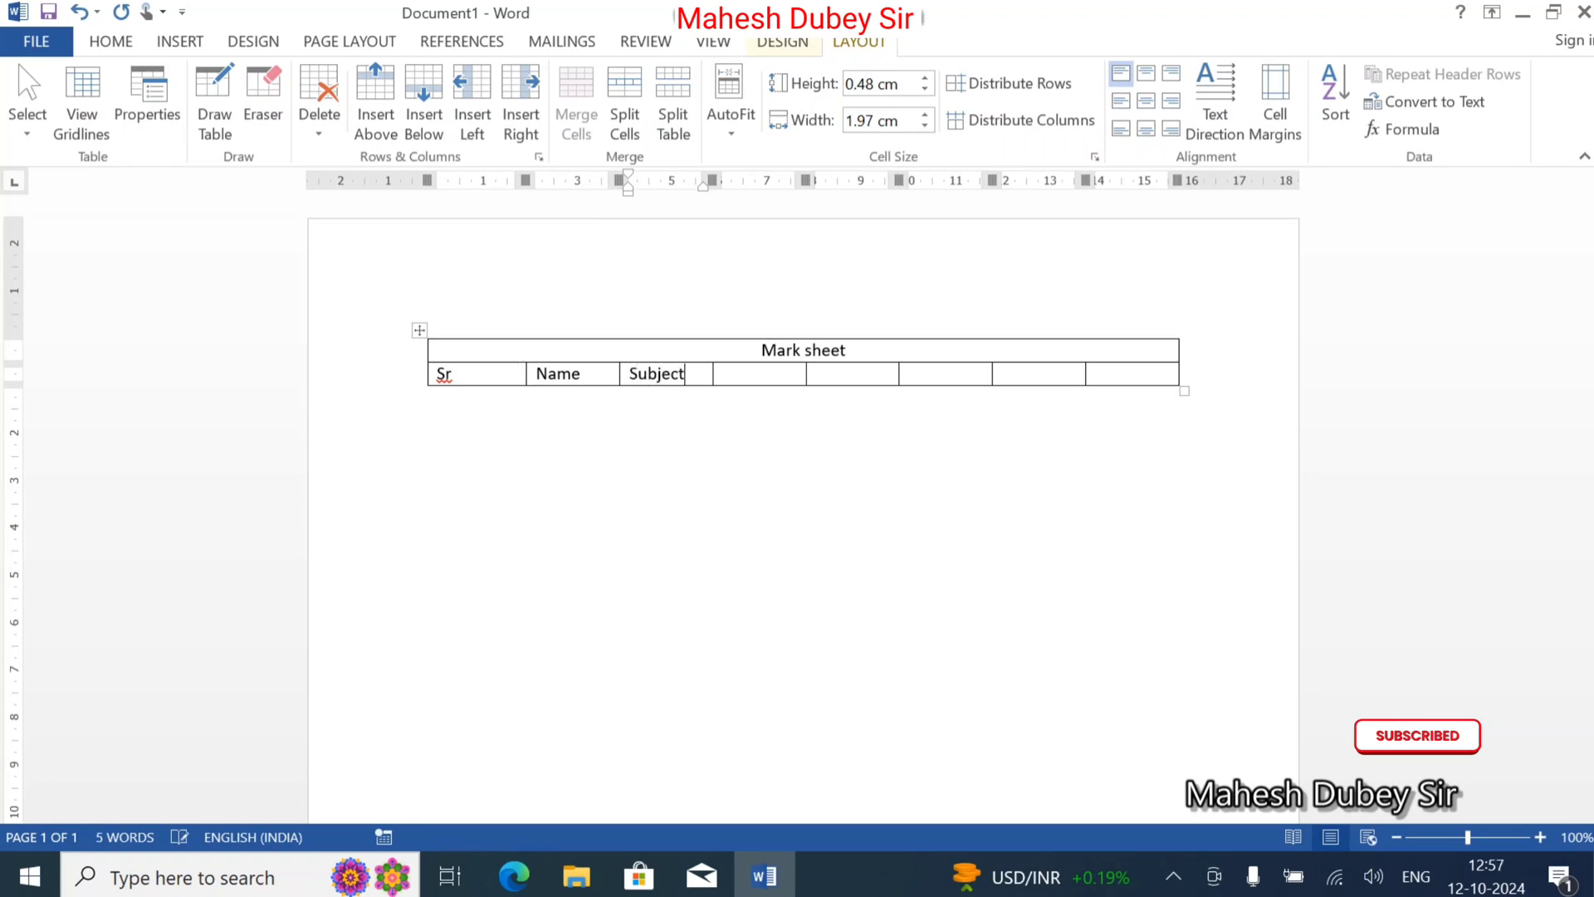
Enter the headings Paper I, Paper II and Paper II in the next three cells of the second row.
key(Tab)
text(Par)
key(BackSpace)
text(r)
text(per)
text( I)
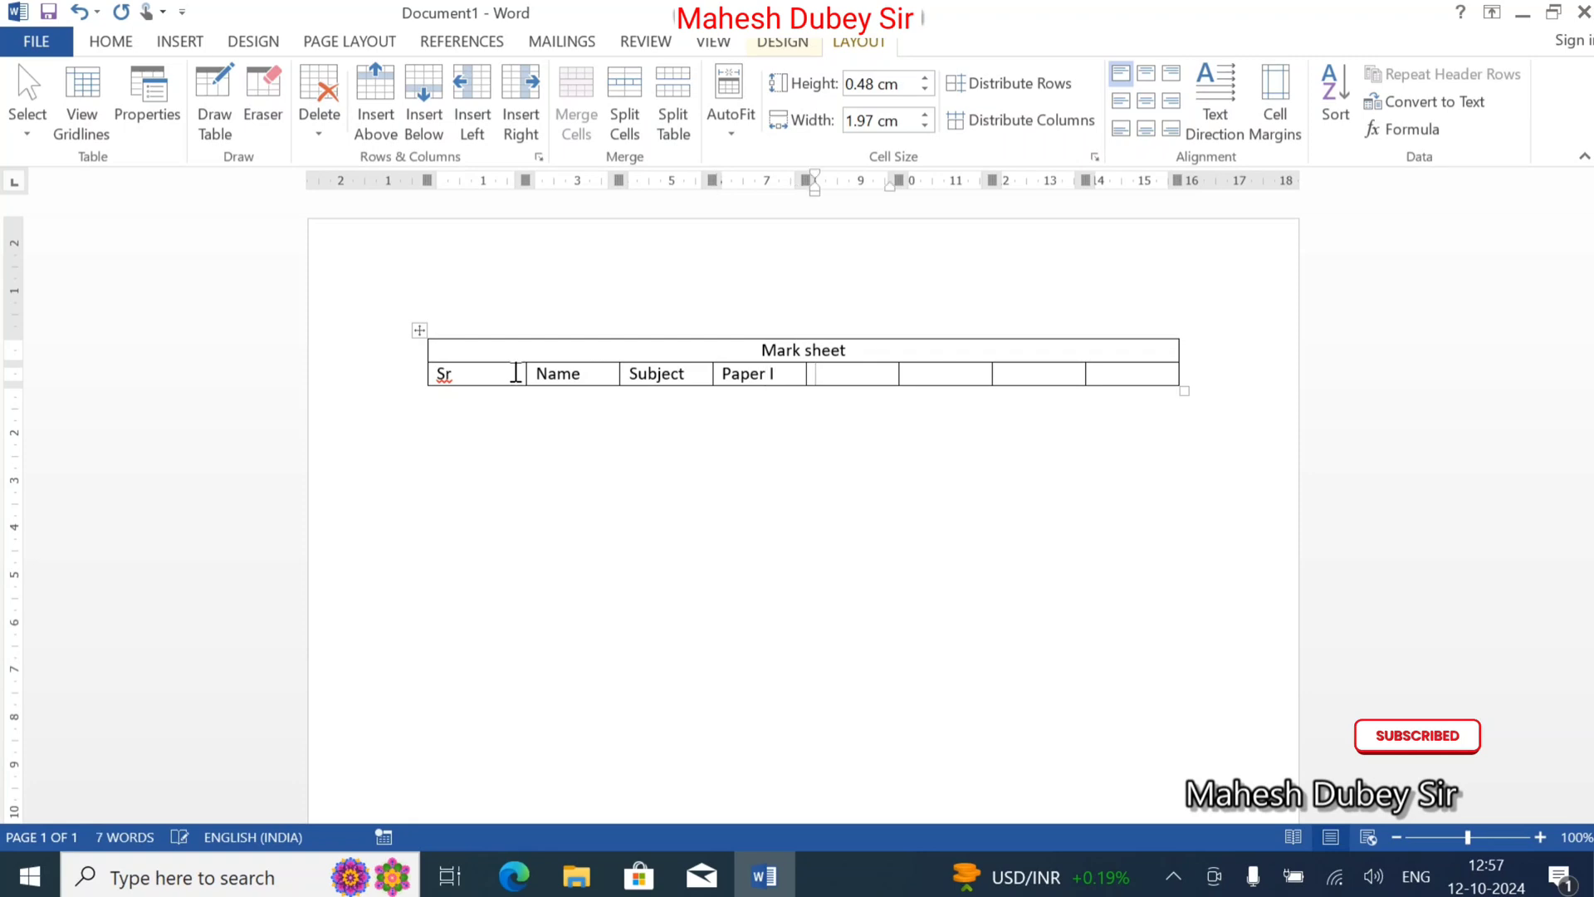
text(Paper II)
key(Tab)
text(Paper)
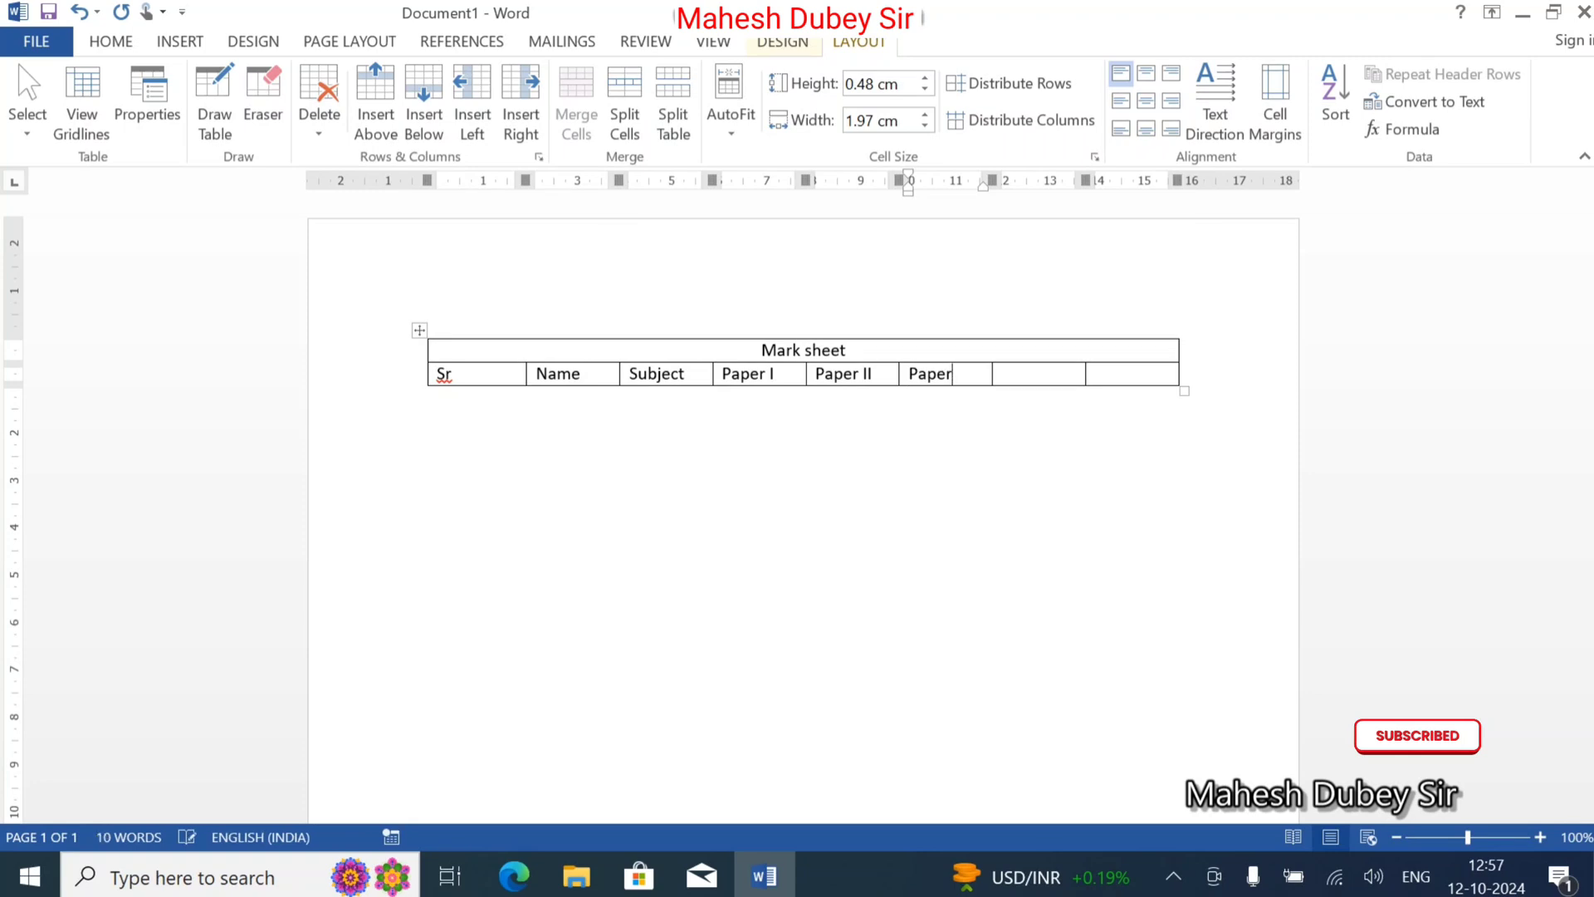
text( II)
key(Tab)
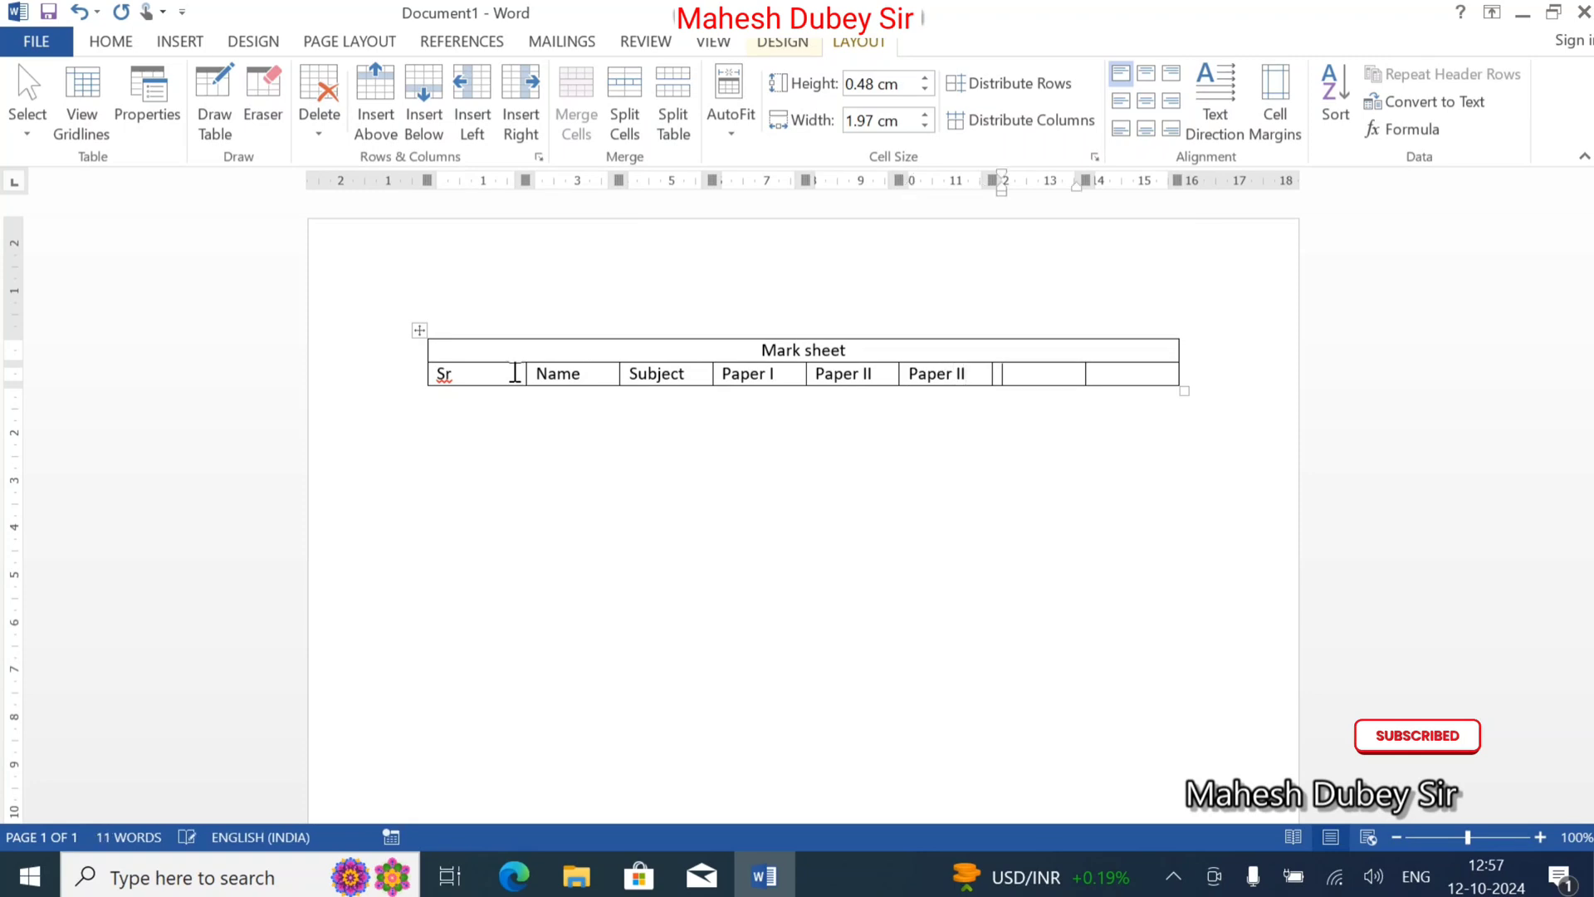
Add a column at the right end of the table and merge its top cell into the Mark sheet title row.
click(1137, 376)
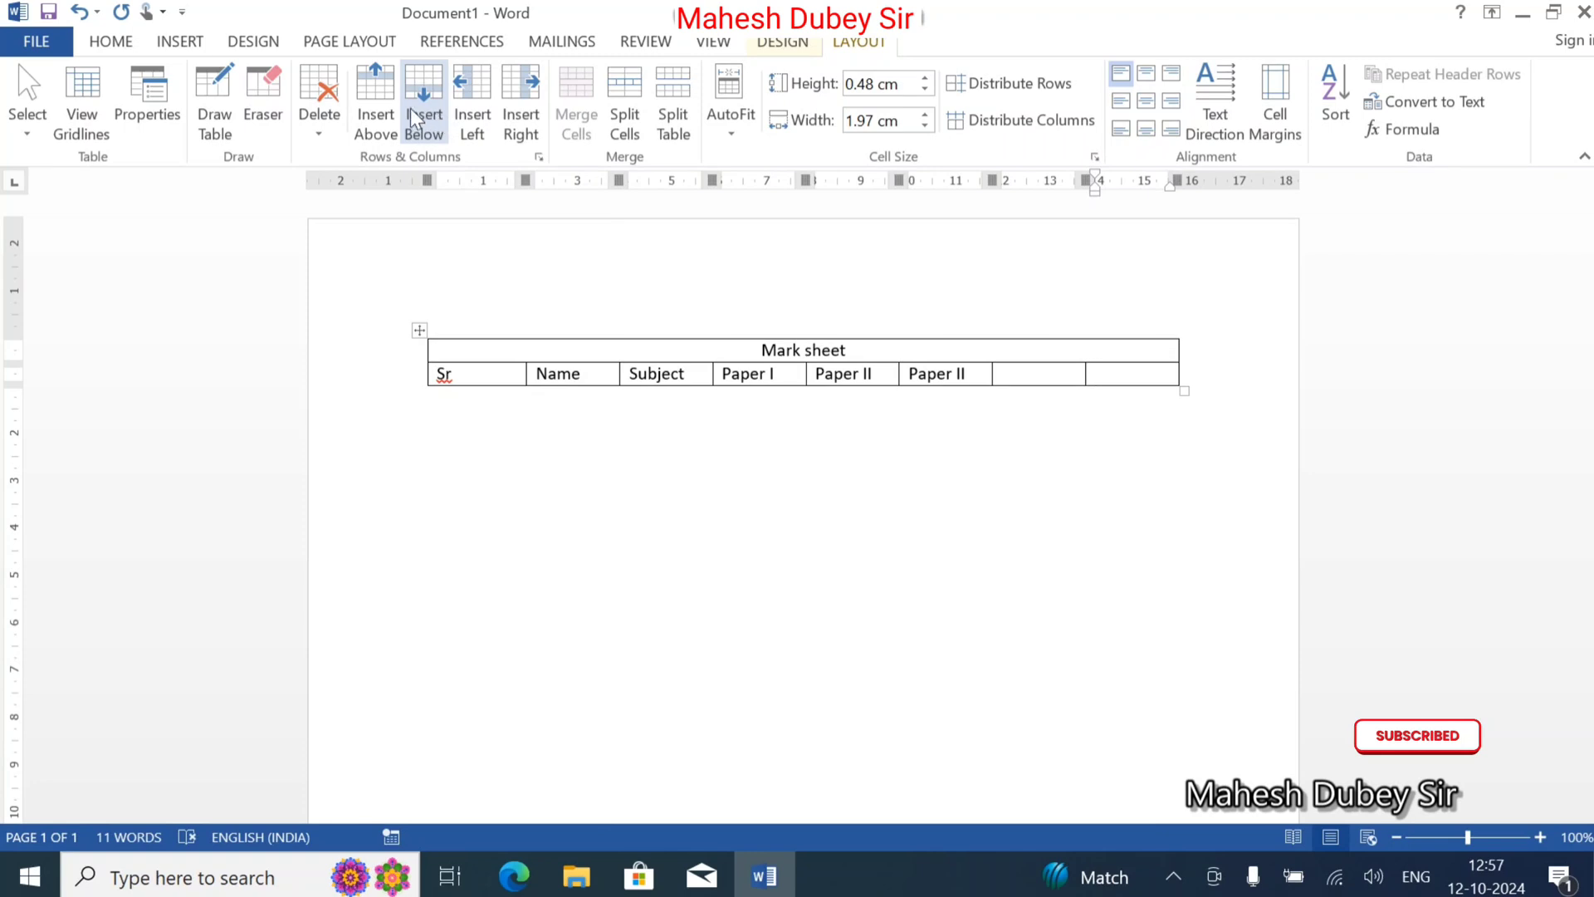
click(516, 106)
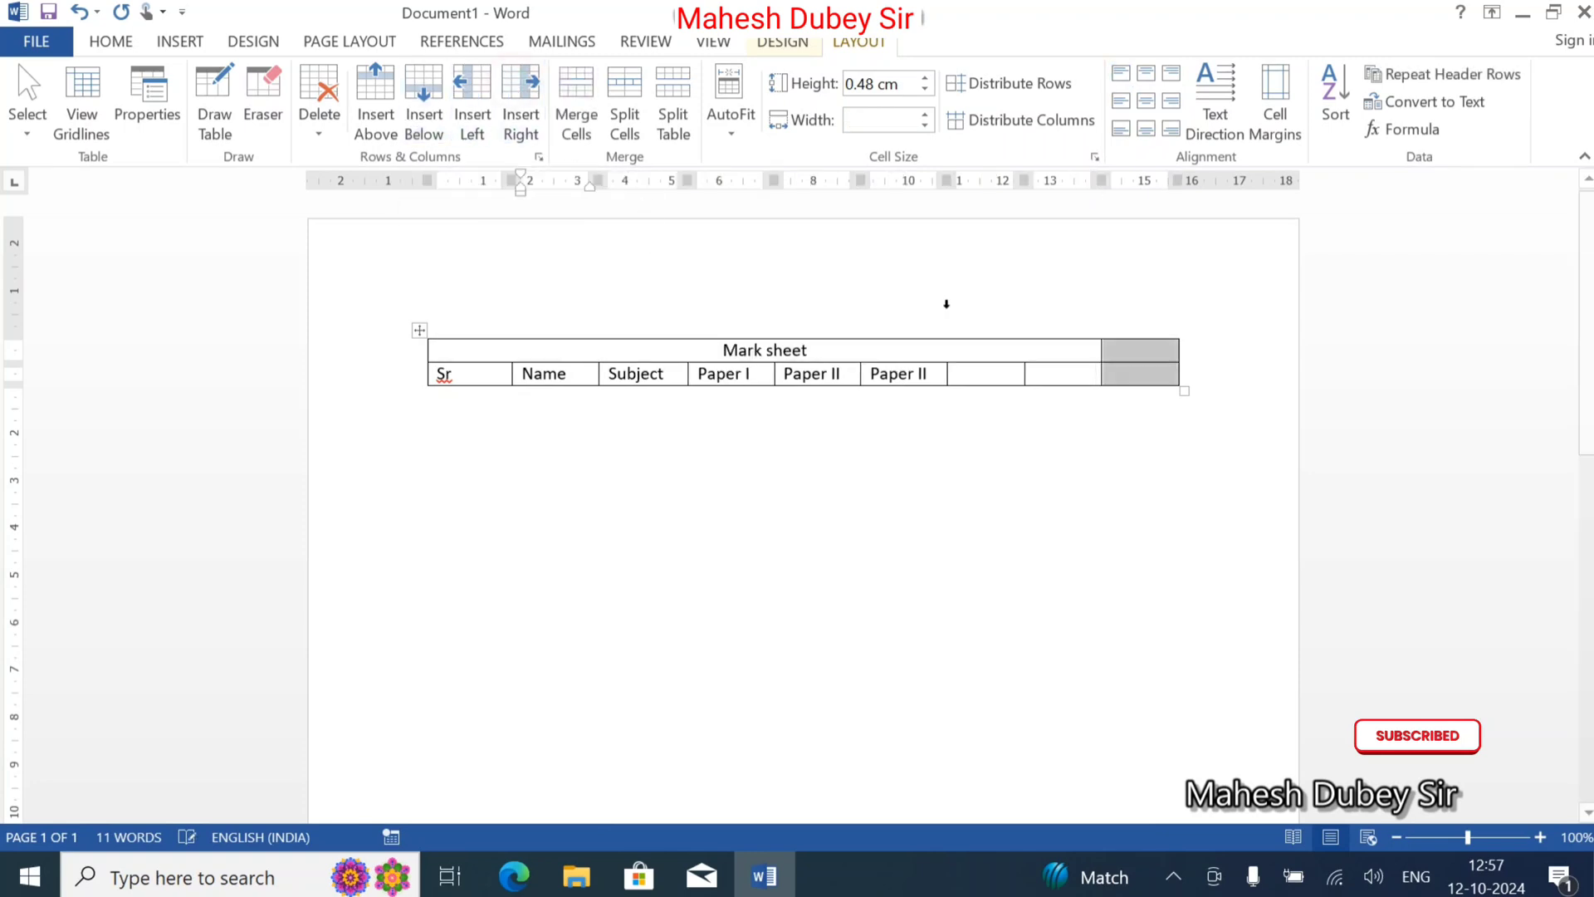
mouse_move(1084, 350)
mouse_down()
mouse_move(1135, 352)
mouse_move(1105, 330)
mouse_up()
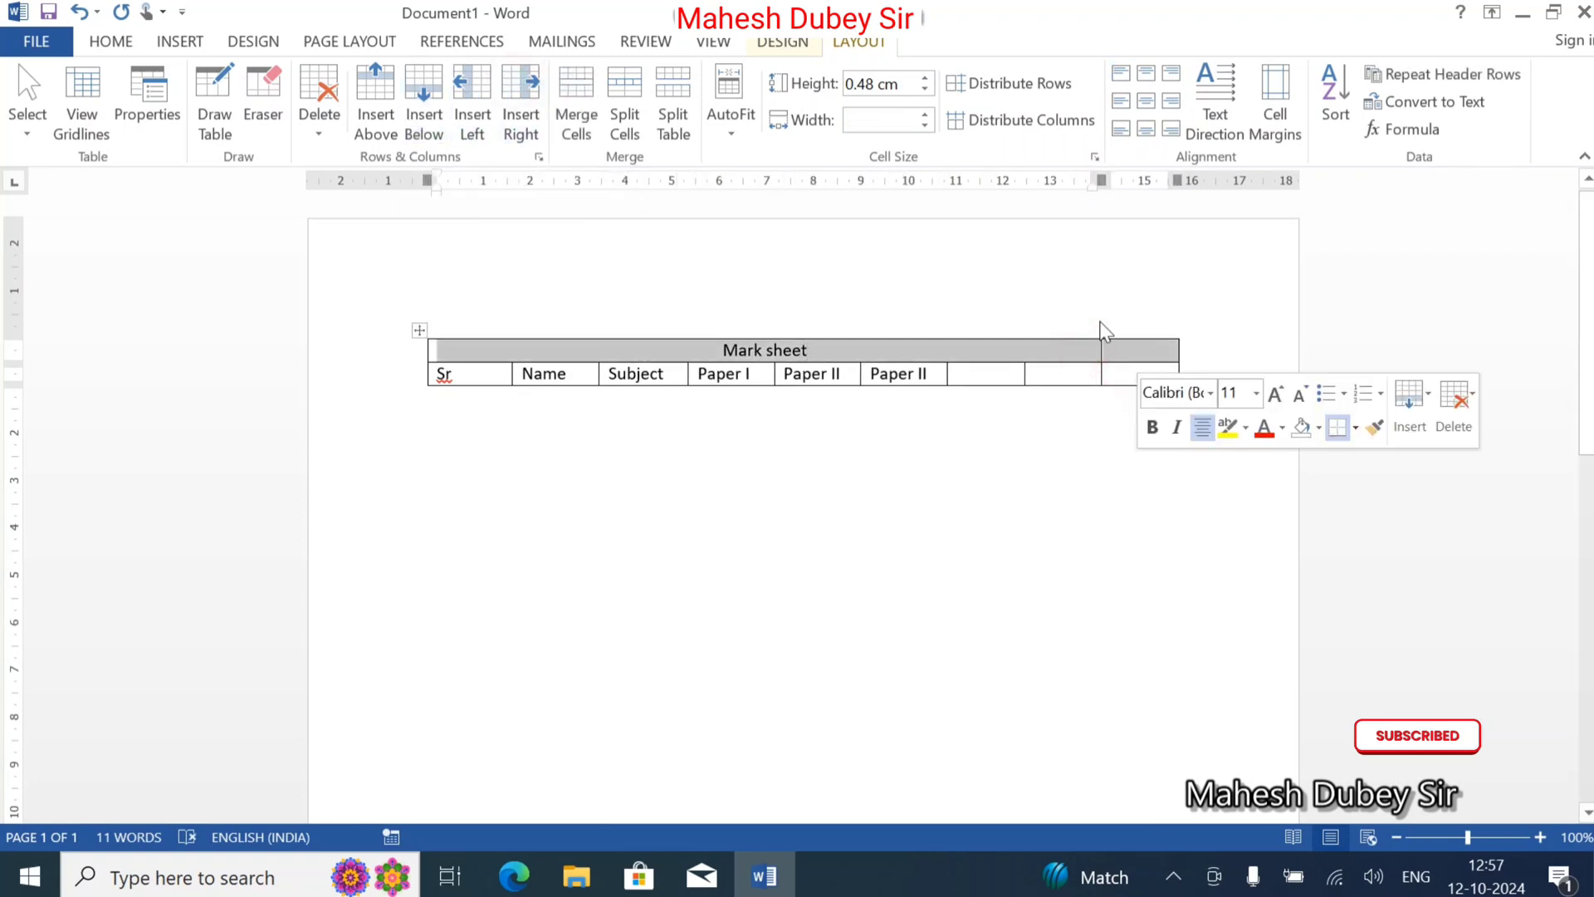
click(577, 106)
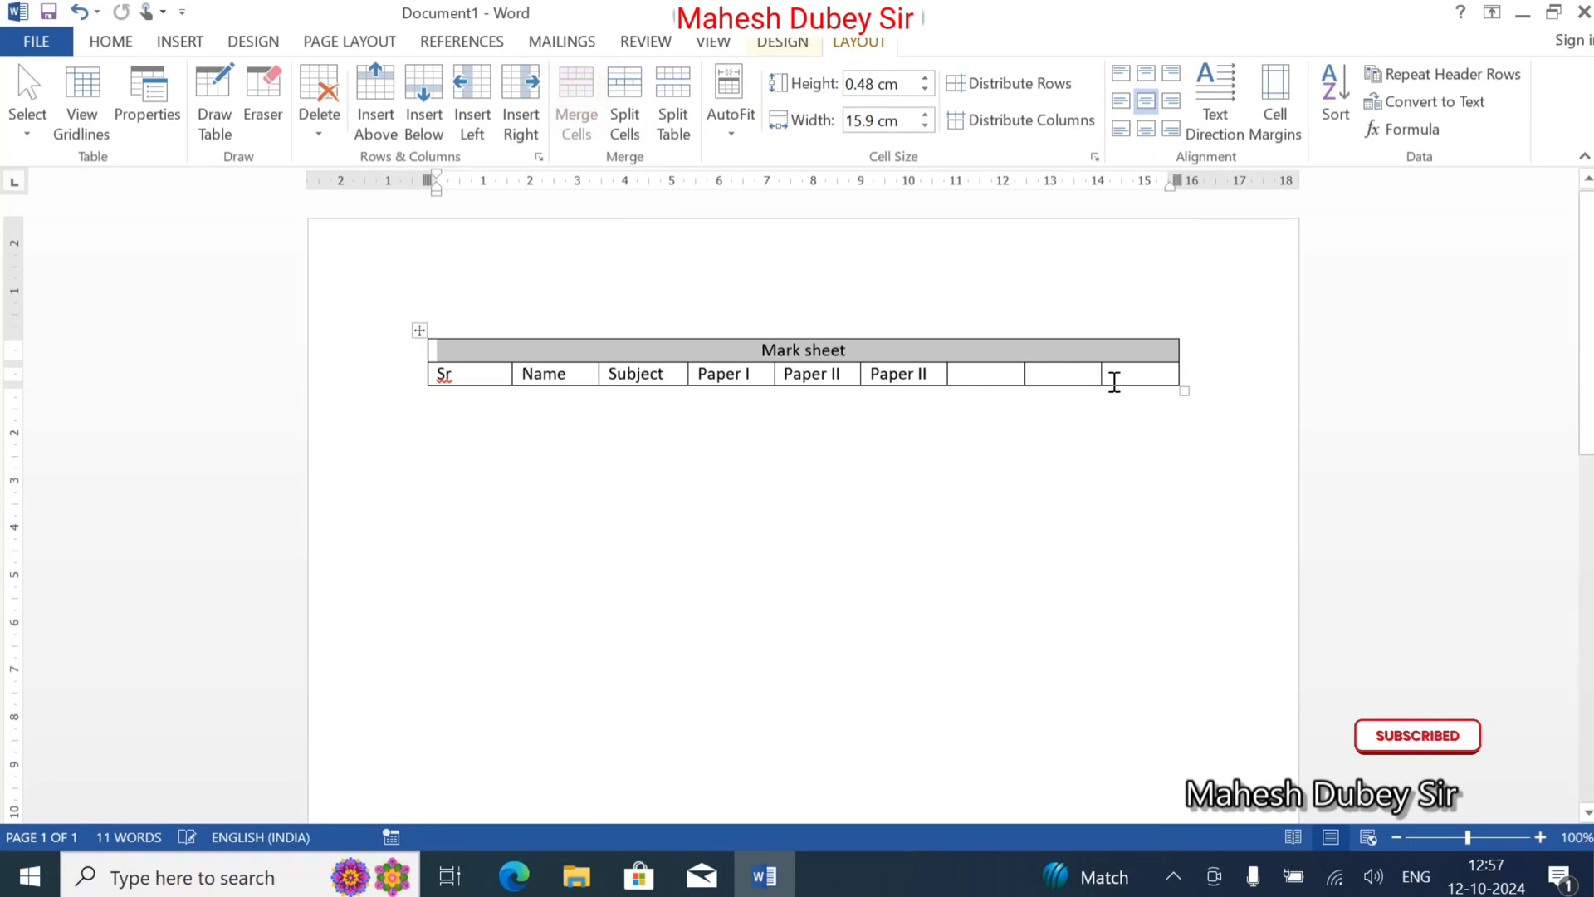
Enter the headings Total, Average and Maximum in the last three cells of the second row.
click(1007, 374)
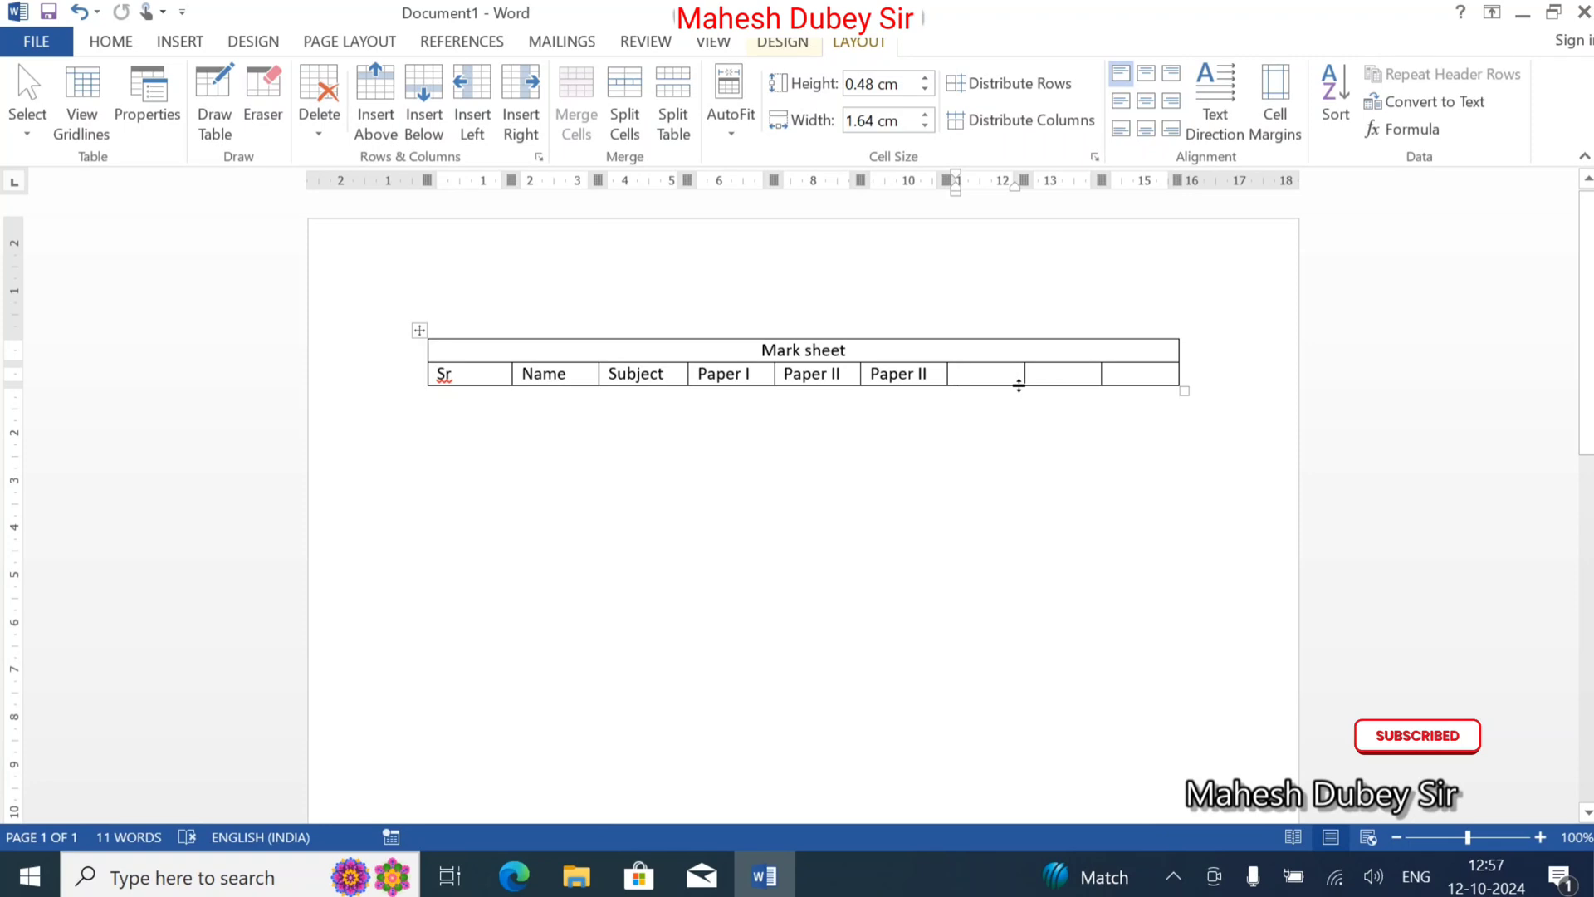
text(To)
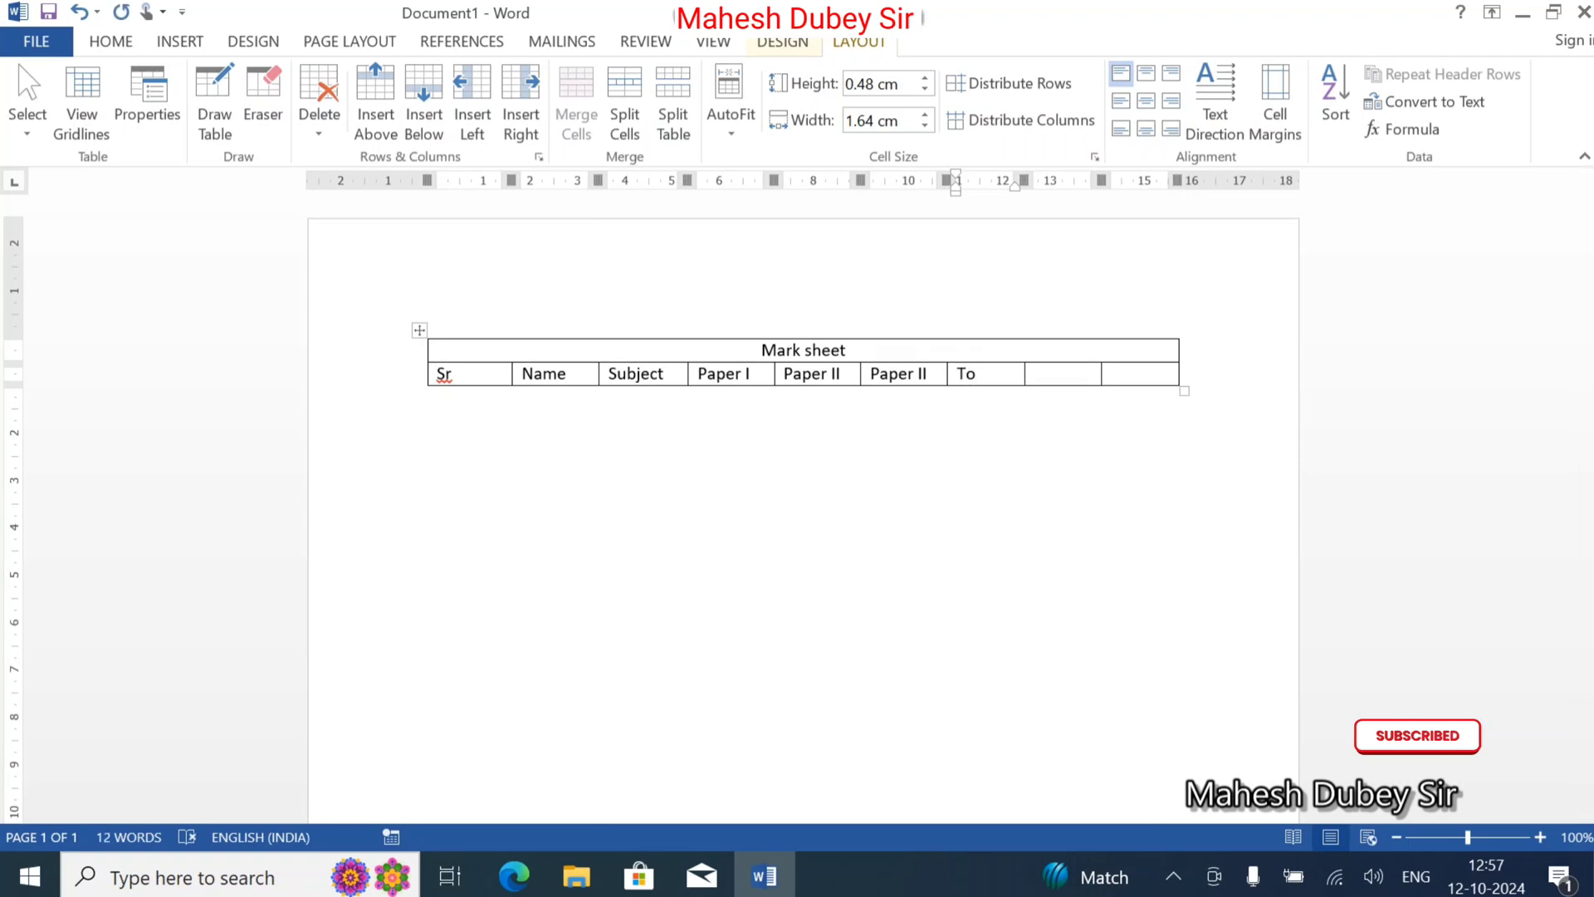
text(tal)
key(Tab)
text(Su)
key(BackSpace)
key(BackSpace)
text(Average)
key(Tab)
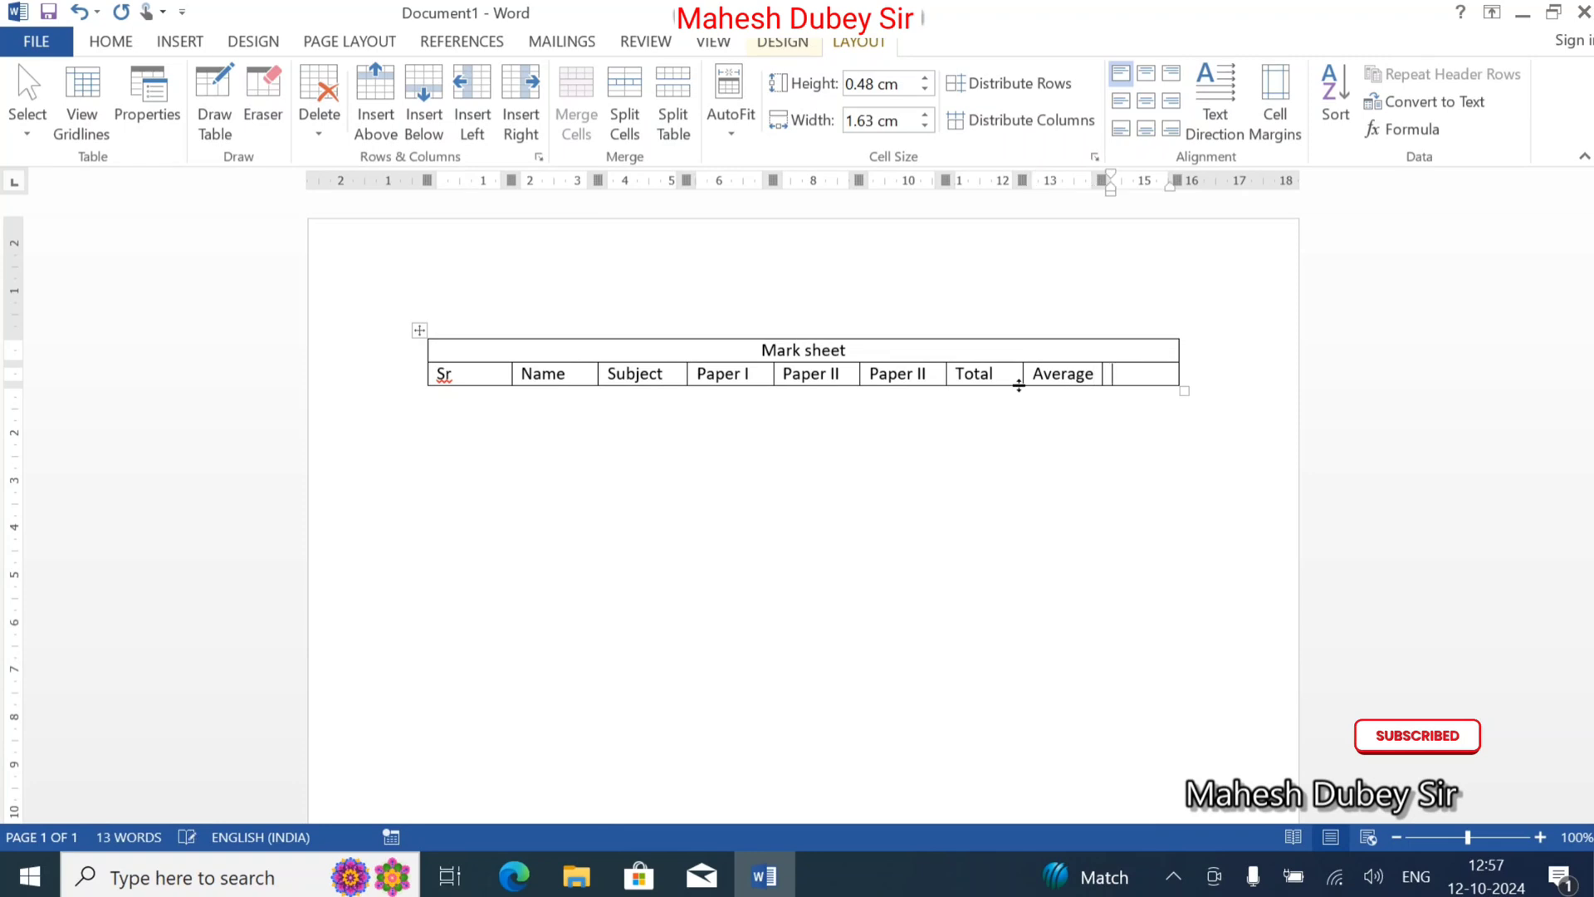
text(Maximum)
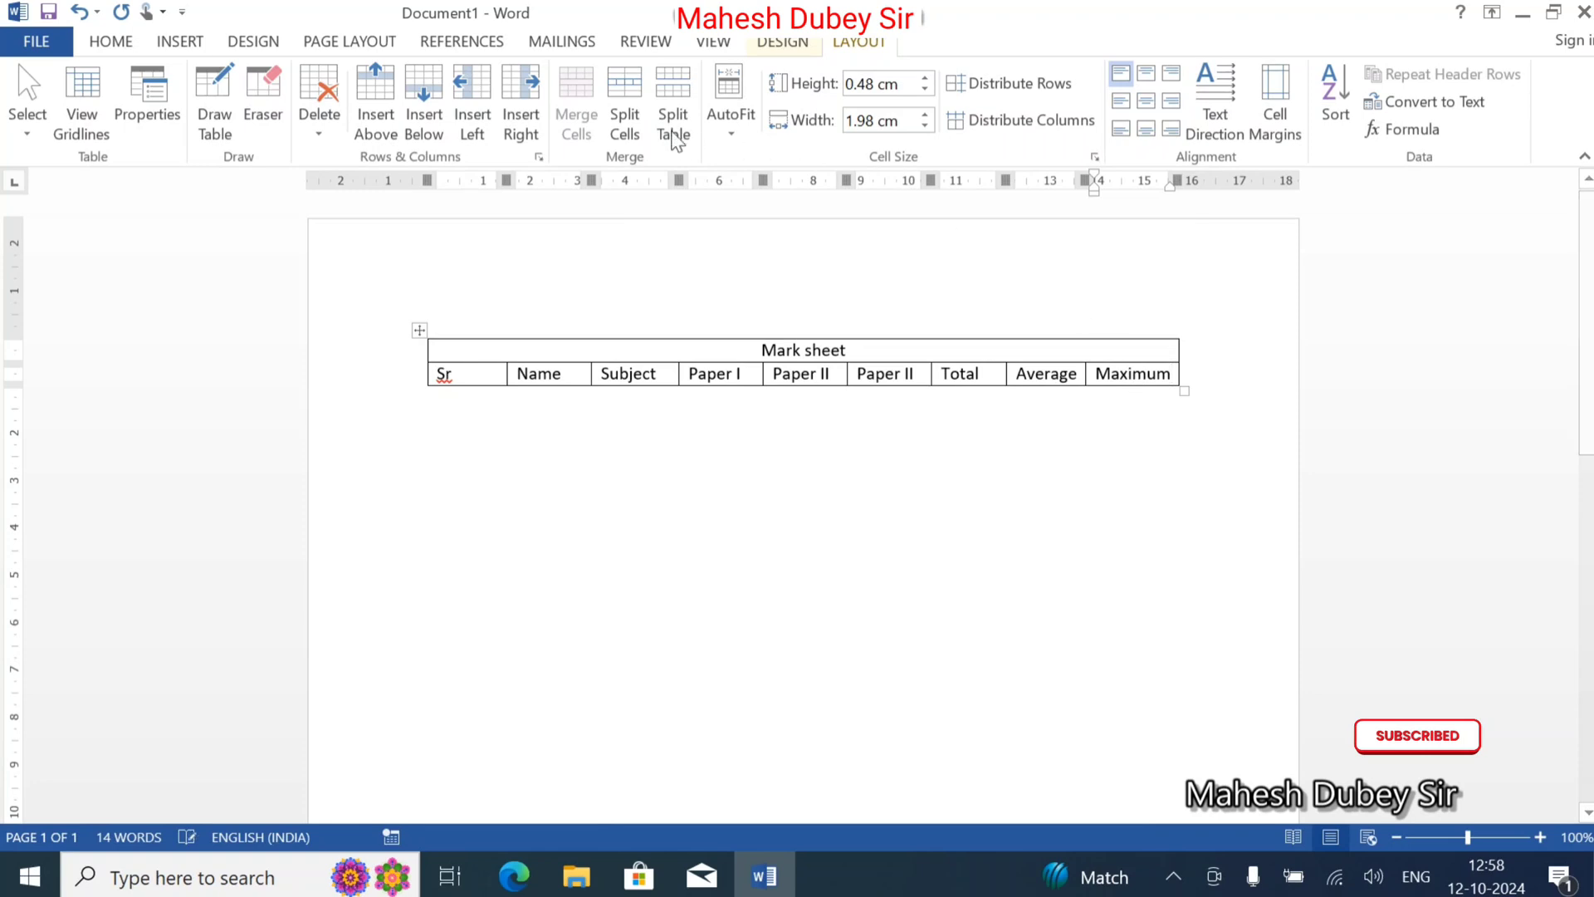
Insert another column at the table's right end and merge its top cell into the Mark sheet title row.
click(521, 108)
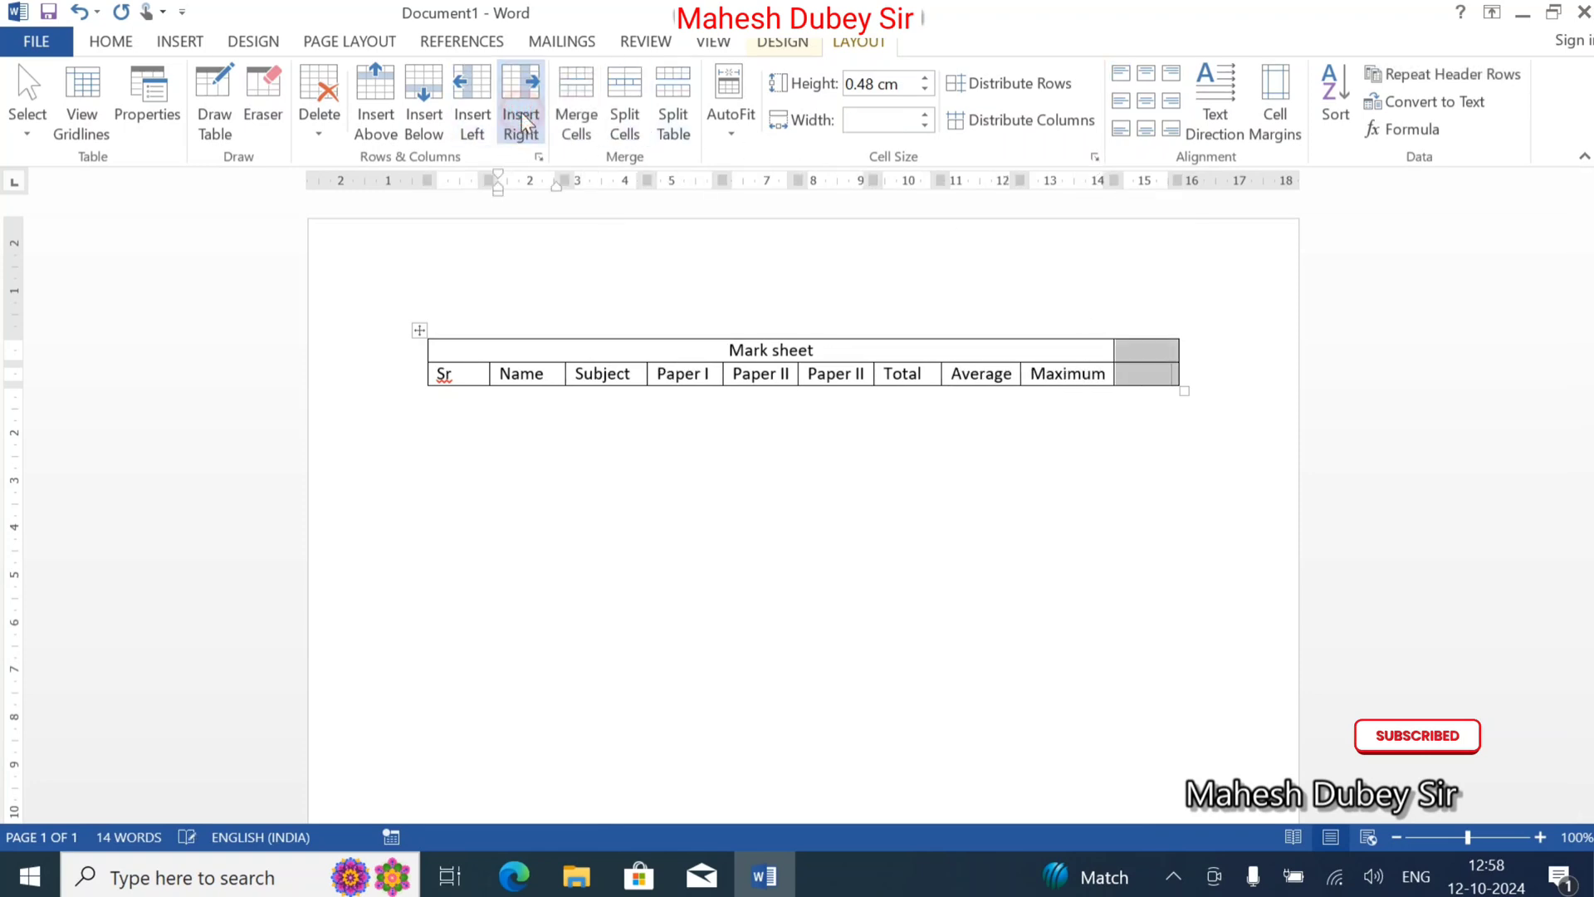
click(1096, 352)
drag(1096, 352, 1139, 347)
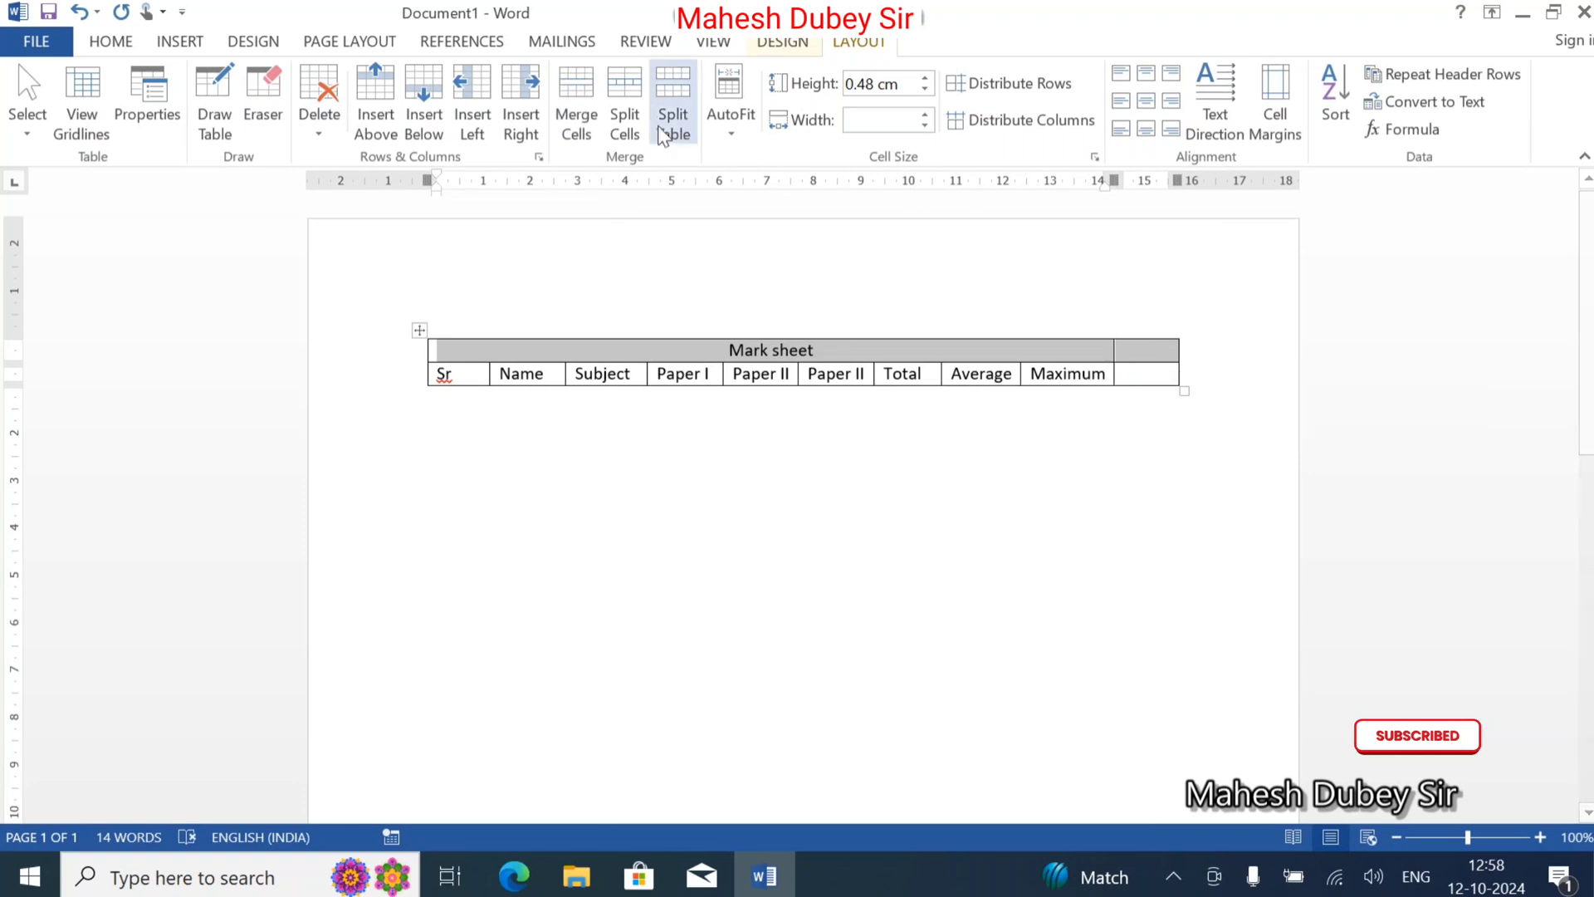
click(586, 133)
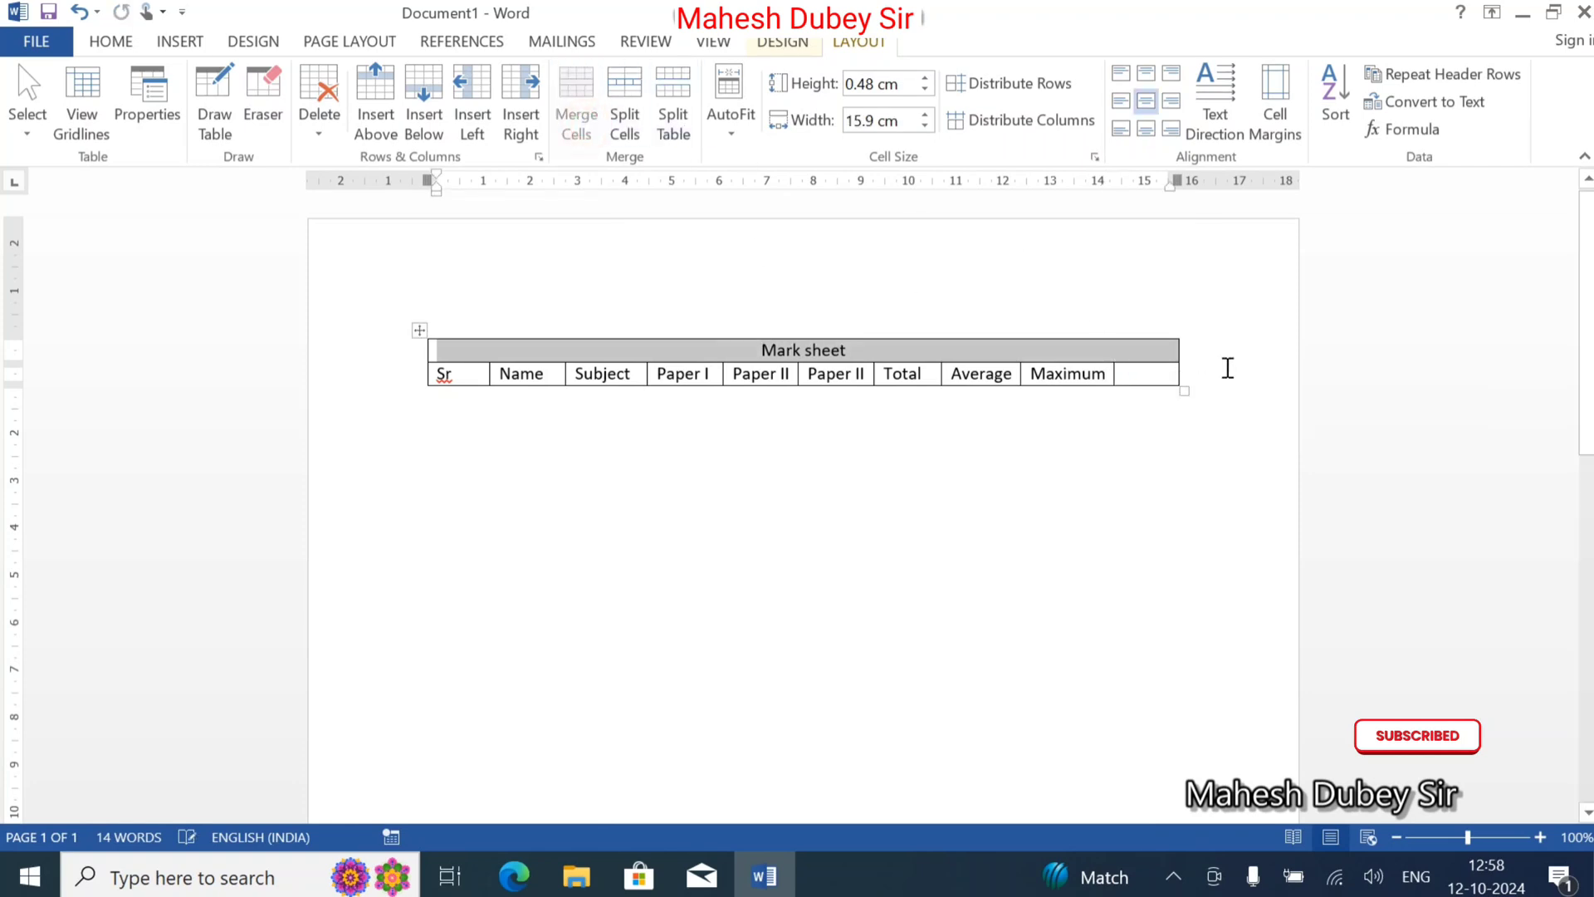
Enter the heading Minimum in the last cell of the second row.
click(1160, 375)
text(Min)
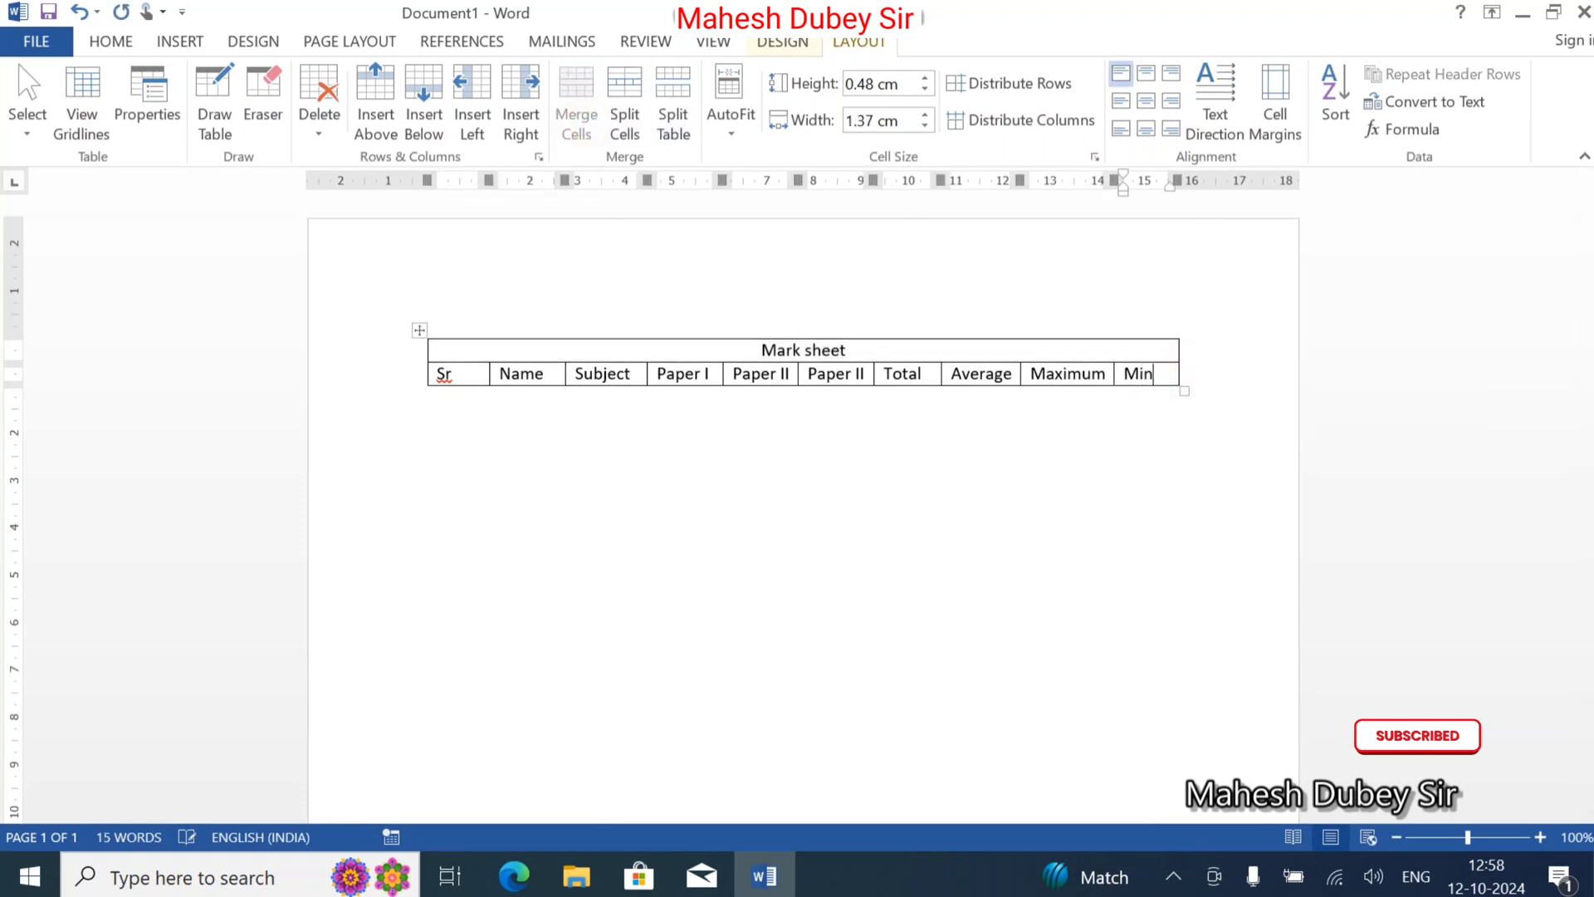
text(imum)
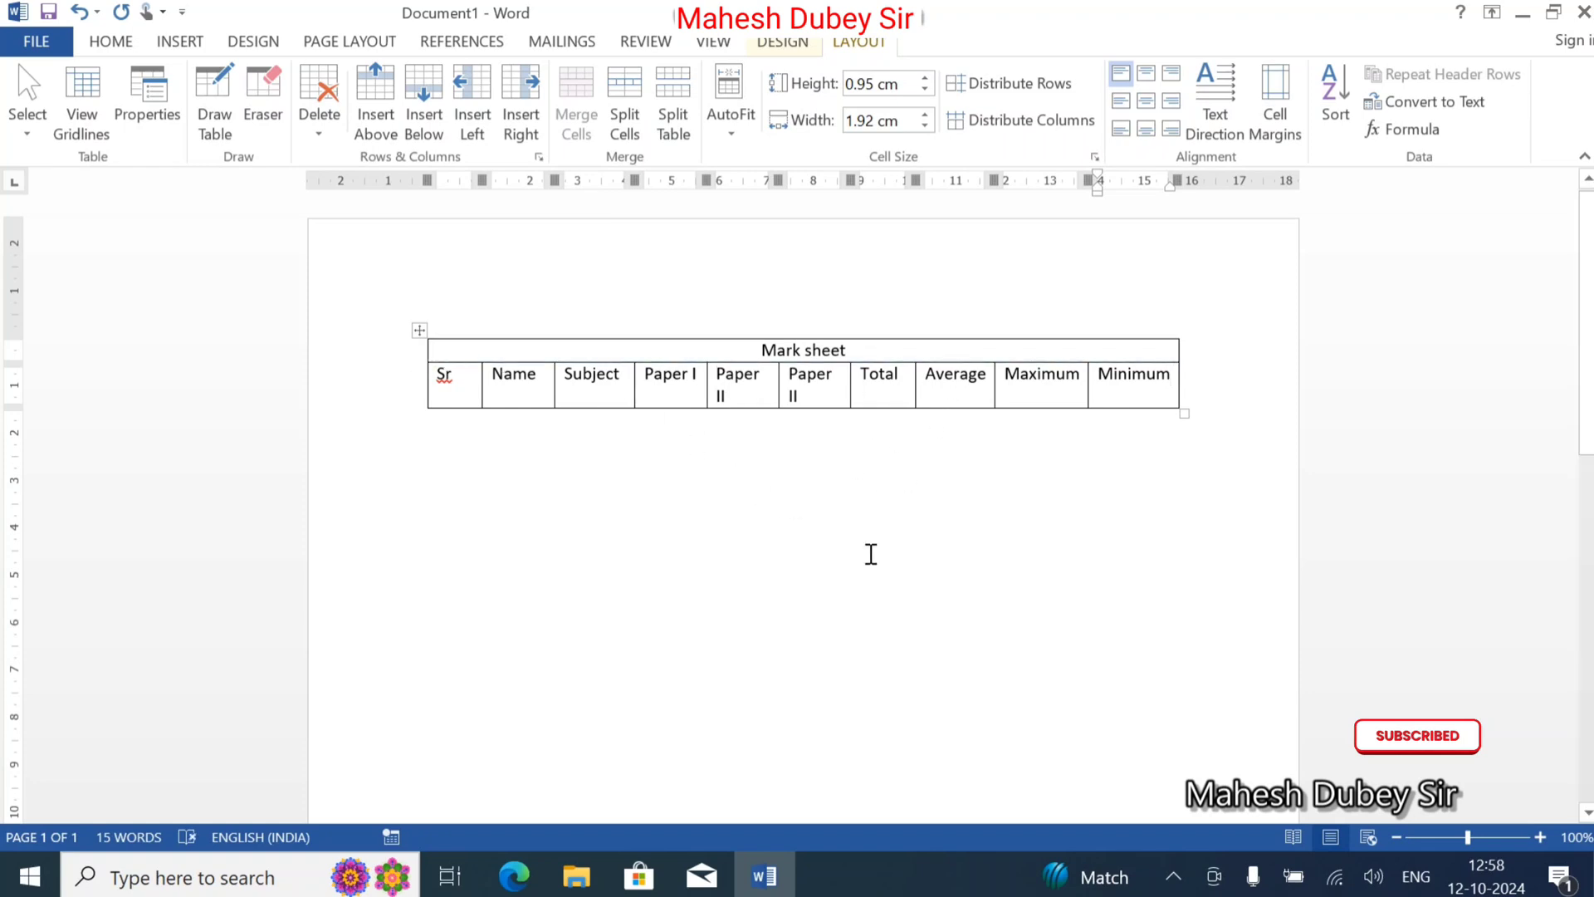
Try to set the page orientation to Landscape for the whole document.
click(312, 41)
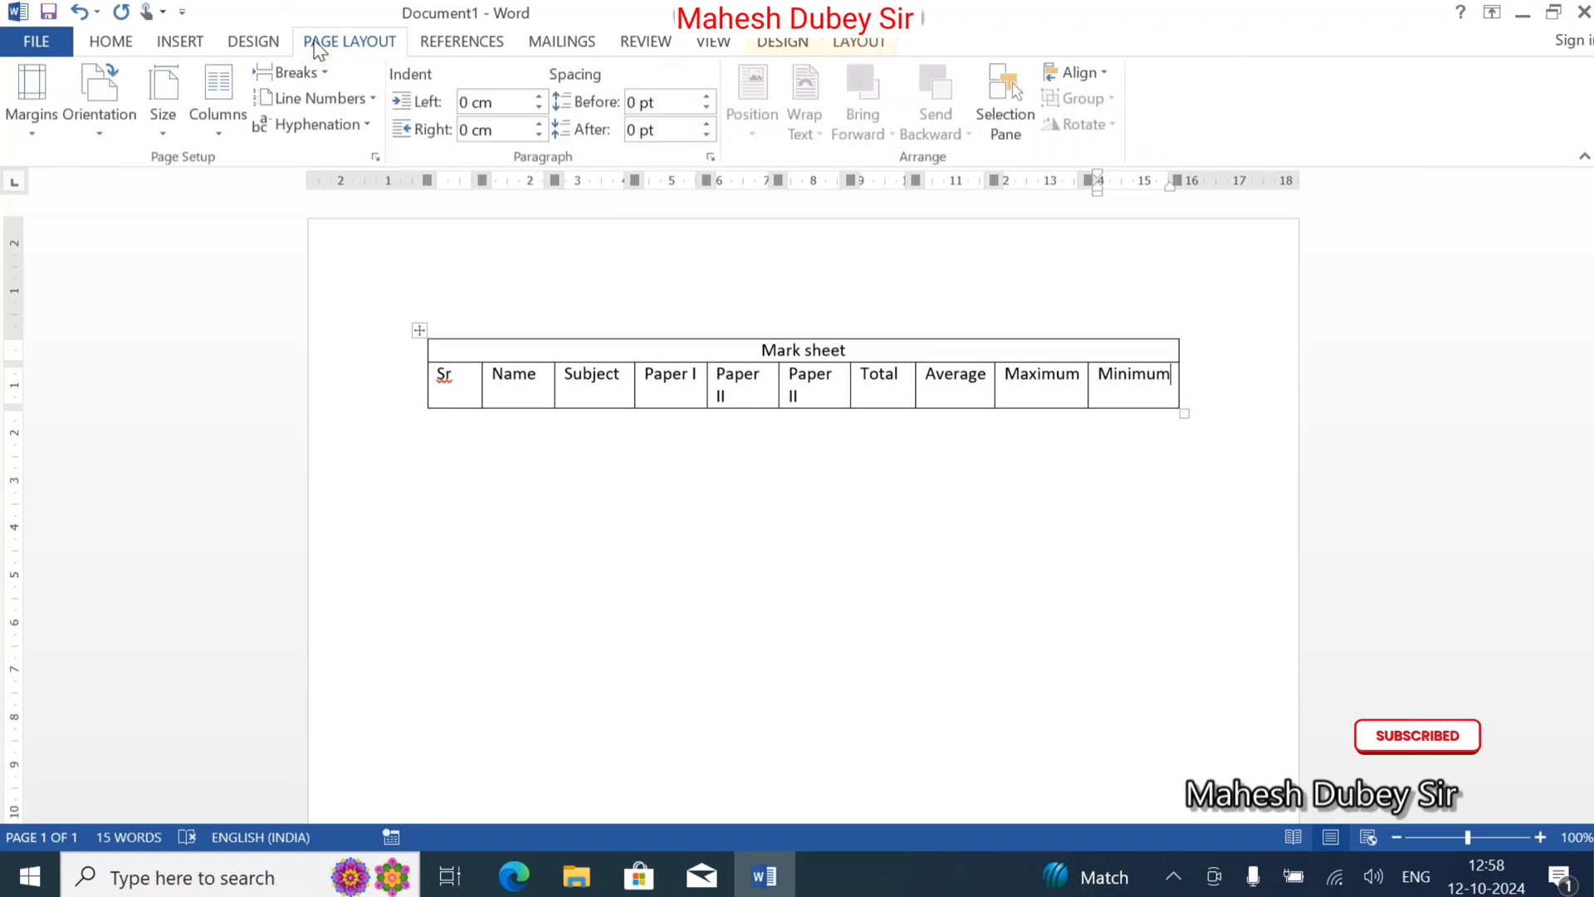
click(31, 126)
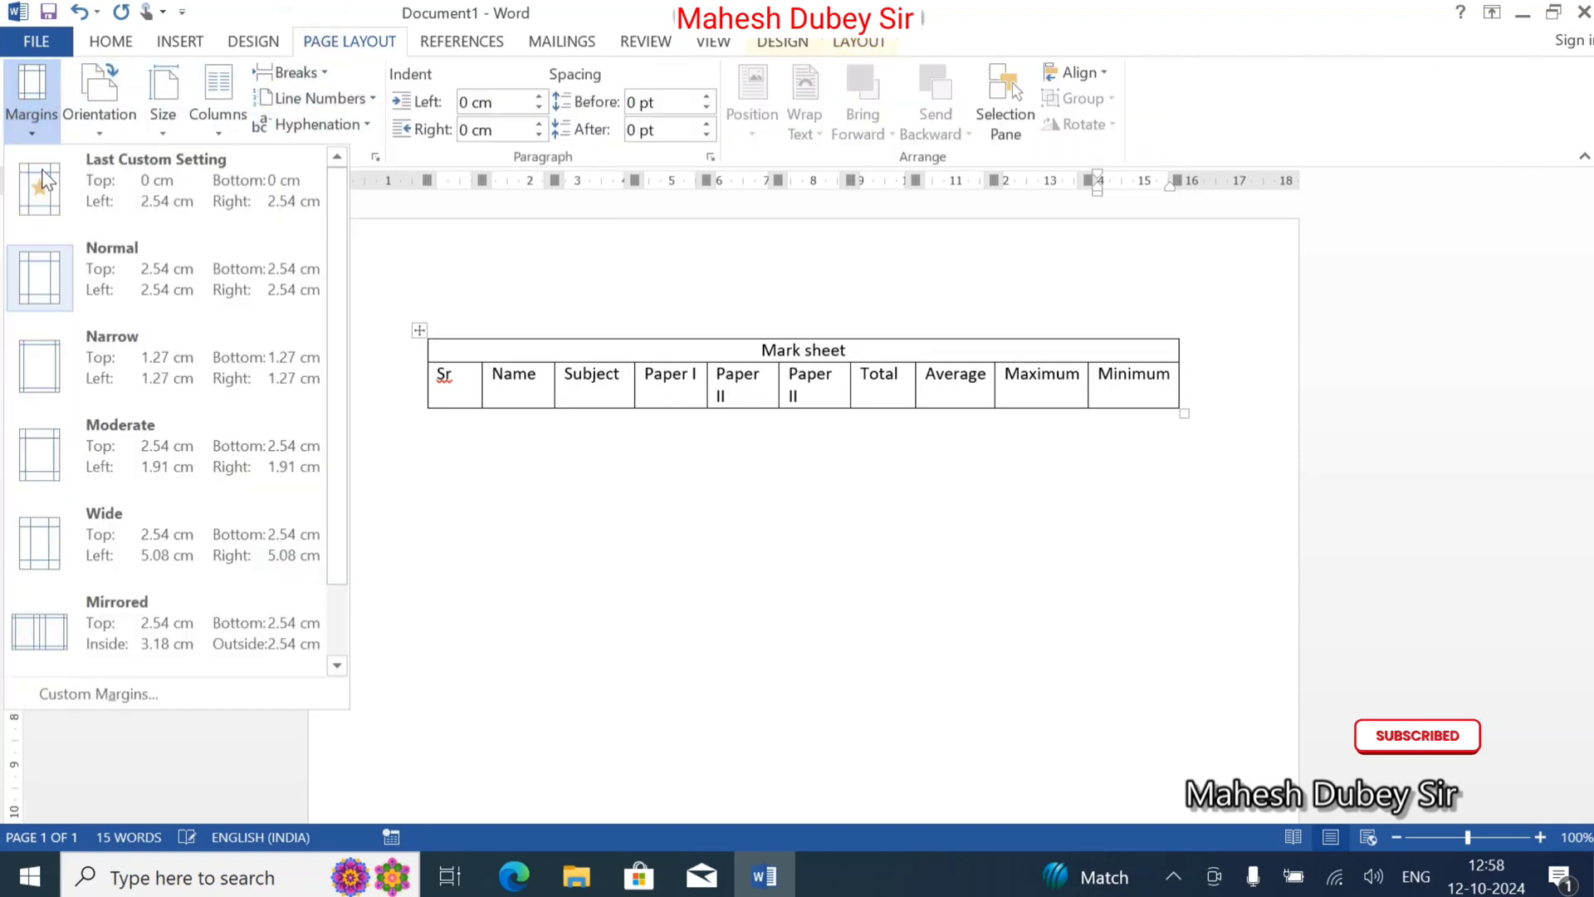
click(186, 692)
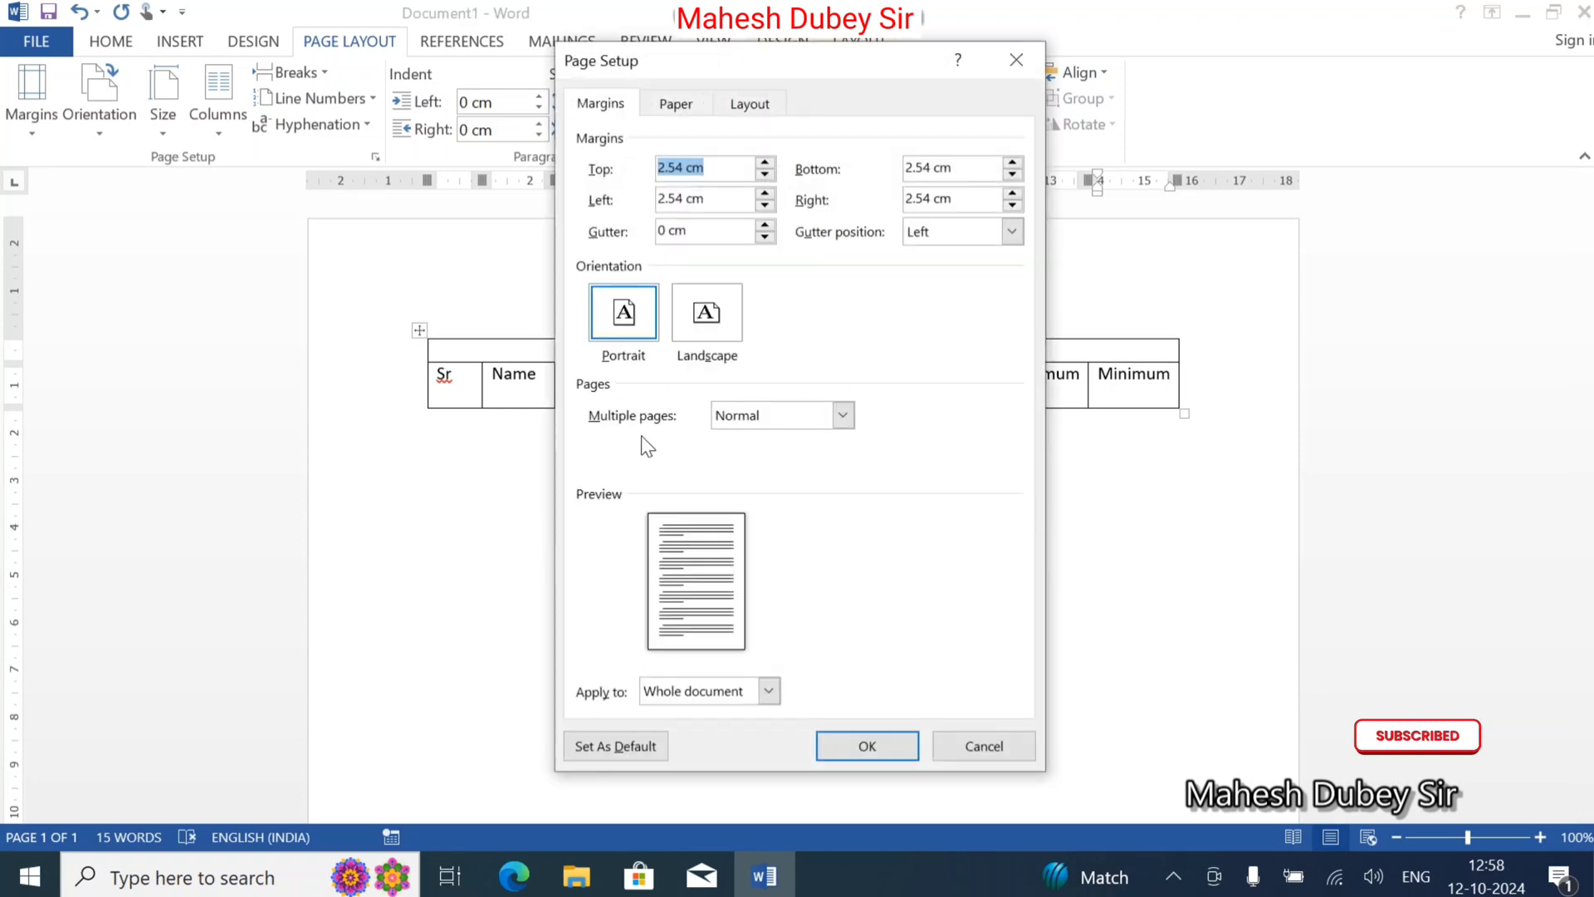
click(721, 321)
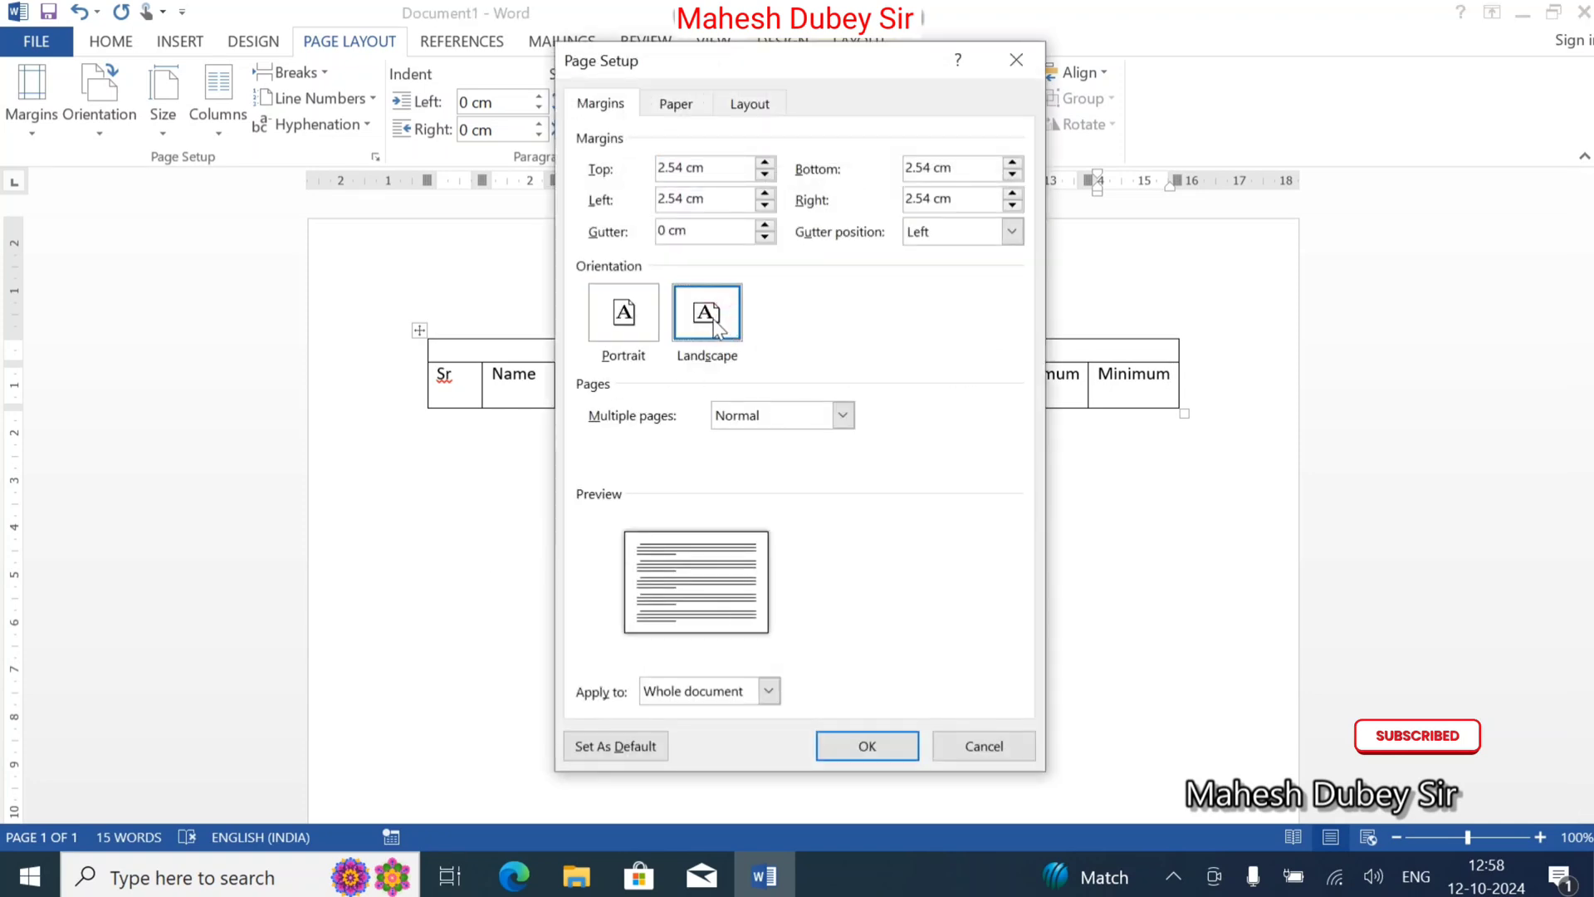
key(Return)
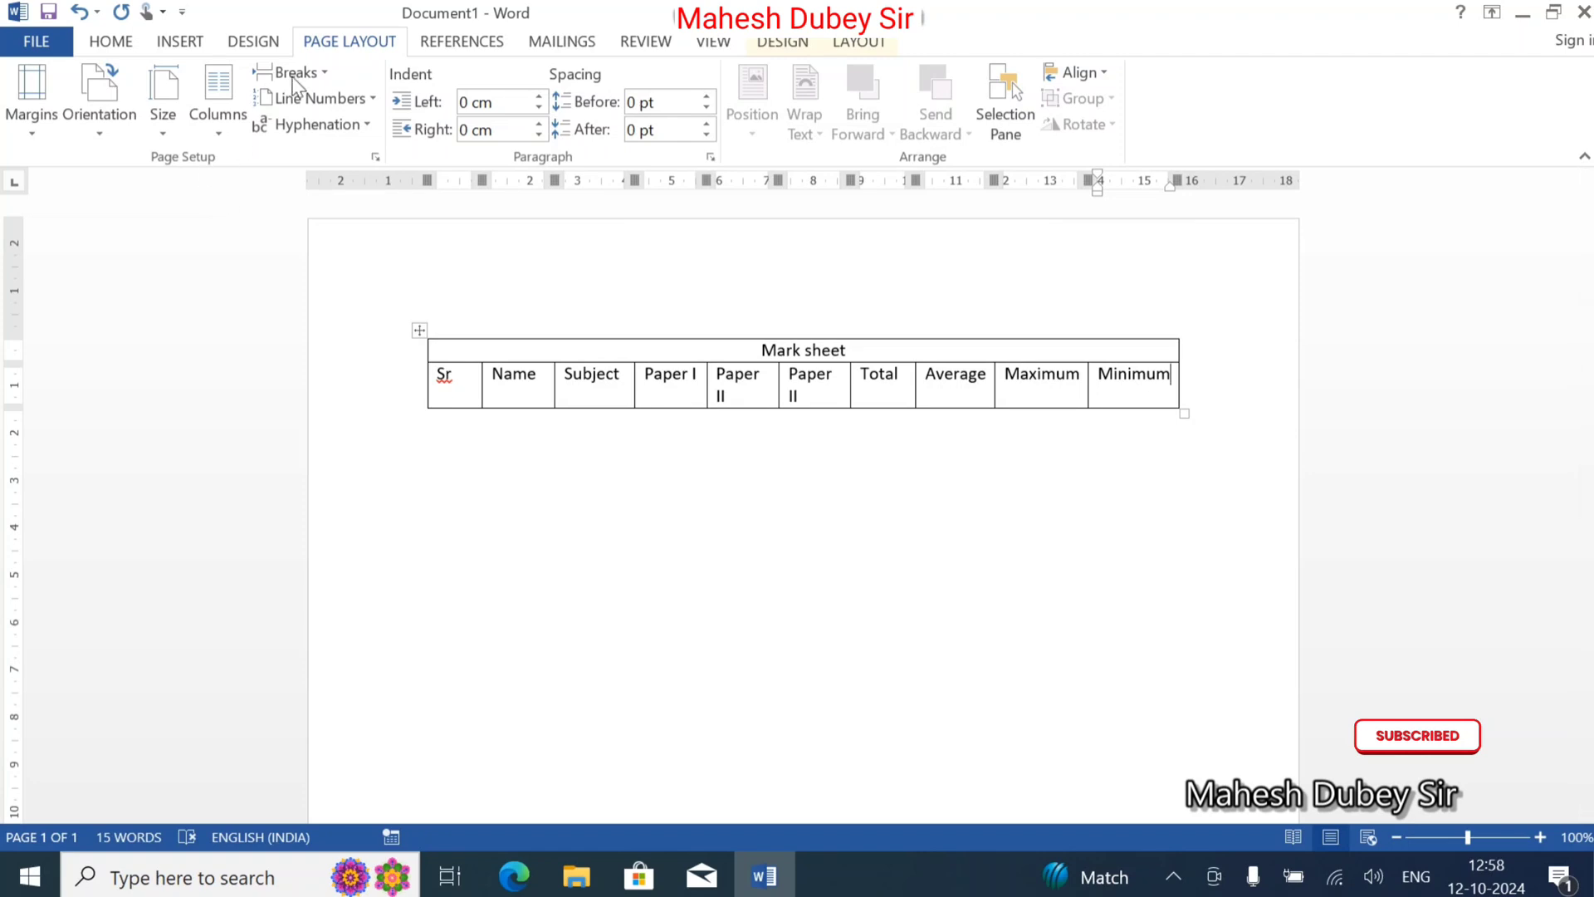
Set the page orientation to Landscape and apply it to the whole document.
click(23, 128)
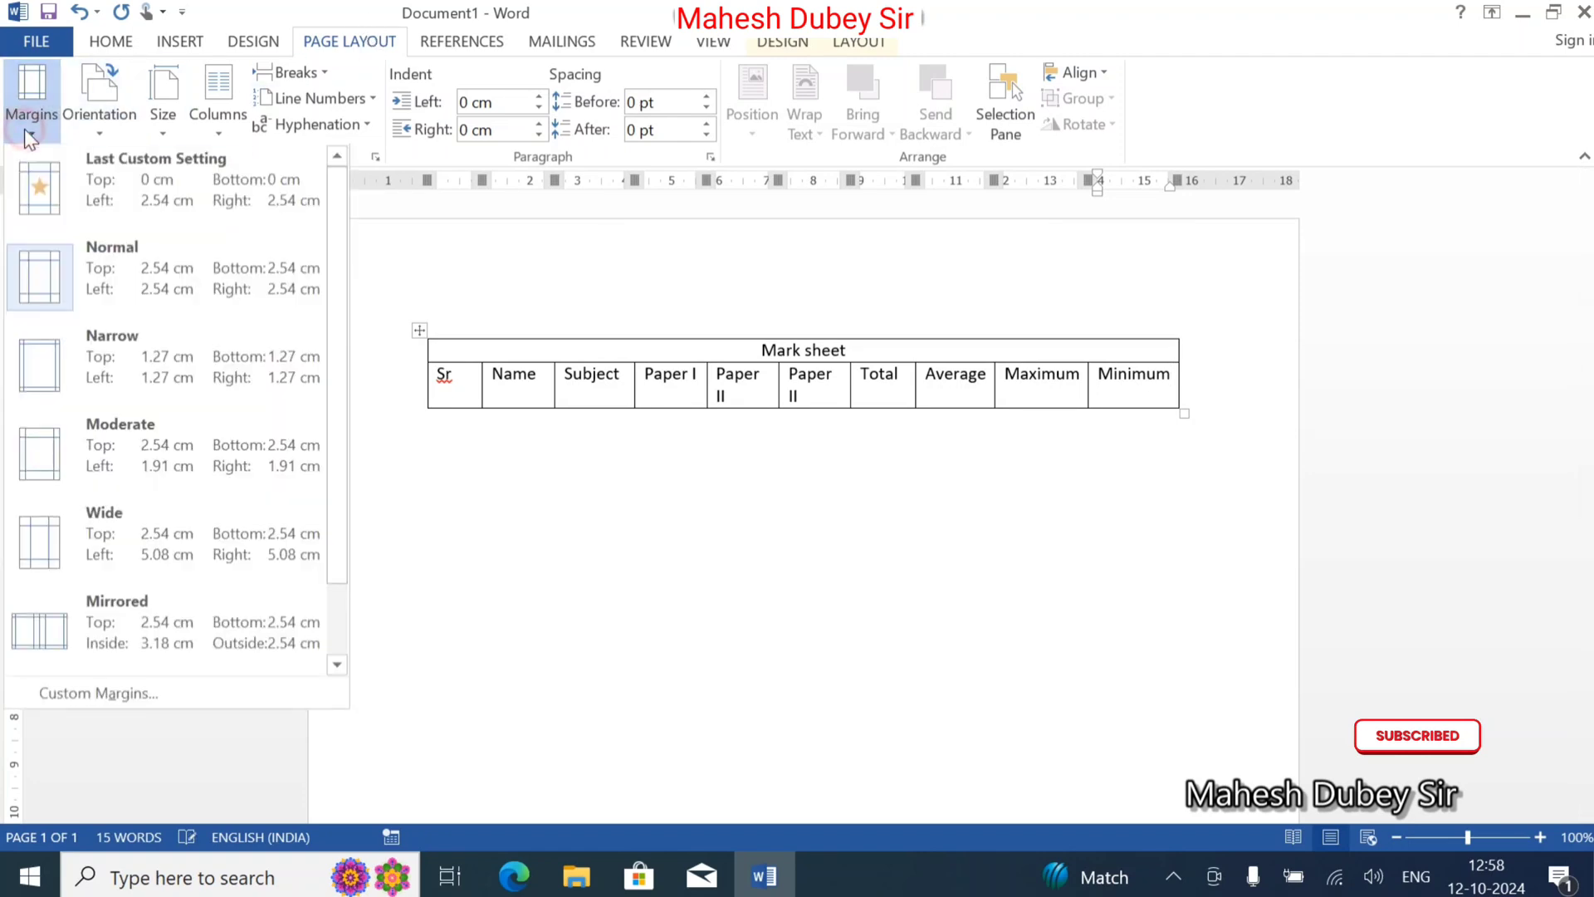
click(78, 693)
click(700, 323)
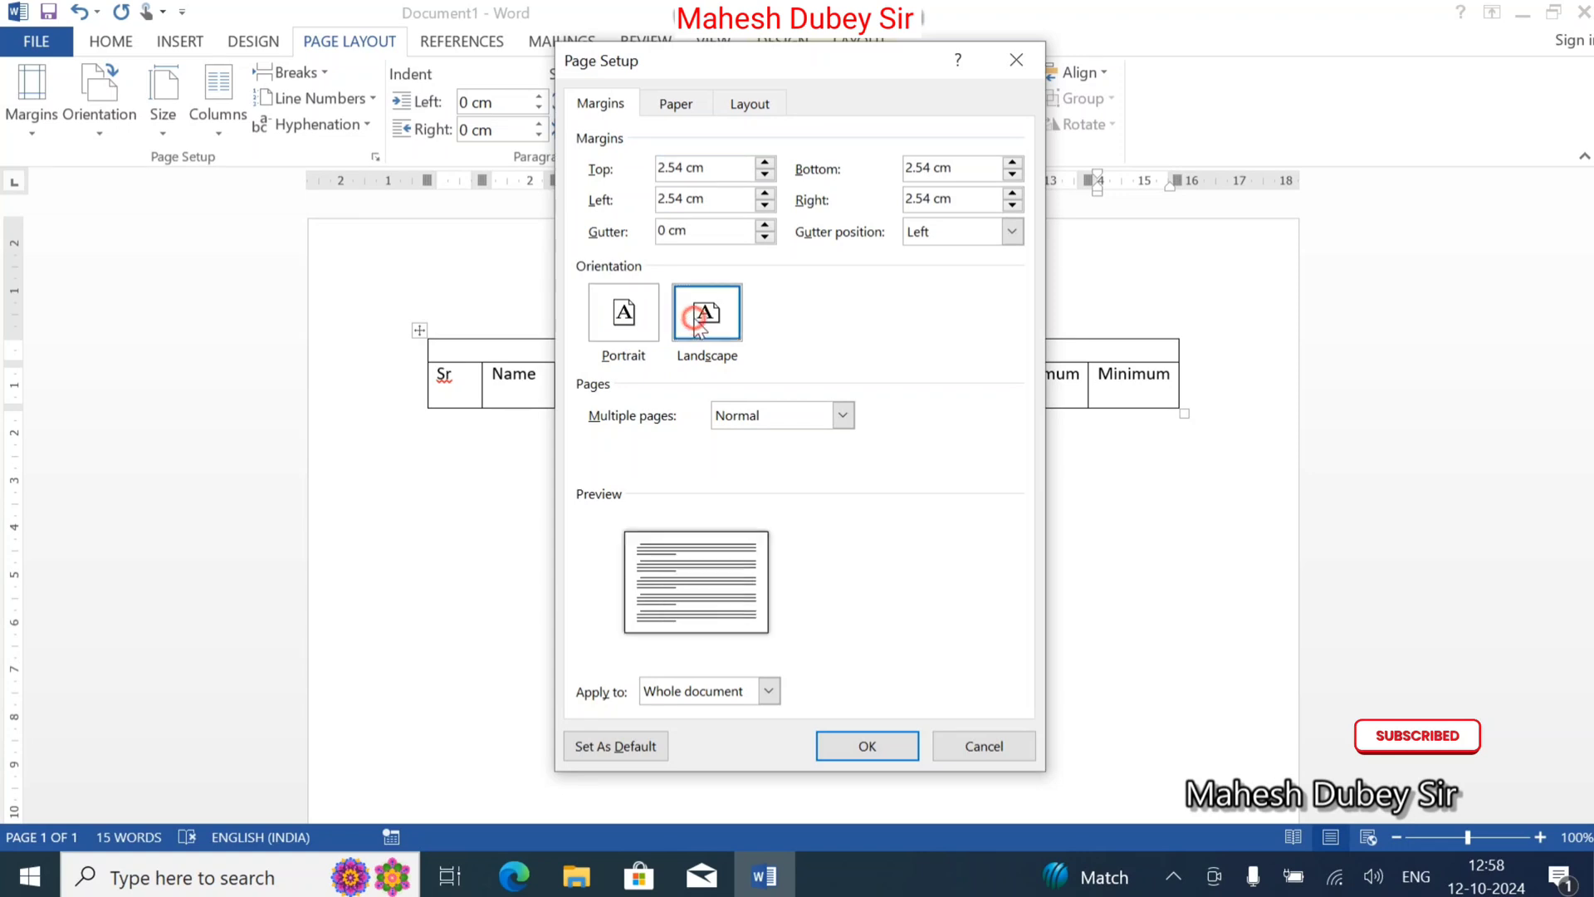
click(866, 747)
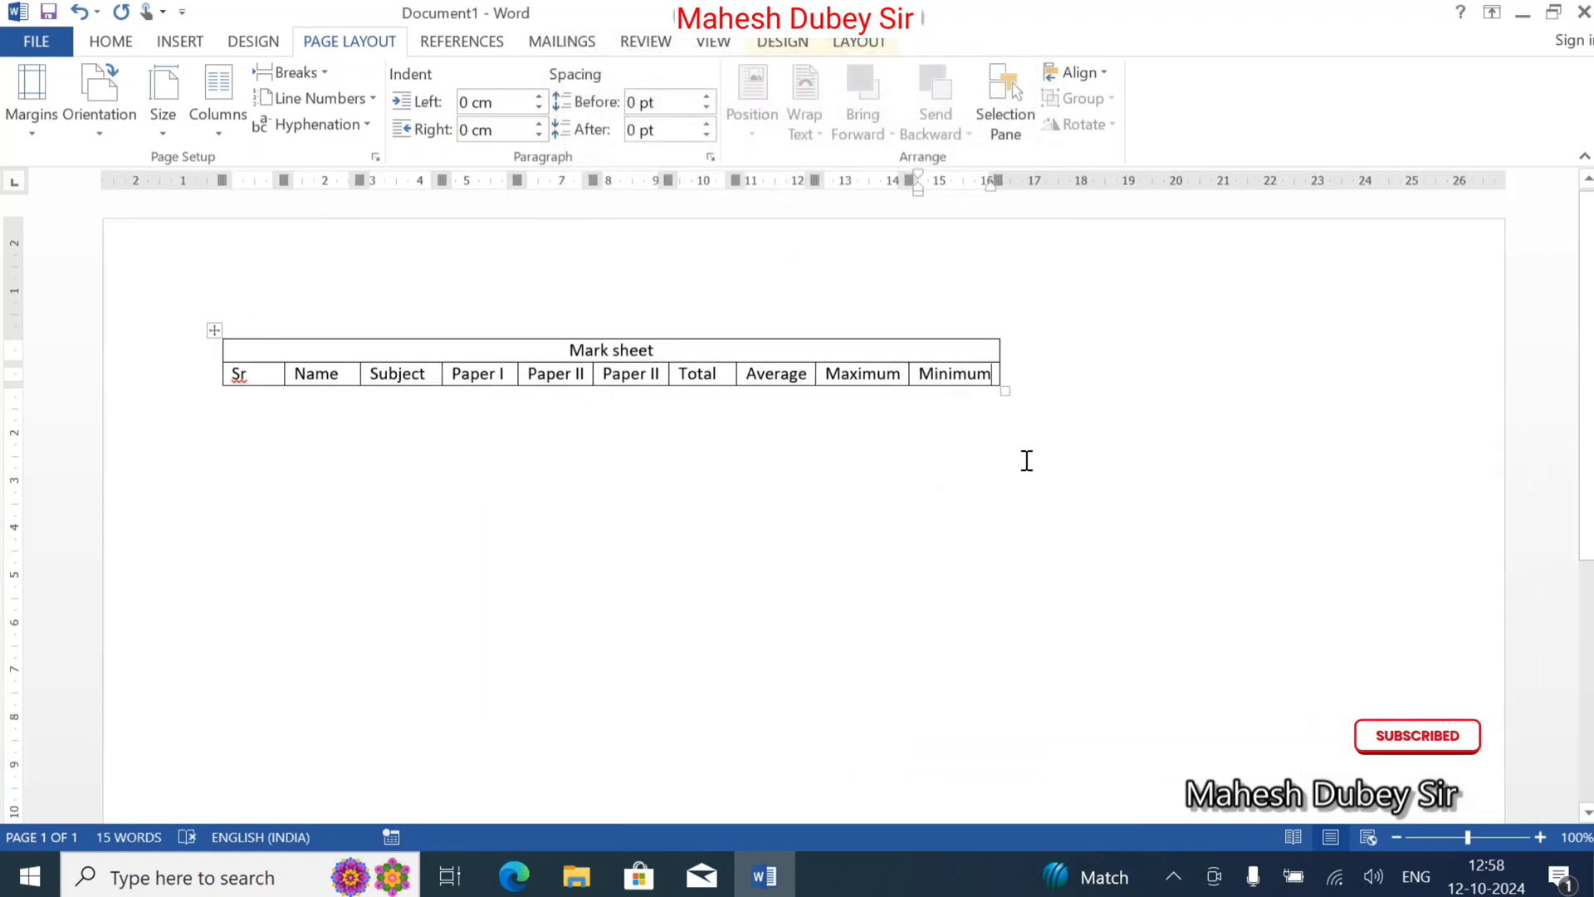
Stretch the table to the page's right margin and narrow the Sr column to about 1 cm and the Paper I column slightly.
drag(1004, 390, 1463, 420)
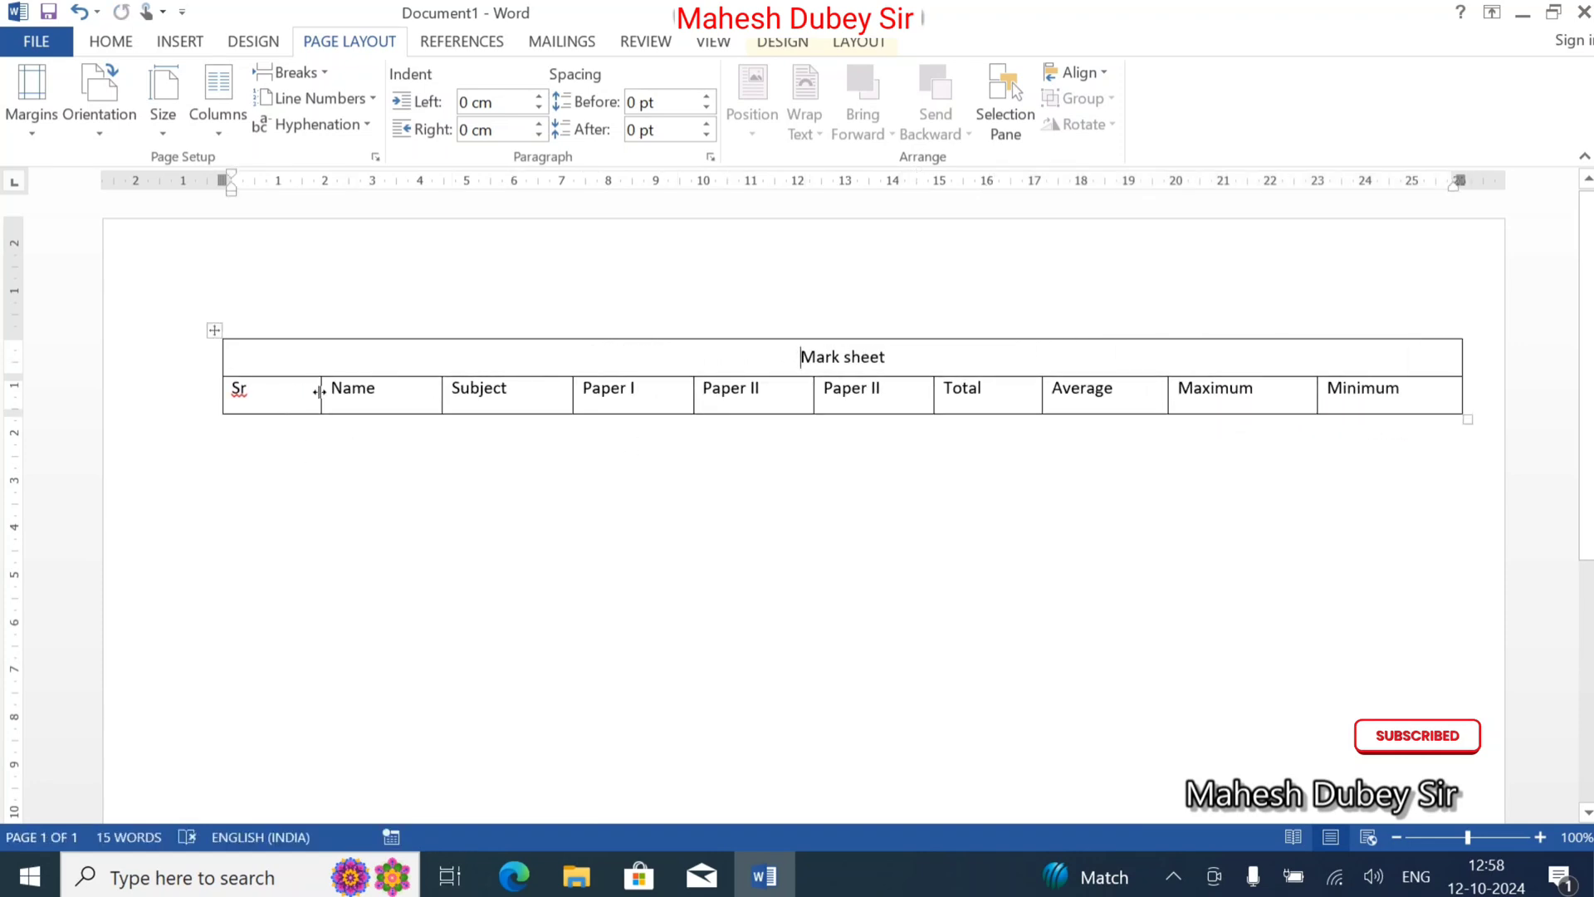
drag(320, 389, 269, 402)
mouse_move(692, 387)
mouse_down()
mouse_move(670, 390)
mouse_move(683, 389)
mouse_up()
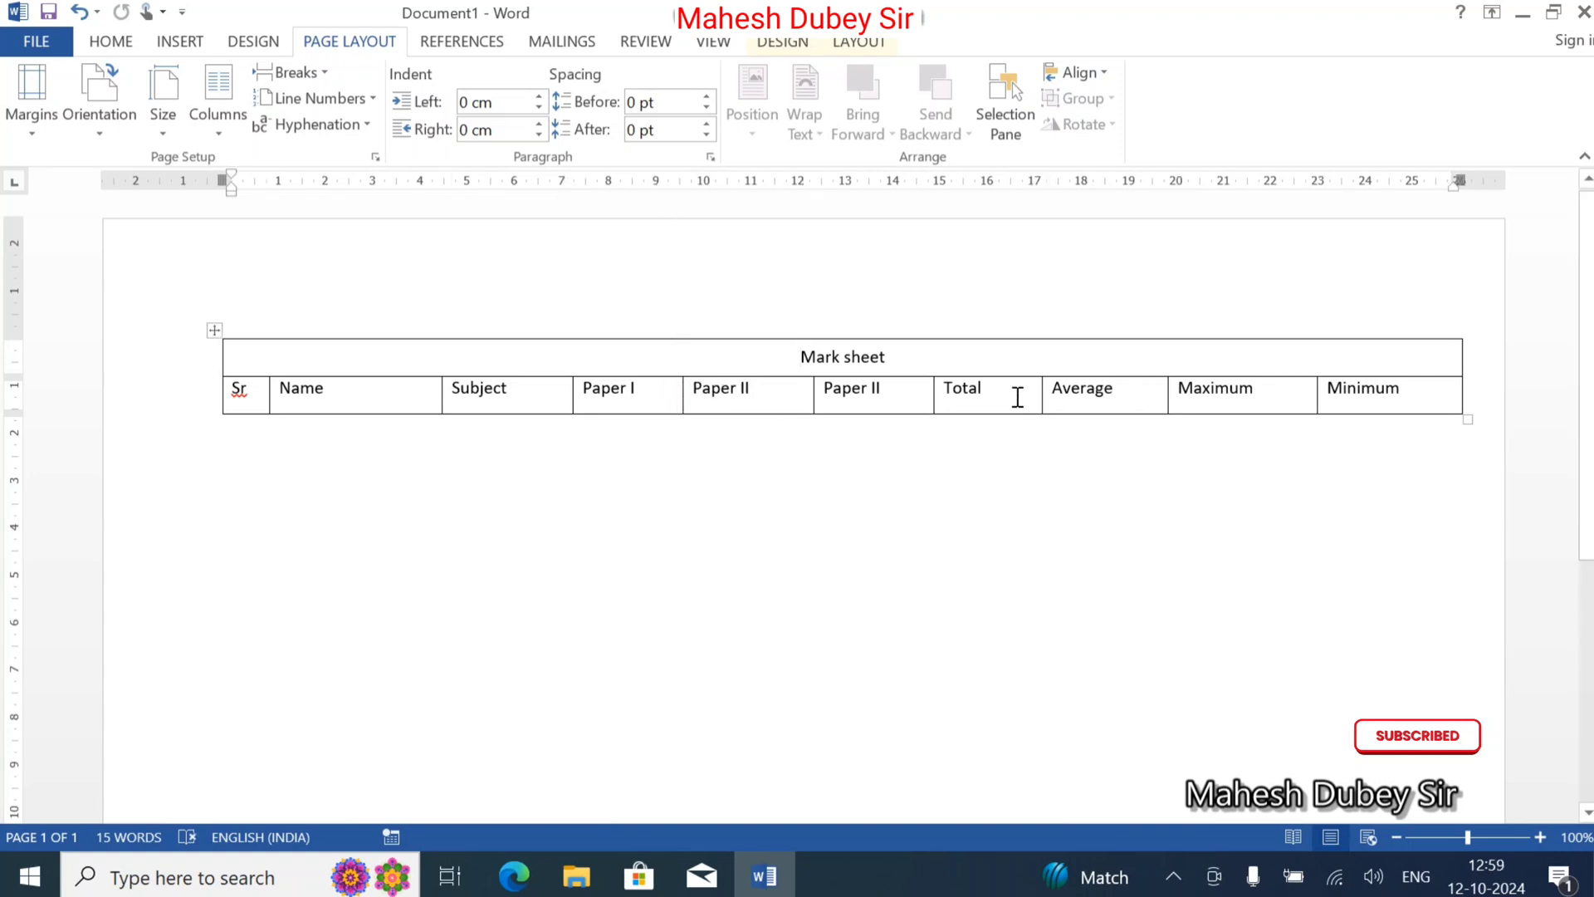
Centre all headings in the second row both horizontally and vertically within their cells.
drag(234, 391, 1453, 407)
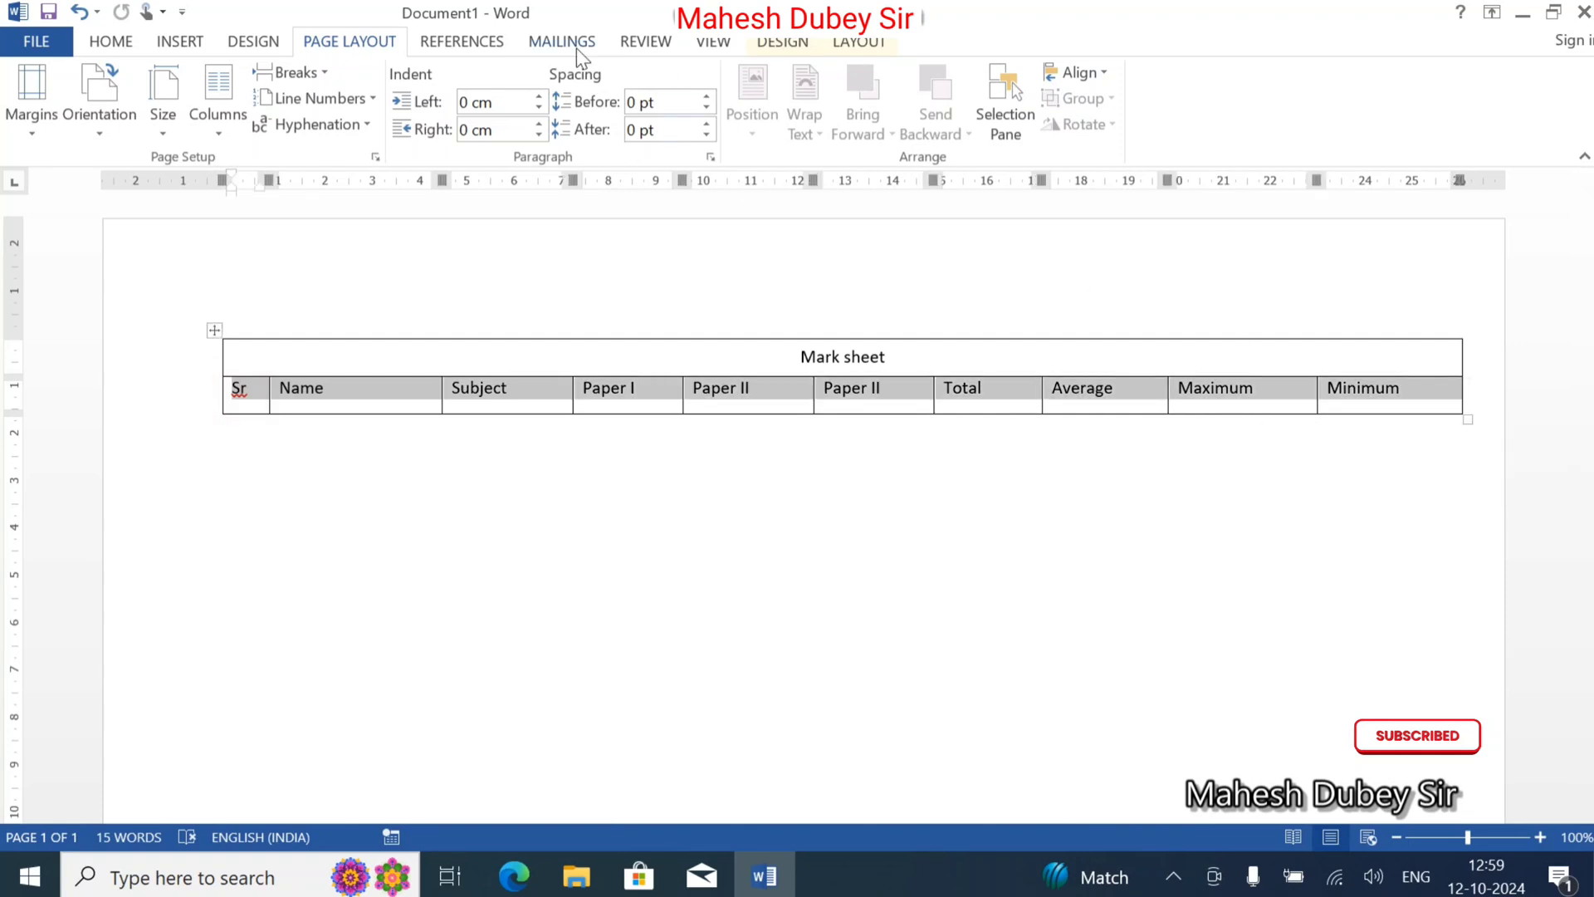
click(864, 44)
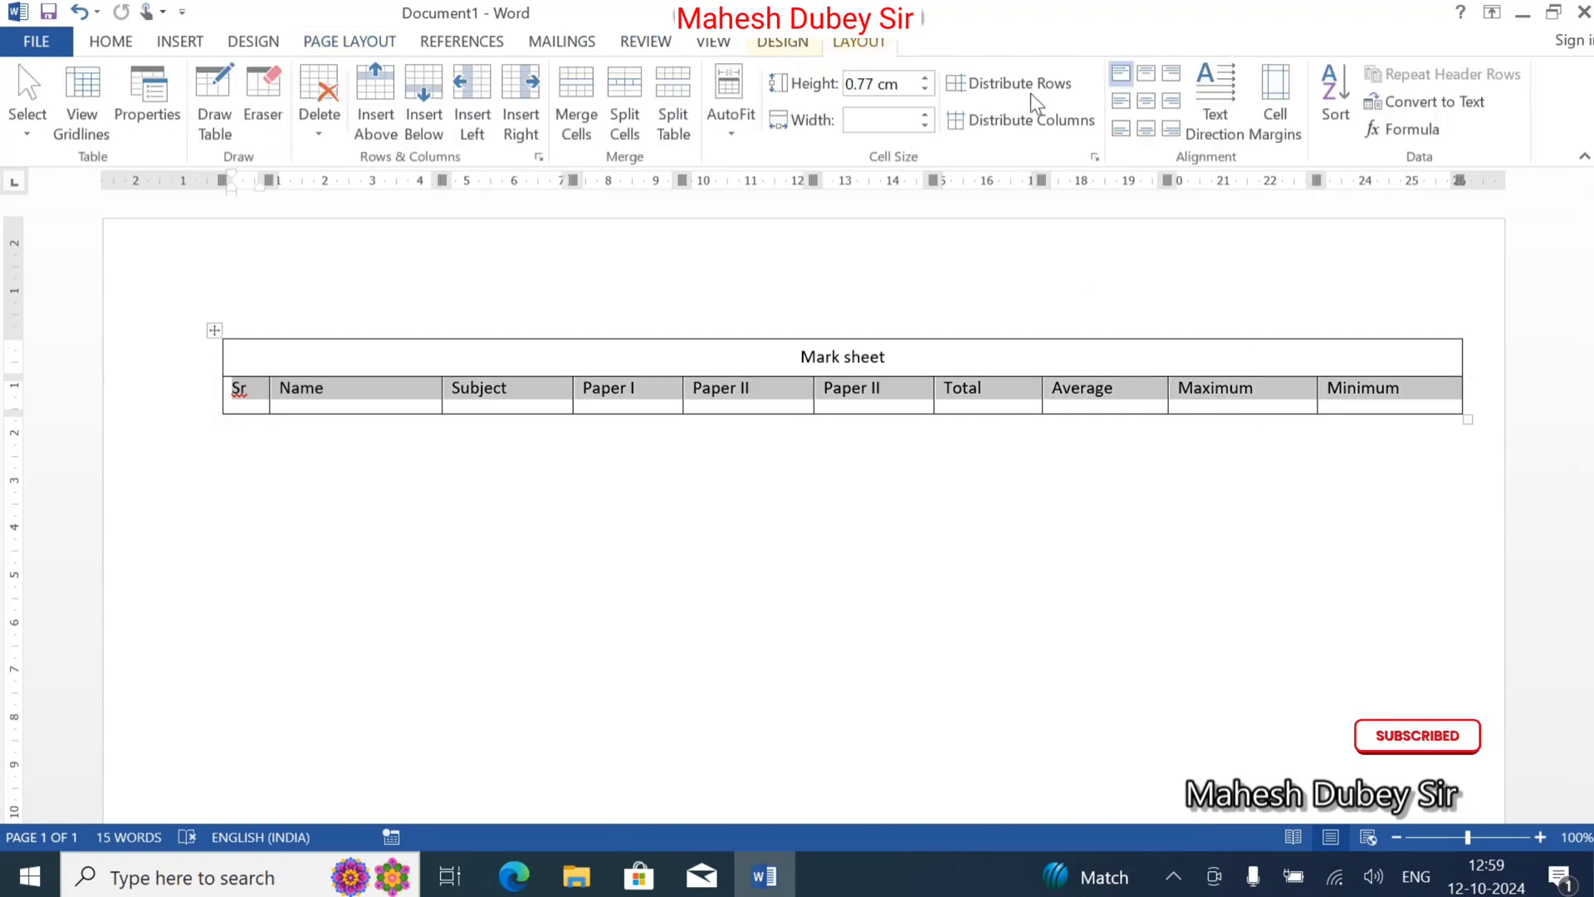
click(1146, 101)
Extend the table to nine rows below the headings, entering 1 in the Sr cell of the first one.
click(1424, 401)
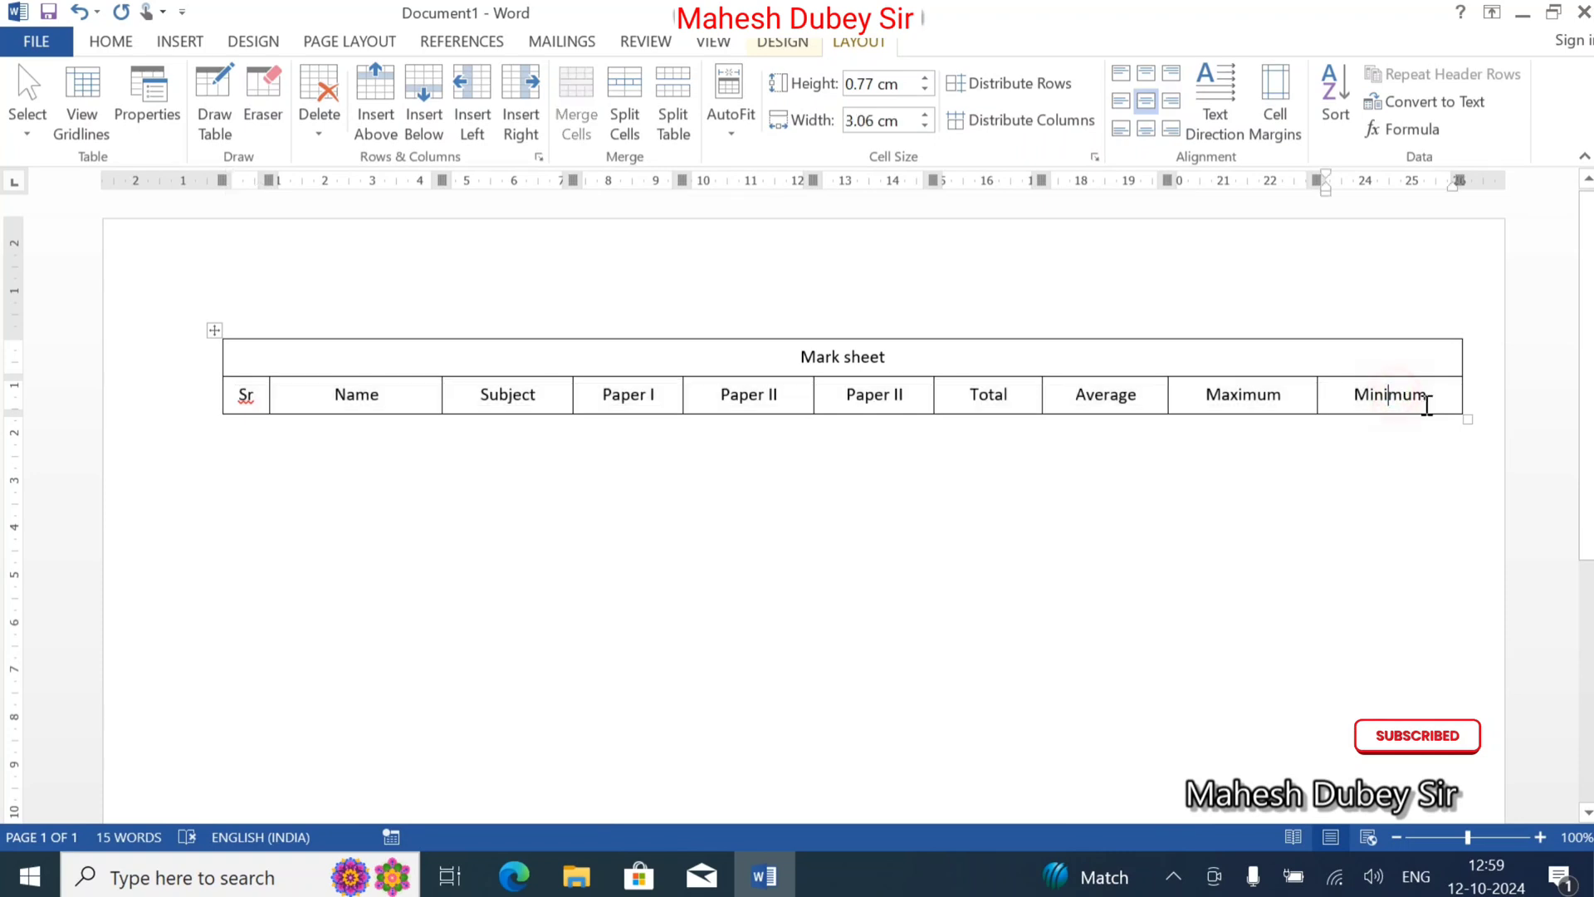
key(Tab)
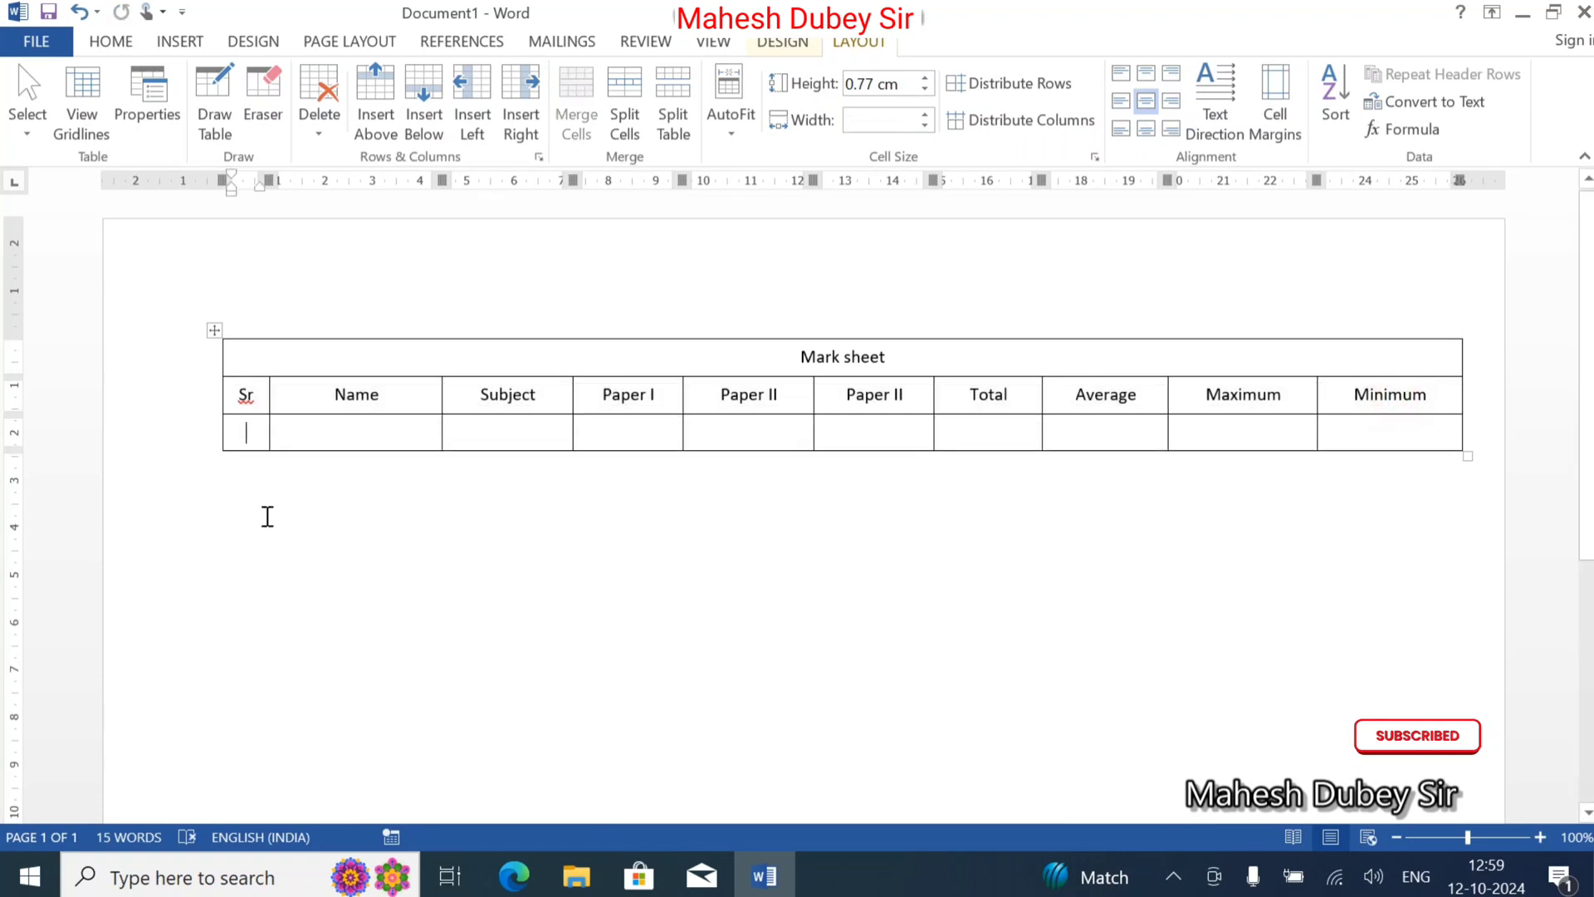
text(1)
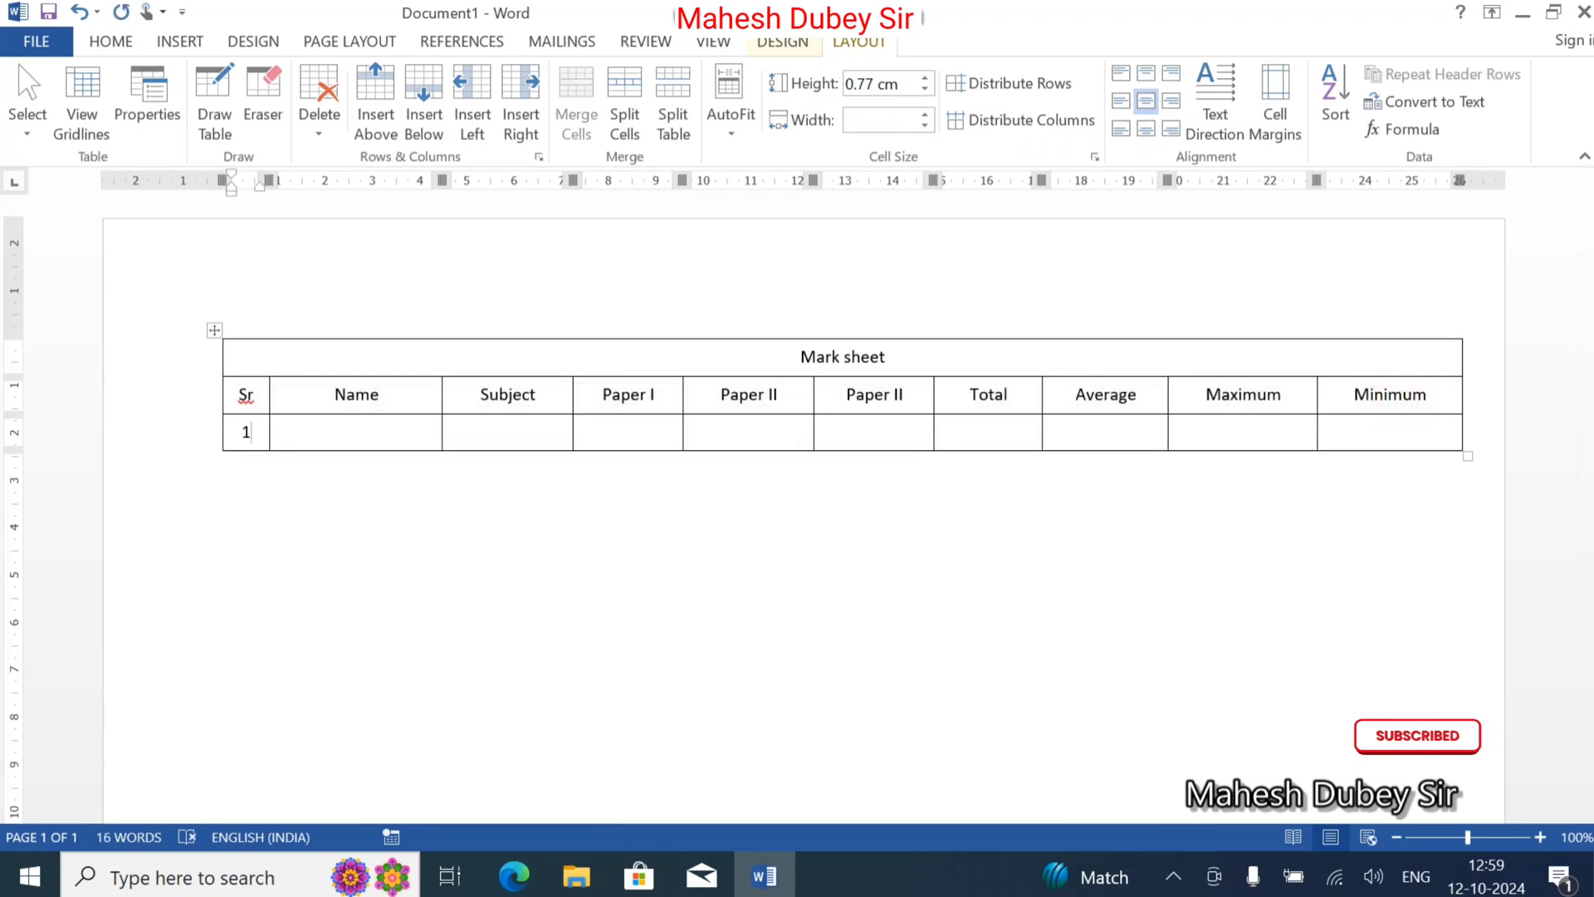
key(Tab)
key(Tab)
key(Tab)
key(Tab)
key(Tab)
key(Tab)
key(Tab)
key(Tab)
key(Tab)
key(Tab)
key(Tab)
key(Tab)
key(Tab)
key(Tab)
key(Tab)
key(Tab)
key(Tab)
key(Tab)
key(Tab)
key(Tab)
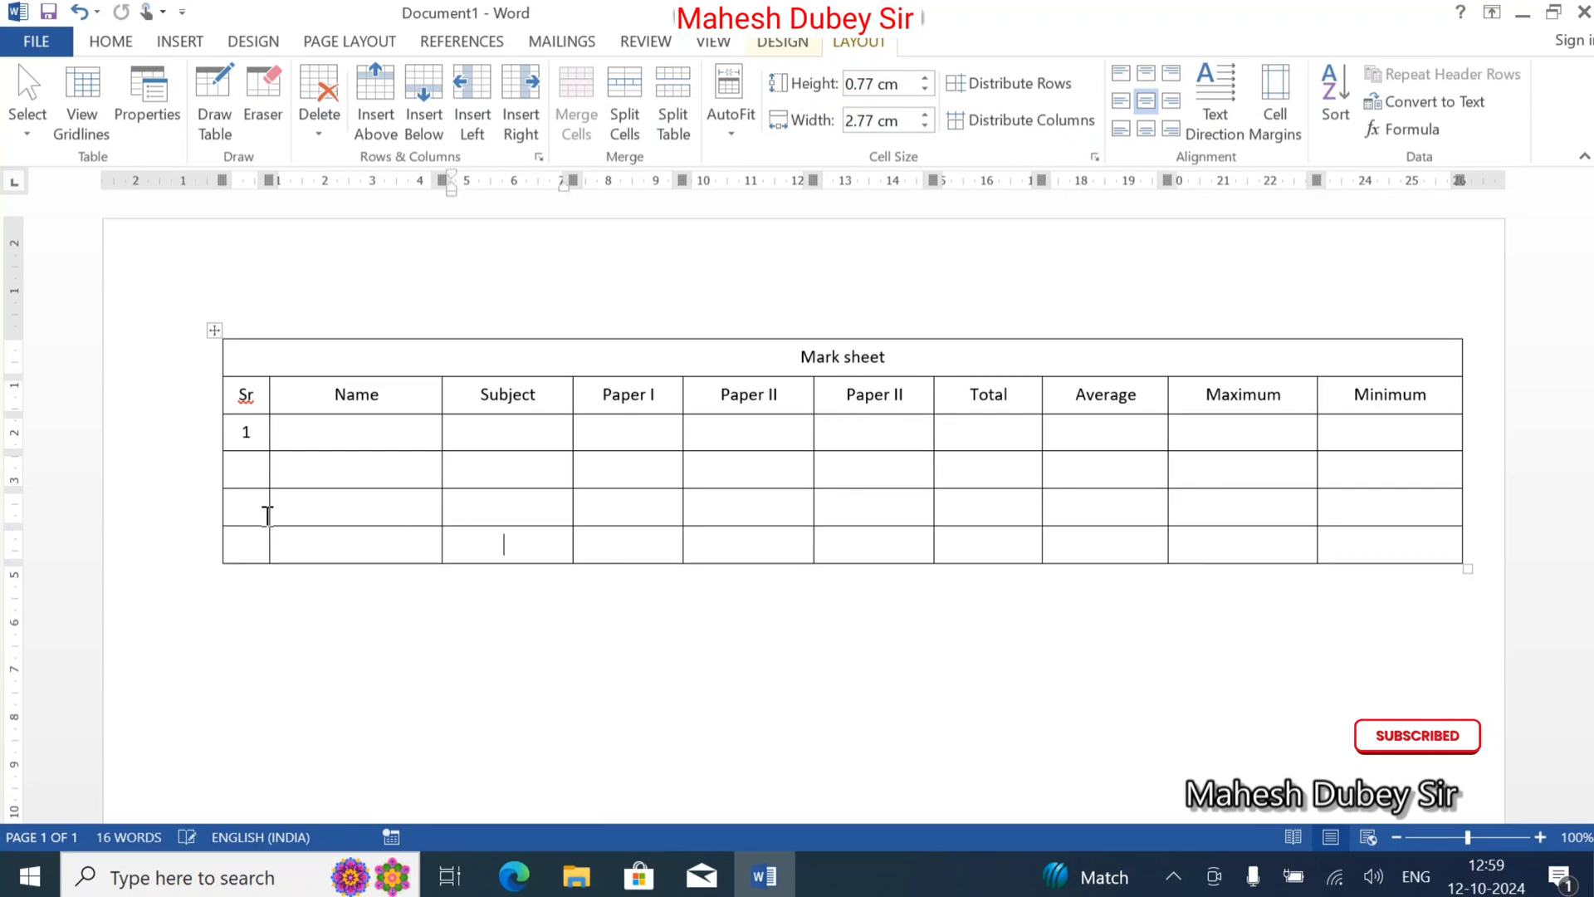
key(Tab)
key(Tab)
key(Tab)
key(Tab)
key(Tab)
key(Tab)
key(Tab)
key(Tab)
key(Tab)
key(Tab)
key(Tab)
key(Tab)
key(Tab)
key(Tab)
key(Tab)
key(Tab)
key(Tab)
key(Tab)
key(Tab)
key(Tab)
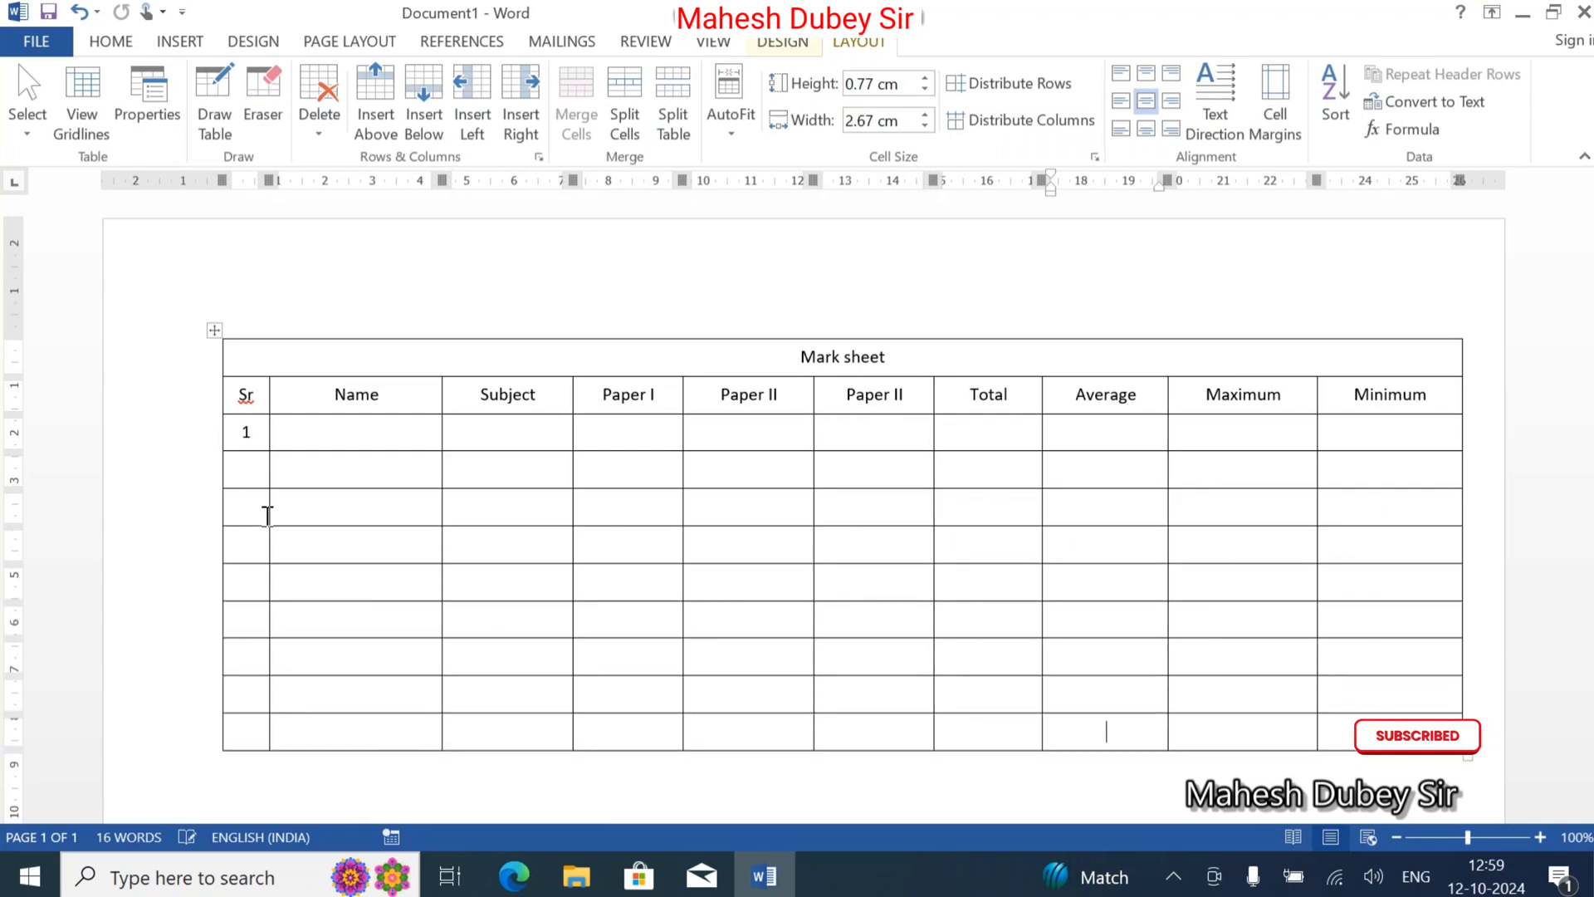
Enter the serial numbers 2 to 9 in the remaining cells of the Sr column.
click(235, 466)
text(2)
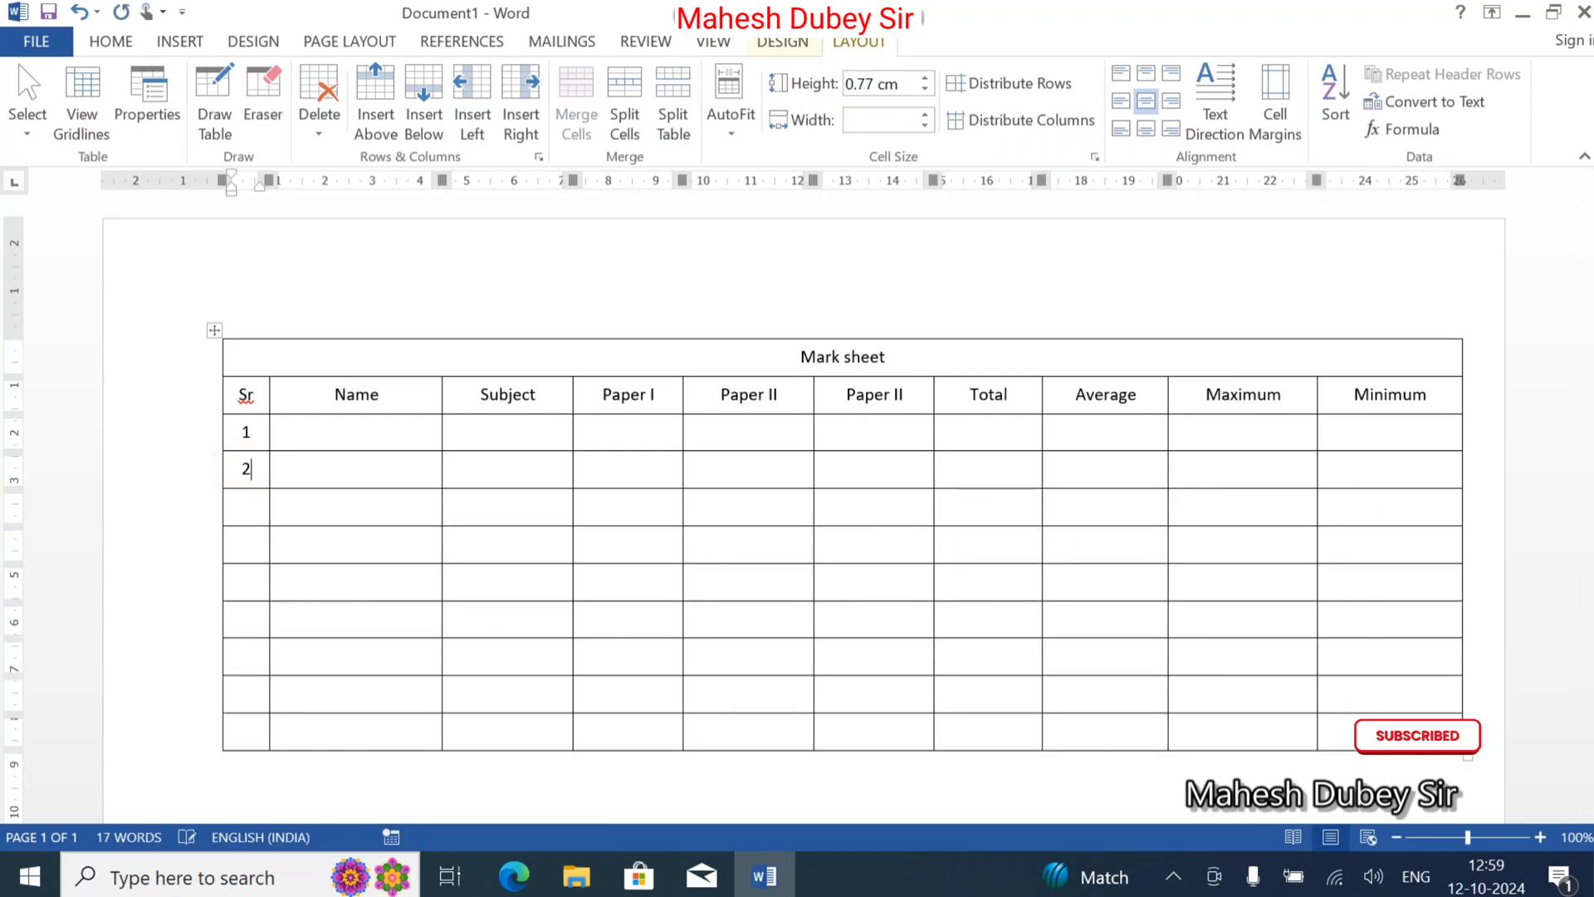
key(Return)
key(Down)
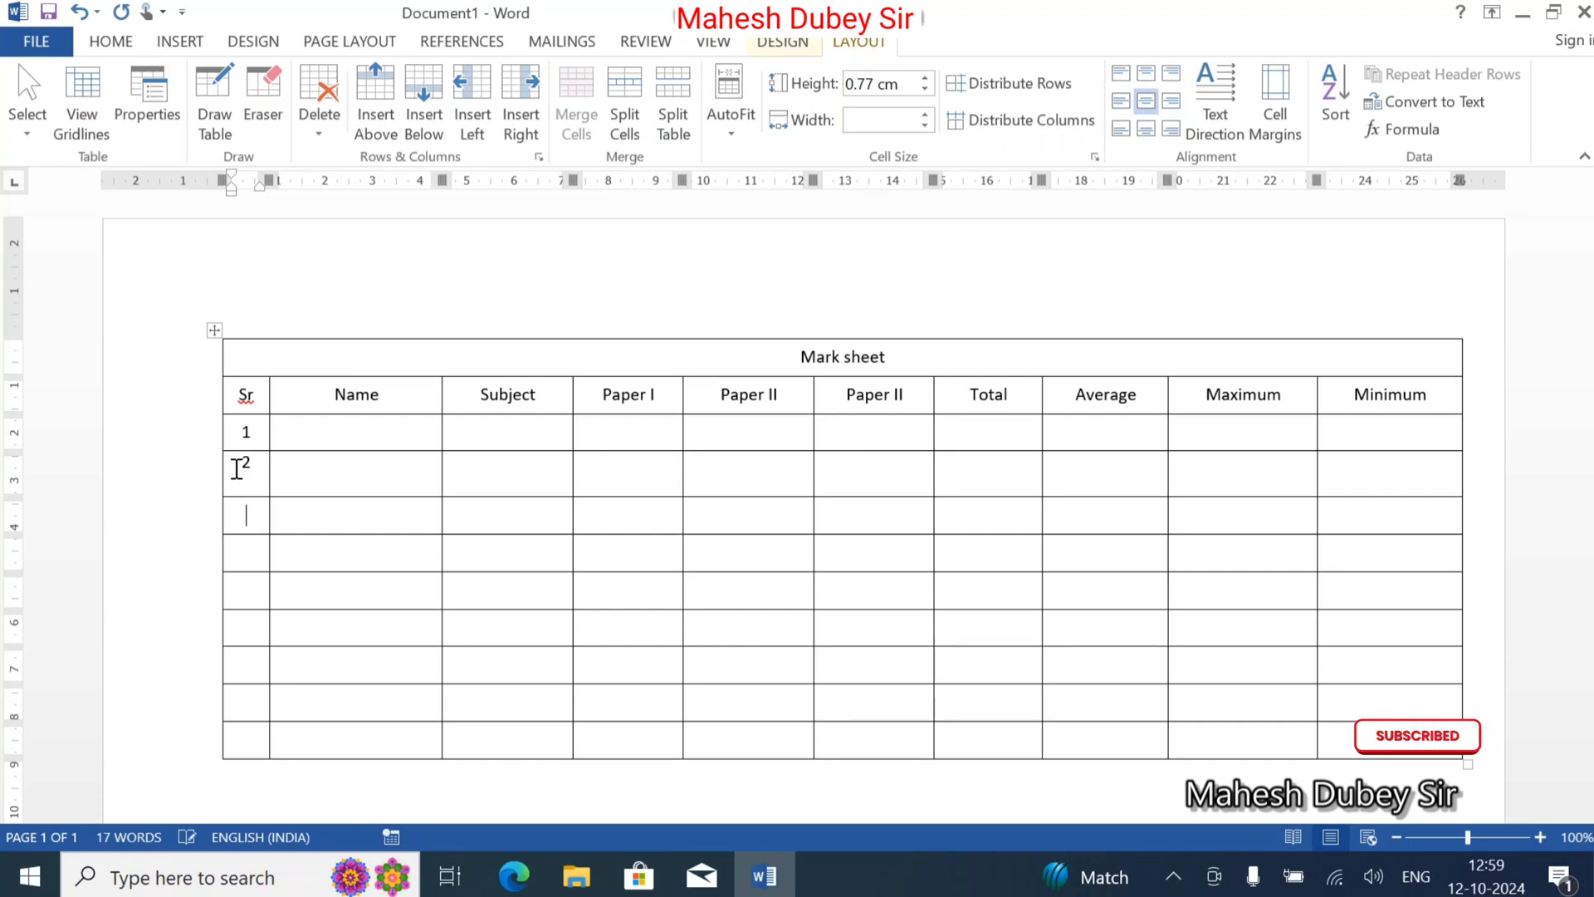
text(3)
key(Down)
text(4)
key(Down)
text(5)
key(Down)
text(6)
key(Down)
text(7)
key(Down)
text(8)
key(Tab)
key(Left)
key(Down)
text(9)
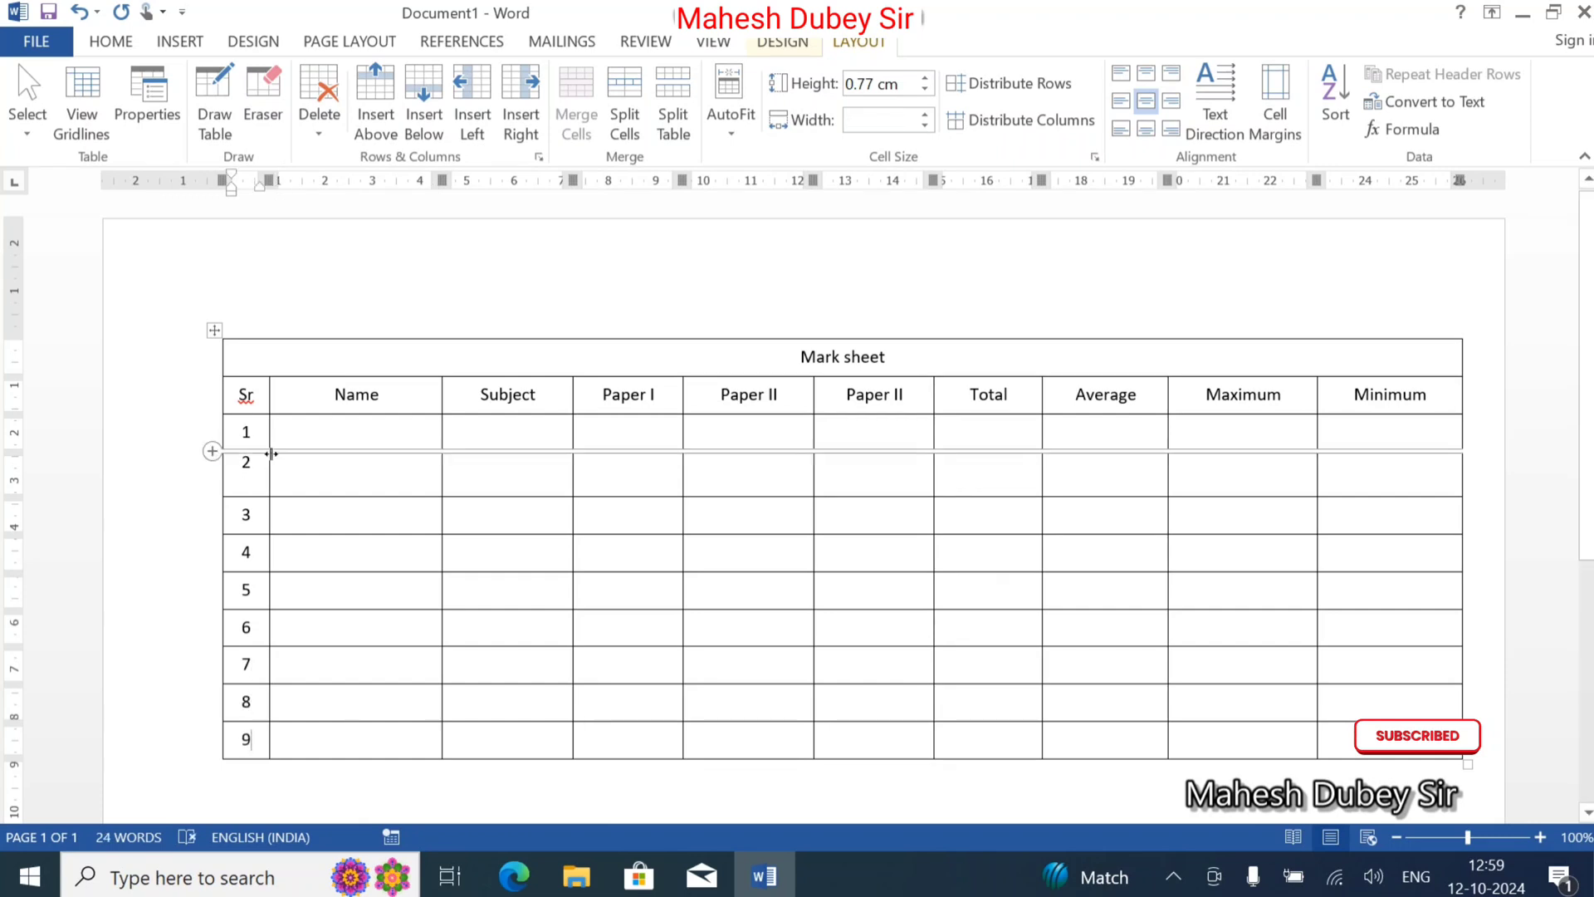
Enter the nine students' first names down the Name column, one per numbered row.
click(309, 441)
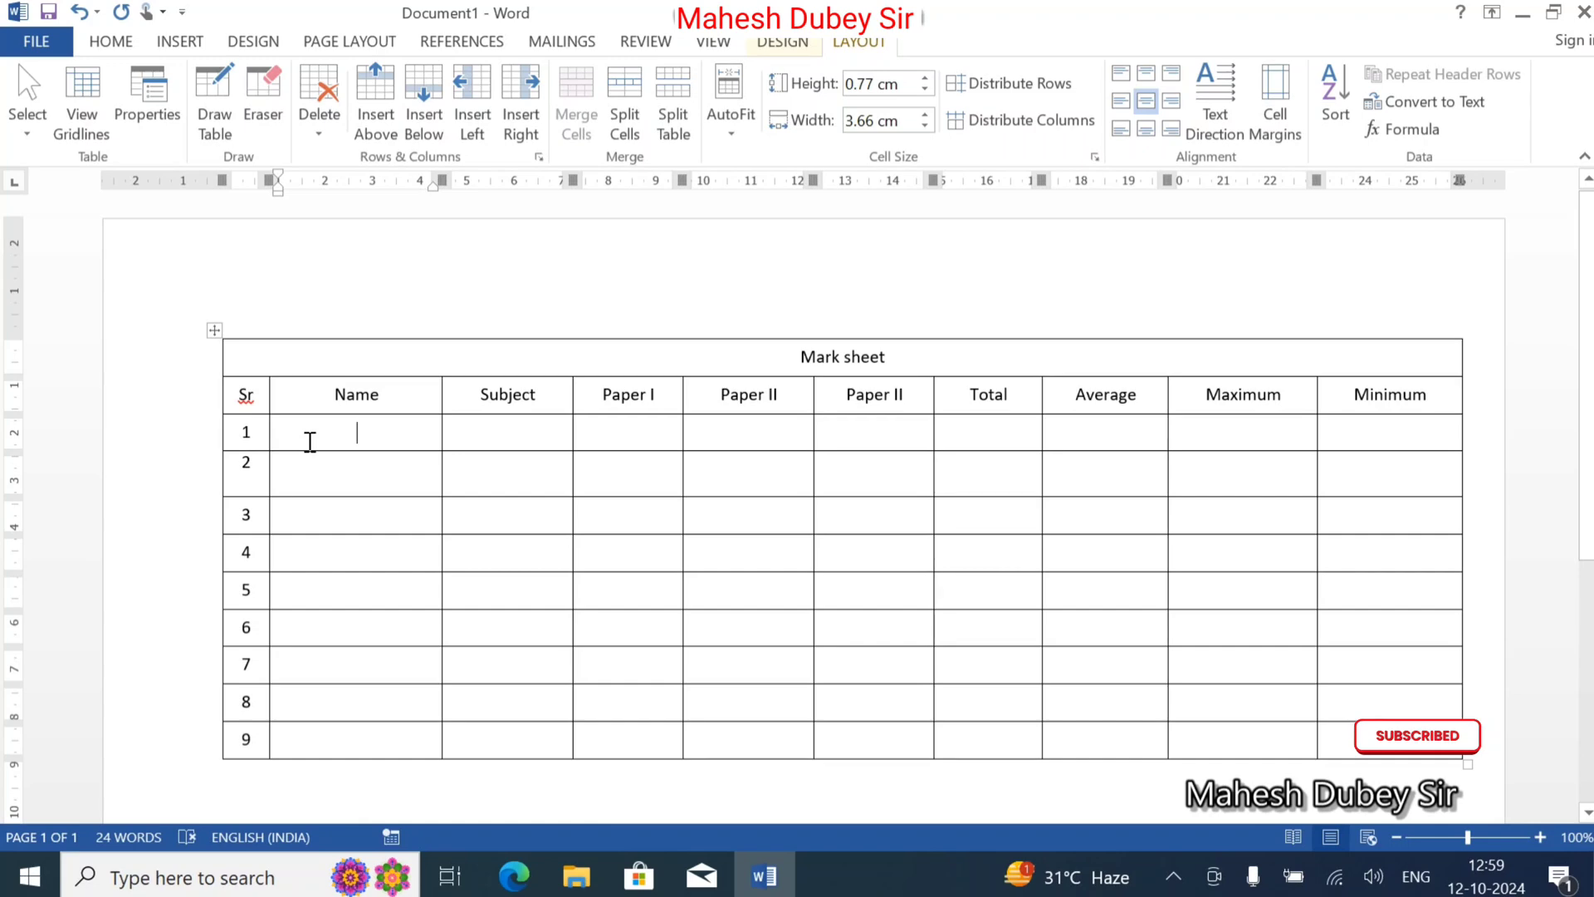
text(Suresh )
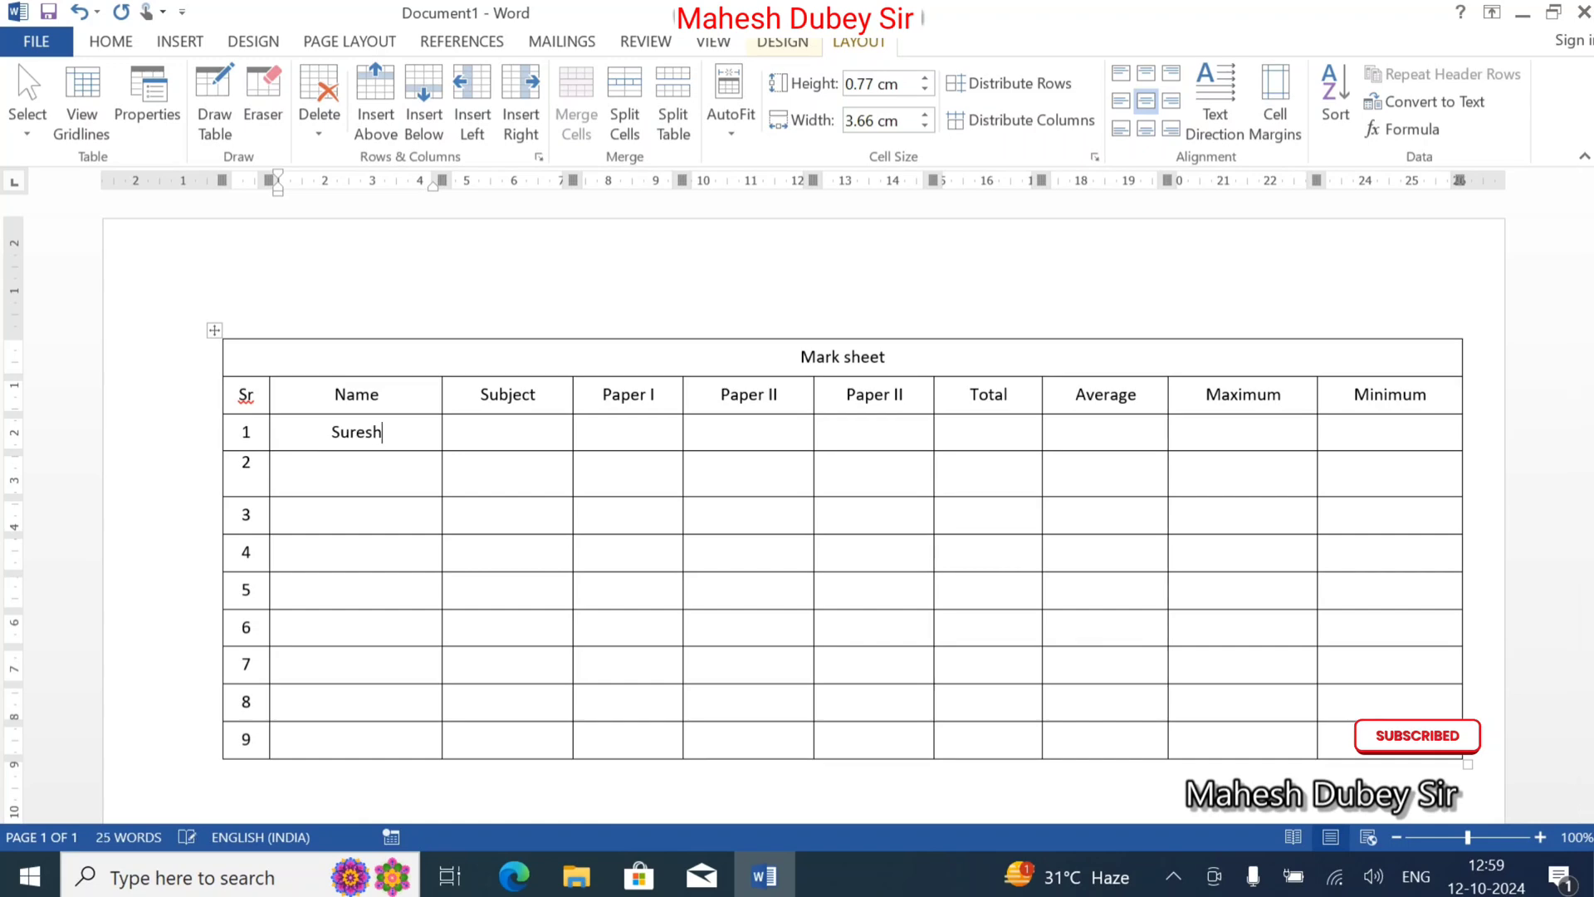
text(Mukesh)
key(Down)
text(Alok)
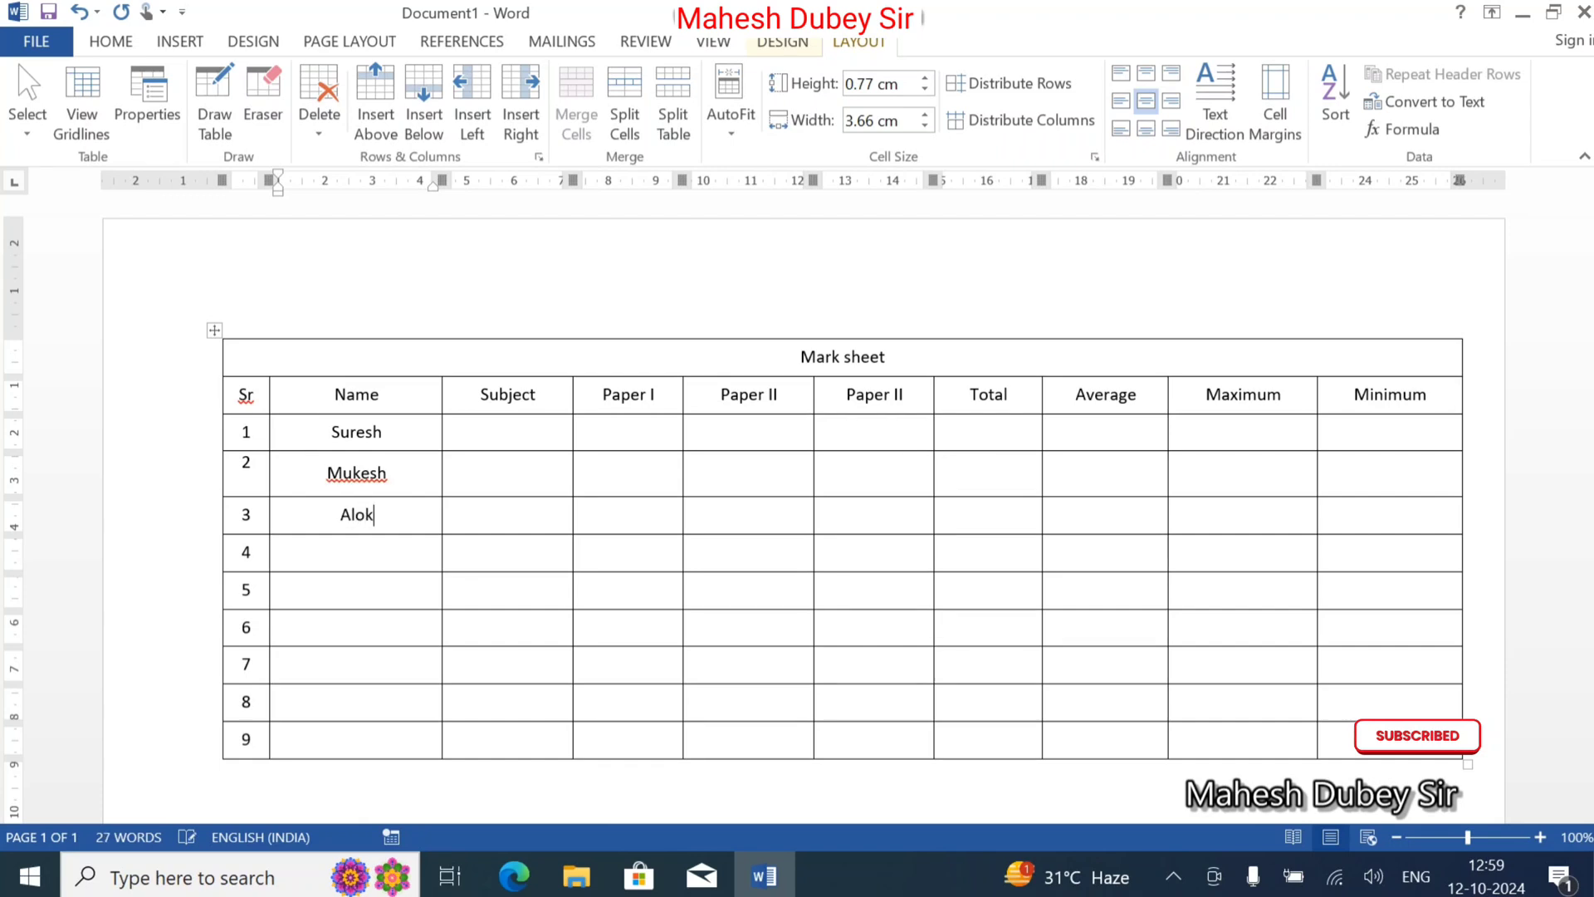
key(Down)
text(Sandeep)
text(Kamlesh)
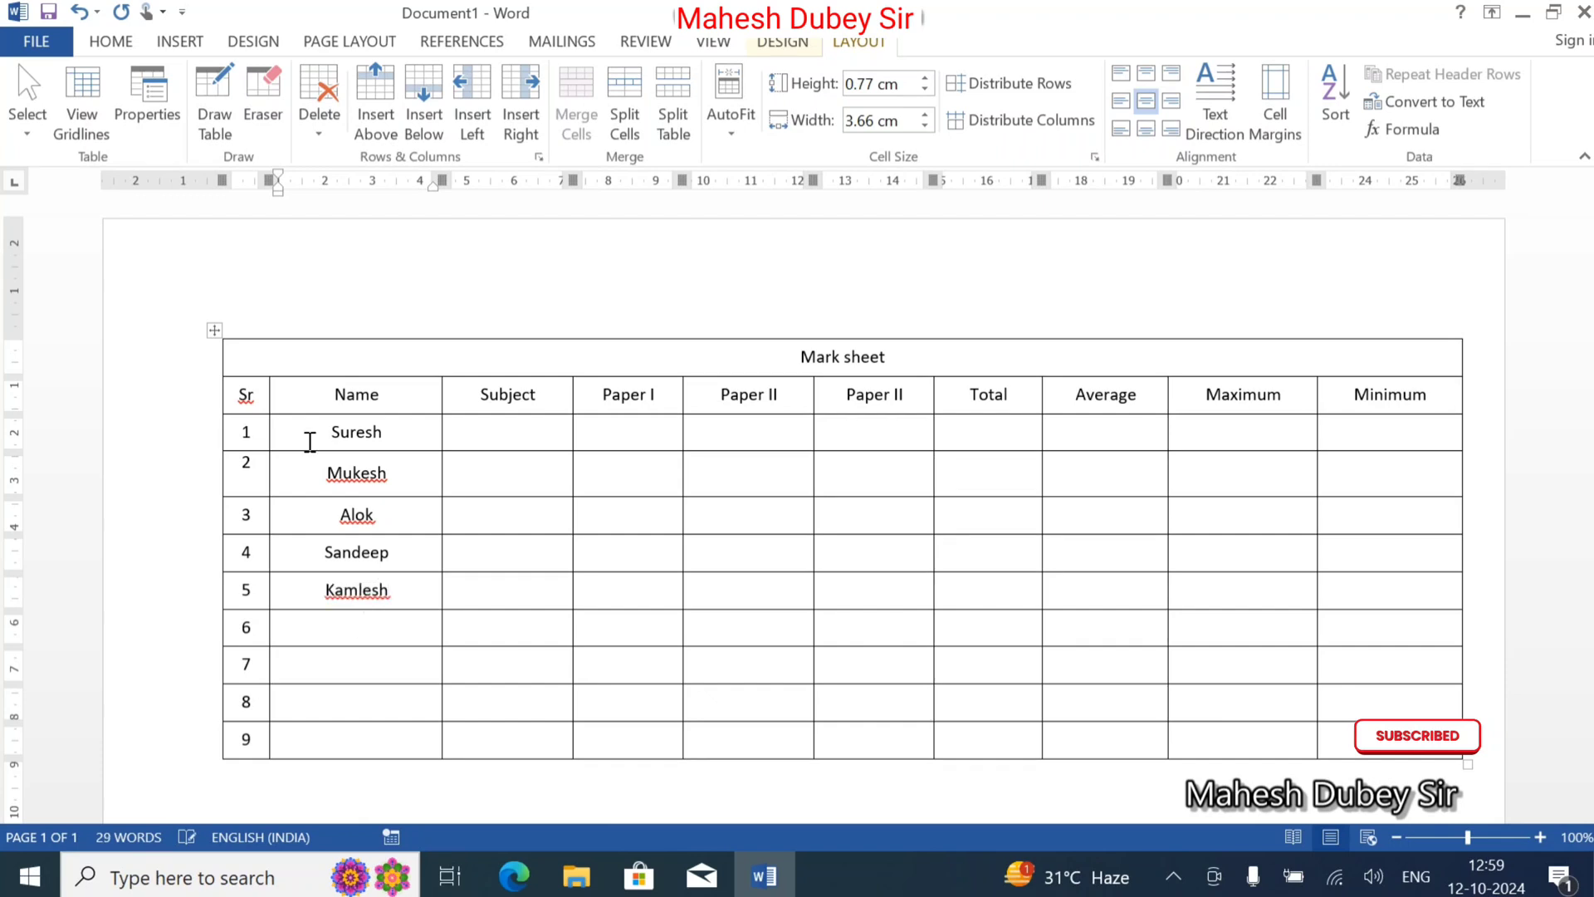
text(Sujeet)
text(Umesh)
key(Down)
text(Javed)
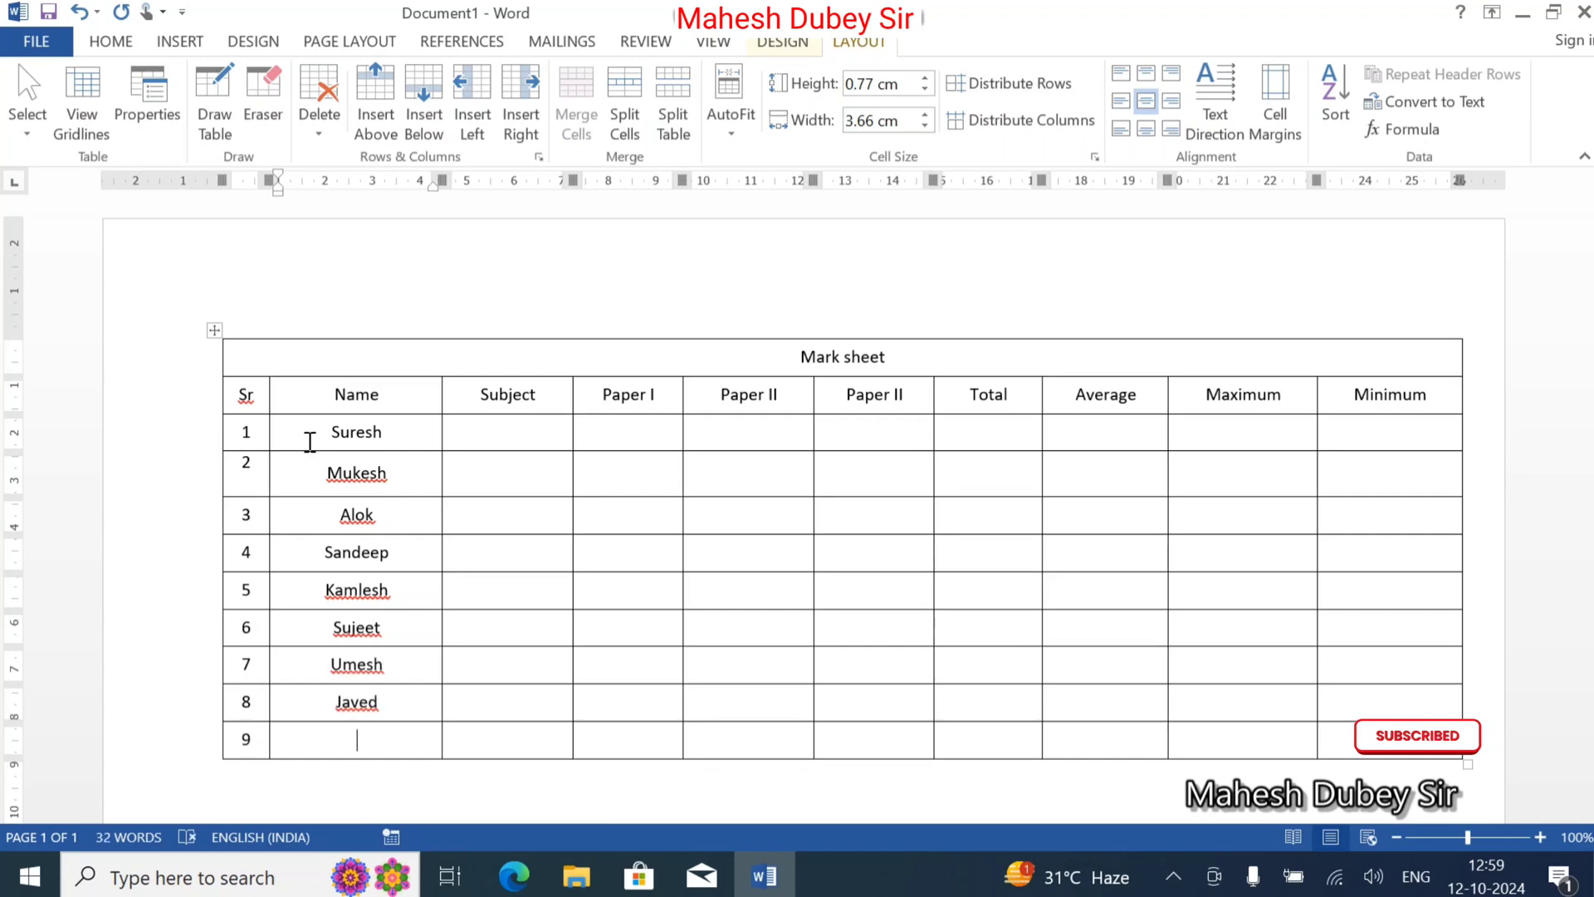
text(Subham)
key(Tab)
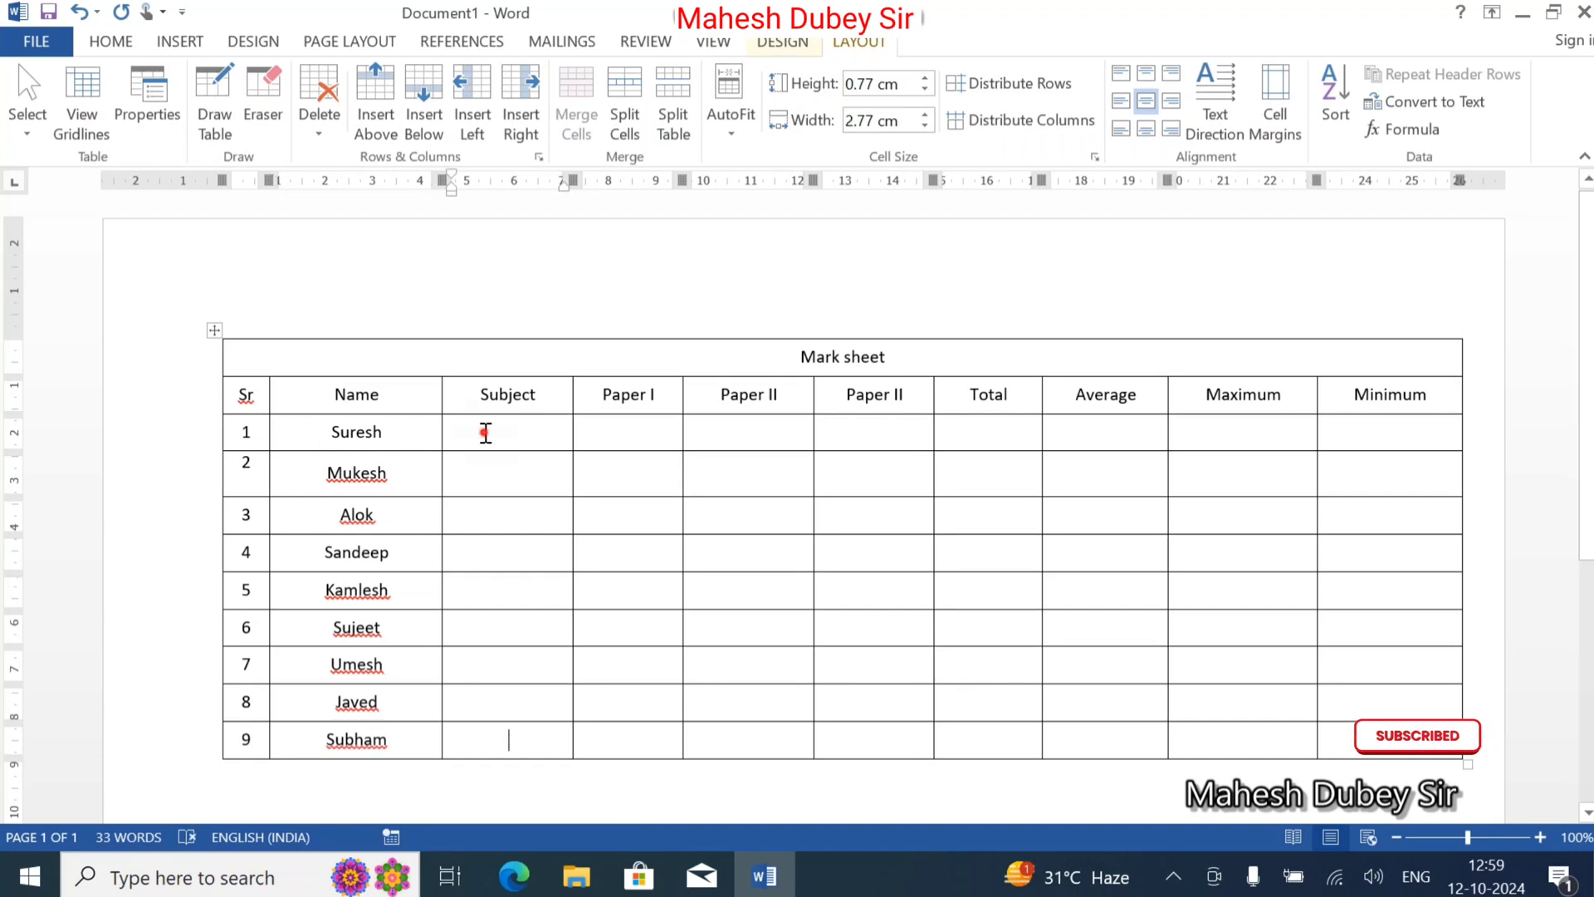
Enter the subjects Hindi, Sicence and Hindi in the Subject column for rows 1 to 3.
click(486, 432)
drag(513, 438, 516, 752)
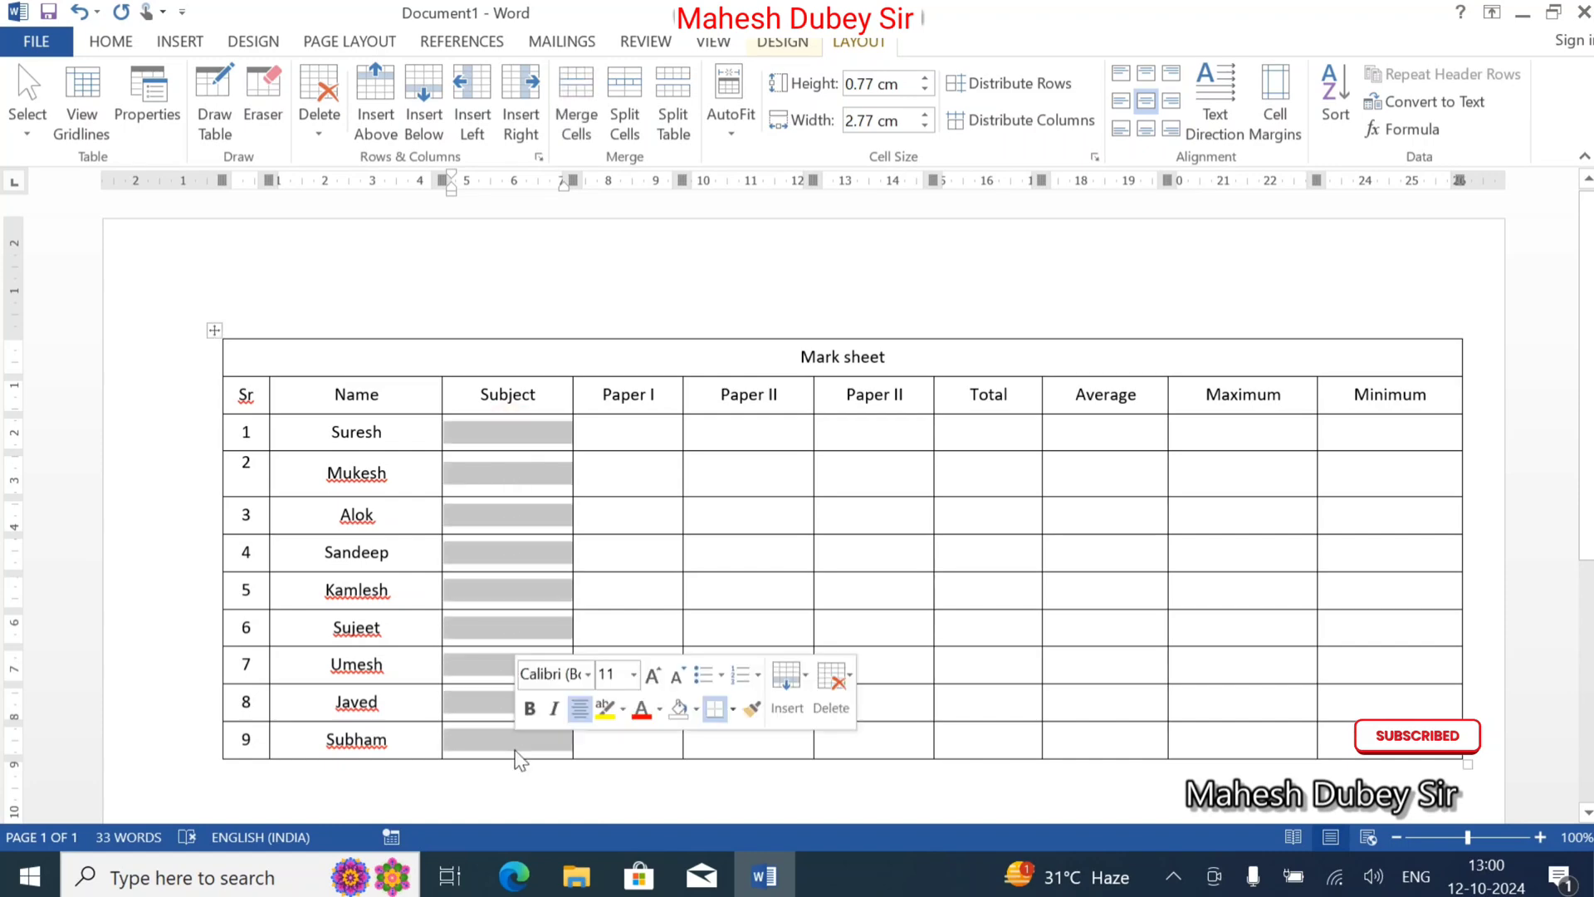
click(508, 436)
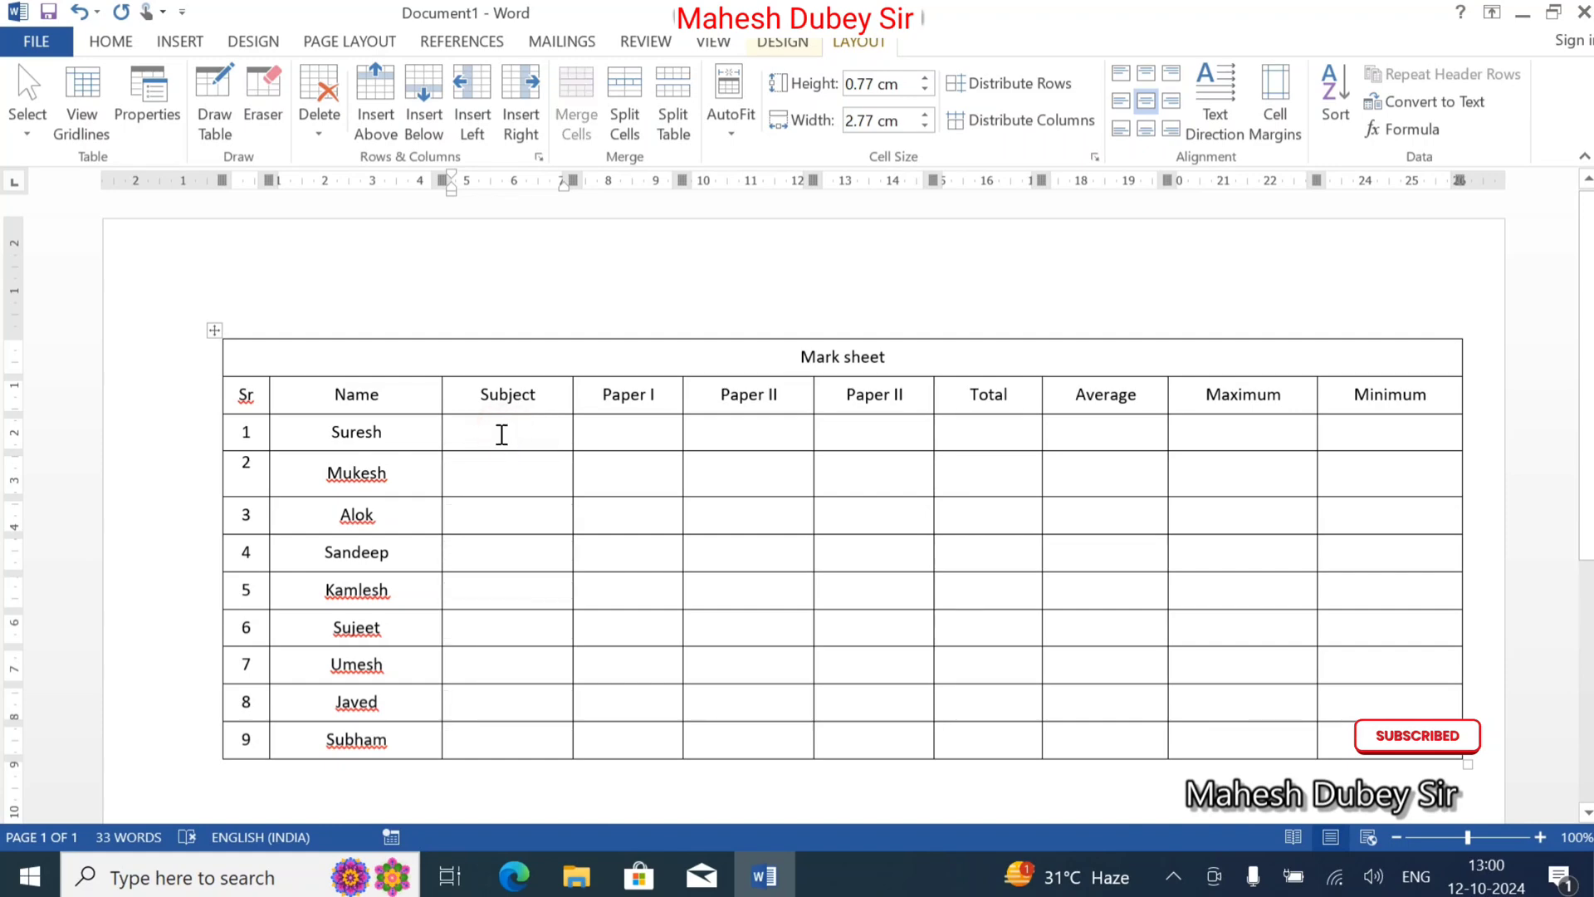
text(Hindi)
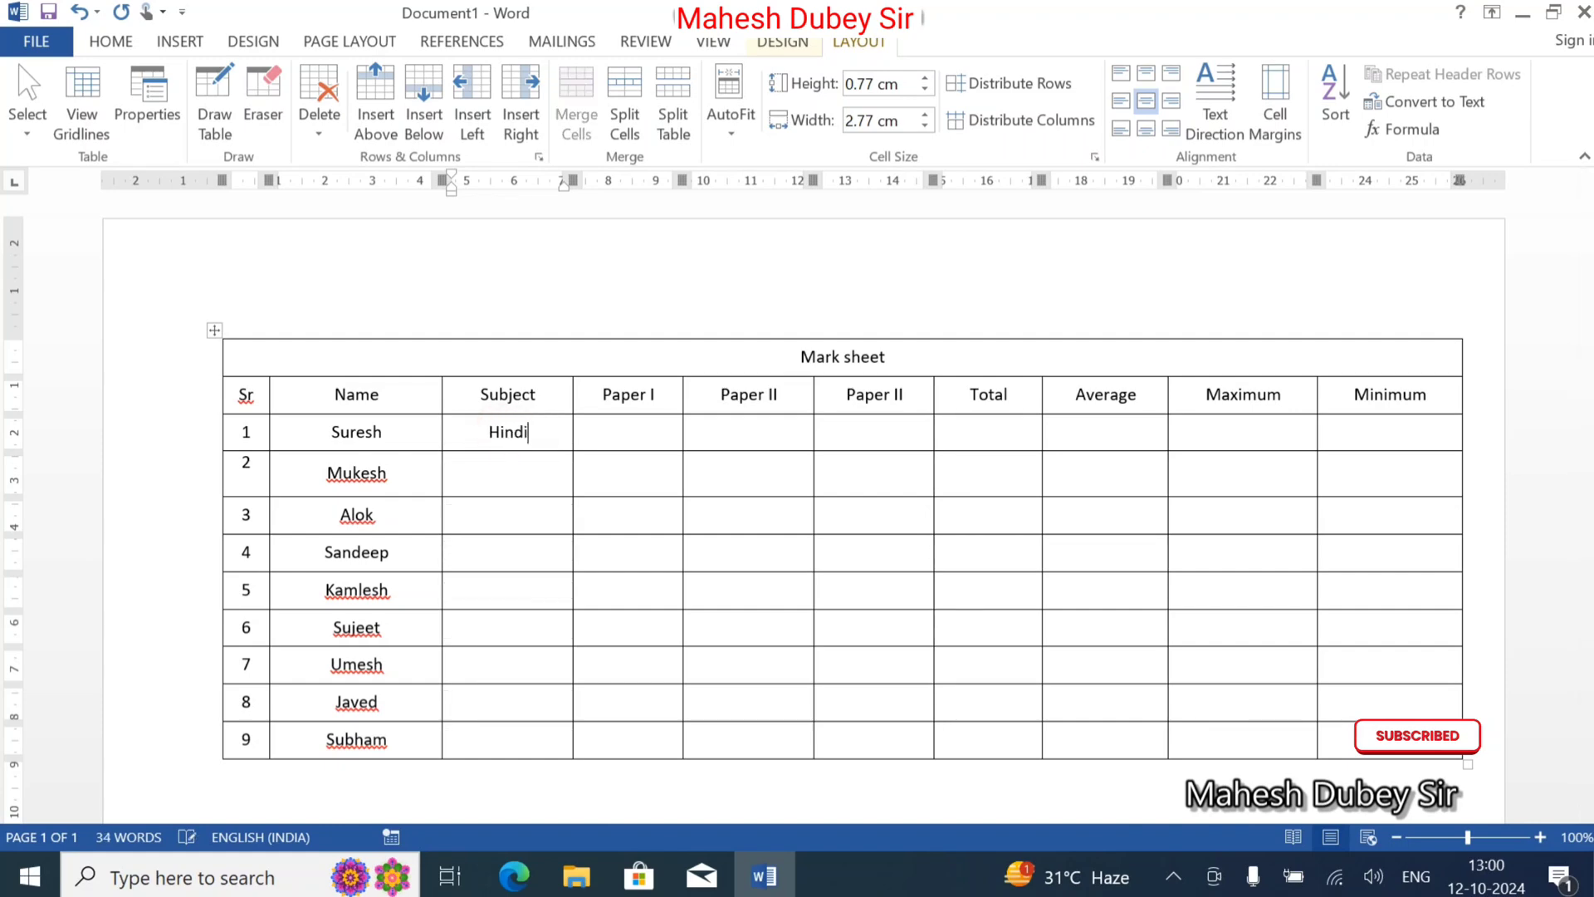
click(489, 481)
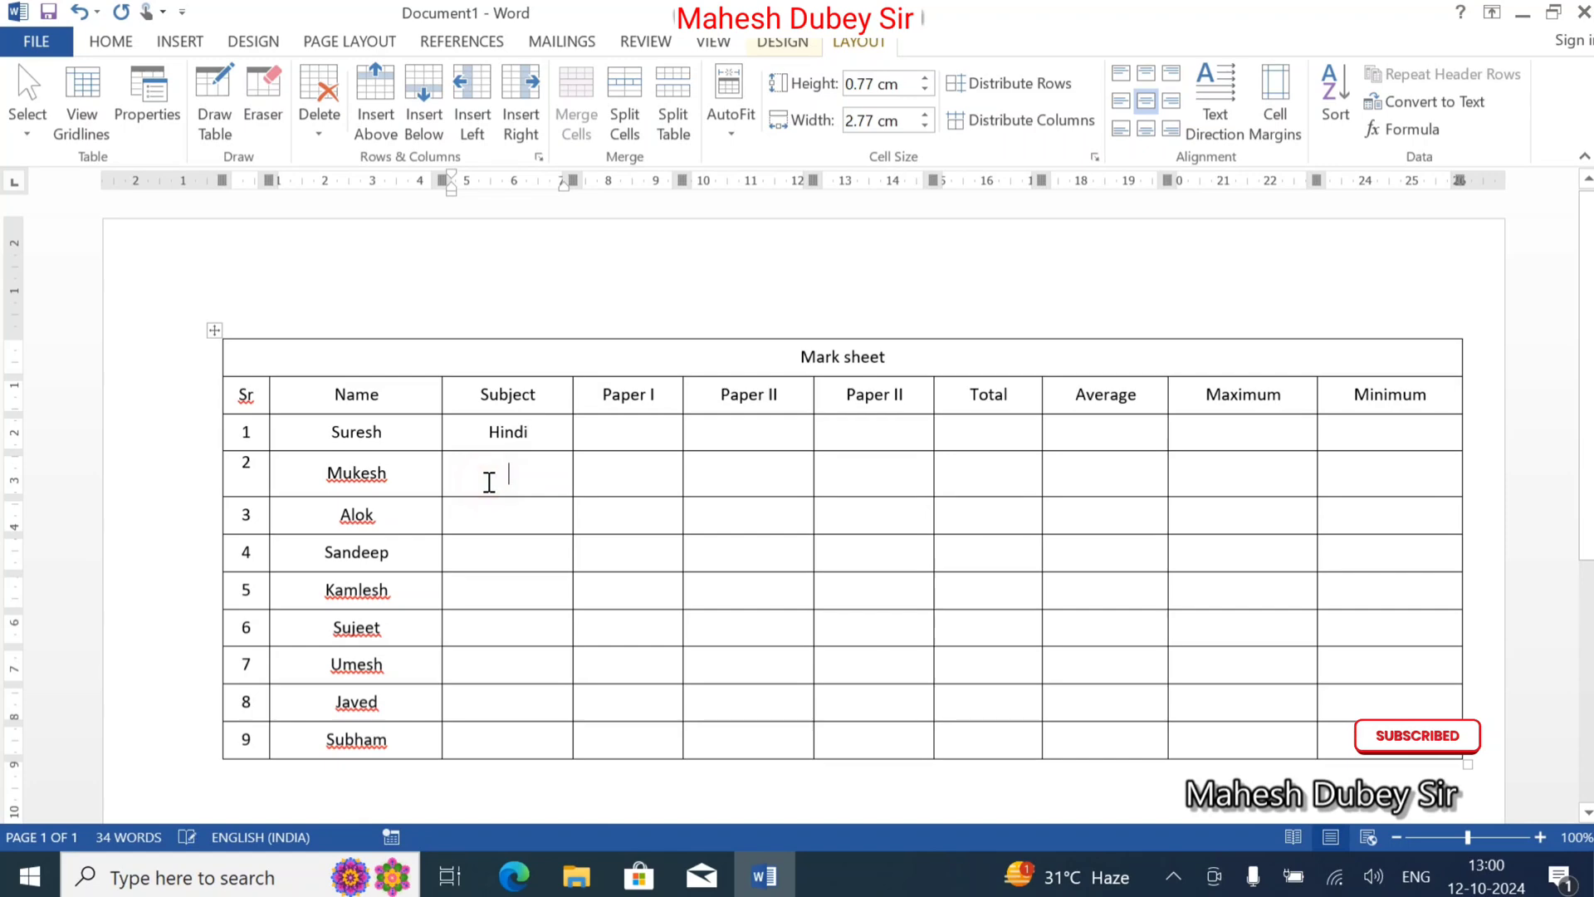
text(Sic)
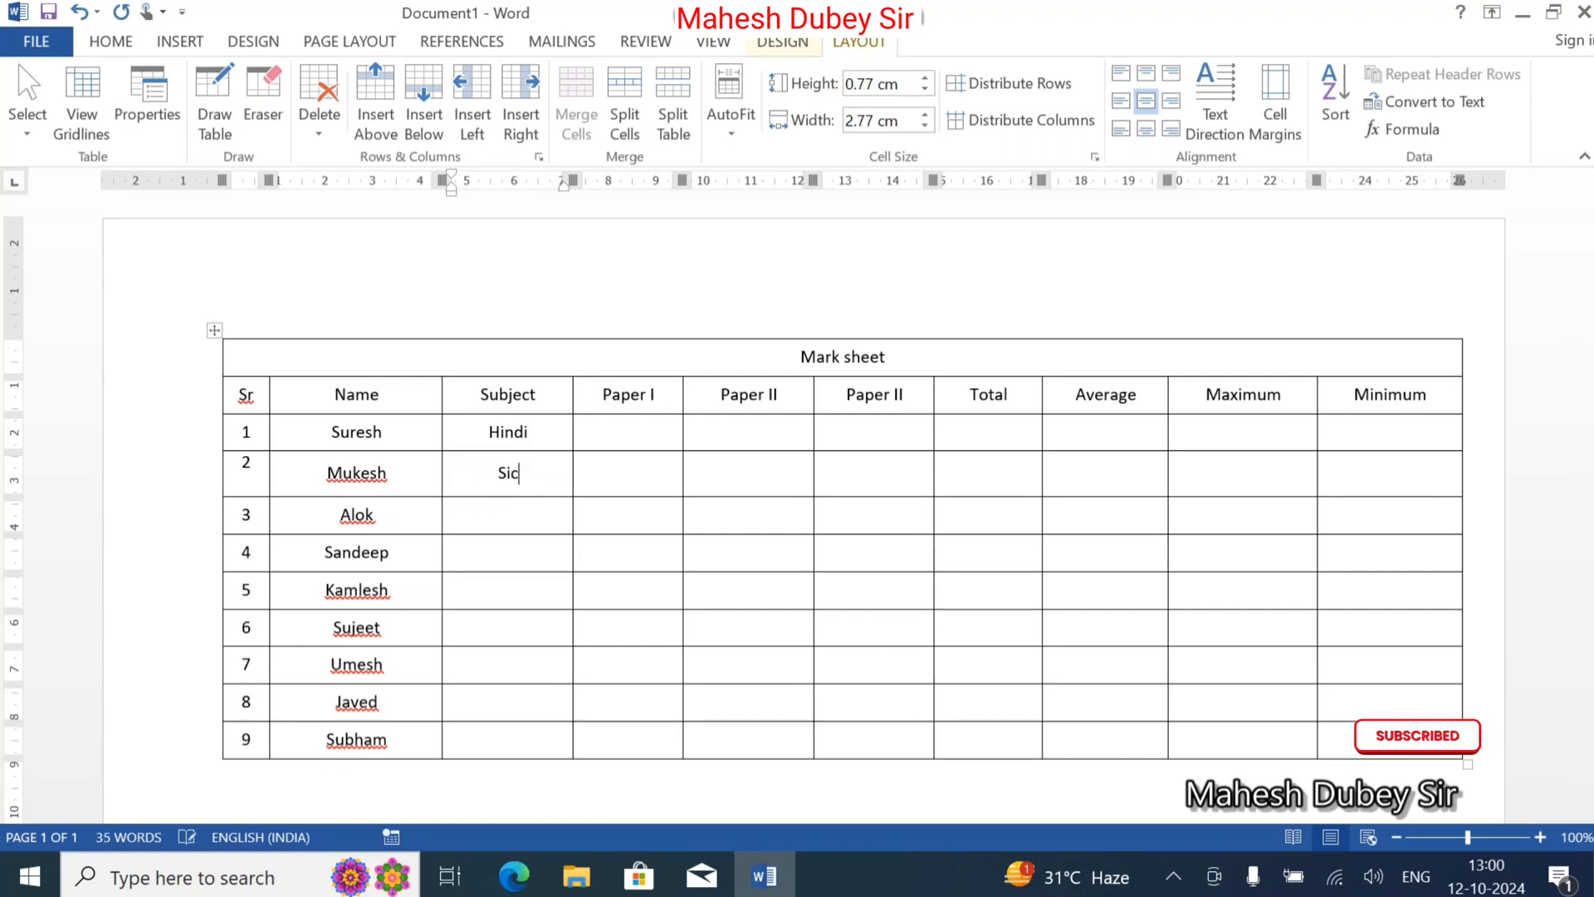
text(ence)
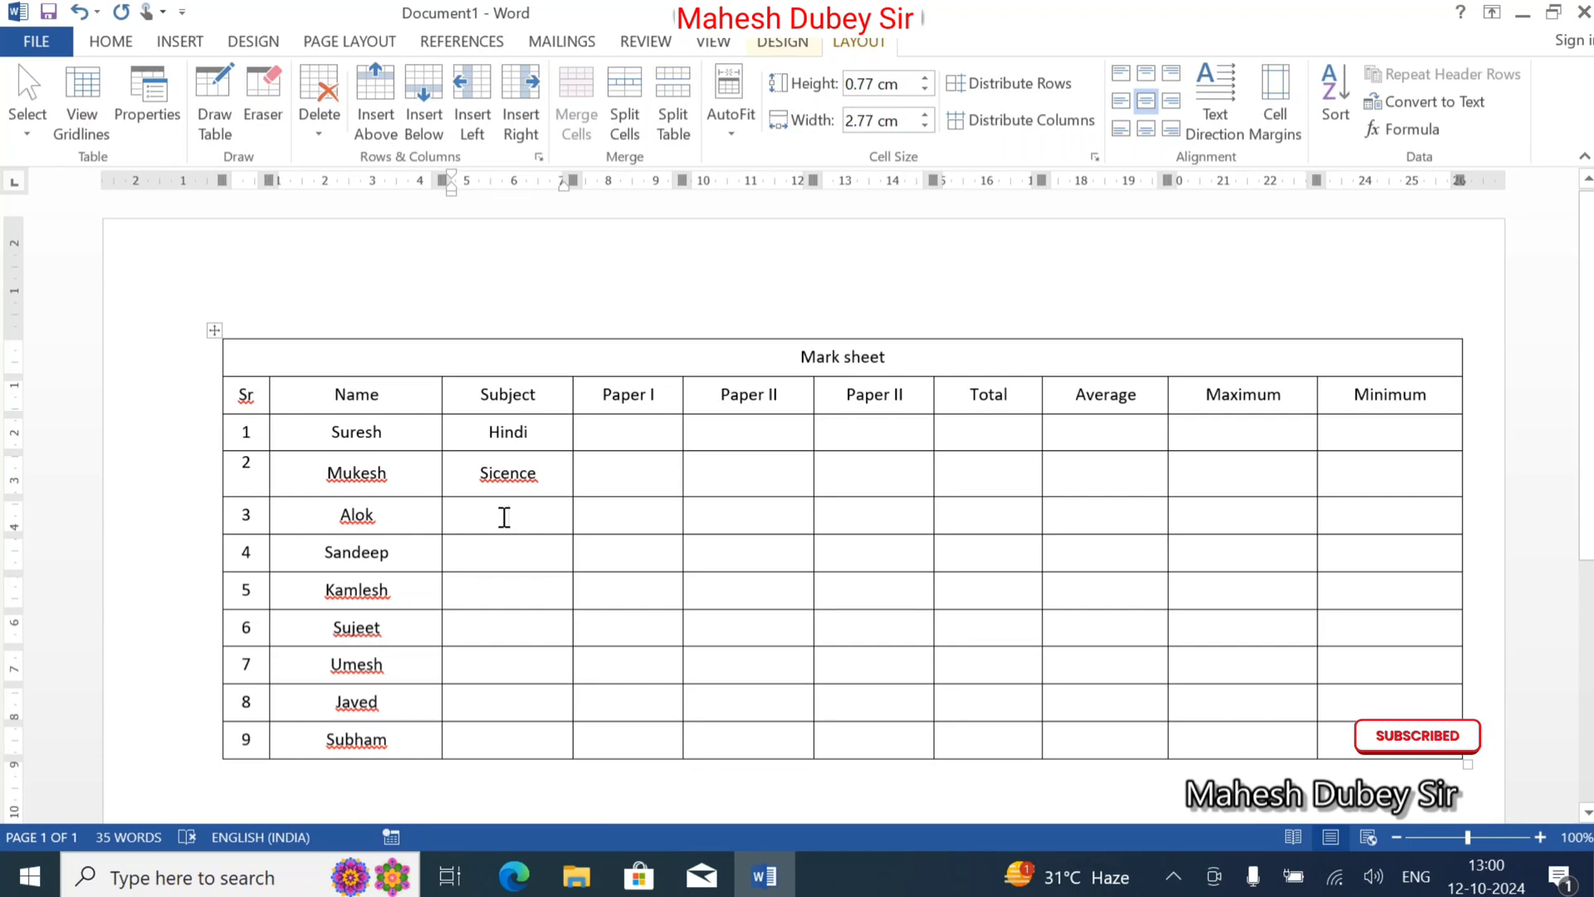
click(505, 517)
text(Hin)
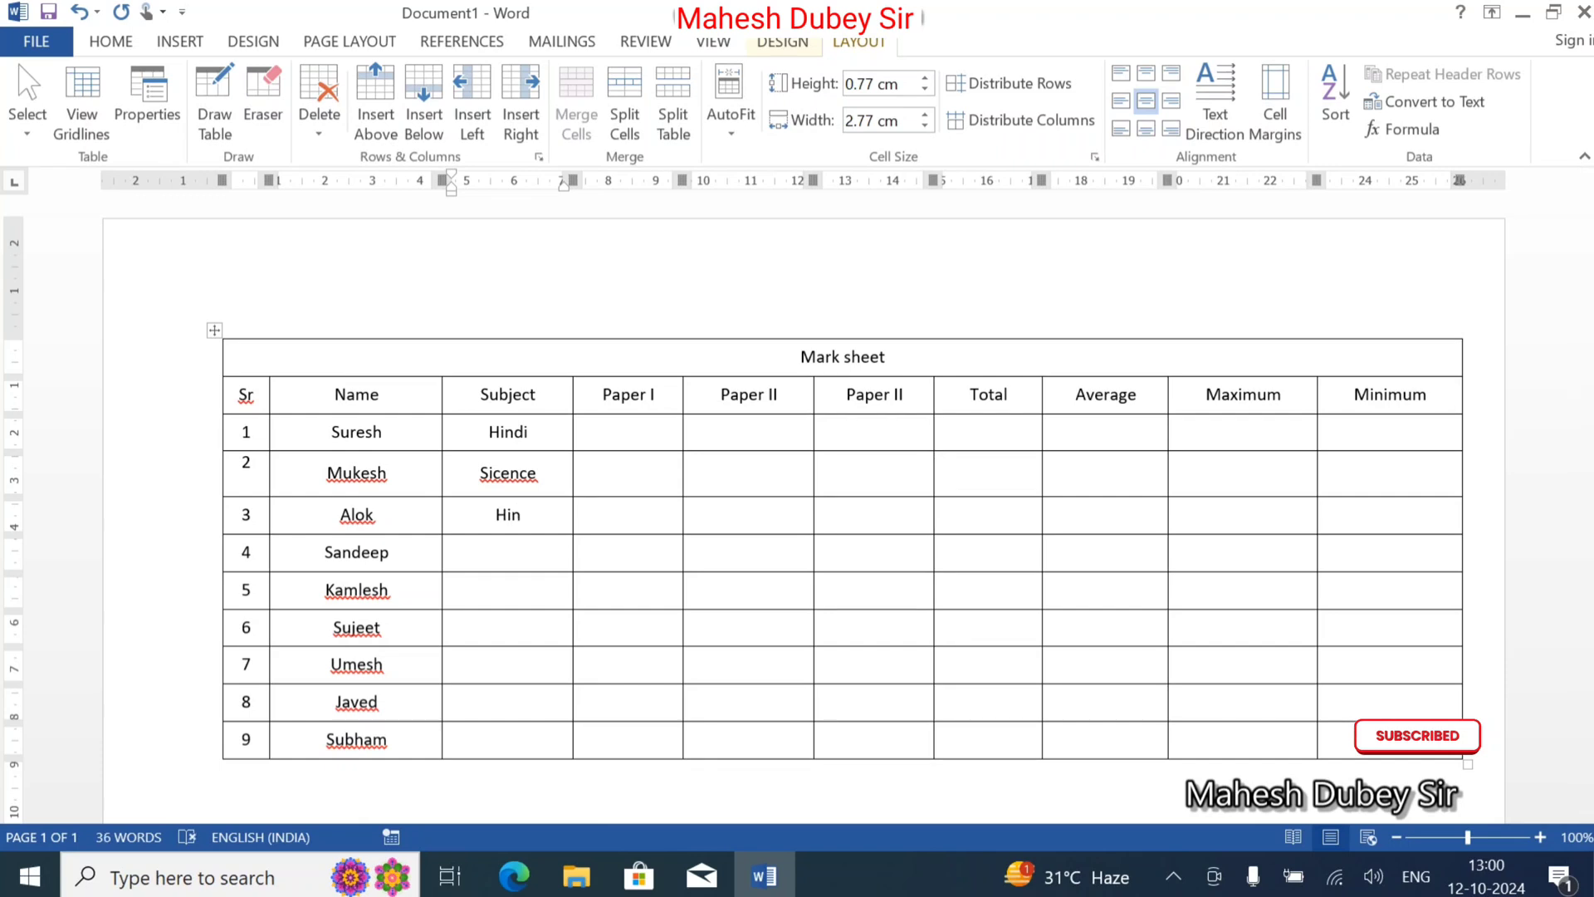
text(di)
Enter the subjects History, Hindi, English and History in the Subject column for rows 4 to 7.
key(Down)
text(Historyu)
key(BackSpace)
key(Down)
text(Hindi)
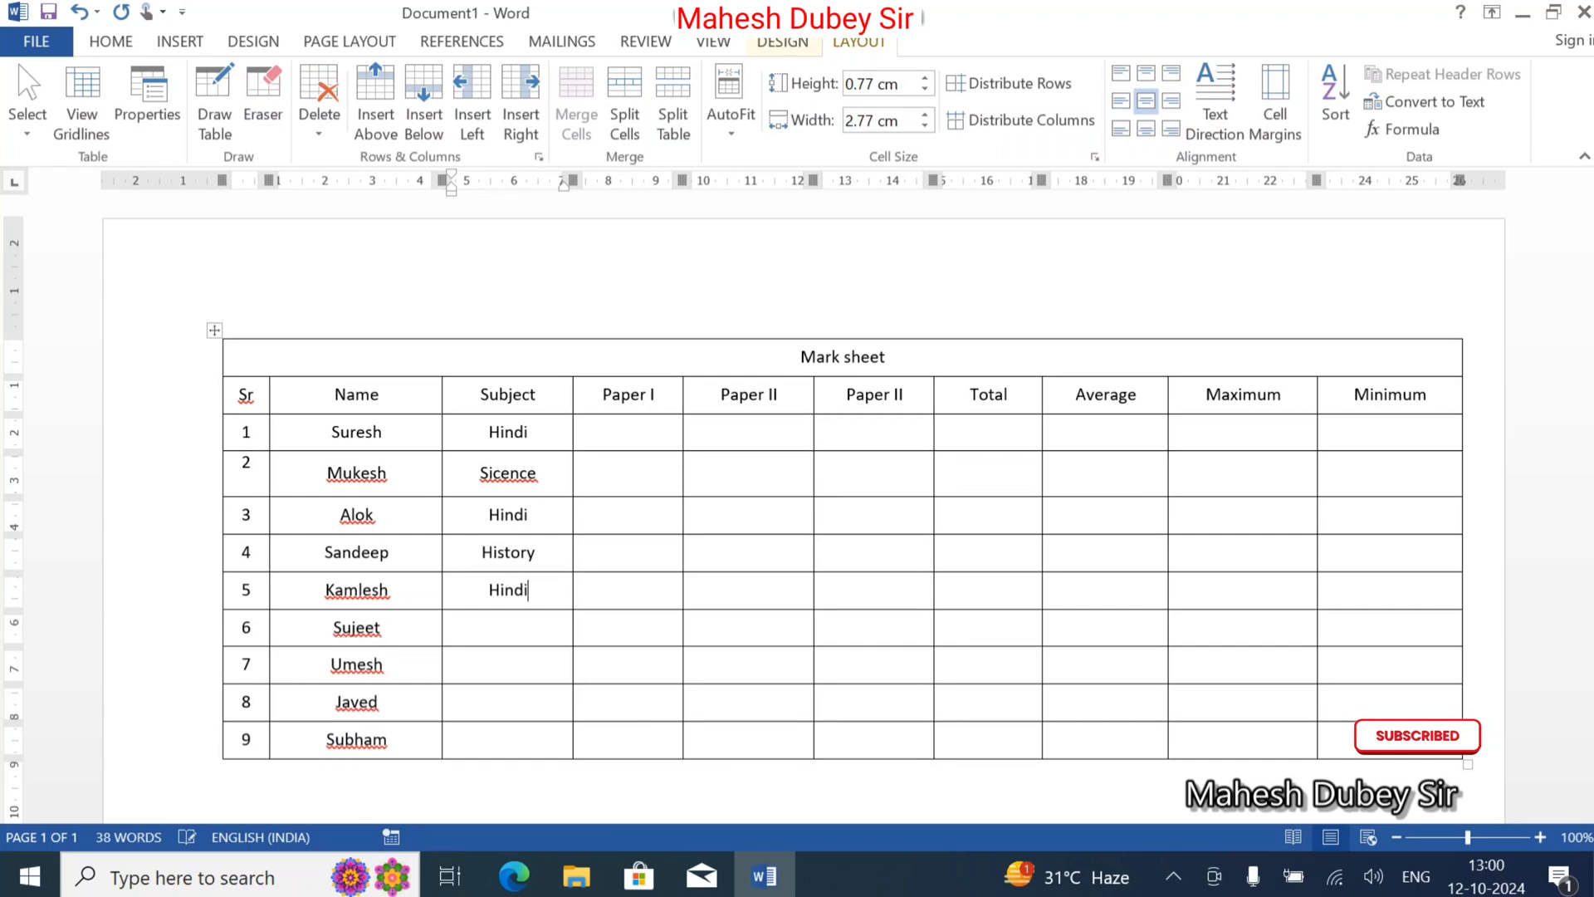
text(English)
text(History)
key(Down)
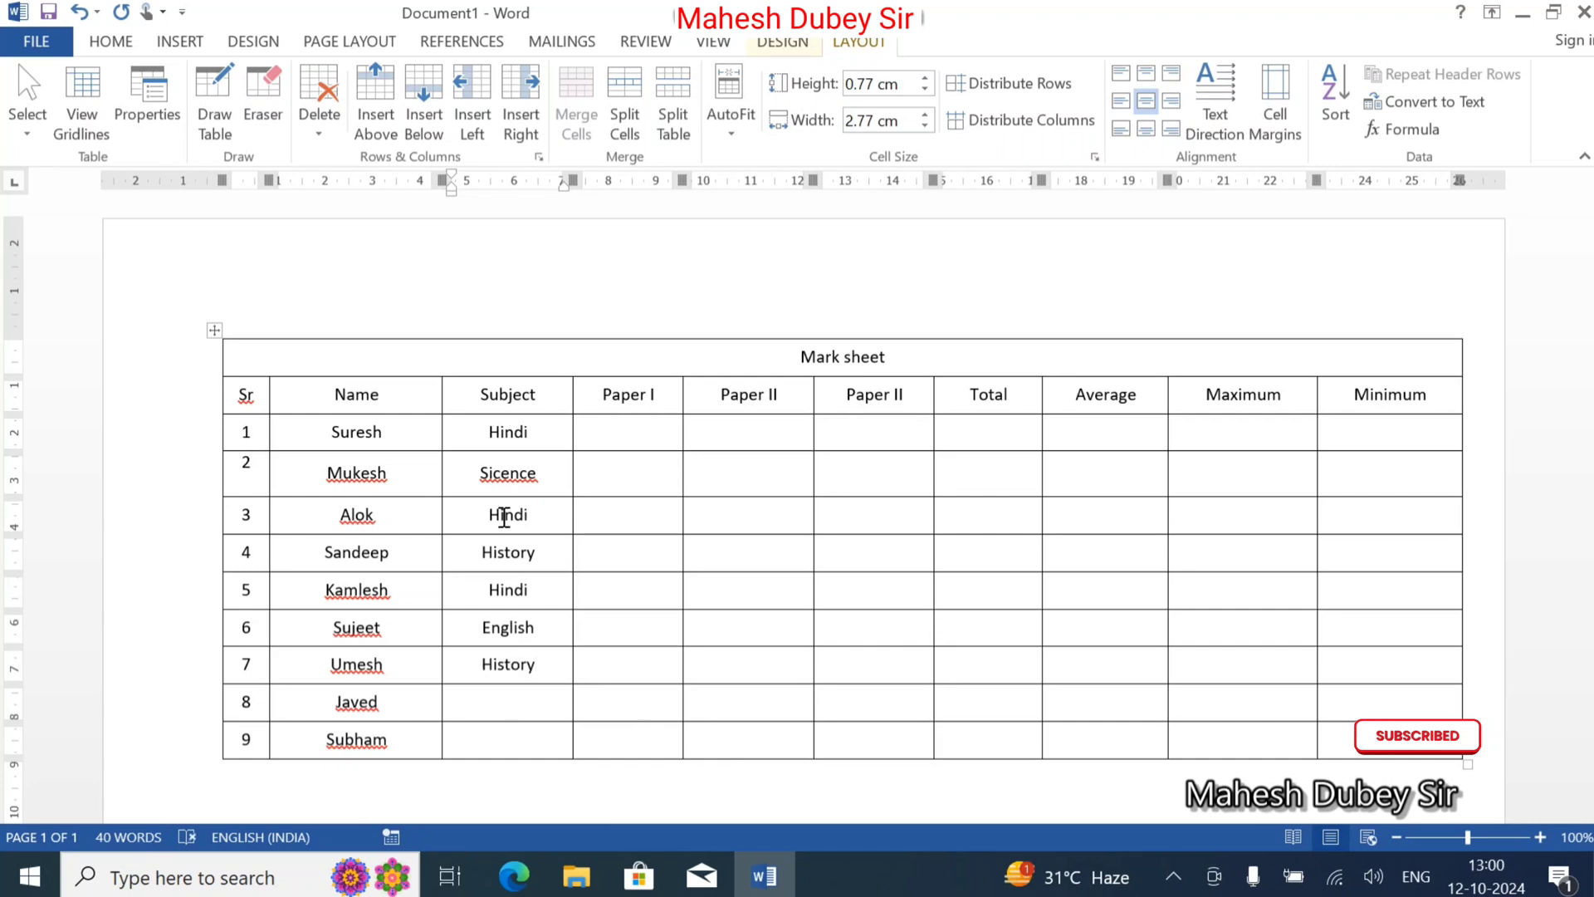
Enter the subjects Science and Hindi for rows 8 and 9, and correct the misspelled row 2 subject to Science.
text(Science)
key(Down)
text(Hindi)
right_click(526, 475)
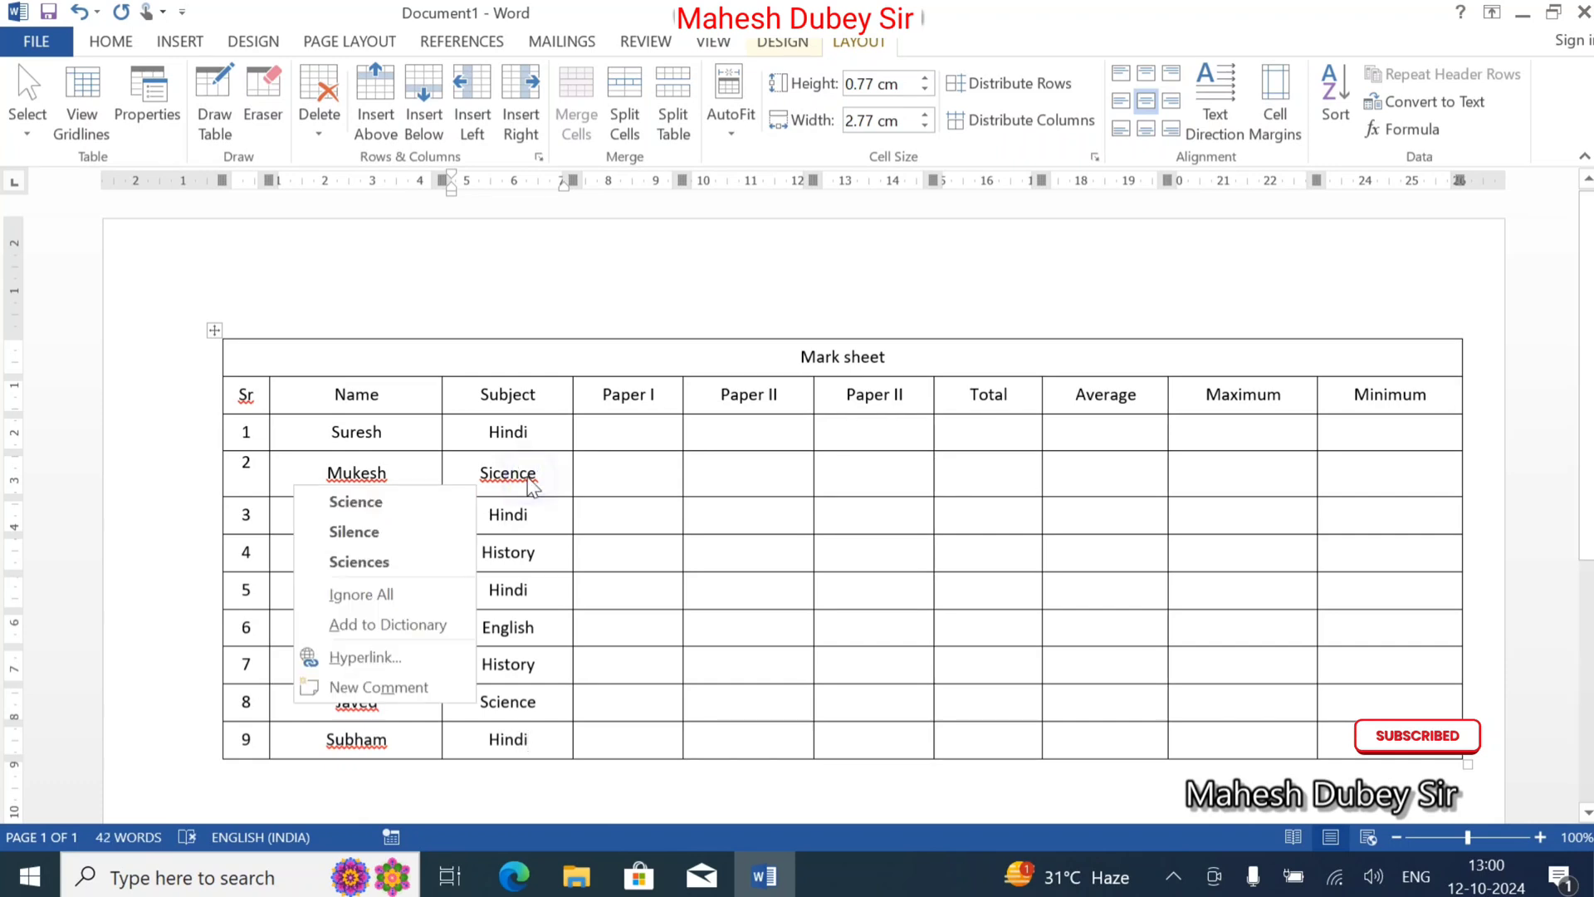
click(462, 502)
Enter the row 1 marks 25, 30 and 35 across the three paper columns.
click(629, 419)
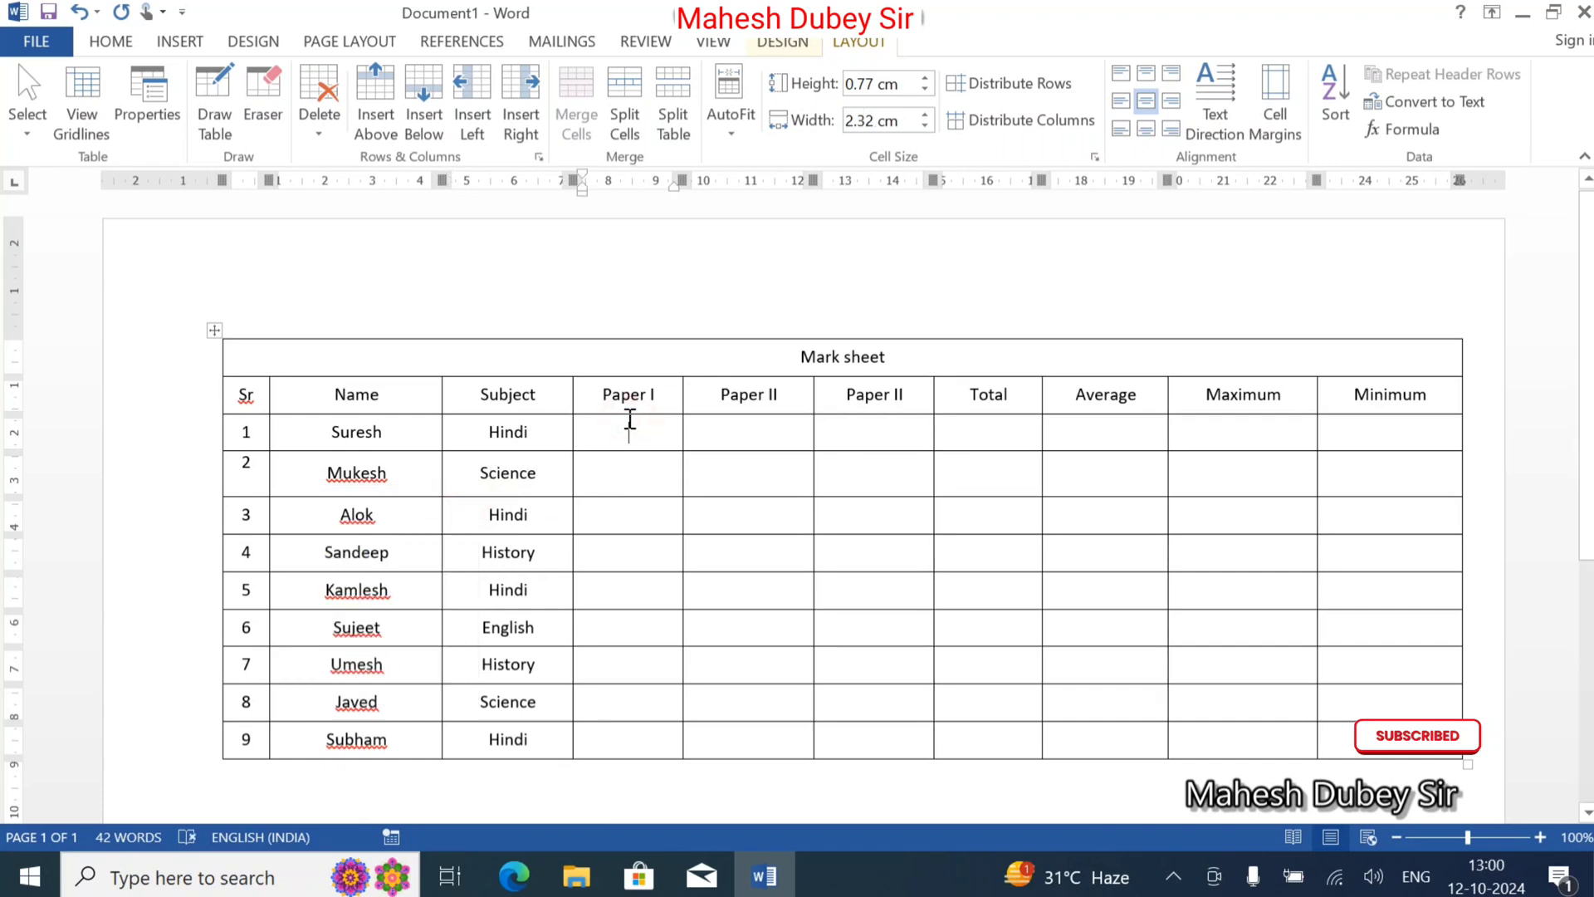
text(50)
key(Tab)
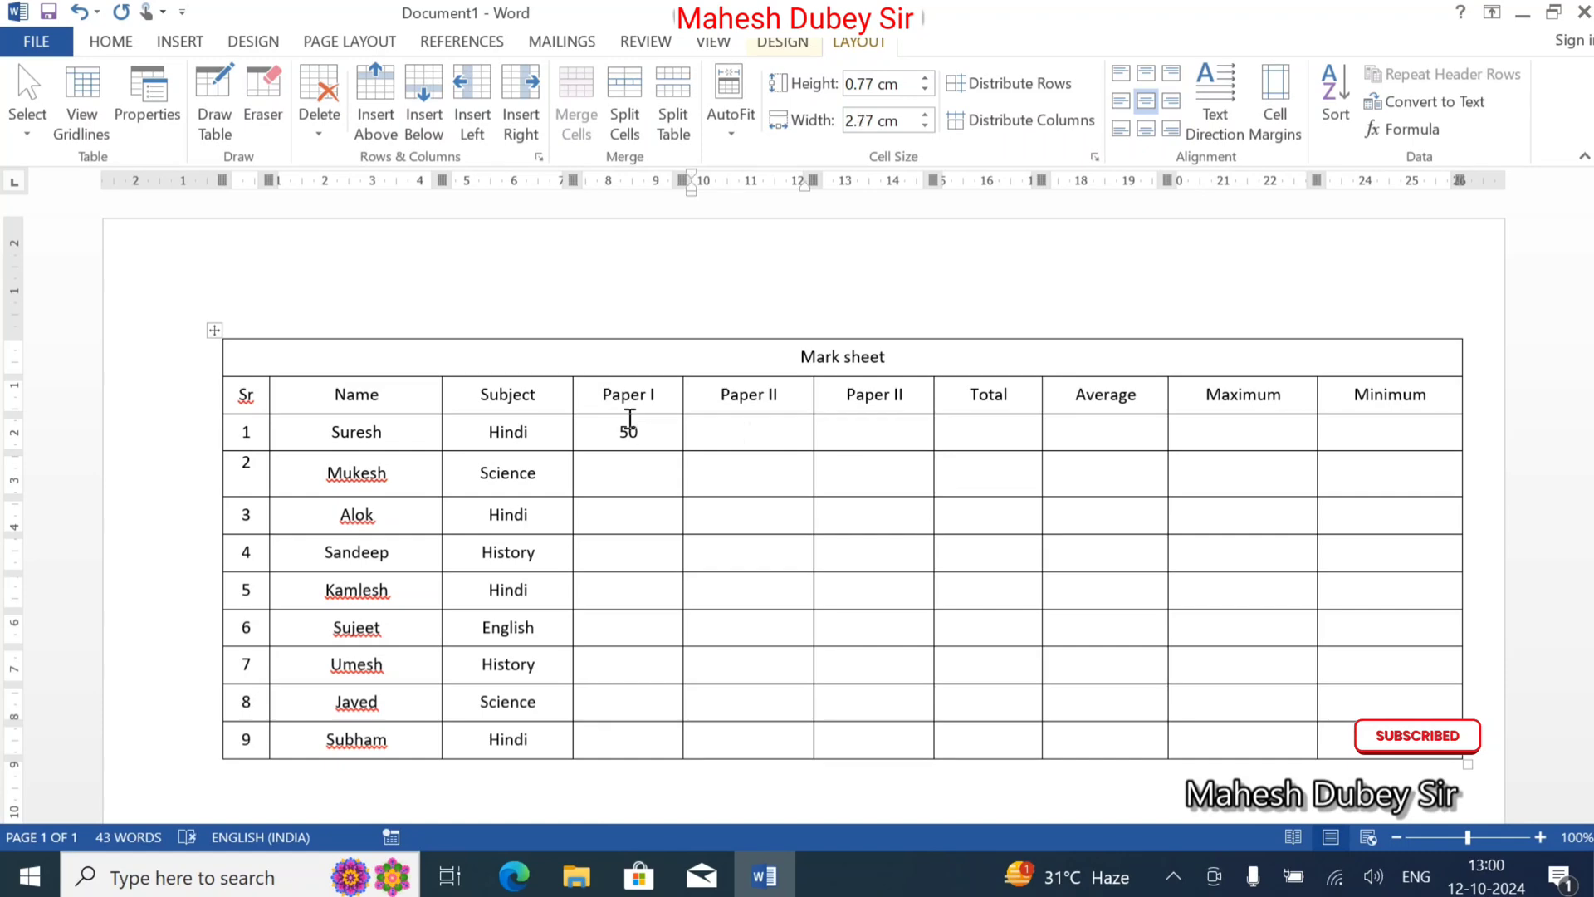
text(30)
double_click(629, 425)
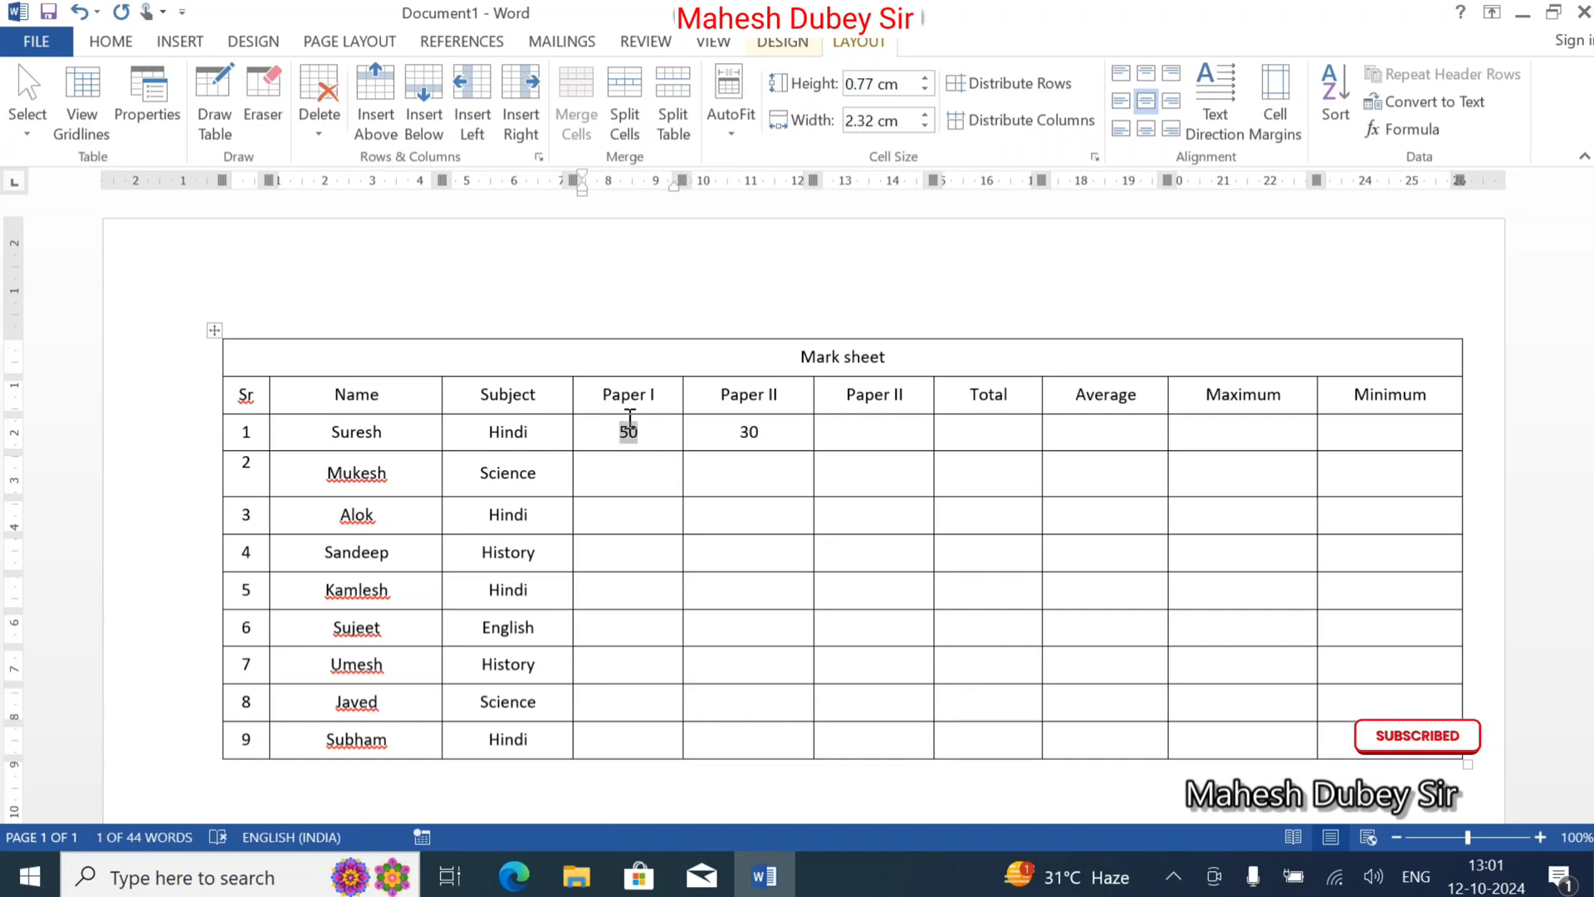
text(25)
key(Tab)
key(Tab)
text(4)
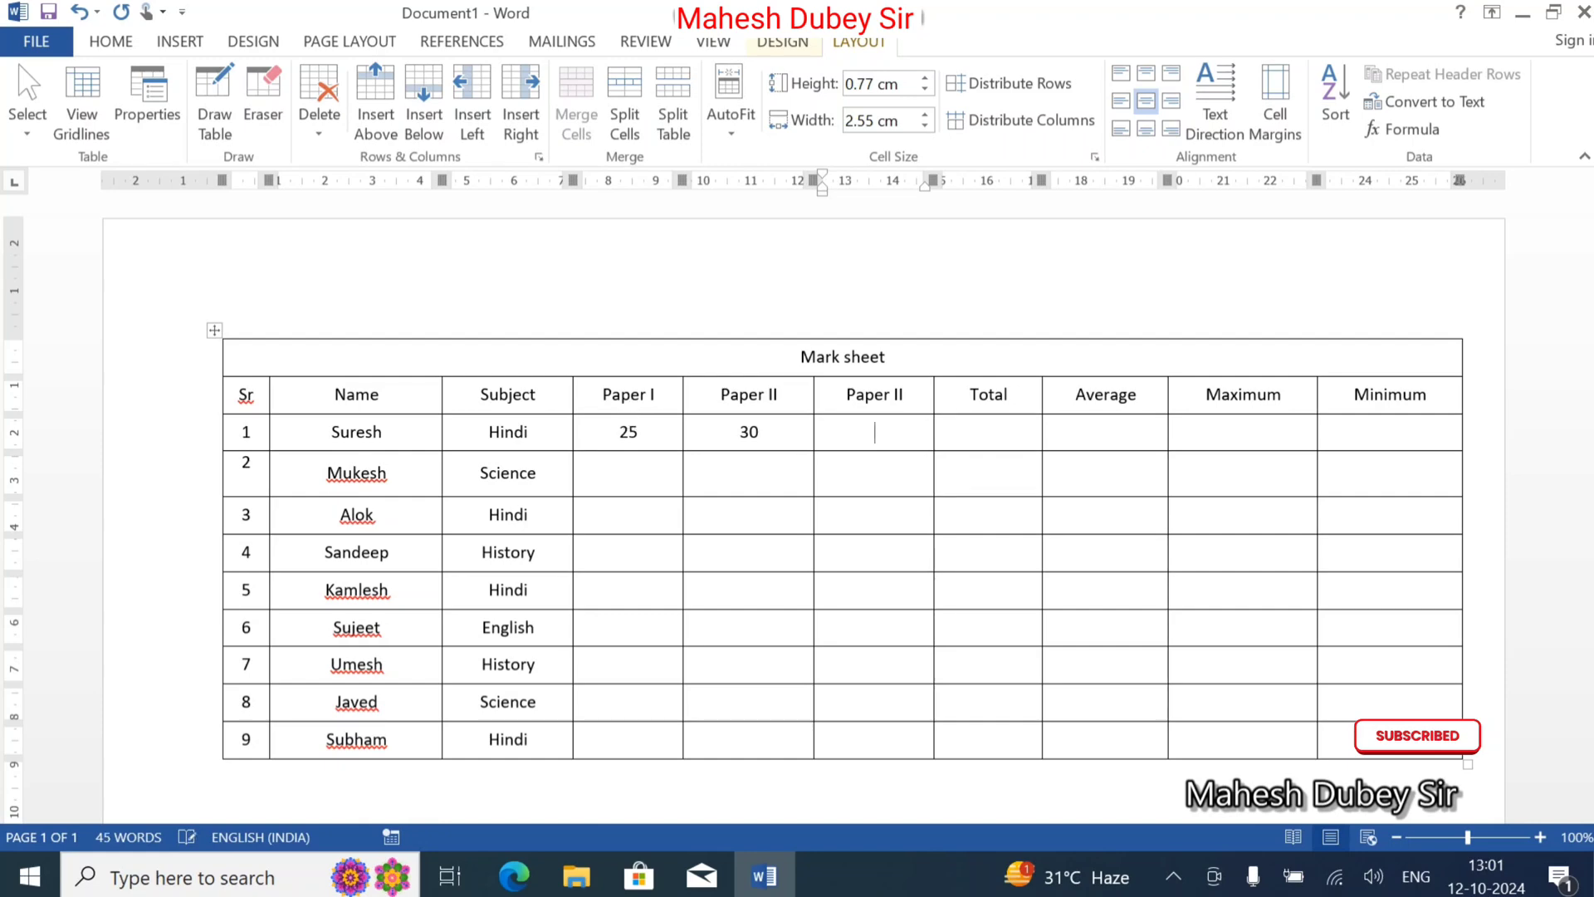
text(35)
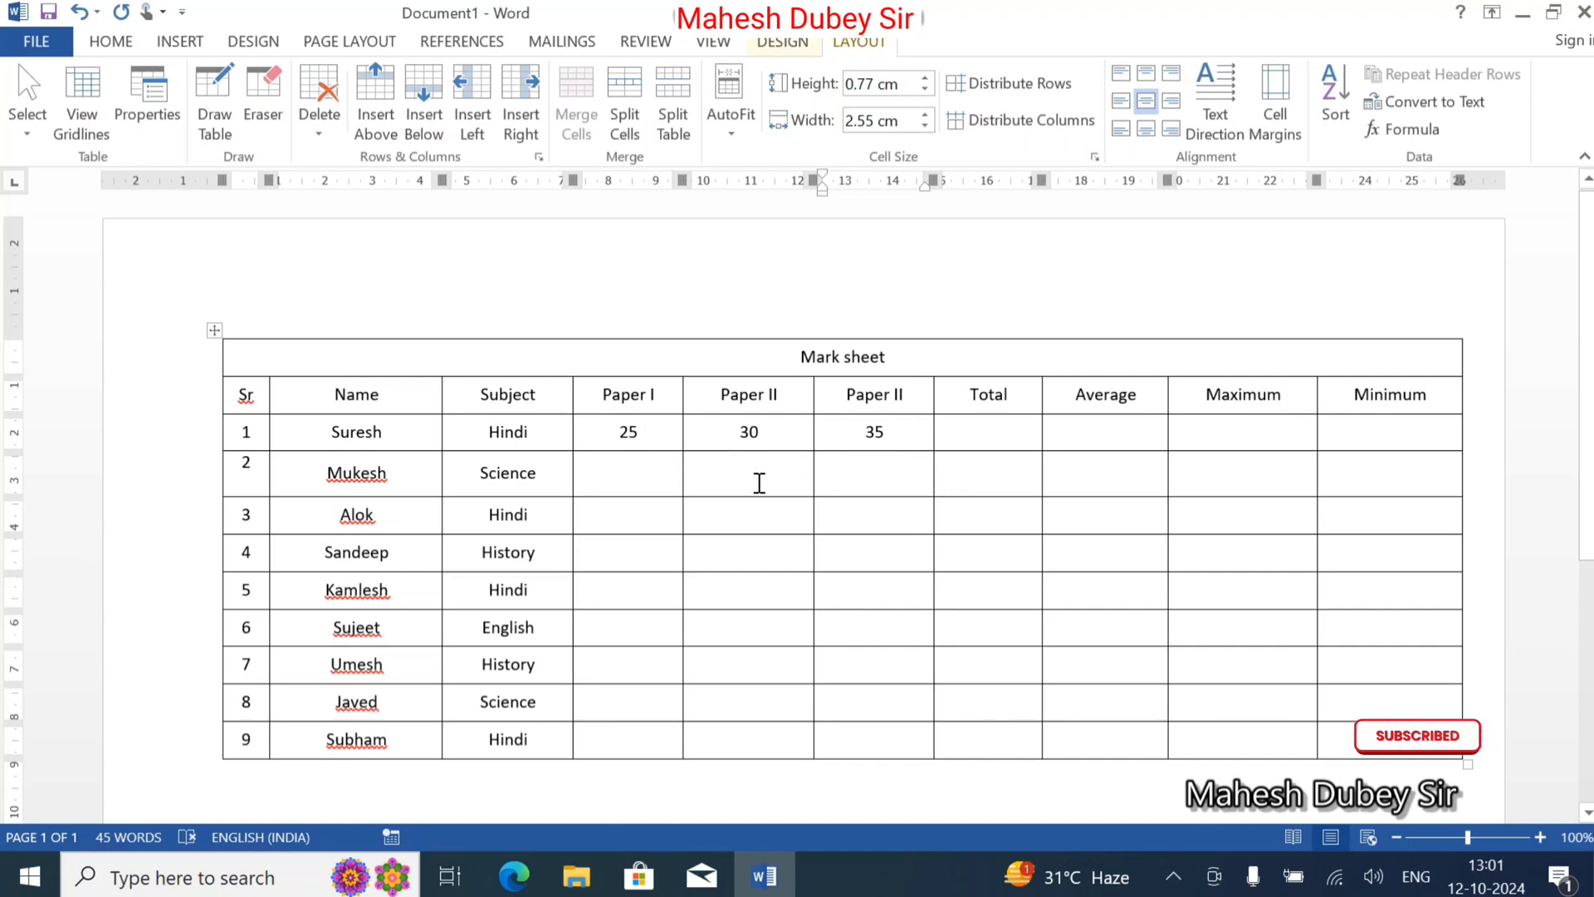
Enter the row 2 marks 35, 25 and 25 across the three paper columns.
double_click(651, 481)
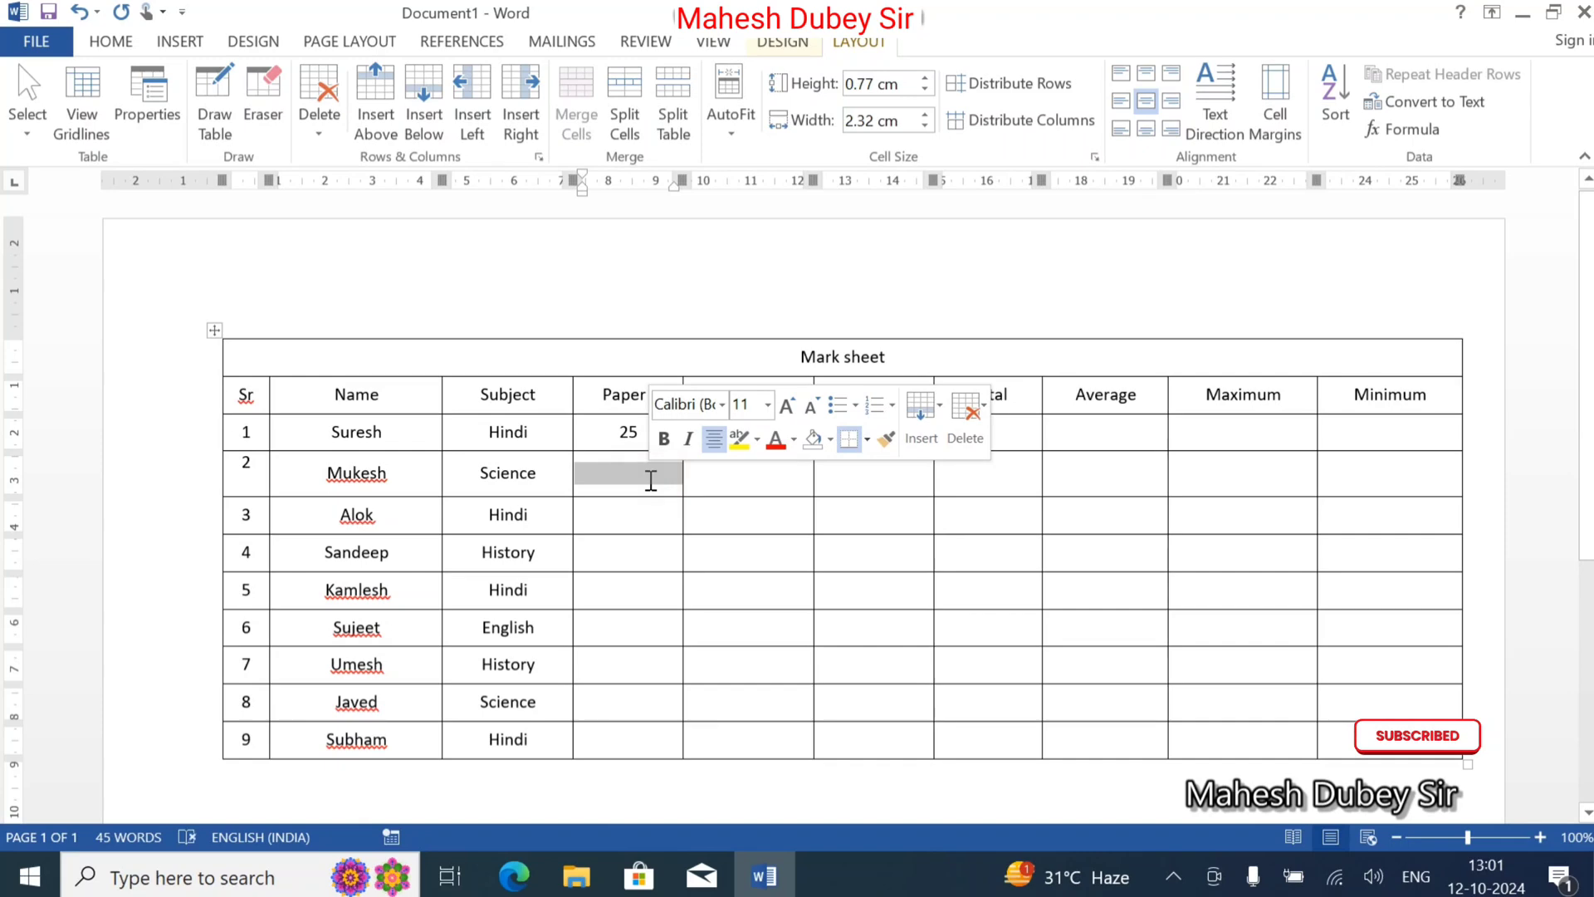
click(651, 481)
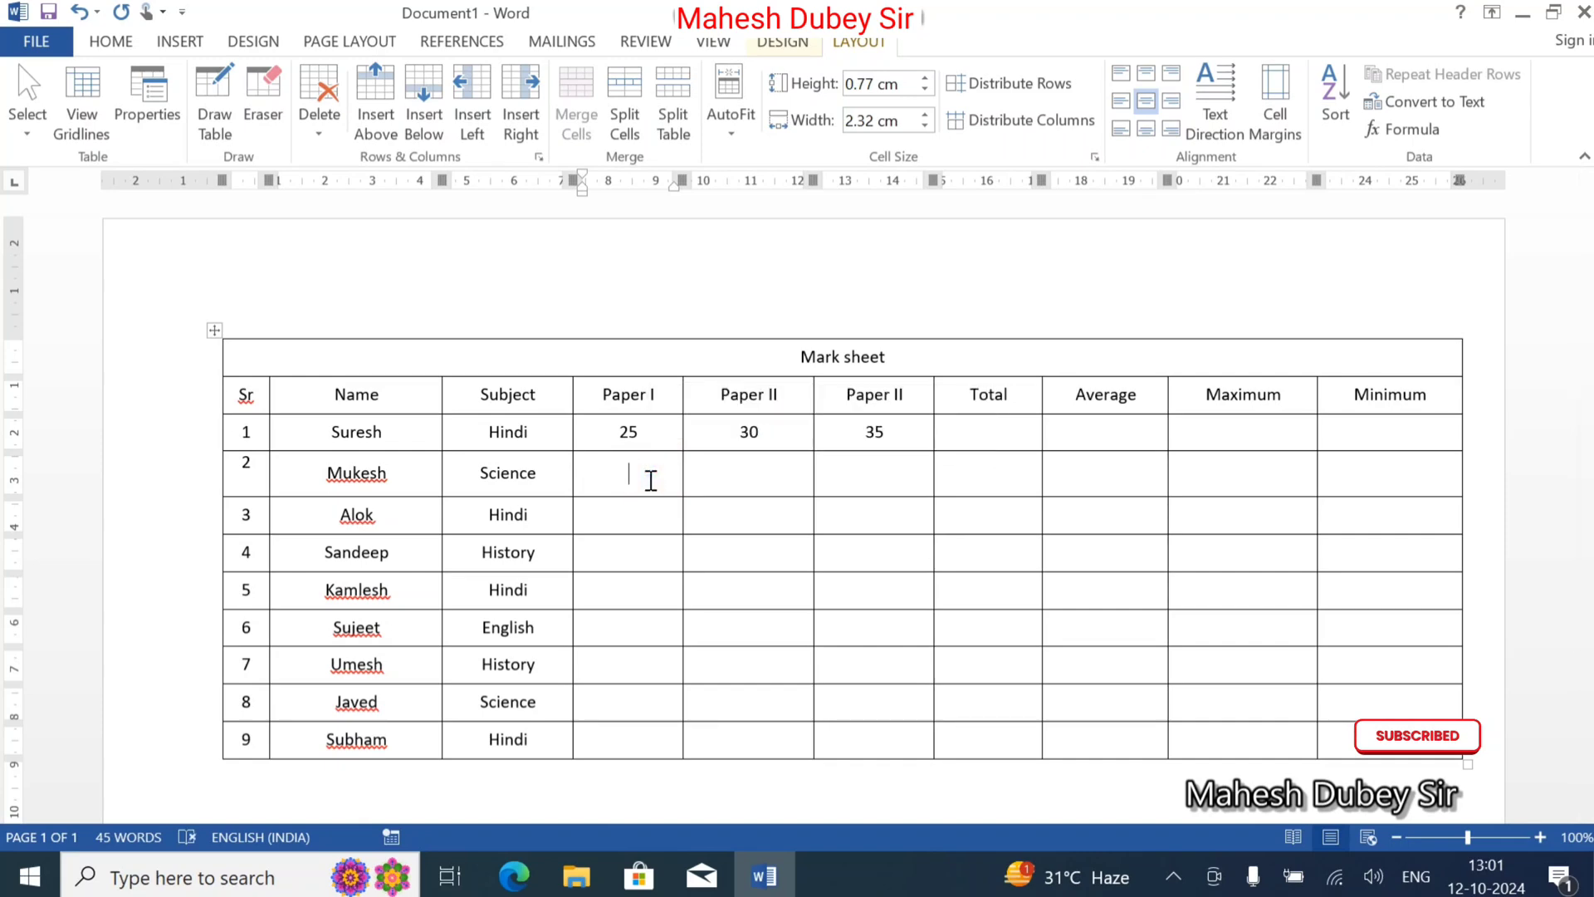
text(35)
key(Tab)
text(25)
key(Tab)
text(25)
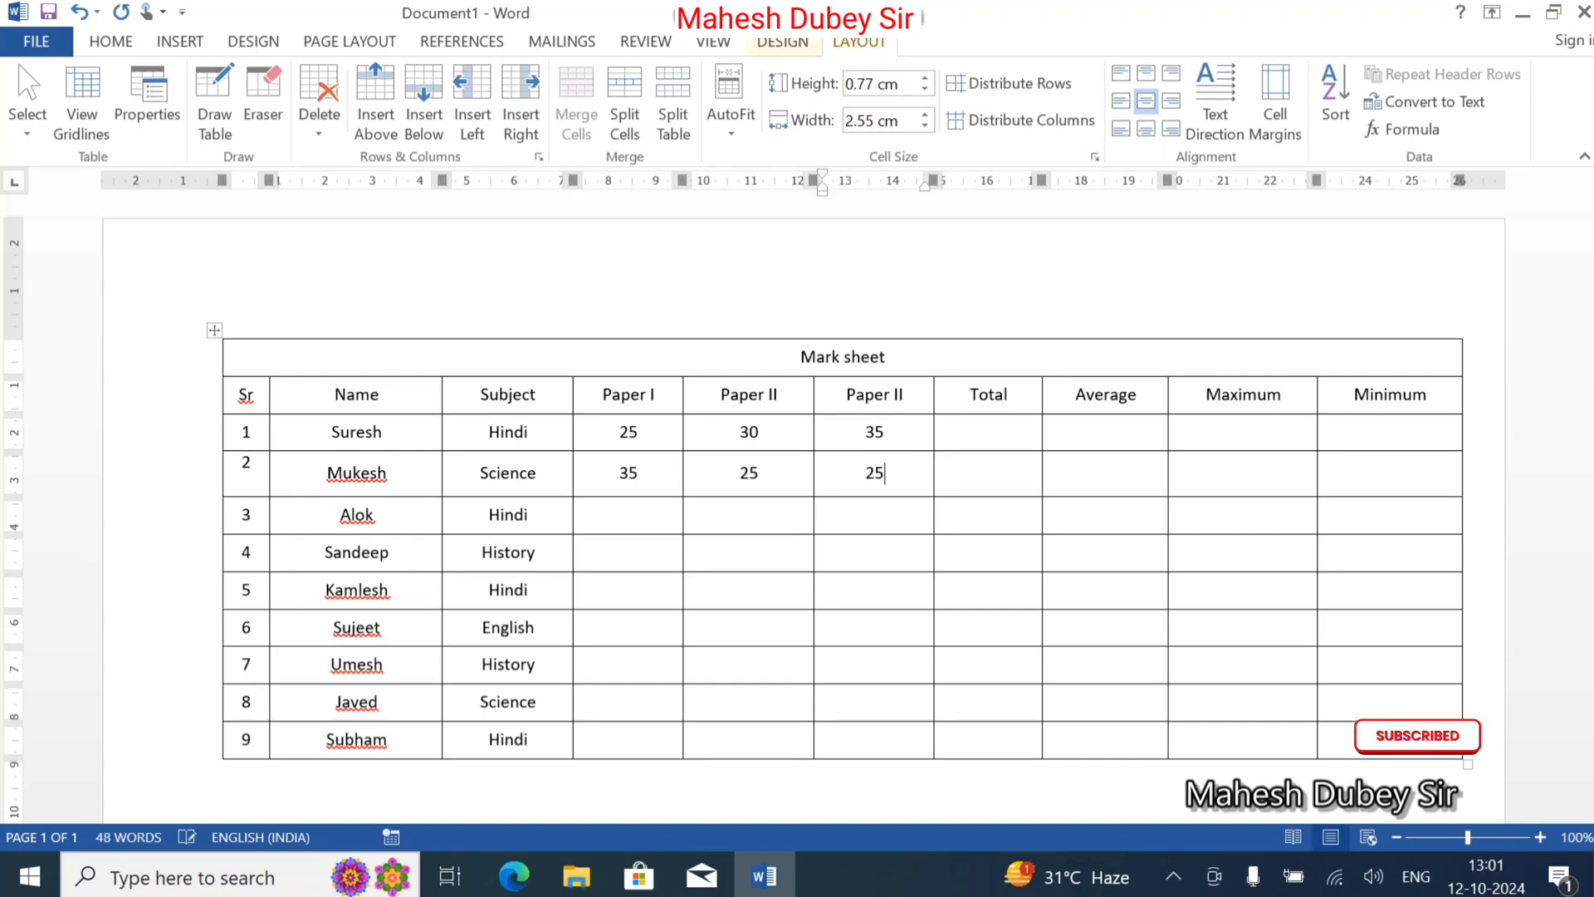
Enter the row 3 marks 15, 25 and 35 across the three paper columns.
key(Left)
key(Left)
text(15)
key(Tab)
text(25)
key(Tab)
text(35)
Enter the row 4 marks 19, 25 and 32 across the three paper columns.
key(Left)
key(Left)
text(1)
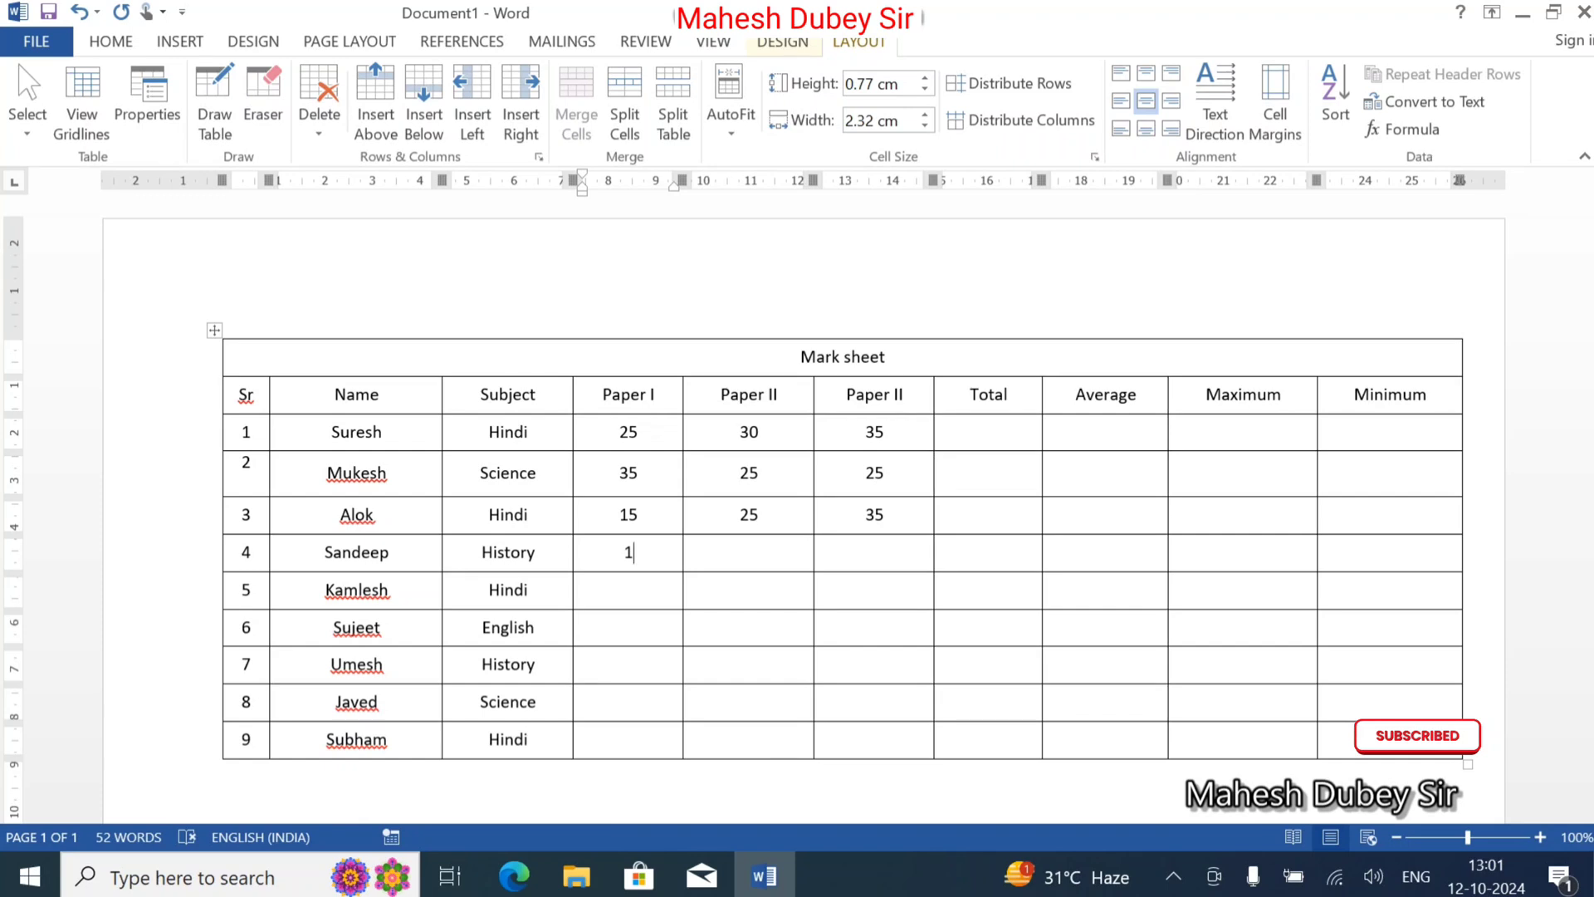
text(9)
key(Tab)
text(25)
key(Tab)
text(32)
Enter the row 5 marks 18, 21 and 34 across the three paper columns.
key(Left)
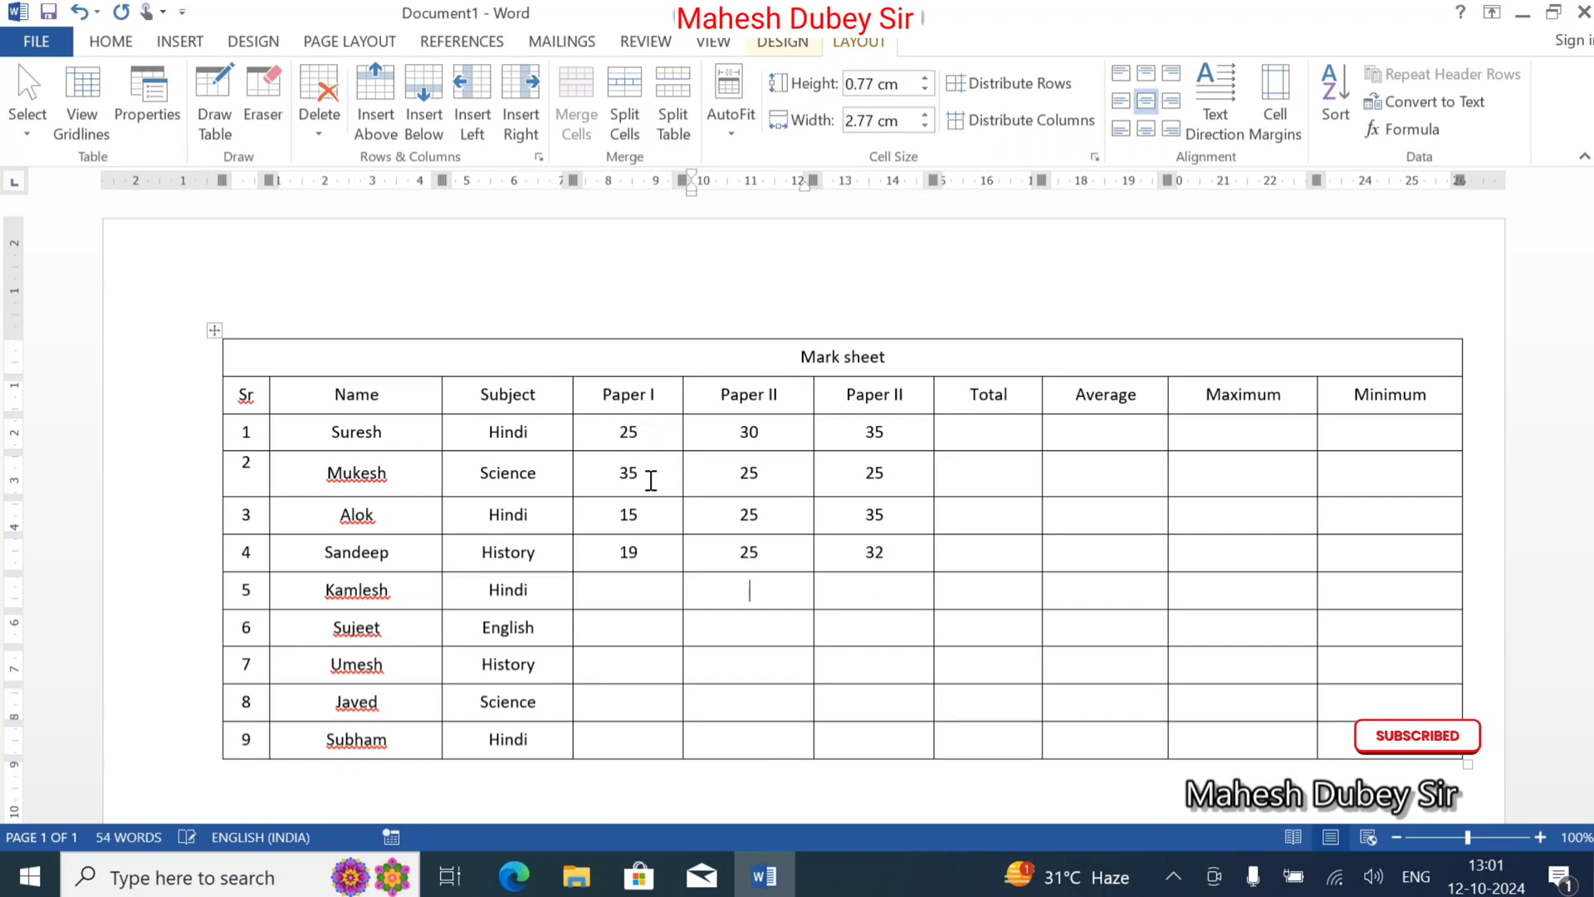
key(Left)
text(19)
key(BackSpace)
text(8)
key(Tab)
text(21)
key(Tab)
text(34)
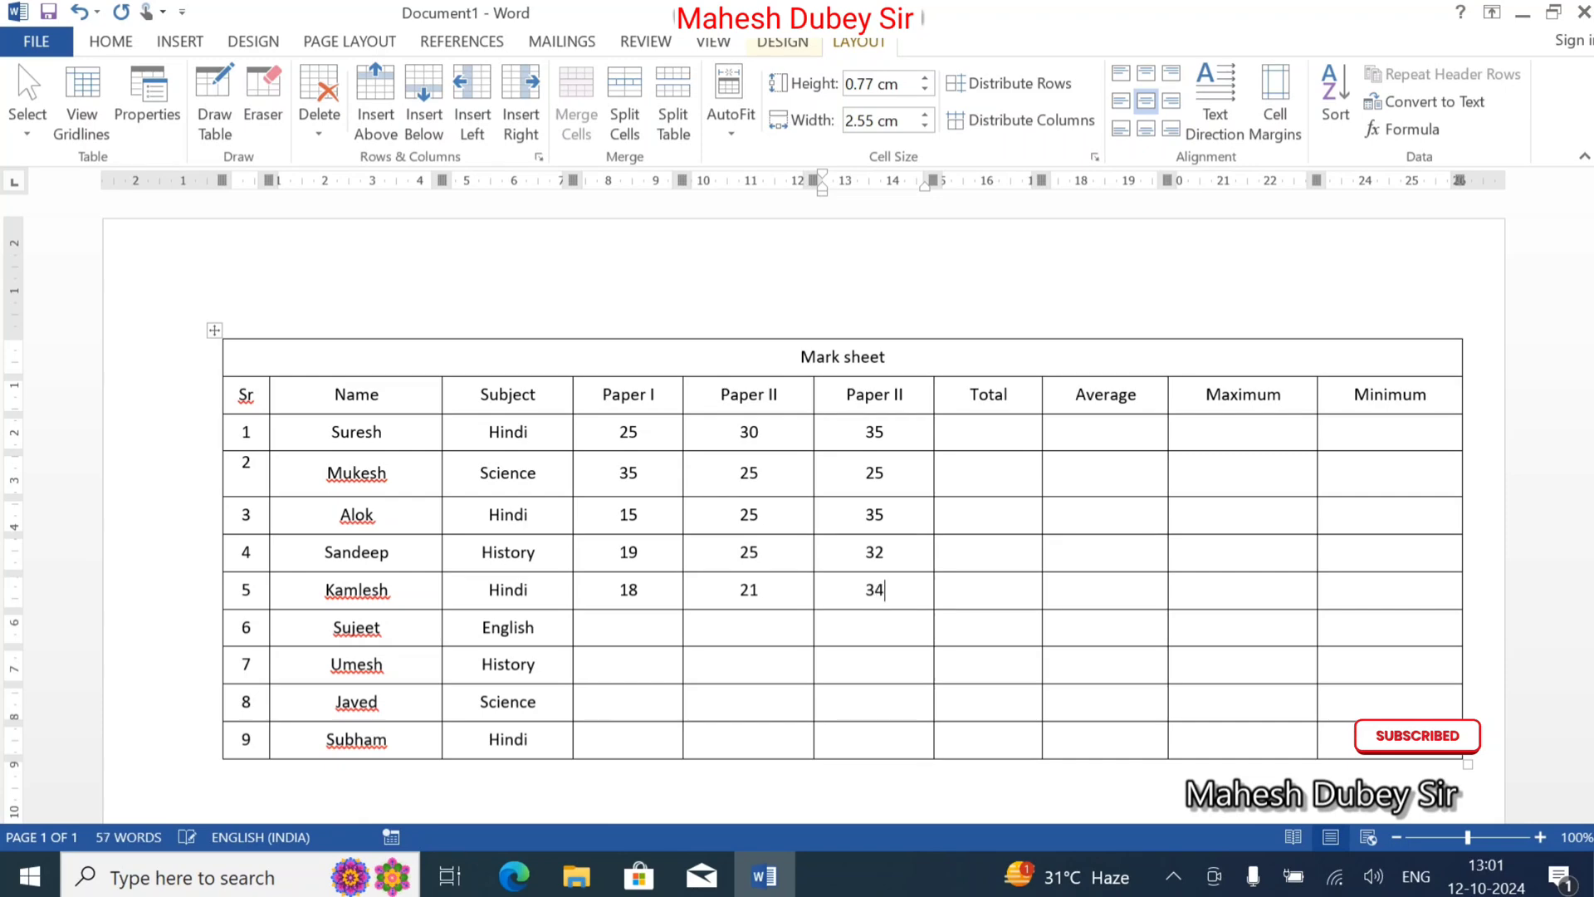
Enter the row 6 marks 33, 34 and 20 across the three paper columns.
key(Left)
key(Left)
text(33)
key(Tab)
text(34)
key(Tab)
text(20)
Enter the row 7 marks 20, 22 and 23 across the three paper columns.
key(Left)
key(Left)
text(4)
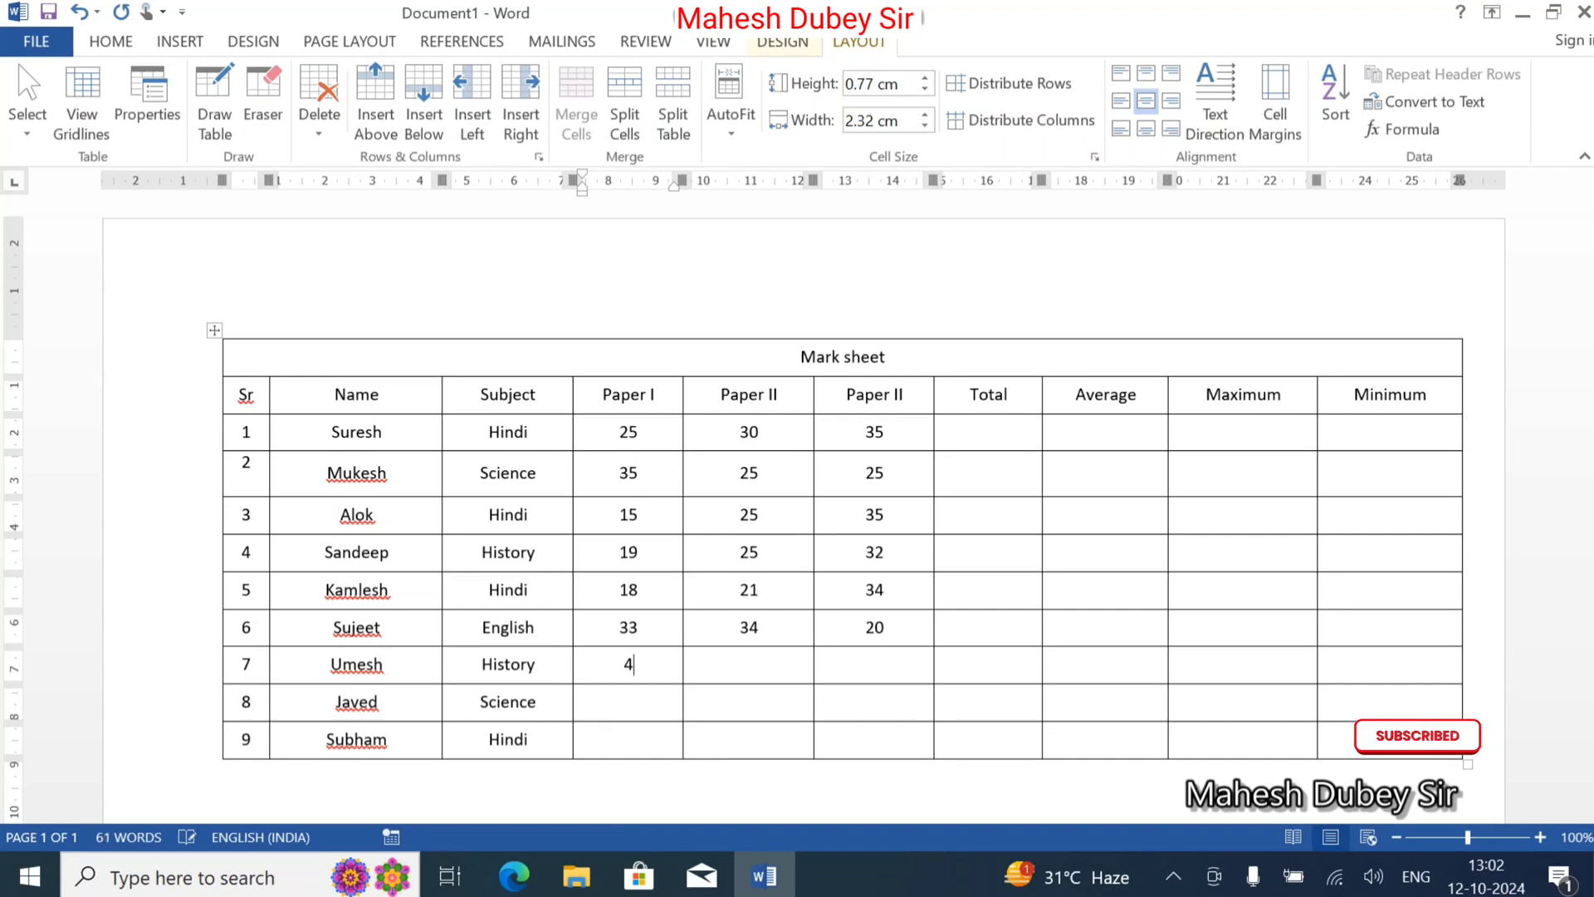
key(BackSpace)
text(20)
key(Right)
text(22)
key(Right)
text(23)
Enter the row 8 marks 20, 22 and 25 across the three paper columns.
key(Left)
key(Left)
text(20)
key(Right)
text(22)
key(Right)
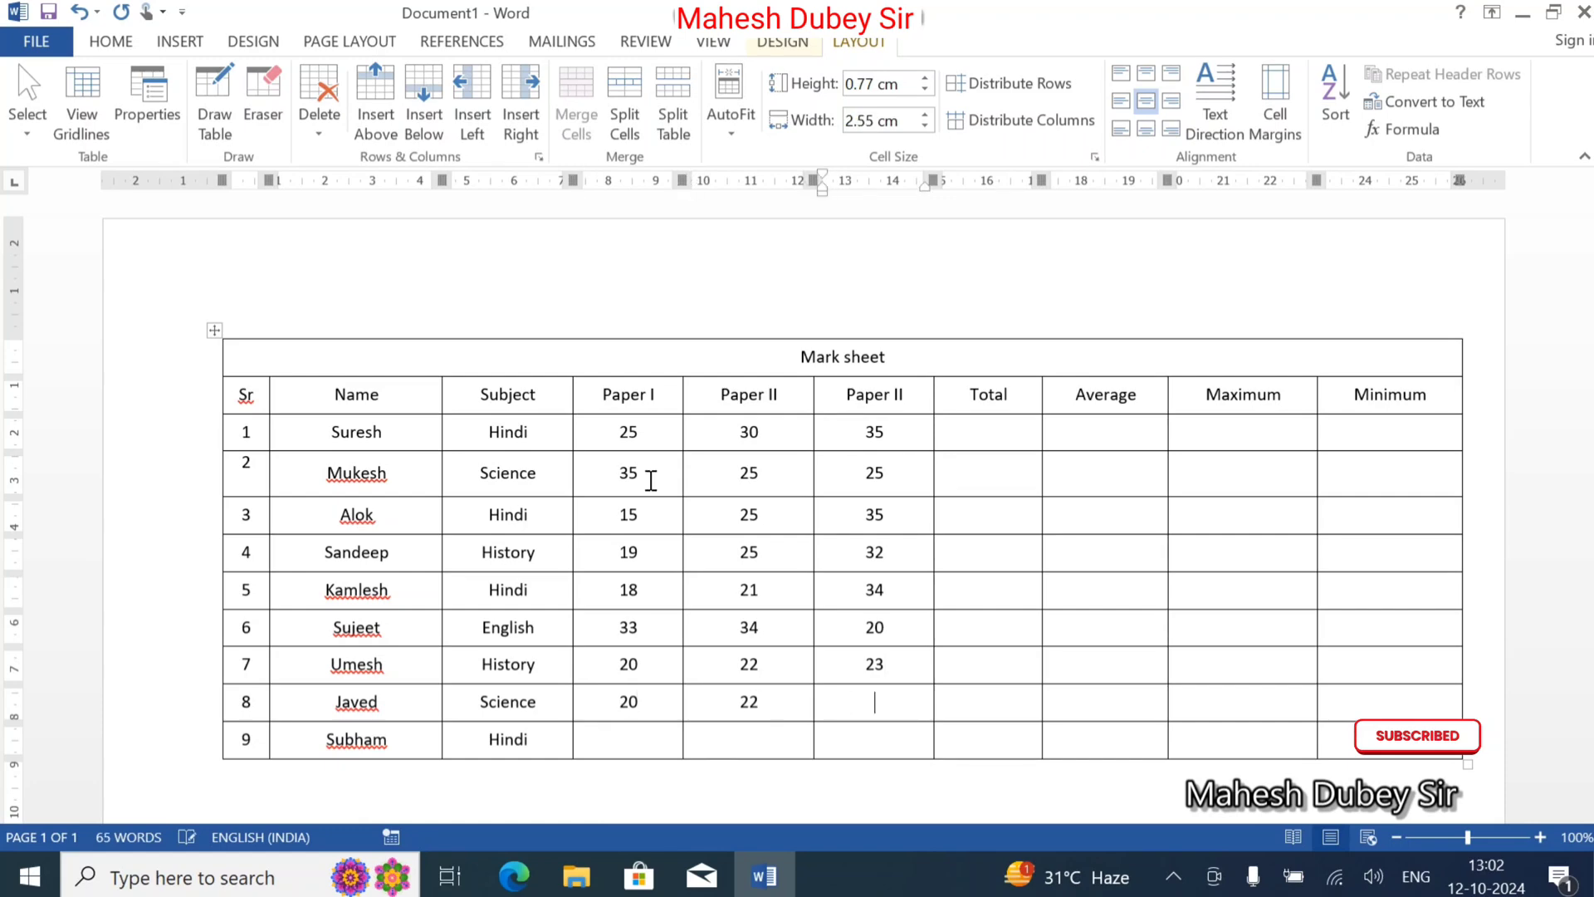
text(25)
Enter the row 9 marks 30, 32 and 21 across the three paper columns.
key(Left)
key(Left)
text(40)
key(Right)
key(shift+Tab)
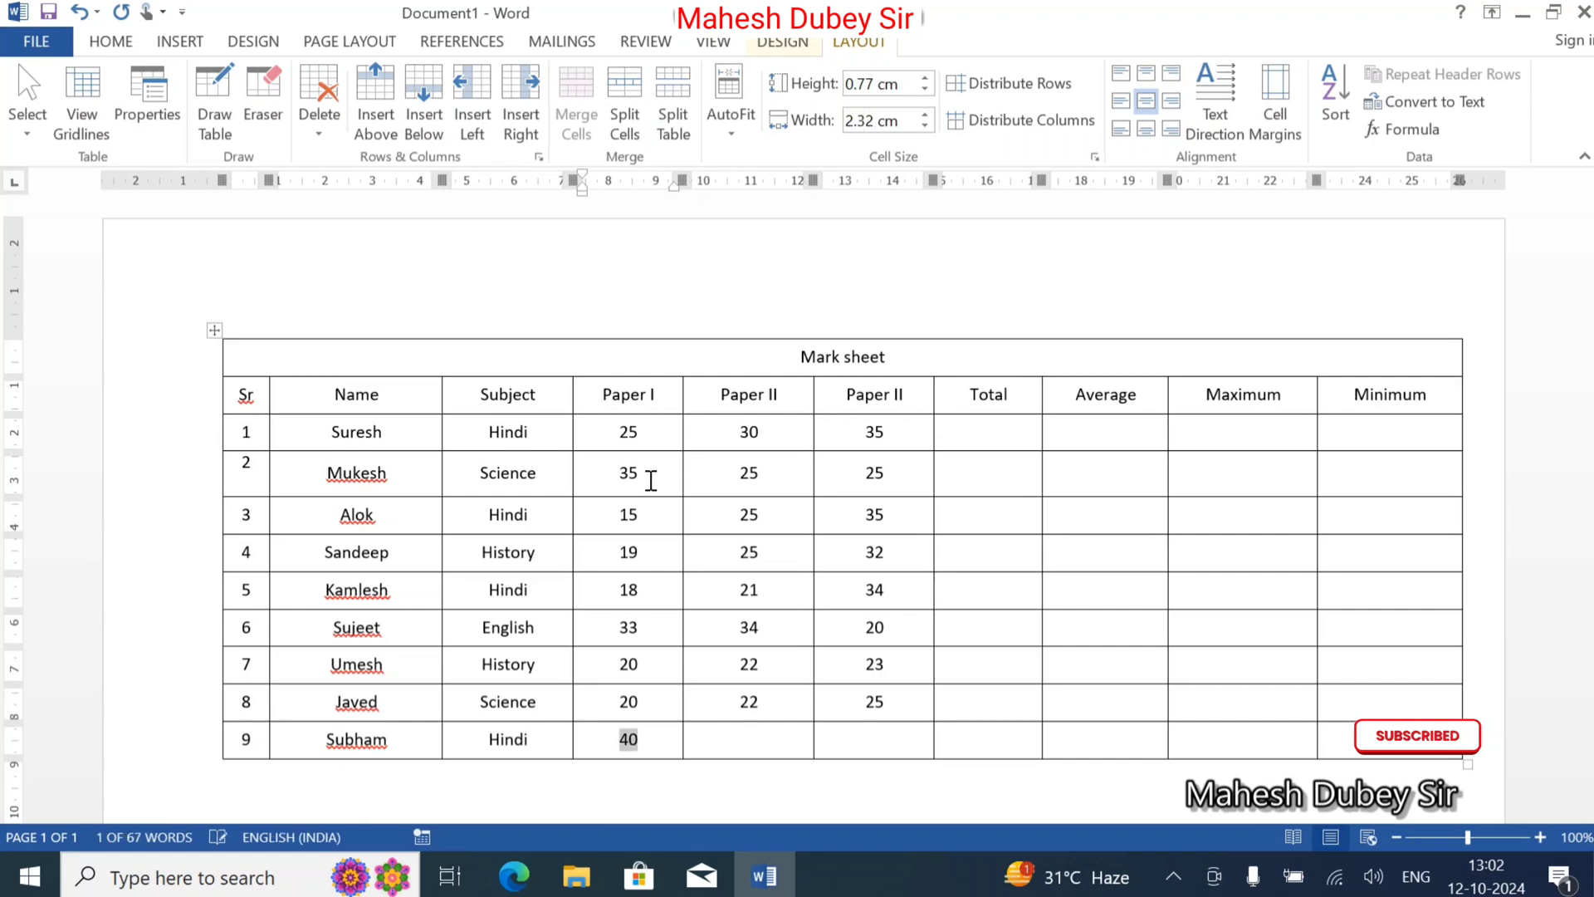
text(30)
key(Right)
text(32)
key(Right)
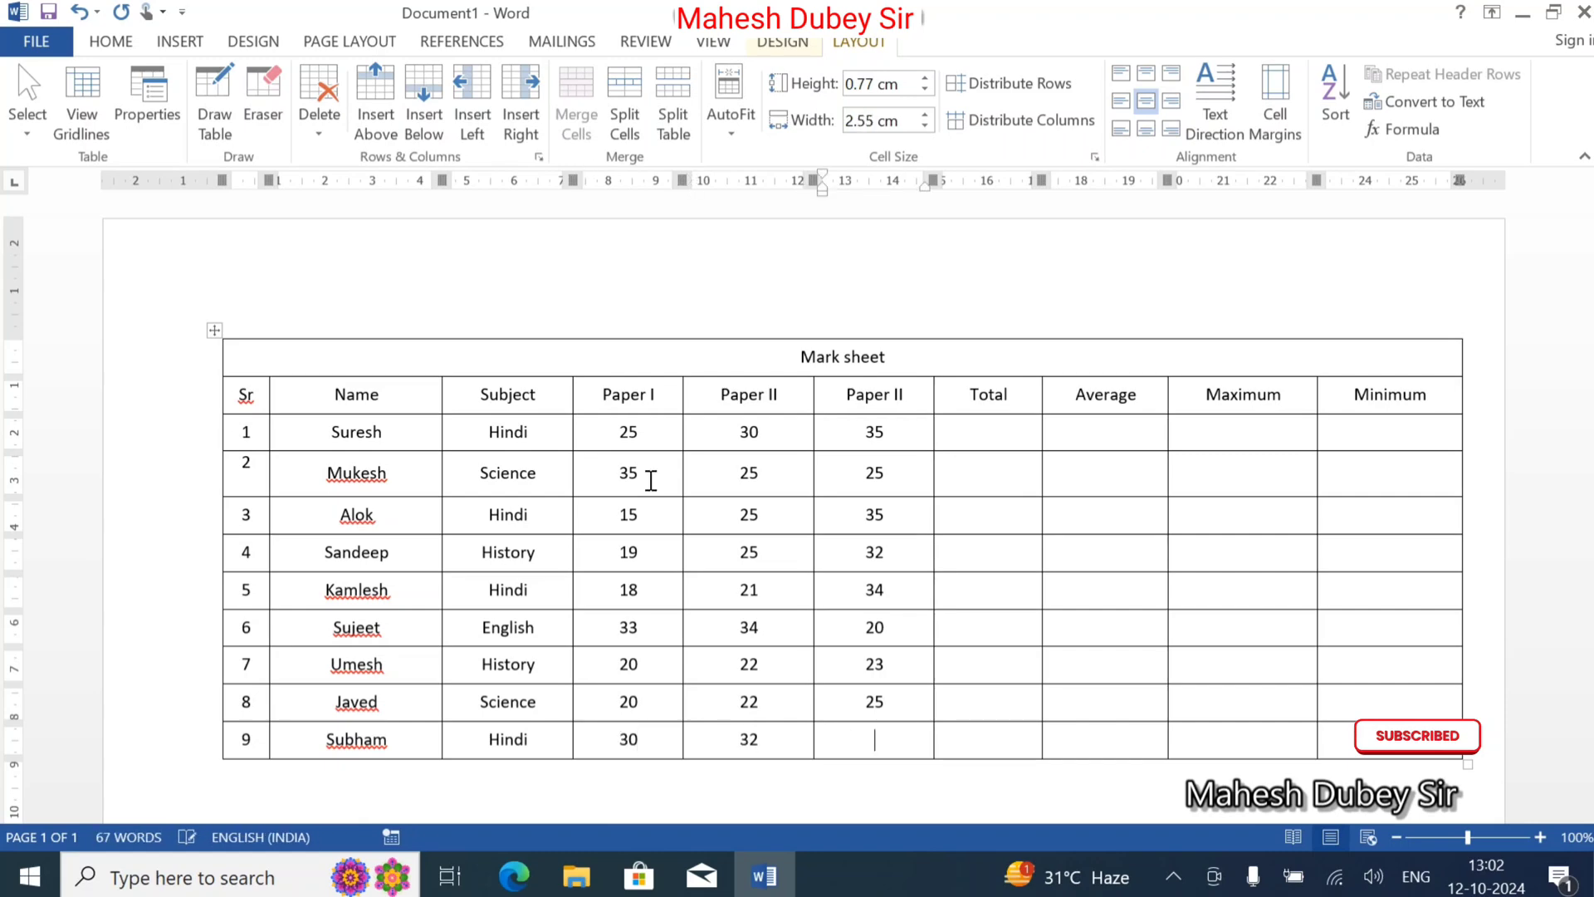
text(21)
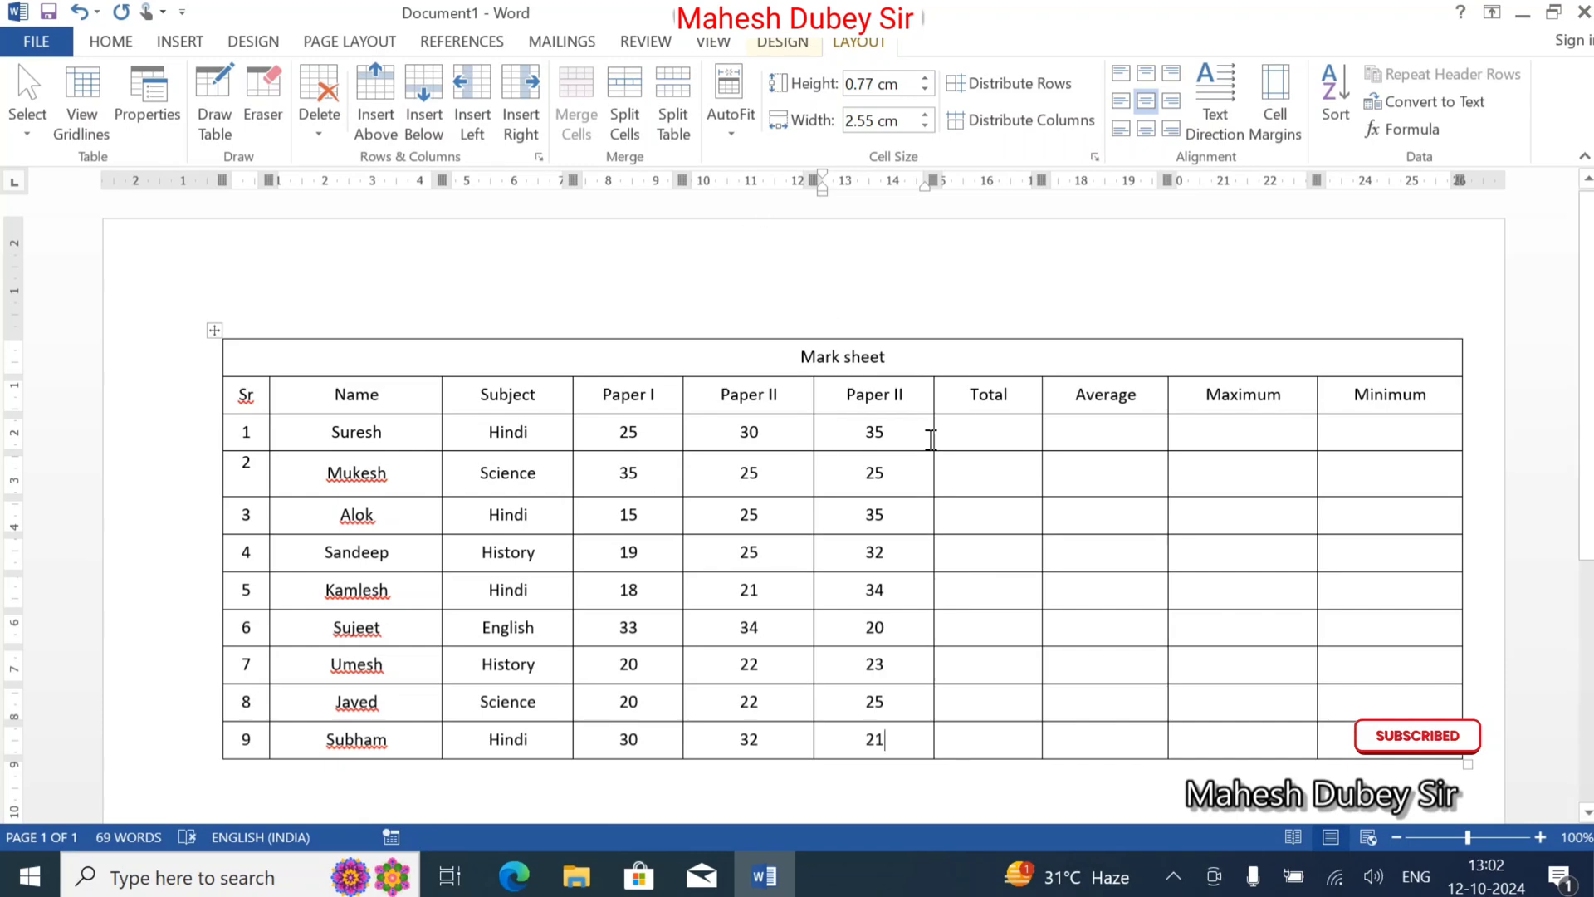
Insert a field with the formula =min(left) in row 1 of the Minimum column and update it to calculate.
click(996, 433)
click(1397, 433)
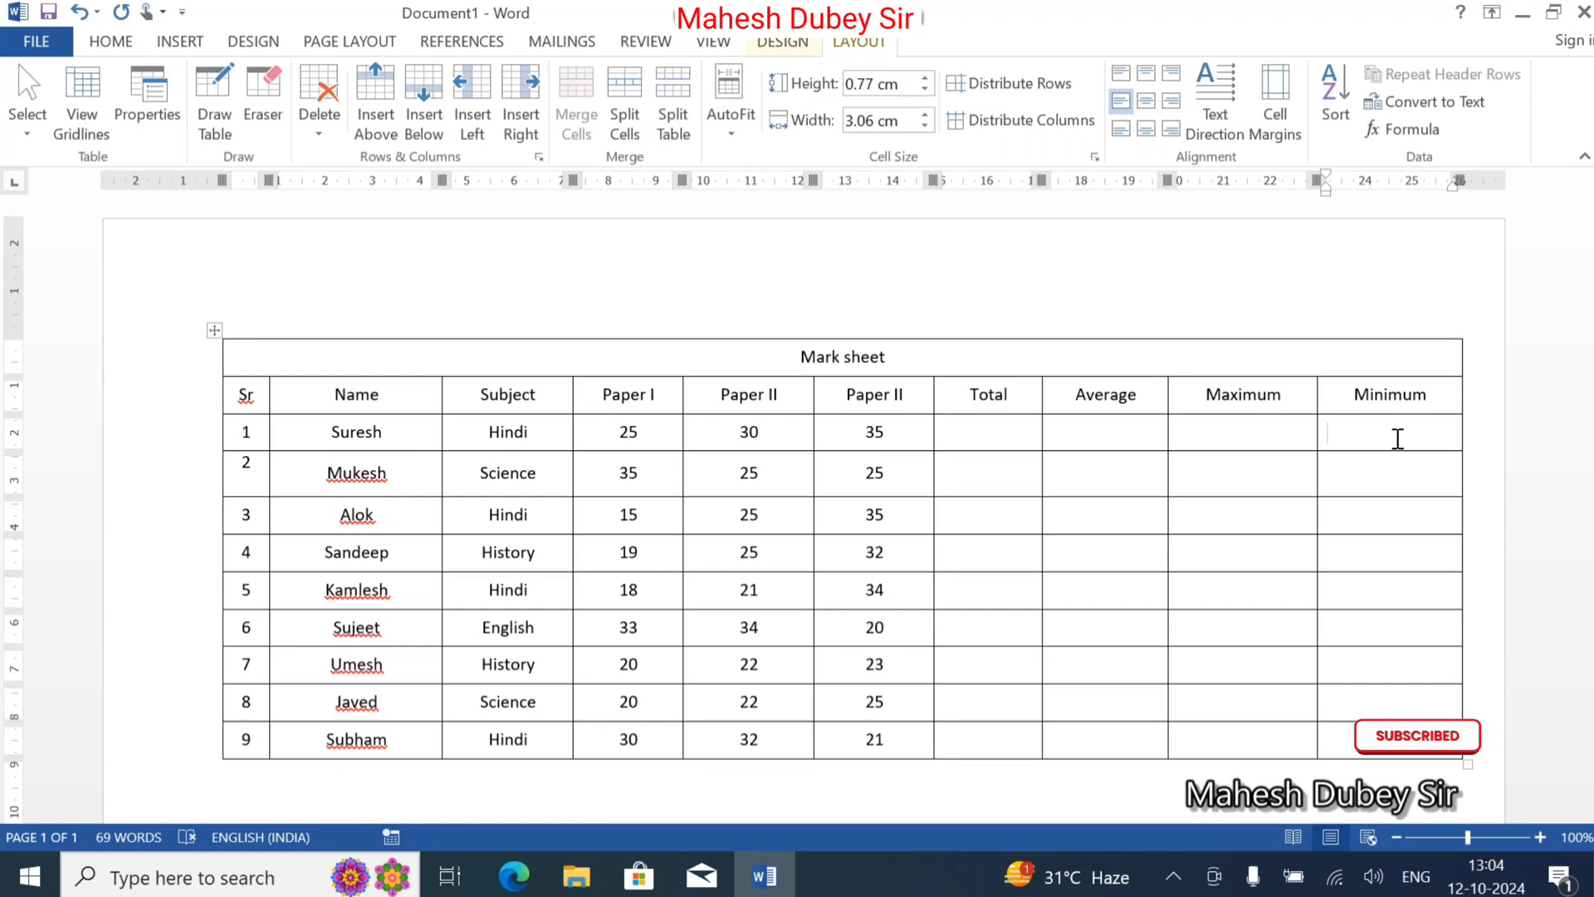
key(ctrl+F9)
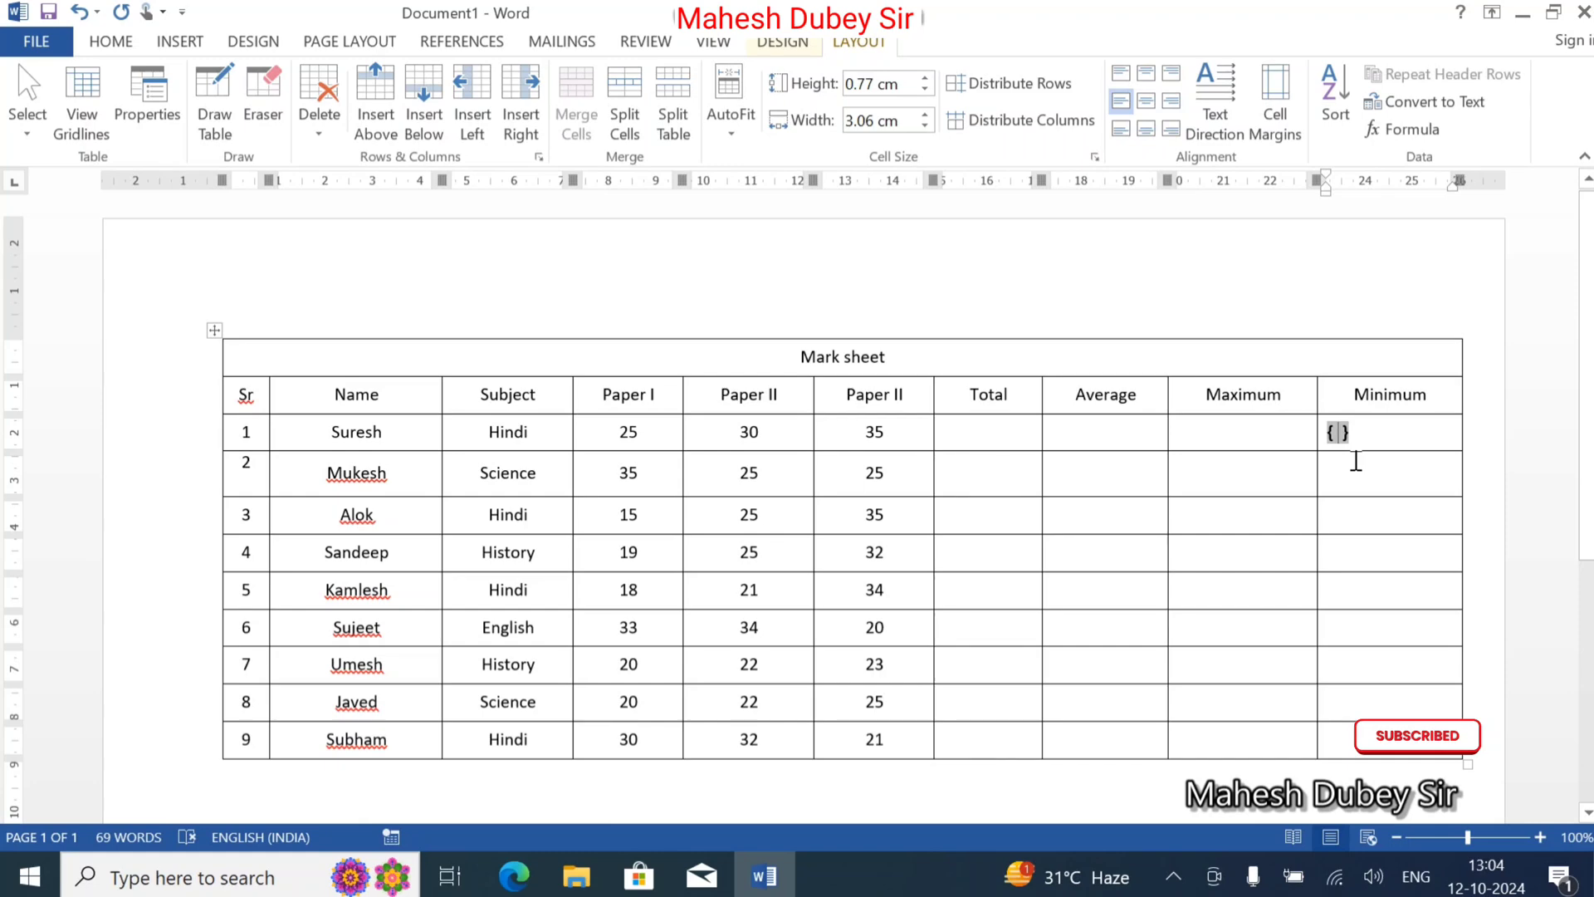
text(=min )
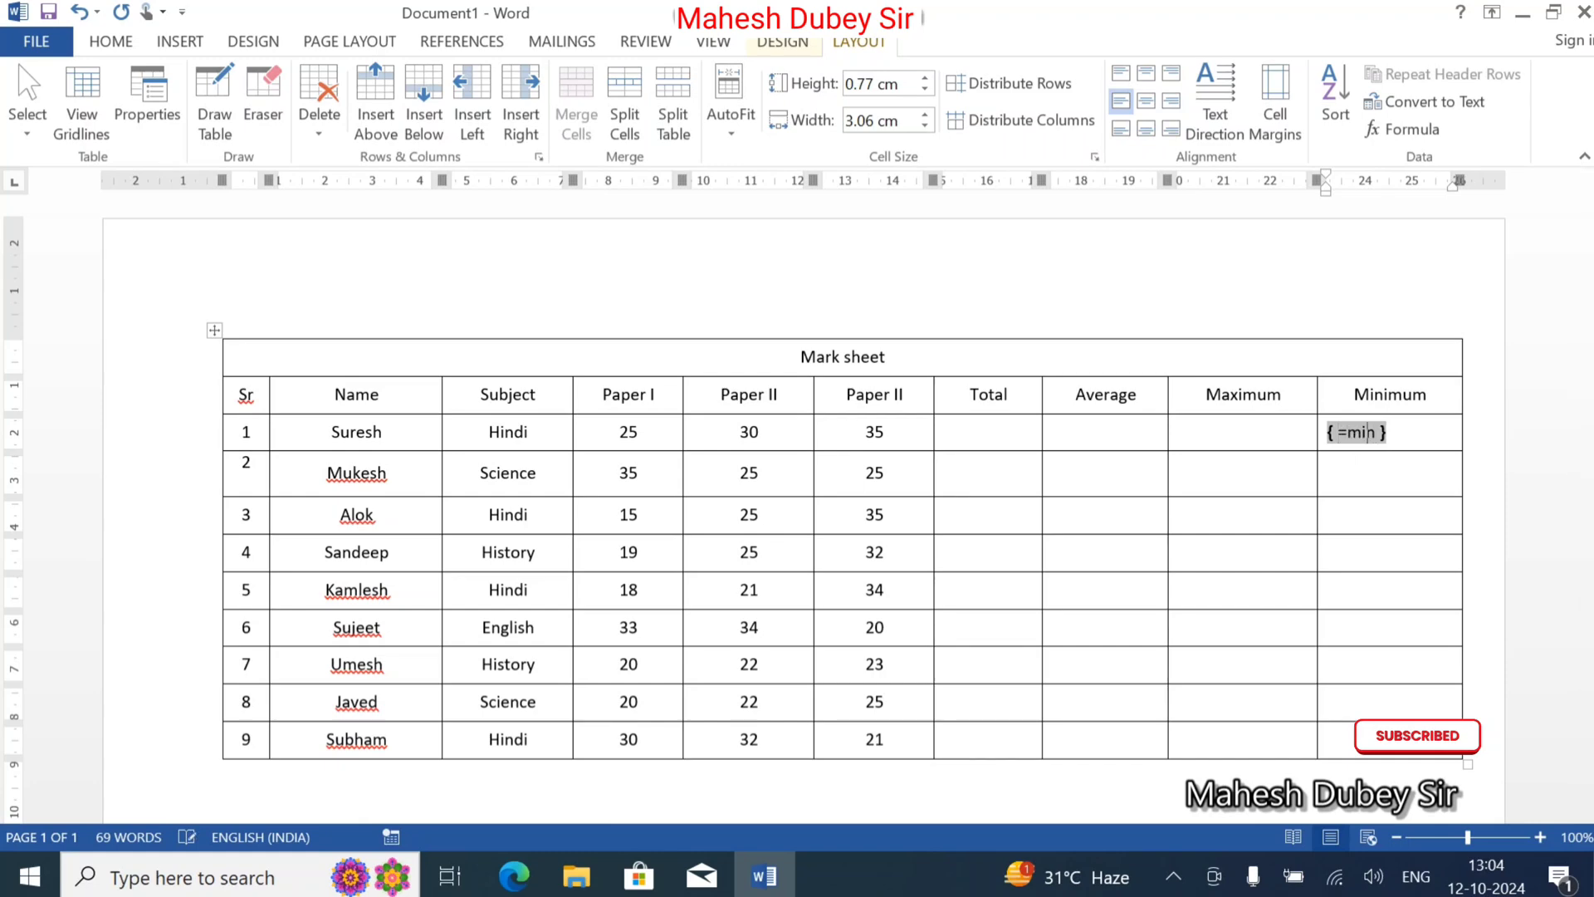
text(()
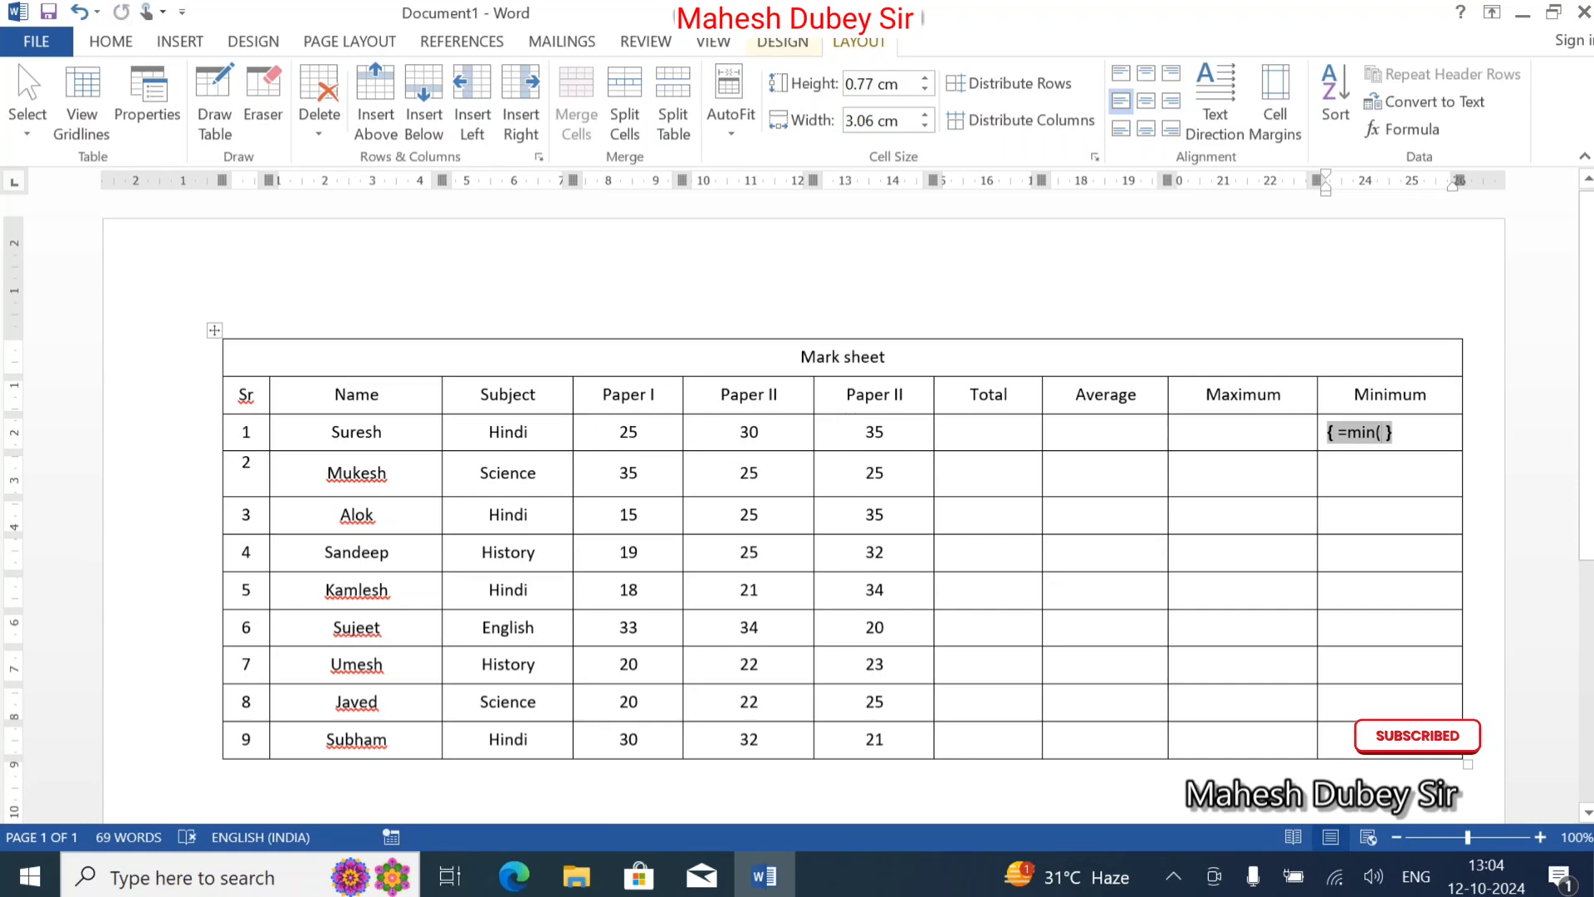
text(left)
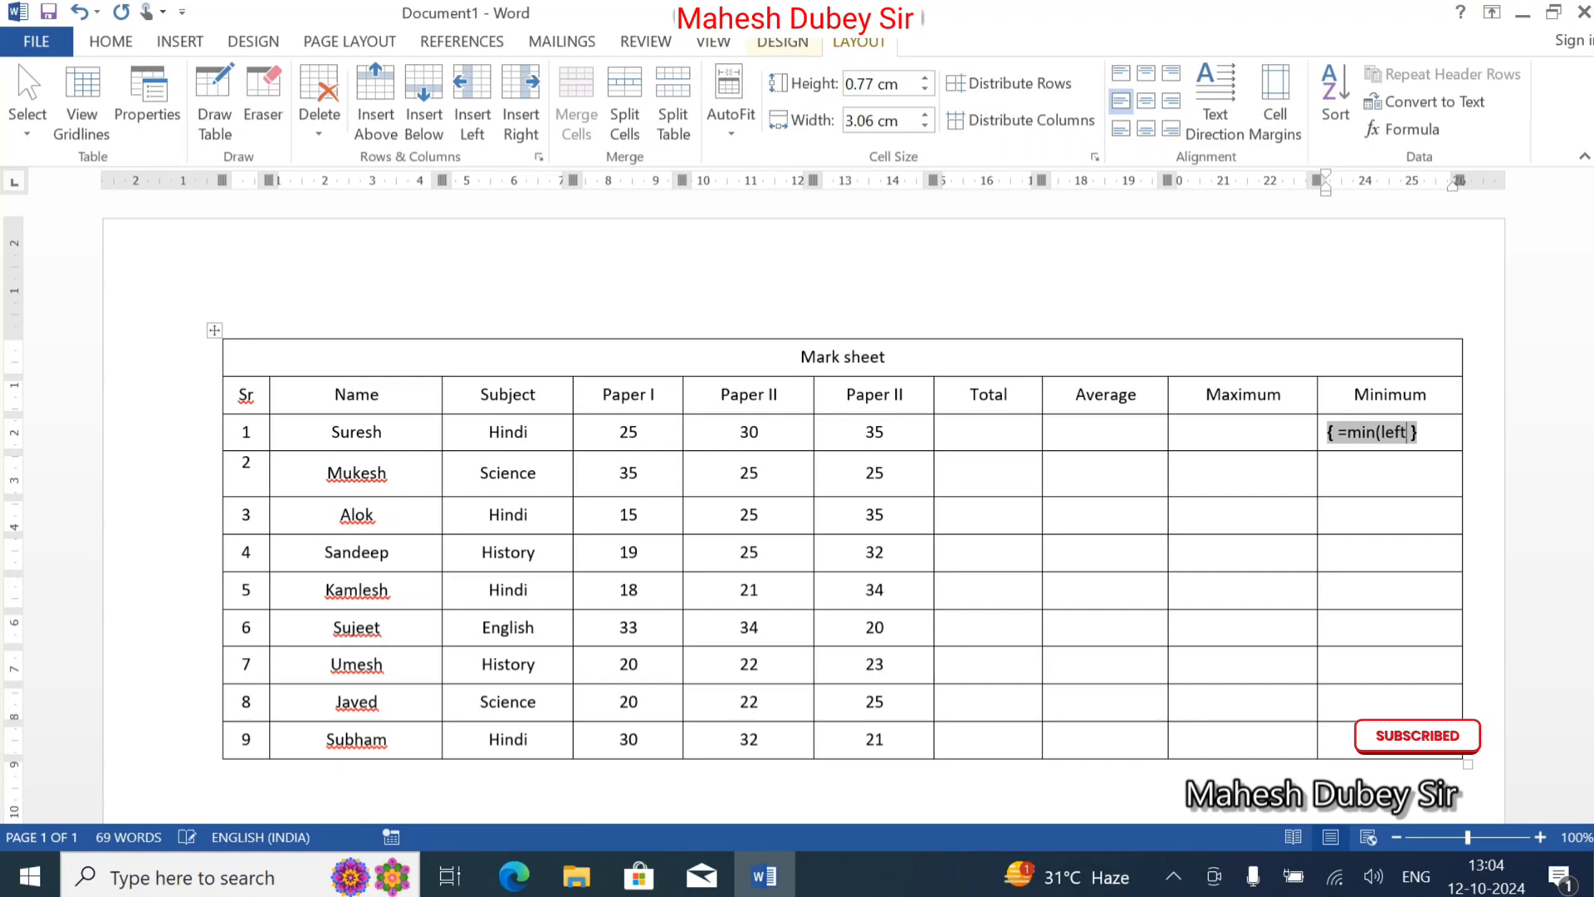
text())
key(F9)
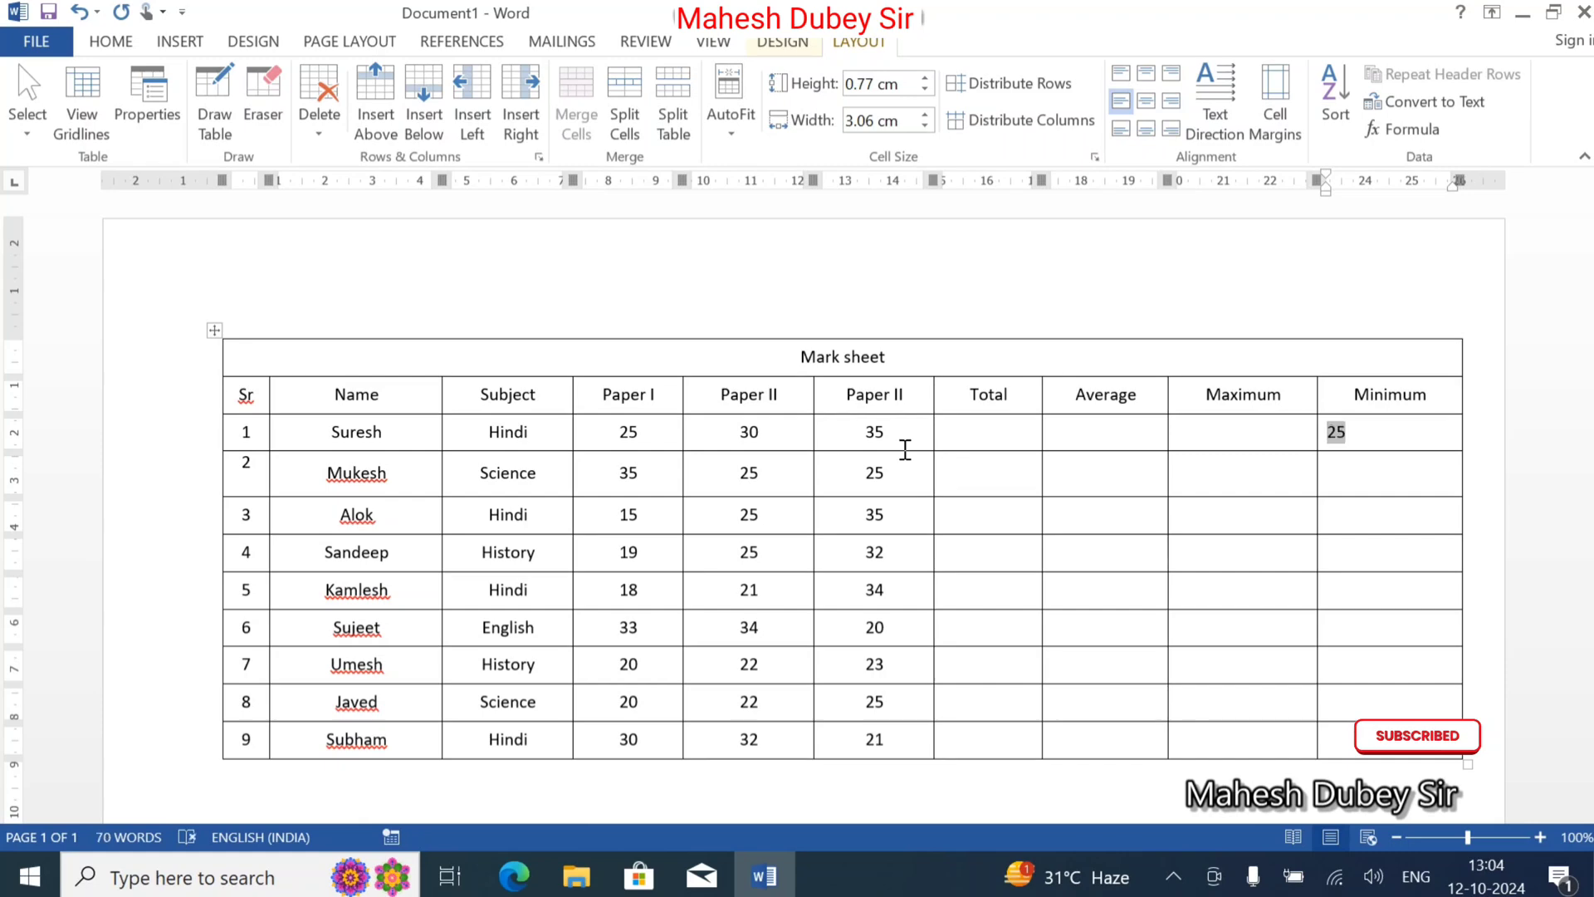
Copy the row 1 Minimum formula field into rows 2 to 9 of the Minimum column and update the pasted fields.
click(1357, 483)
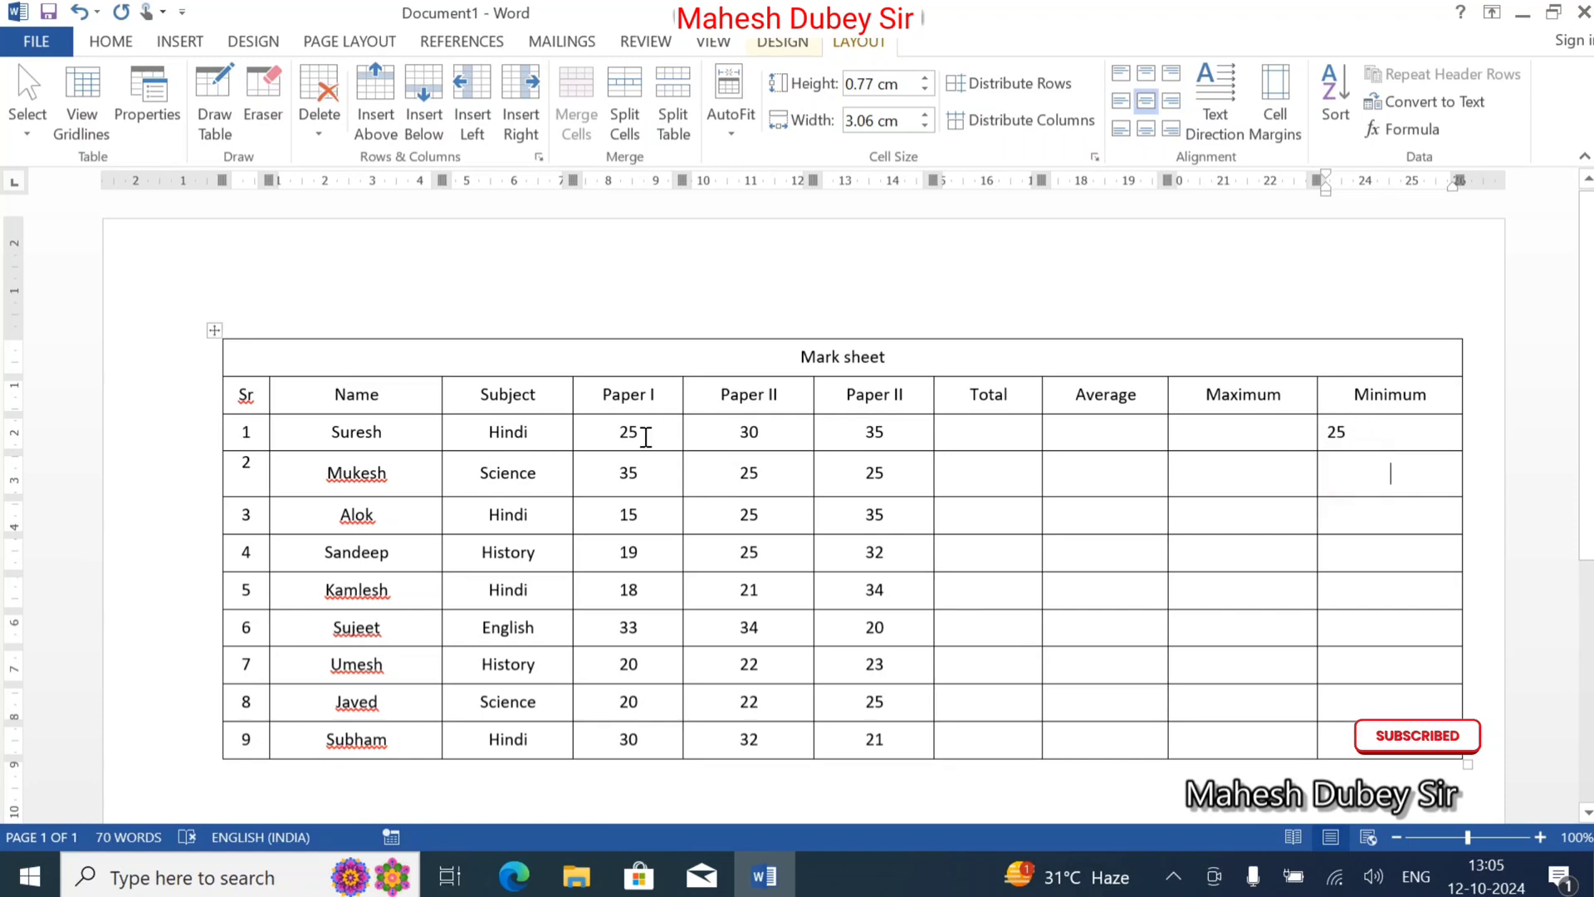
double_click(1366, 433)
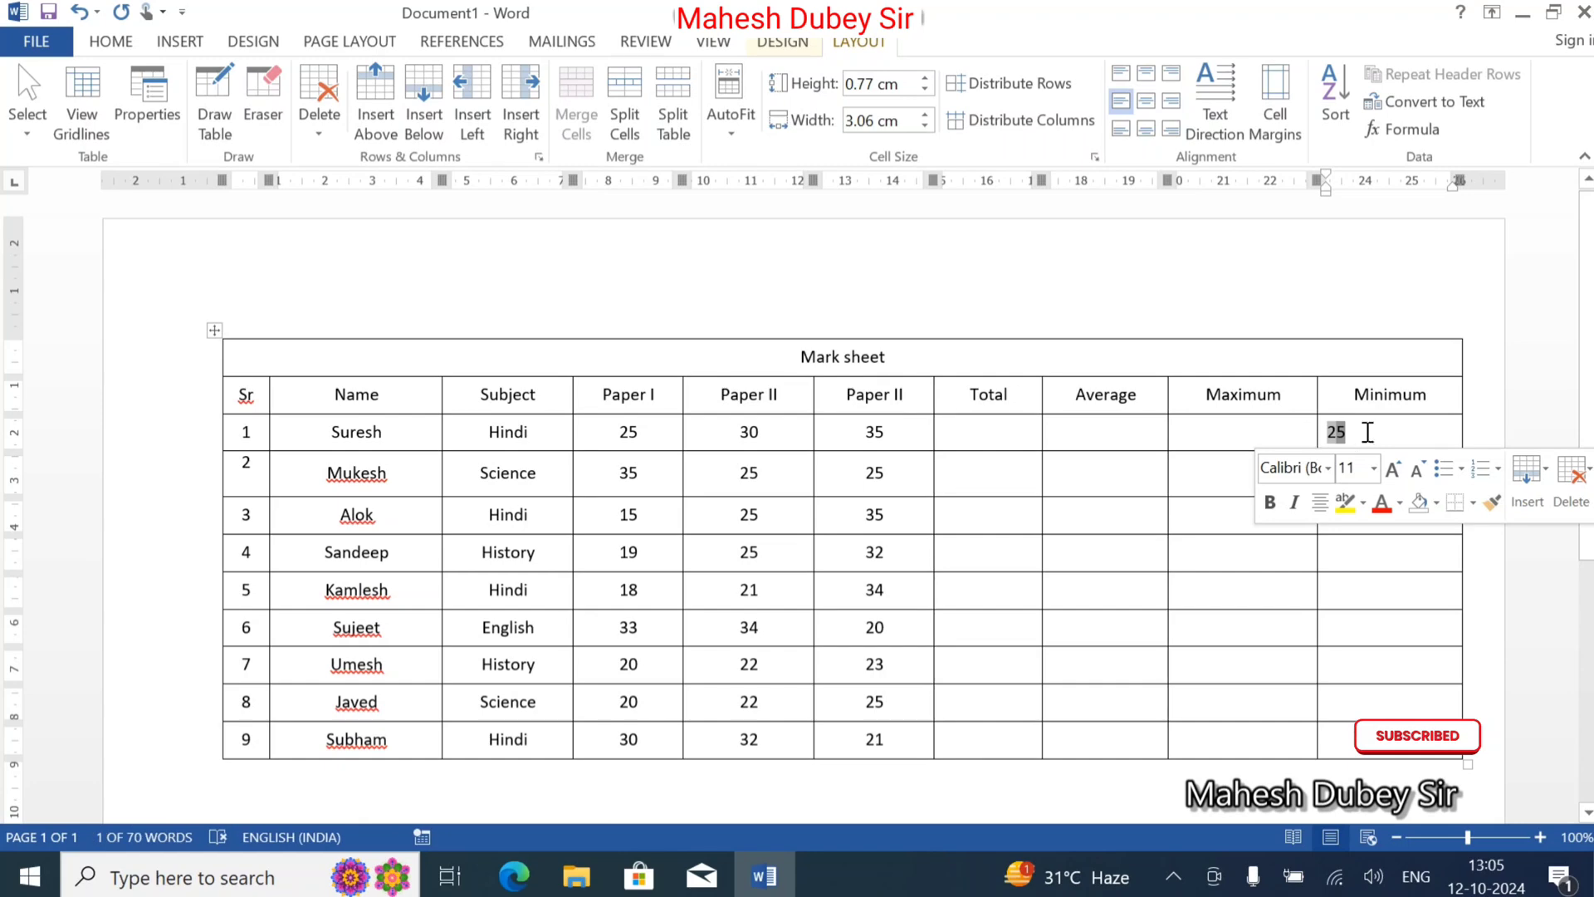
click(1367, 433)
drag(1367, 433, 1326, 432)
key(ctrl+c)
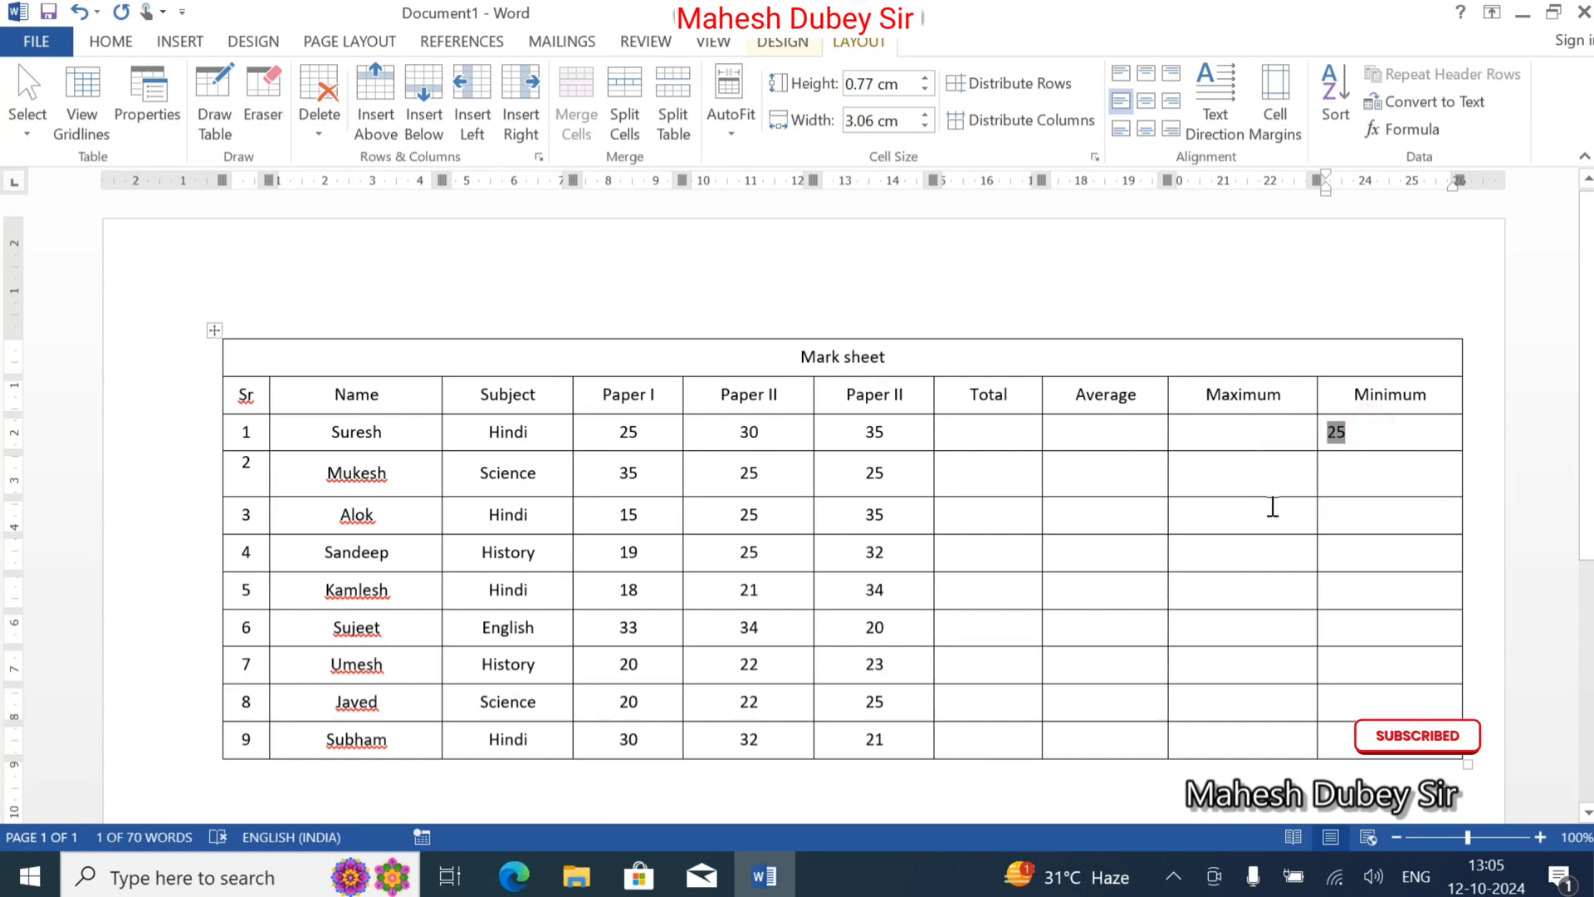
click(1345, 473)
drag(1346, 473, 1374, 739)
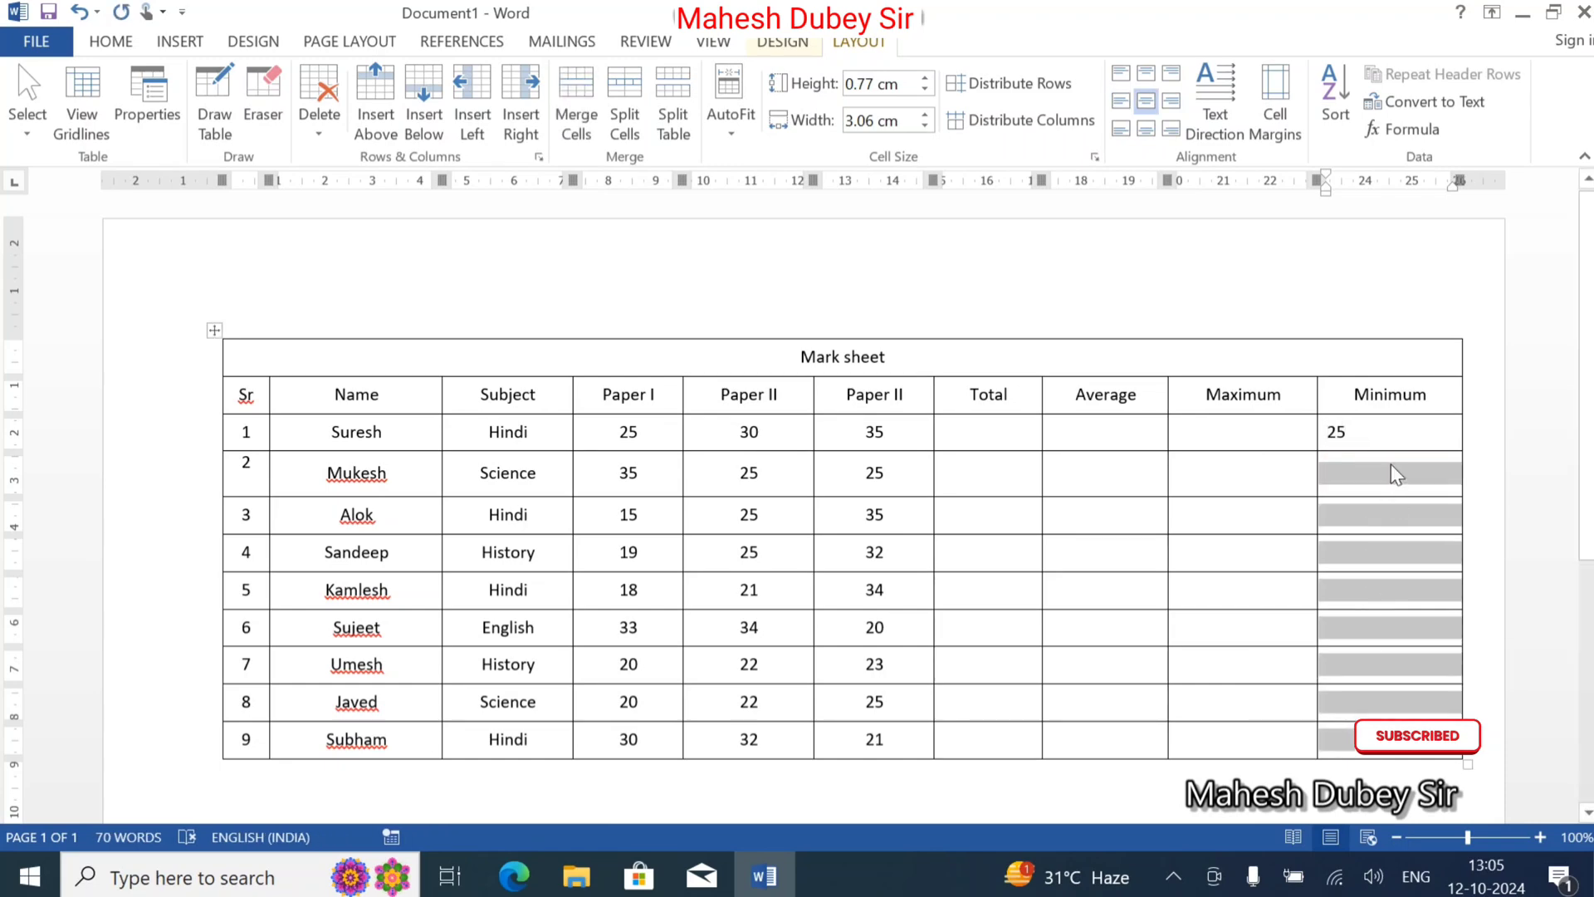
key(ctrl+v)
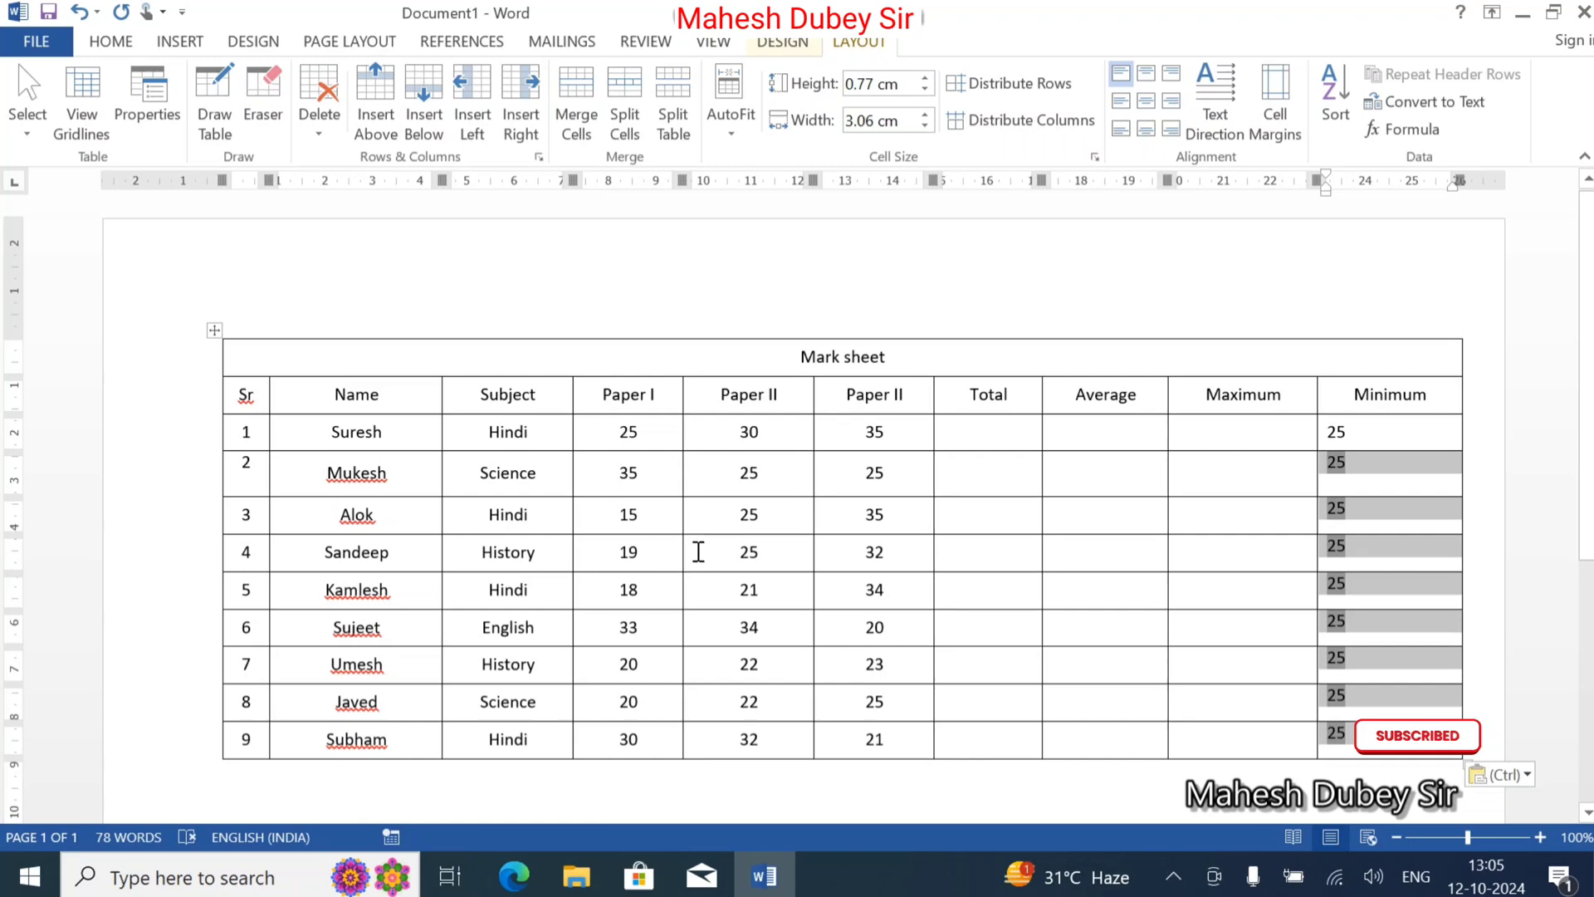
key(F9)
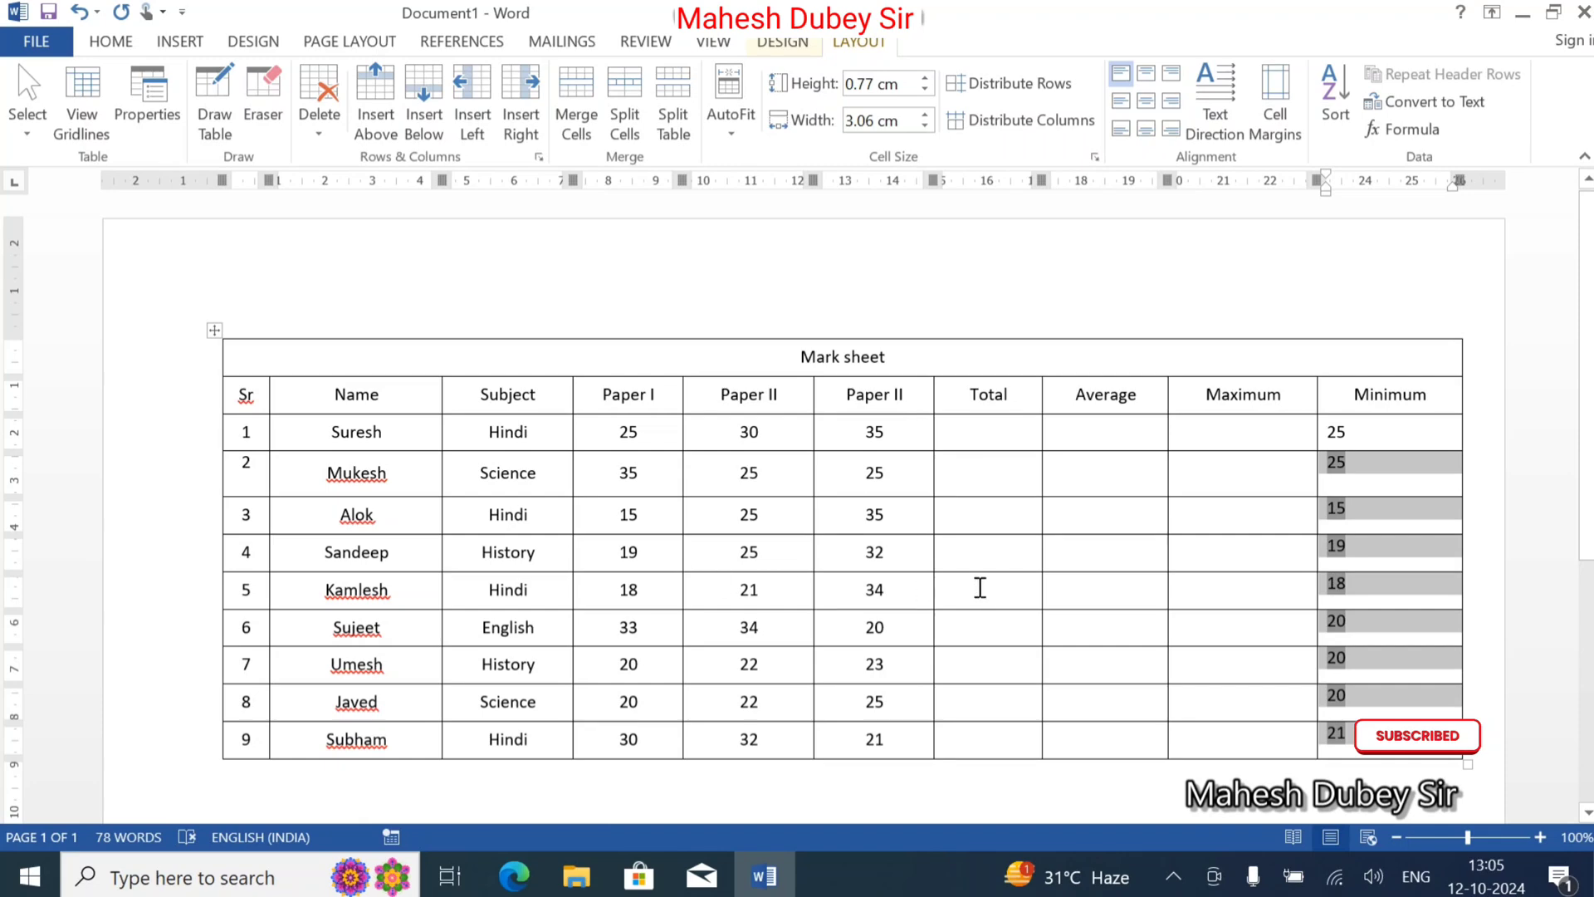
click(1107, 540)
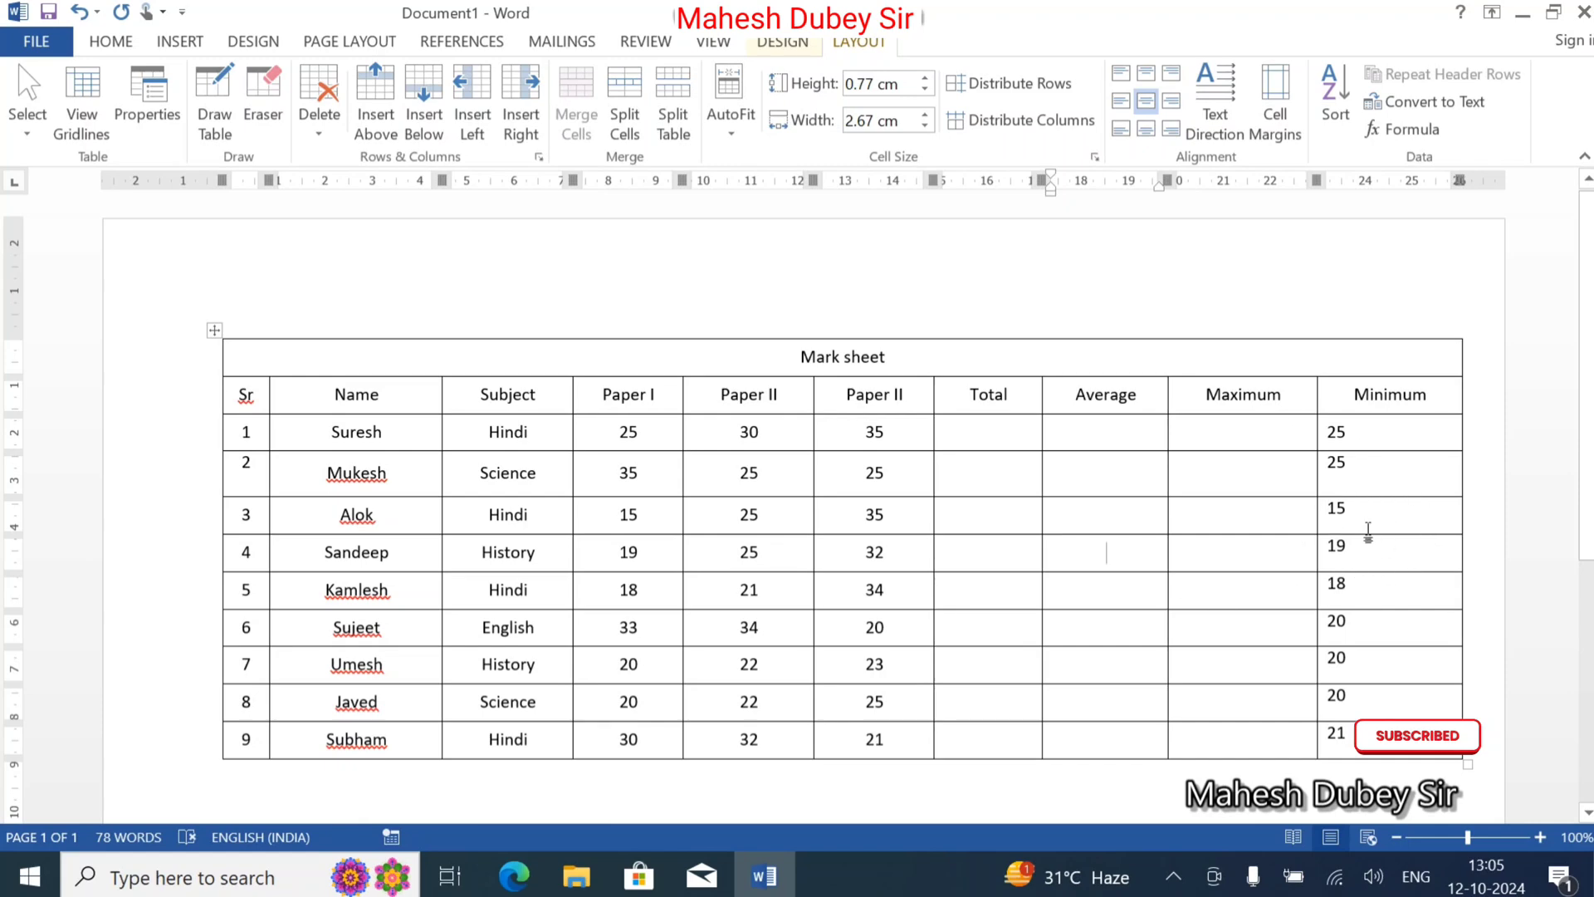
Insert a field with the formula =max(left) in row 1 of the Maximum column and update it to calculate.
click(1206, 428)
key(ctrl+F9)
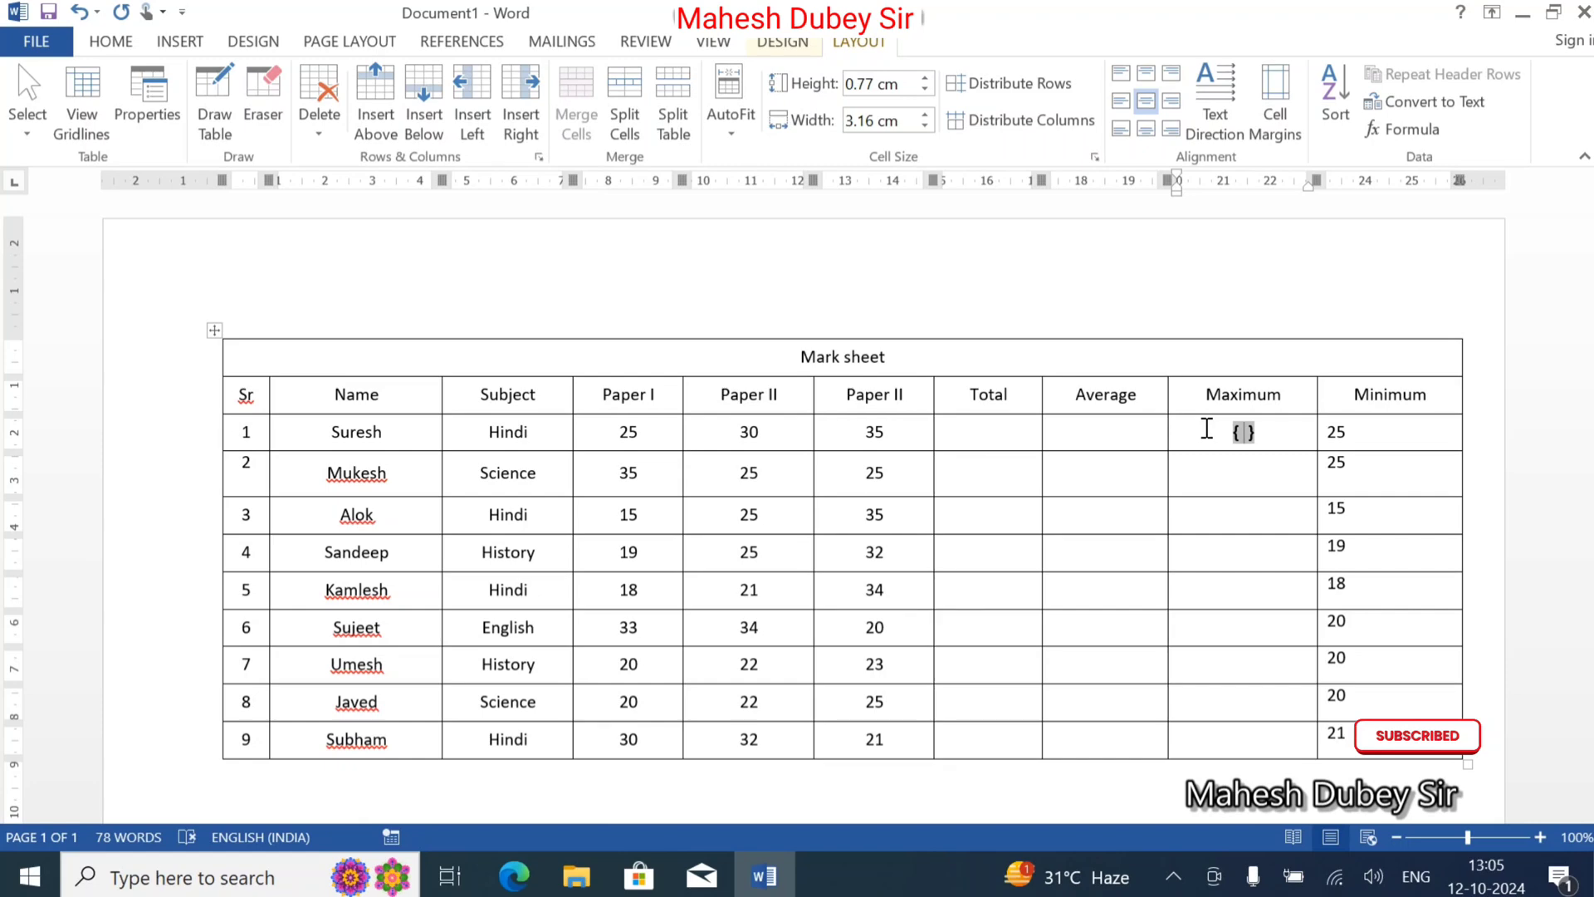
text(=max(left))
key(F9)
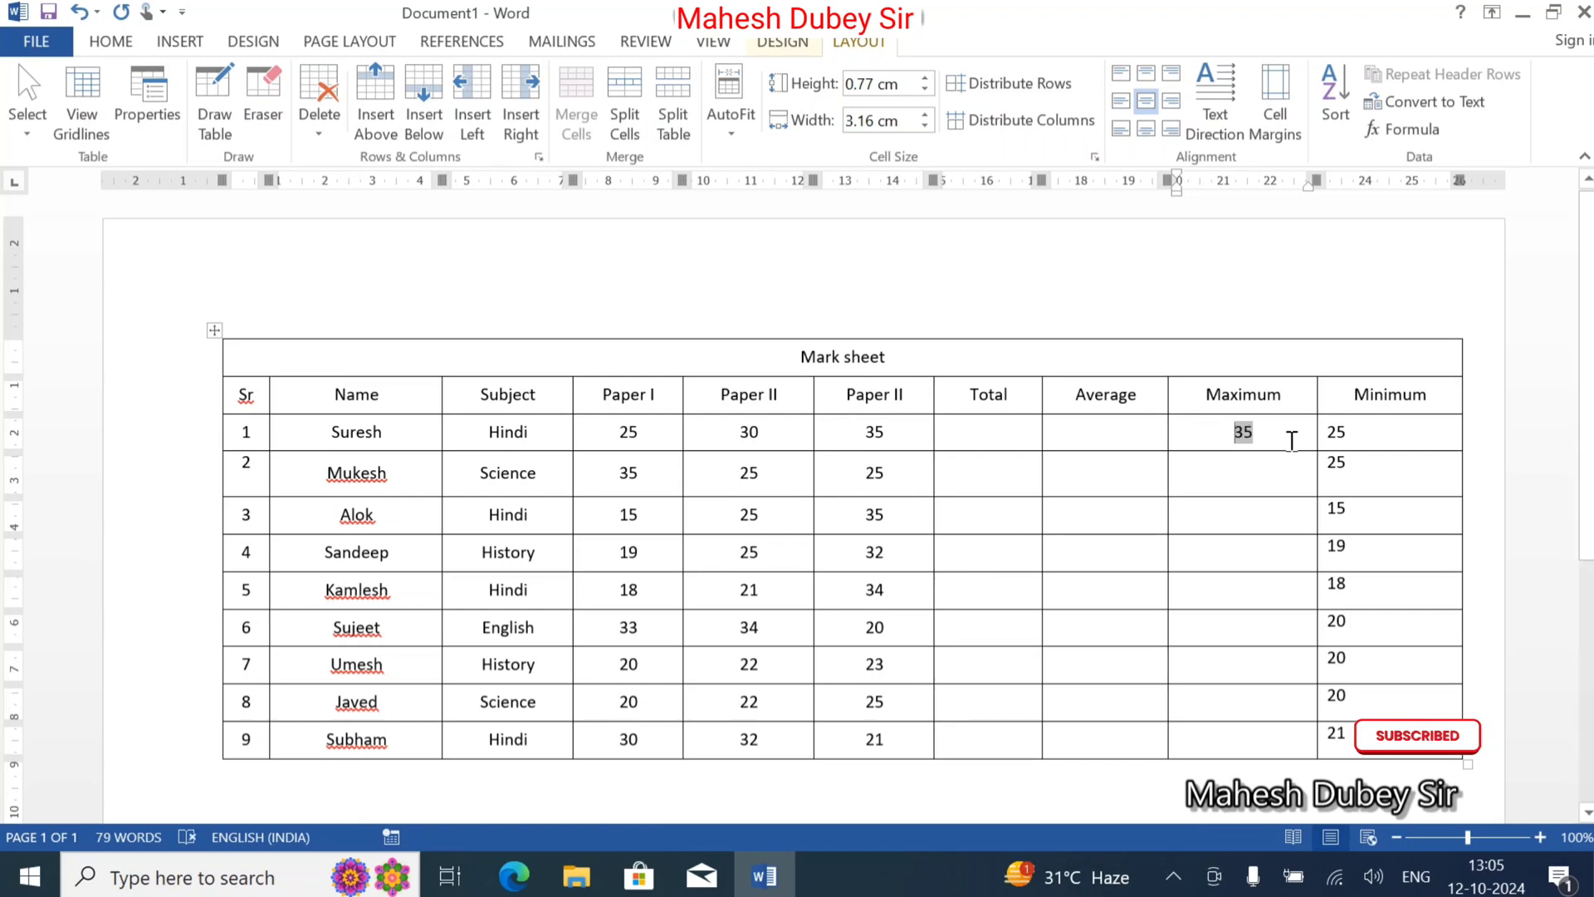
Copy the row 1 Maximum formula field into rows 2 to 9 of the Maximum column and update the pasted fields.
drag(1260, 434, 1235, 745)
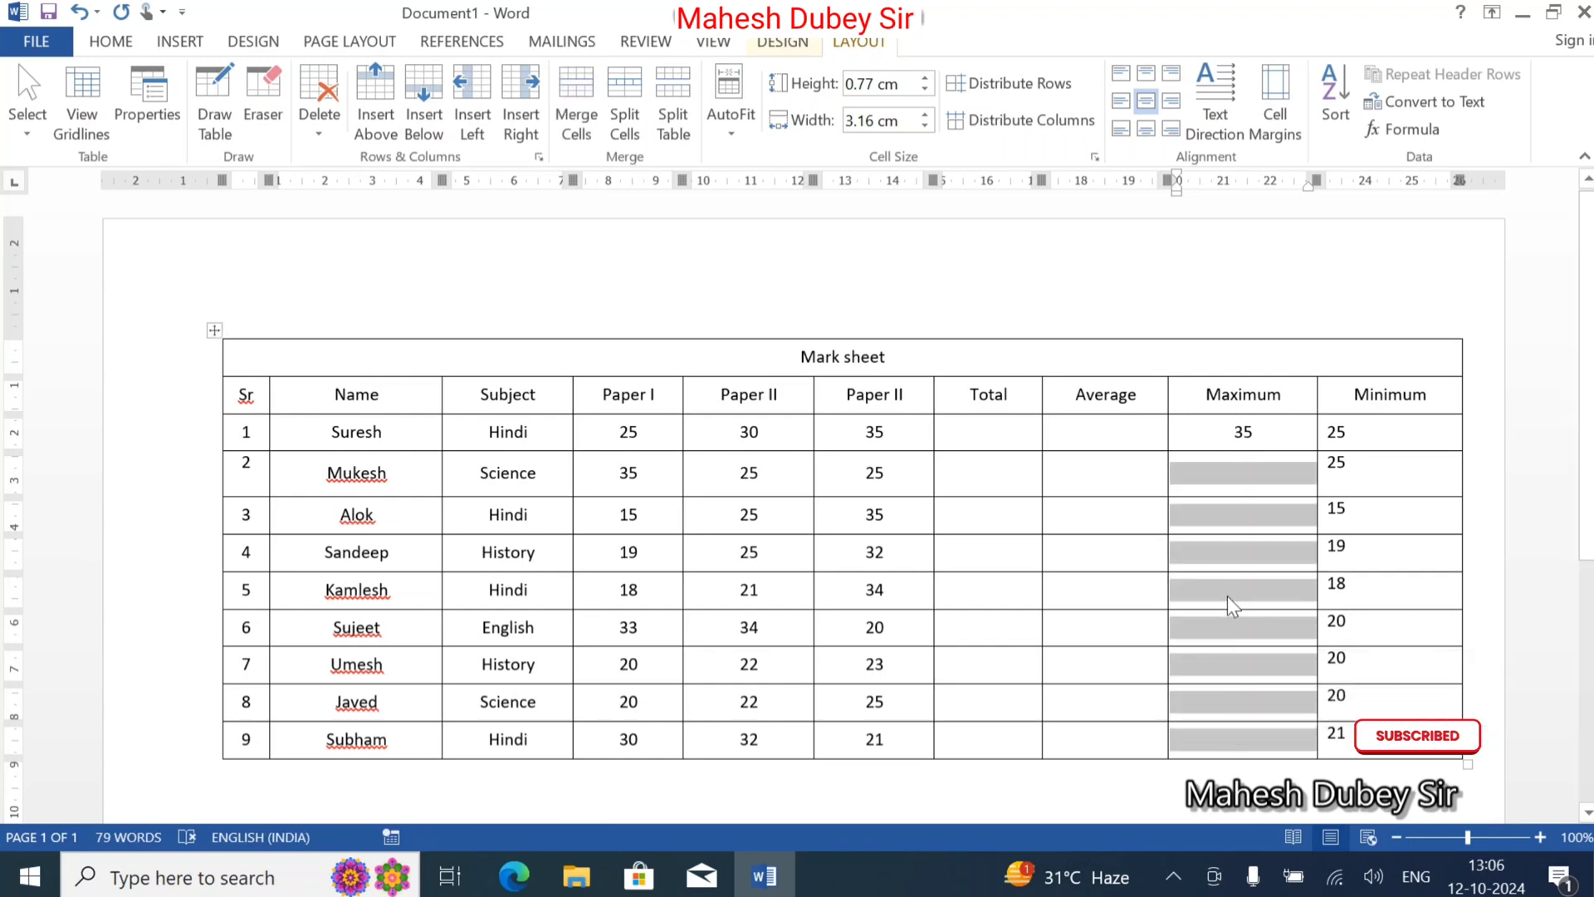
key(ctrl+v)
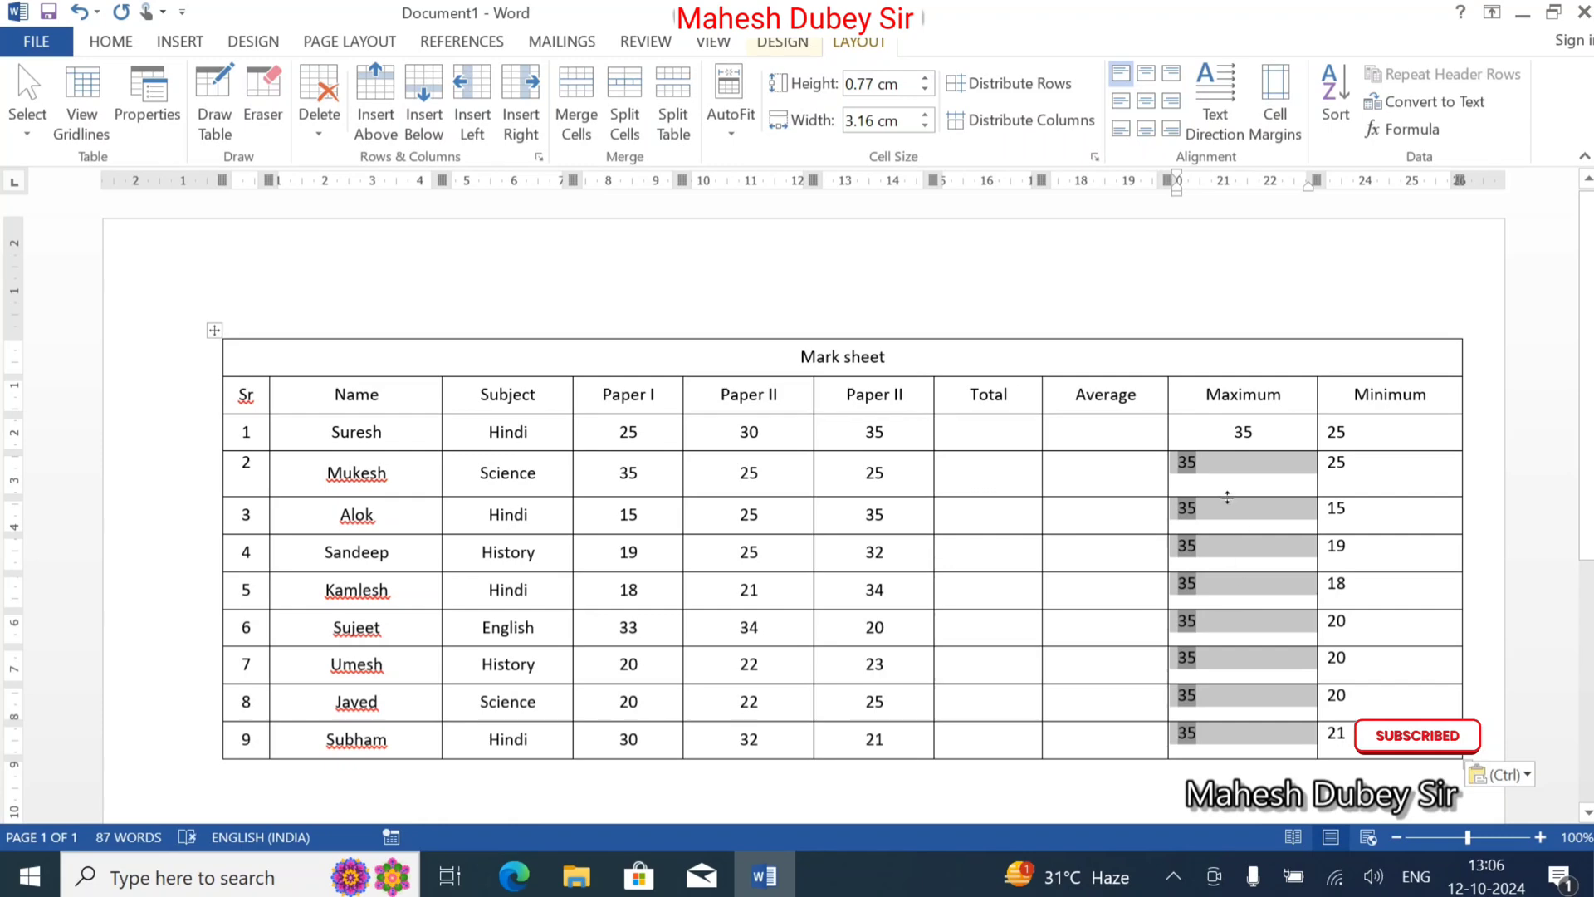
key(F9)
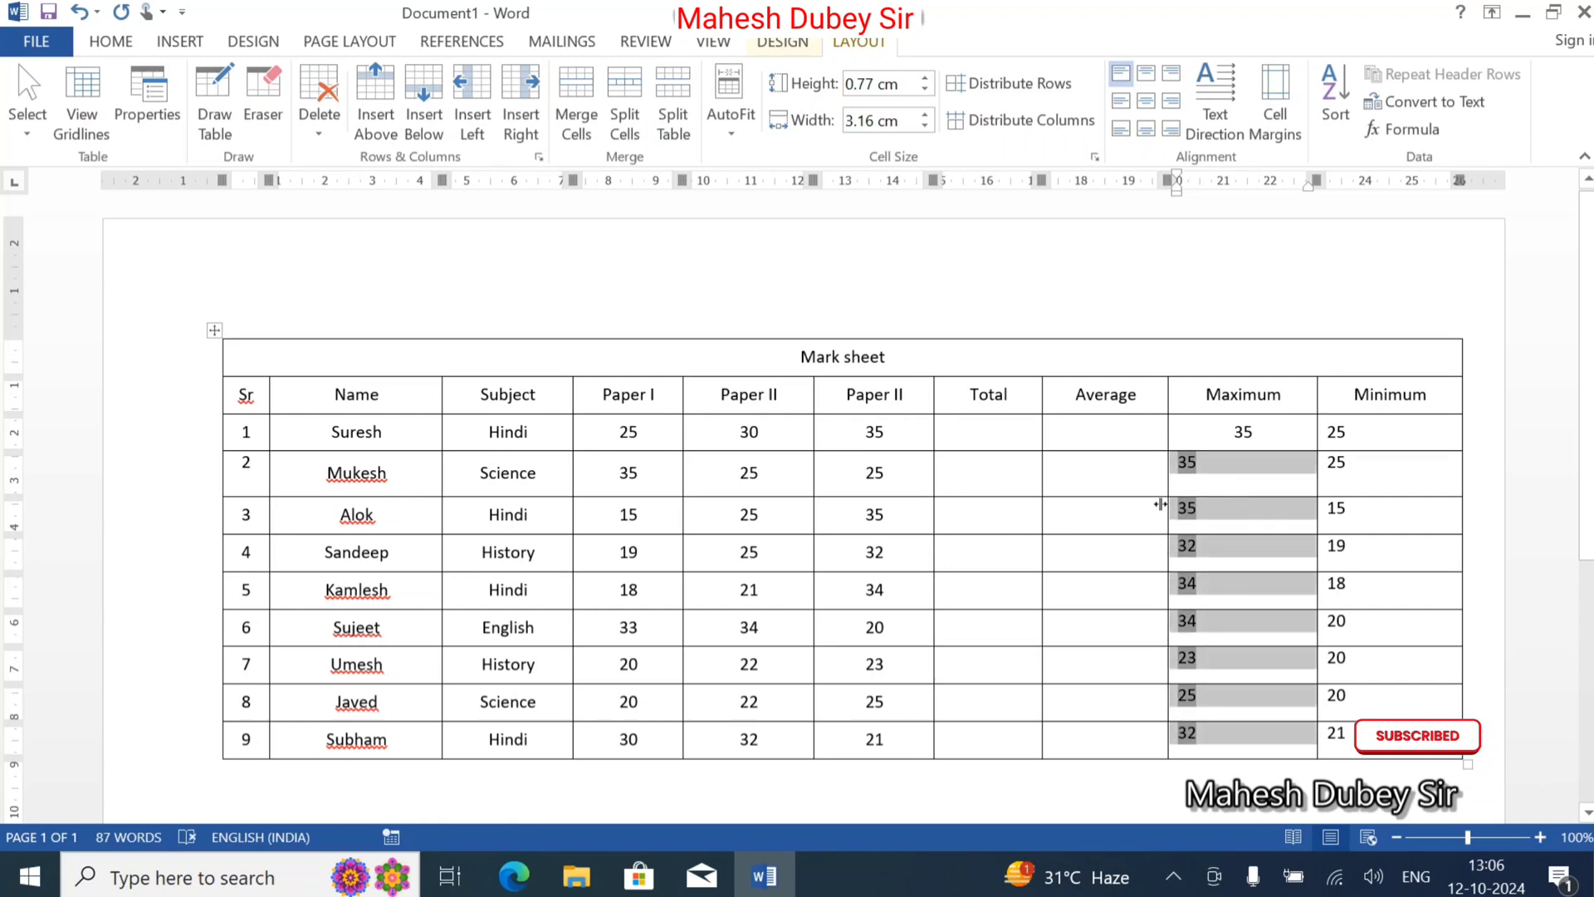
Insert a field with the formula =average(left) in row 1 of the Average column and update it to calculate.
click(1099, 437)
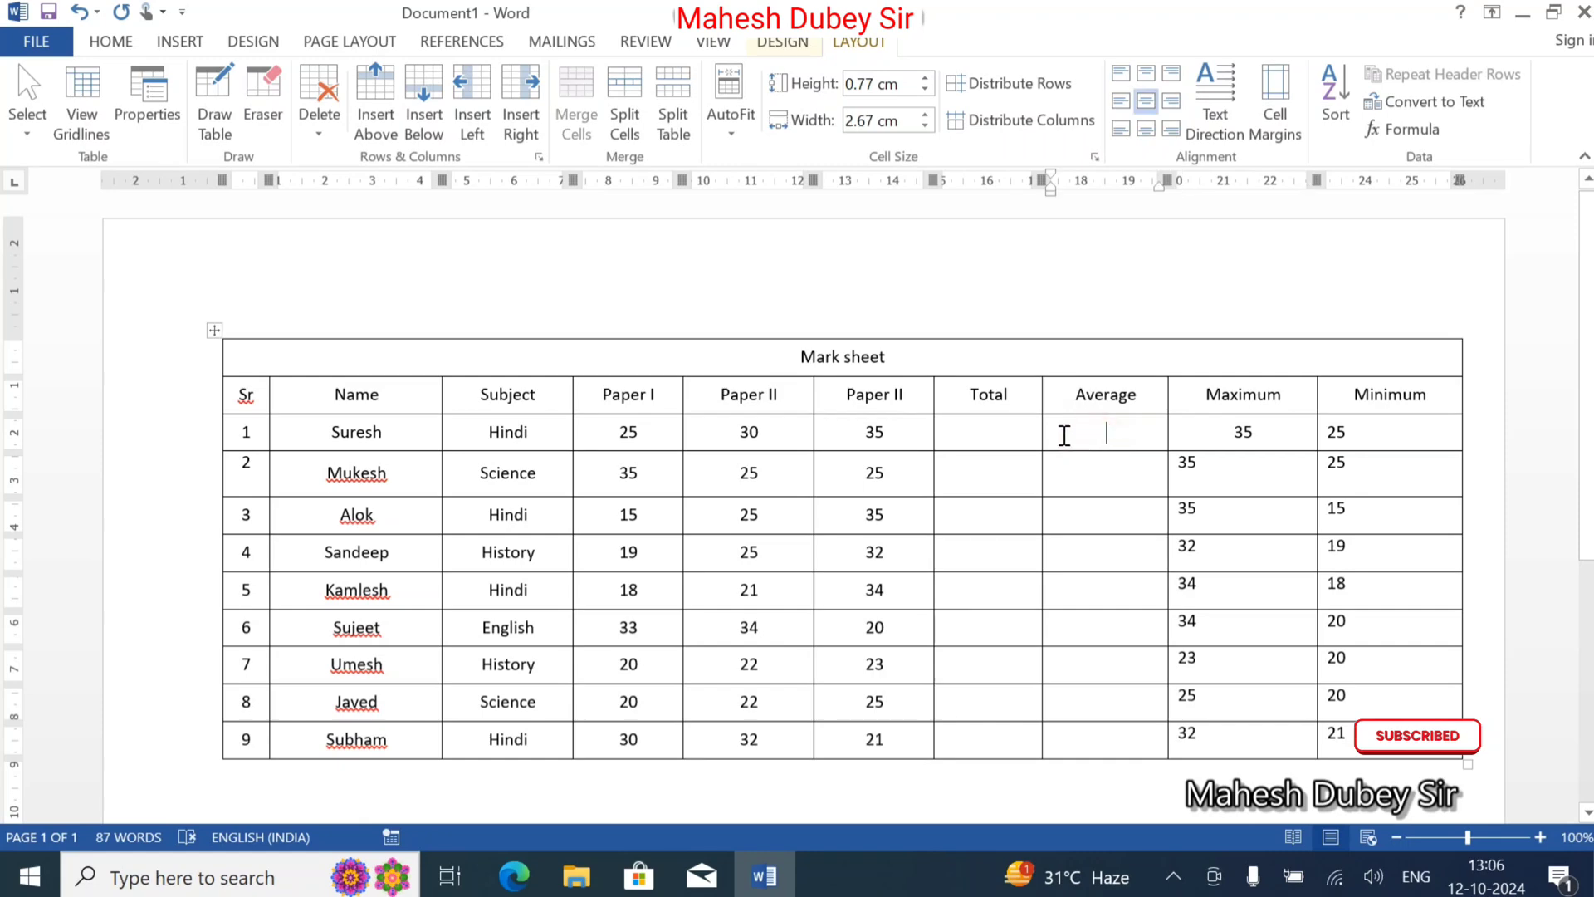
click(1069, 423)
key(super+Down)
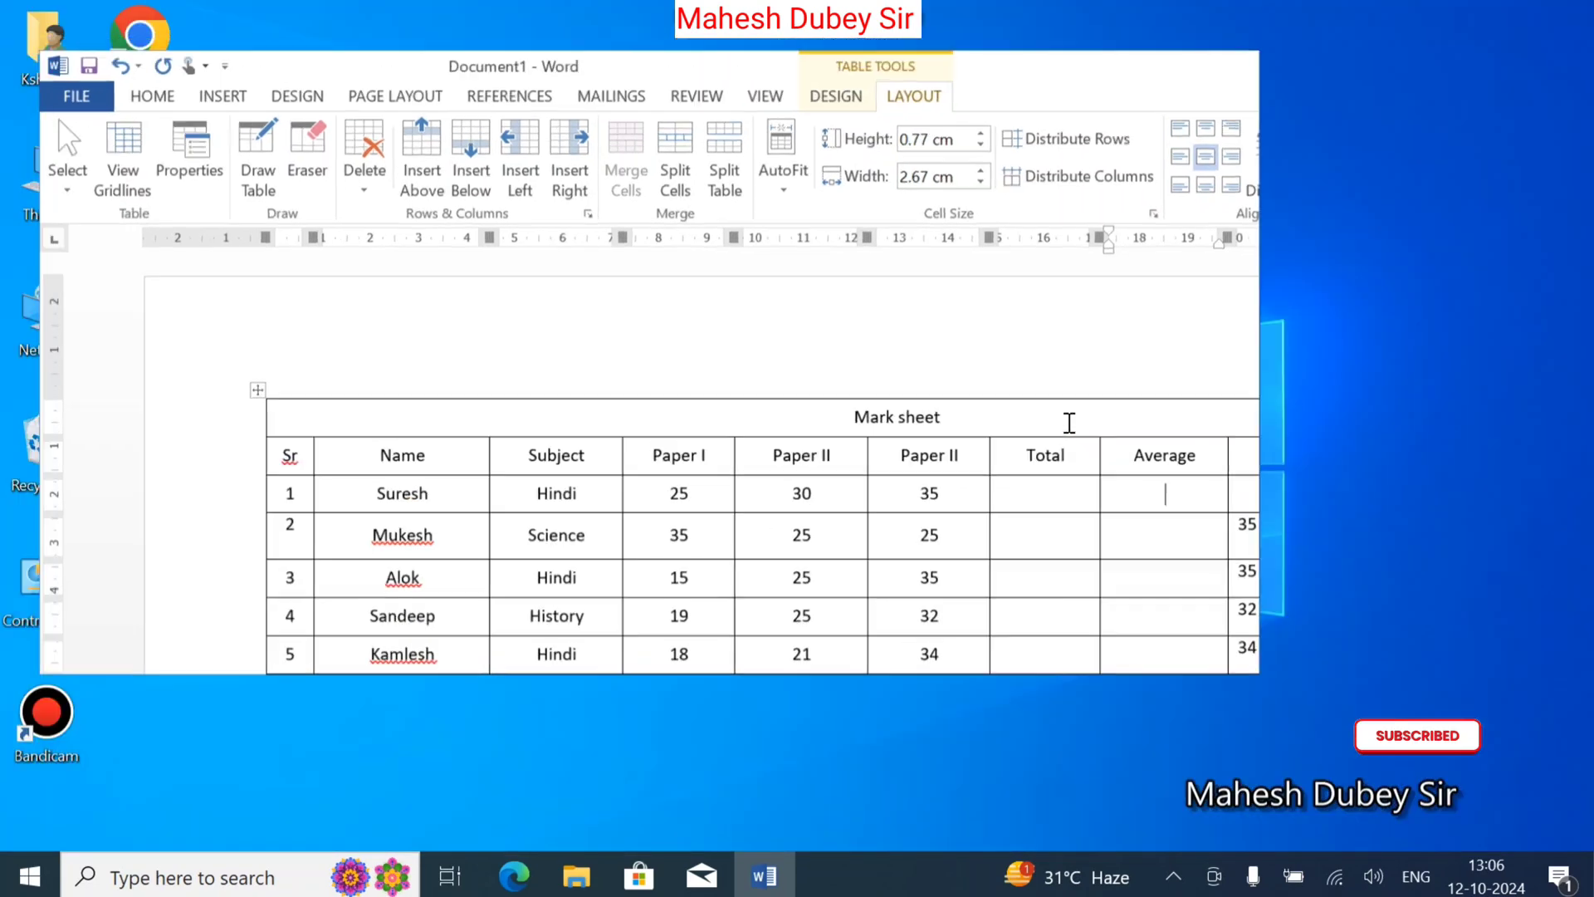
click(1214, 81)
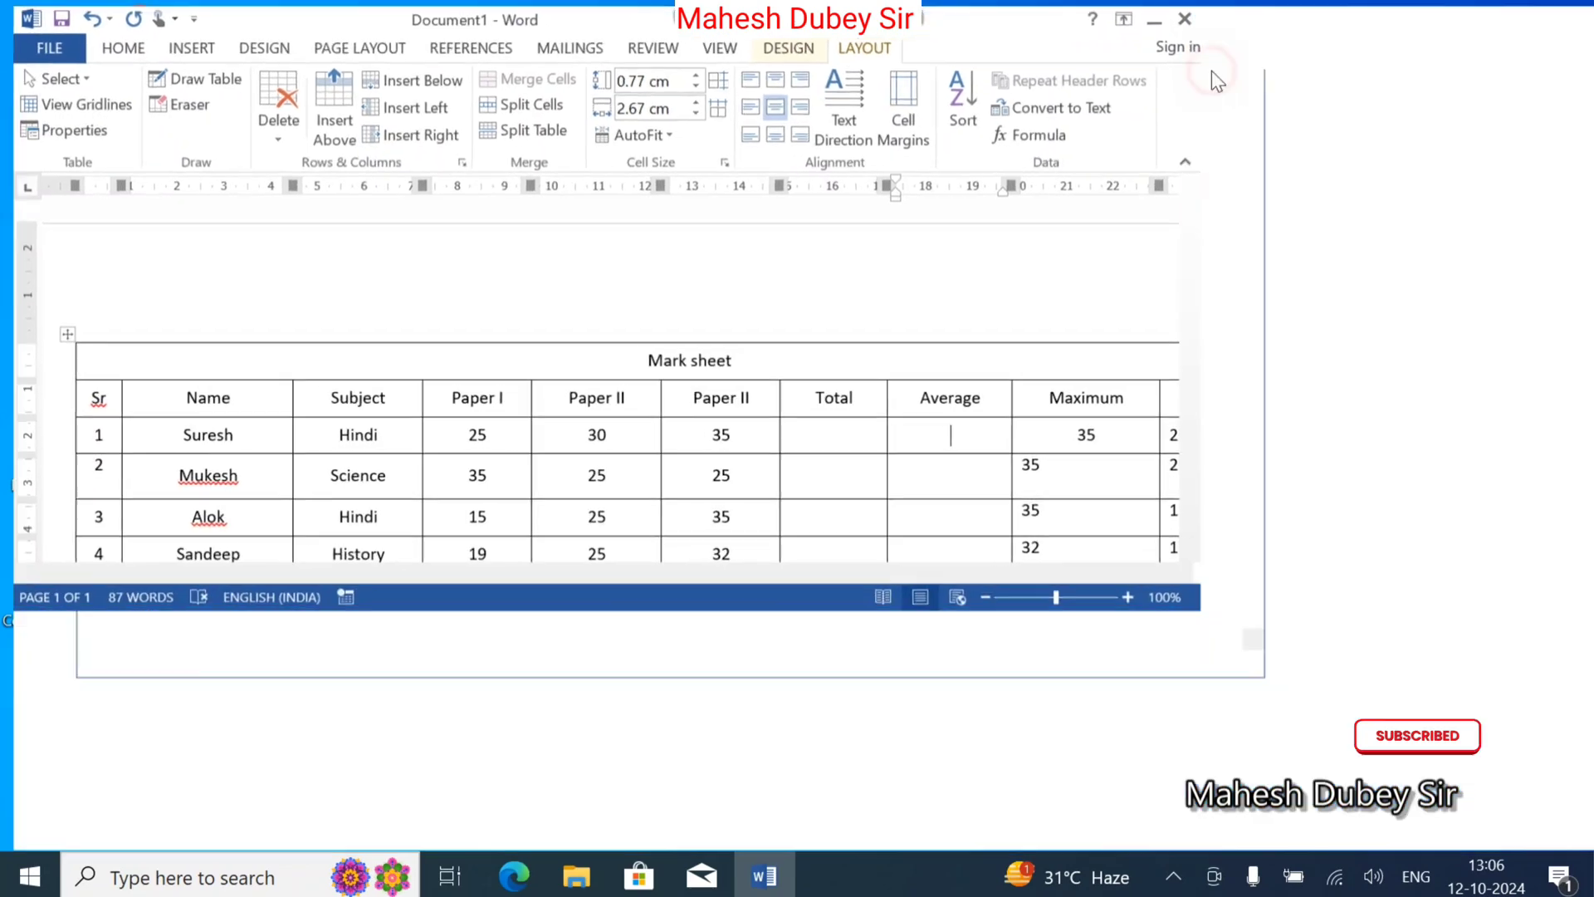
key(ctrl+F9)
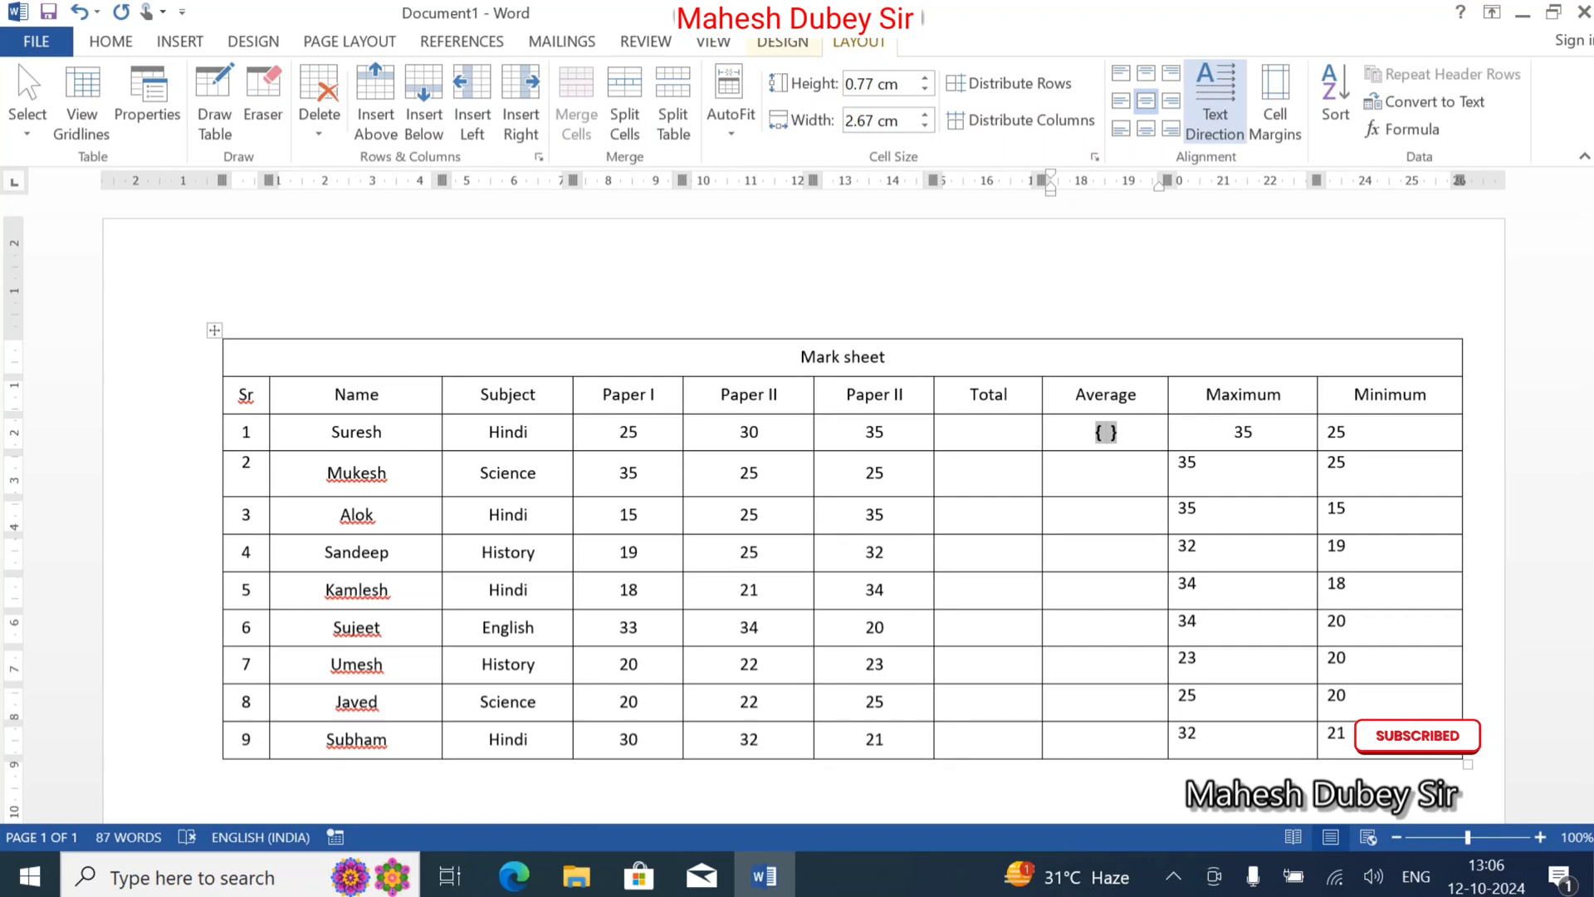
text(=)
text(aver)
text(age)
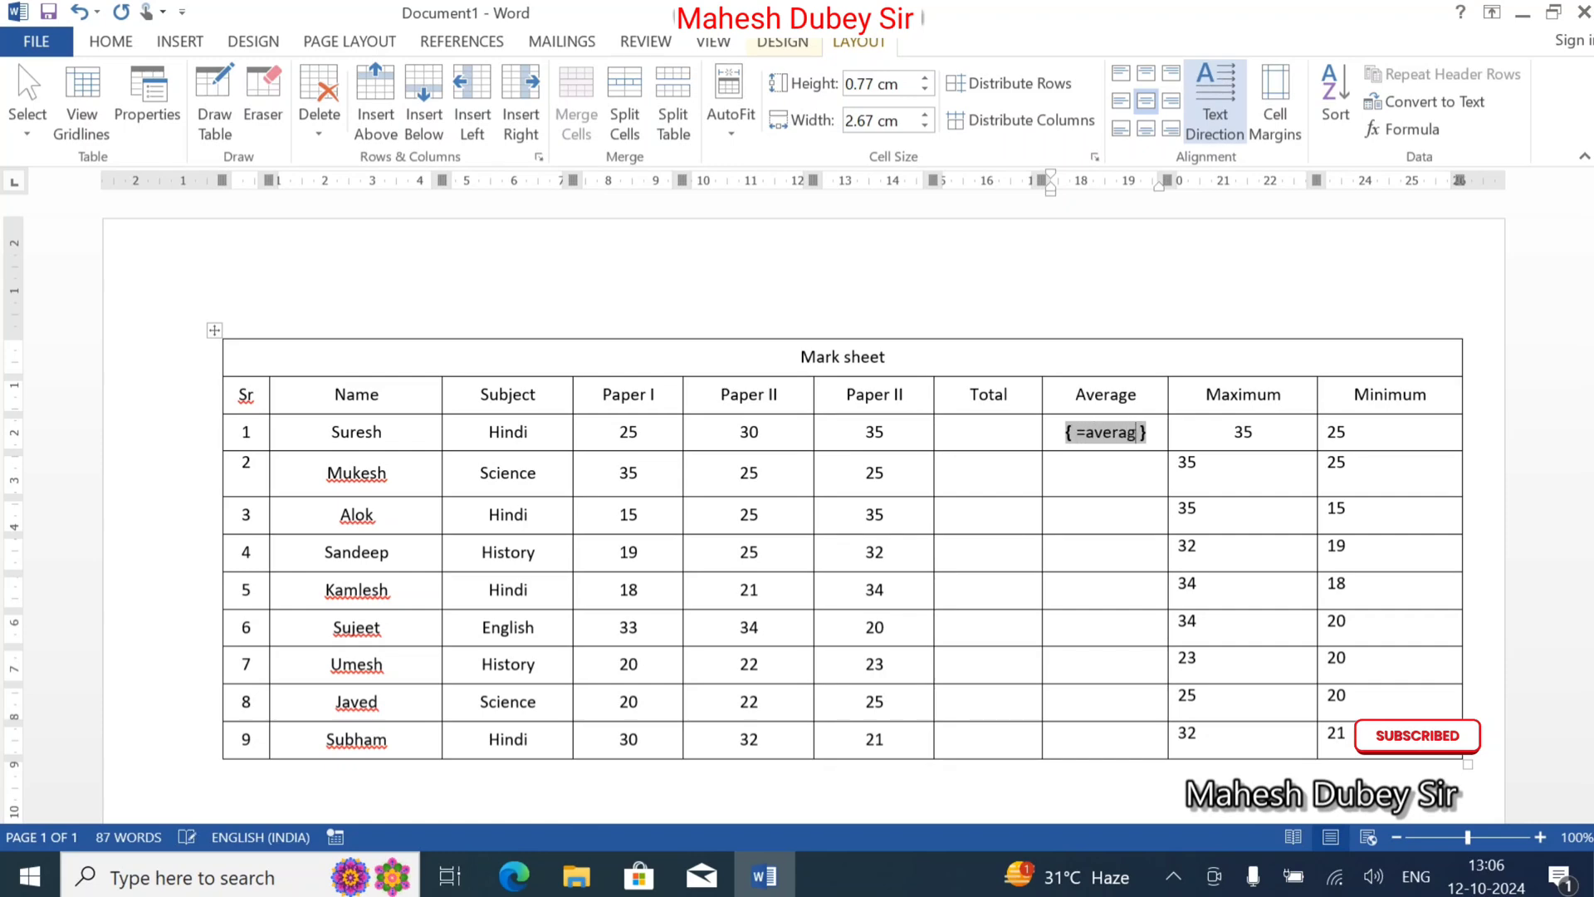
text((left))
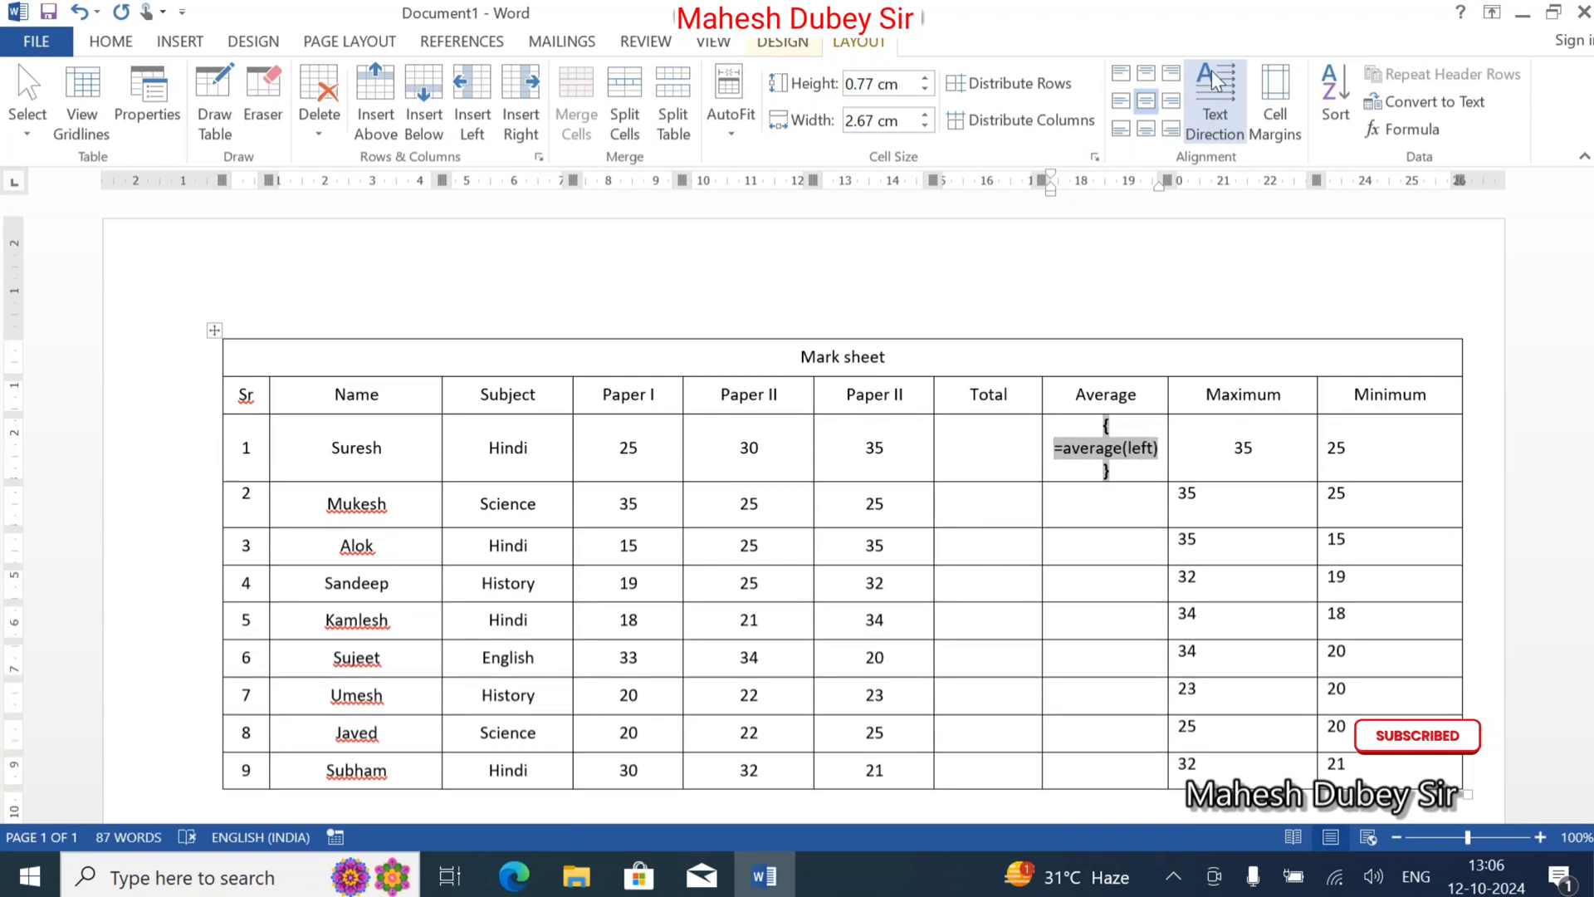
key(F9)
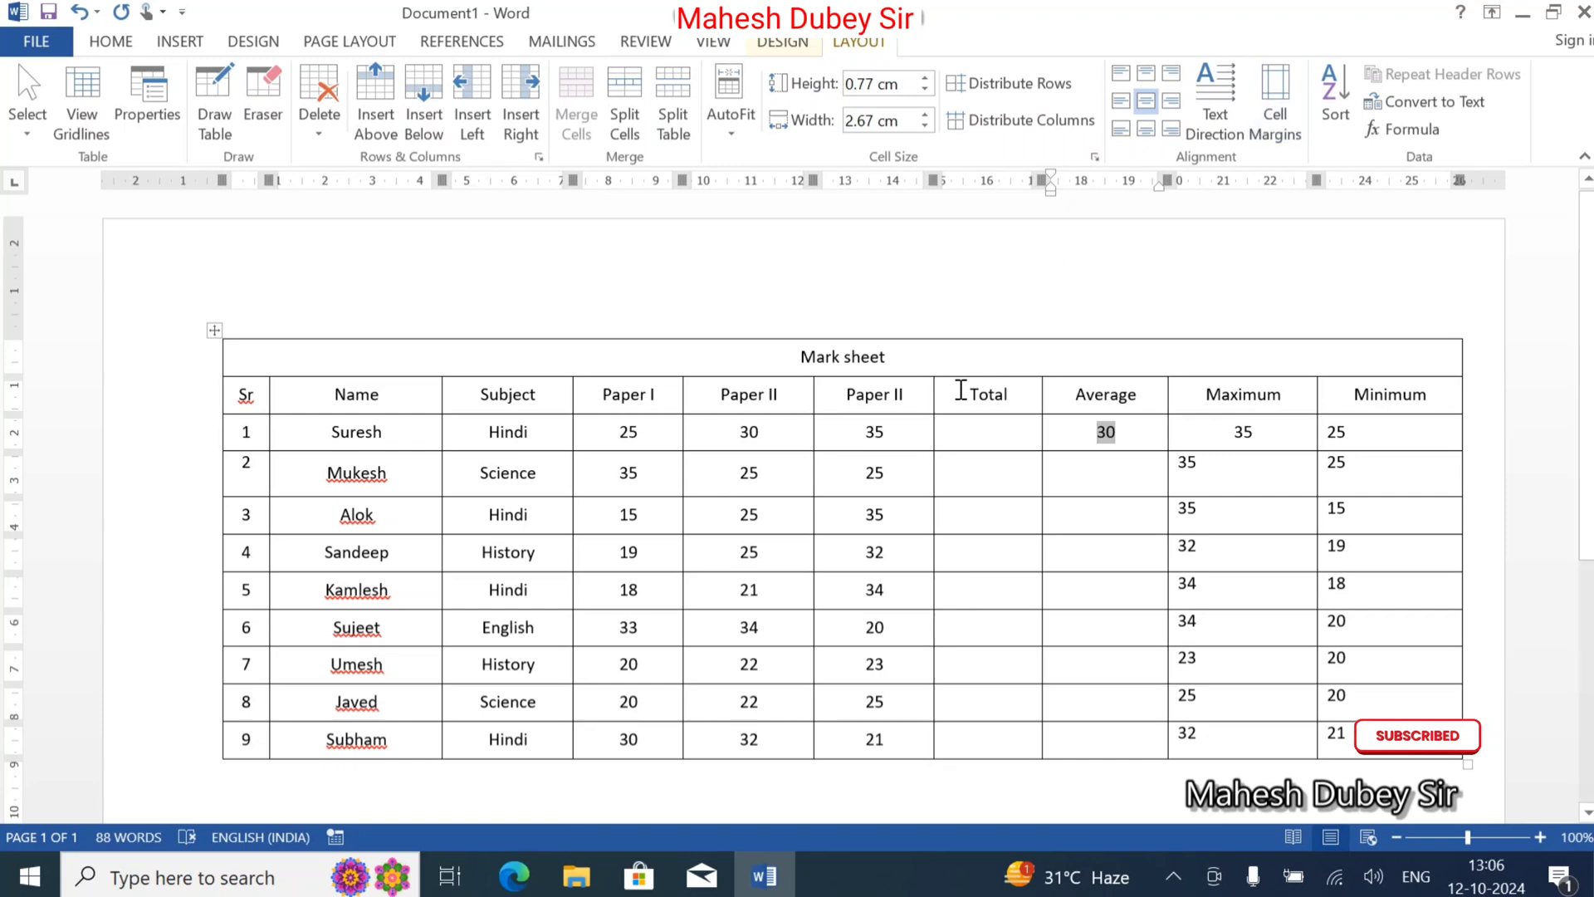
Paste the previously copied maximum field into rows 2 to 9 of the Average column and update the pasted fields.
drag(1082, 474, 1085, 741)
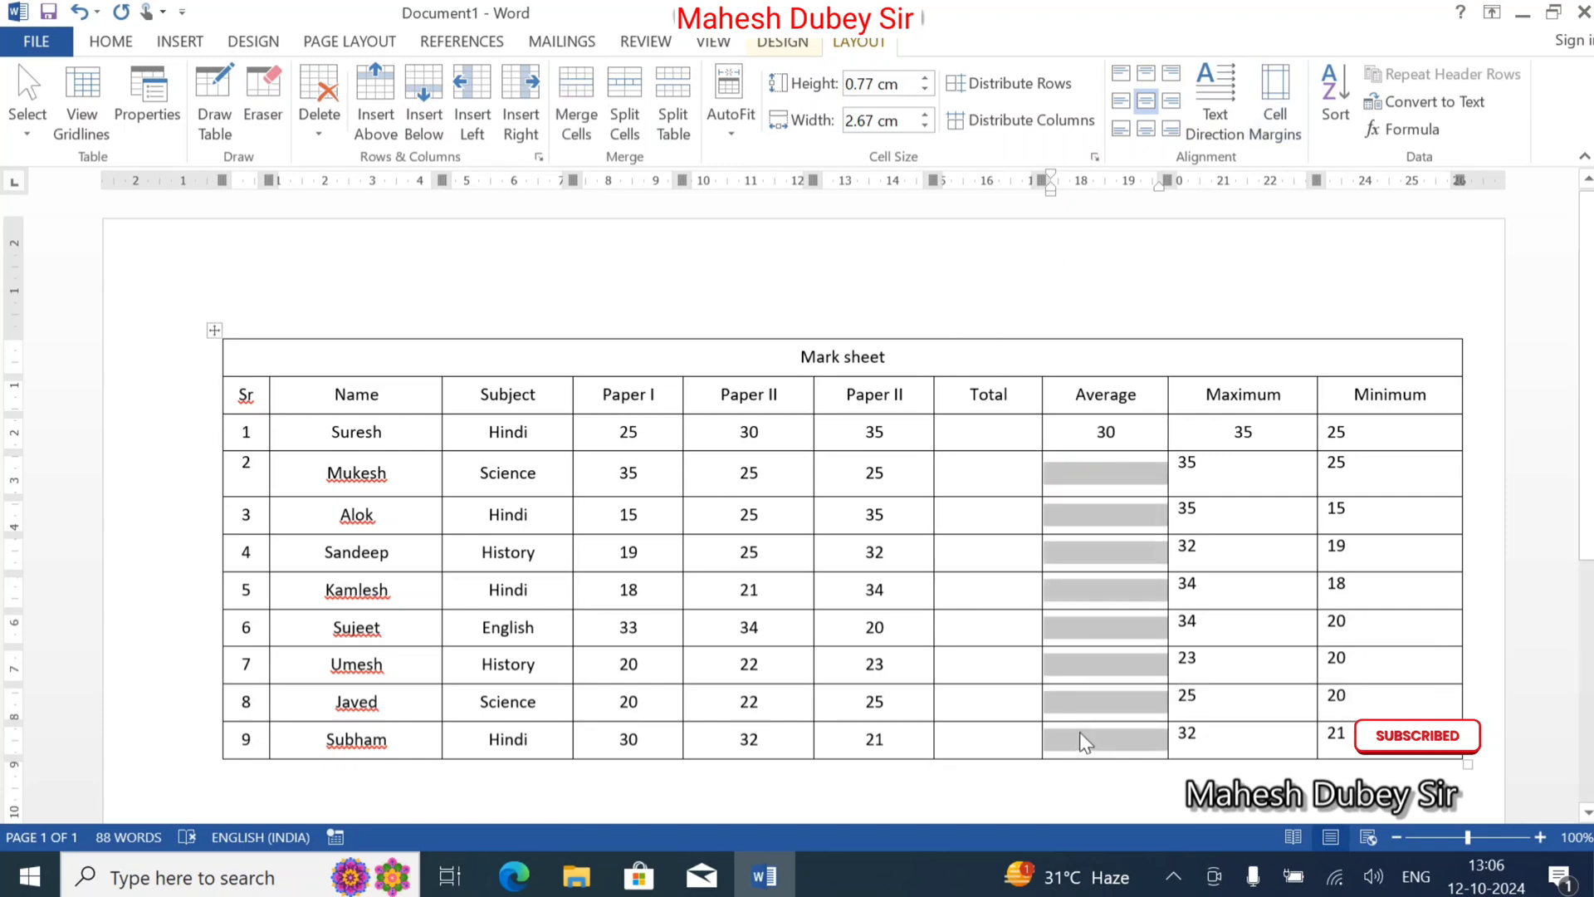
key(ctrl+v)
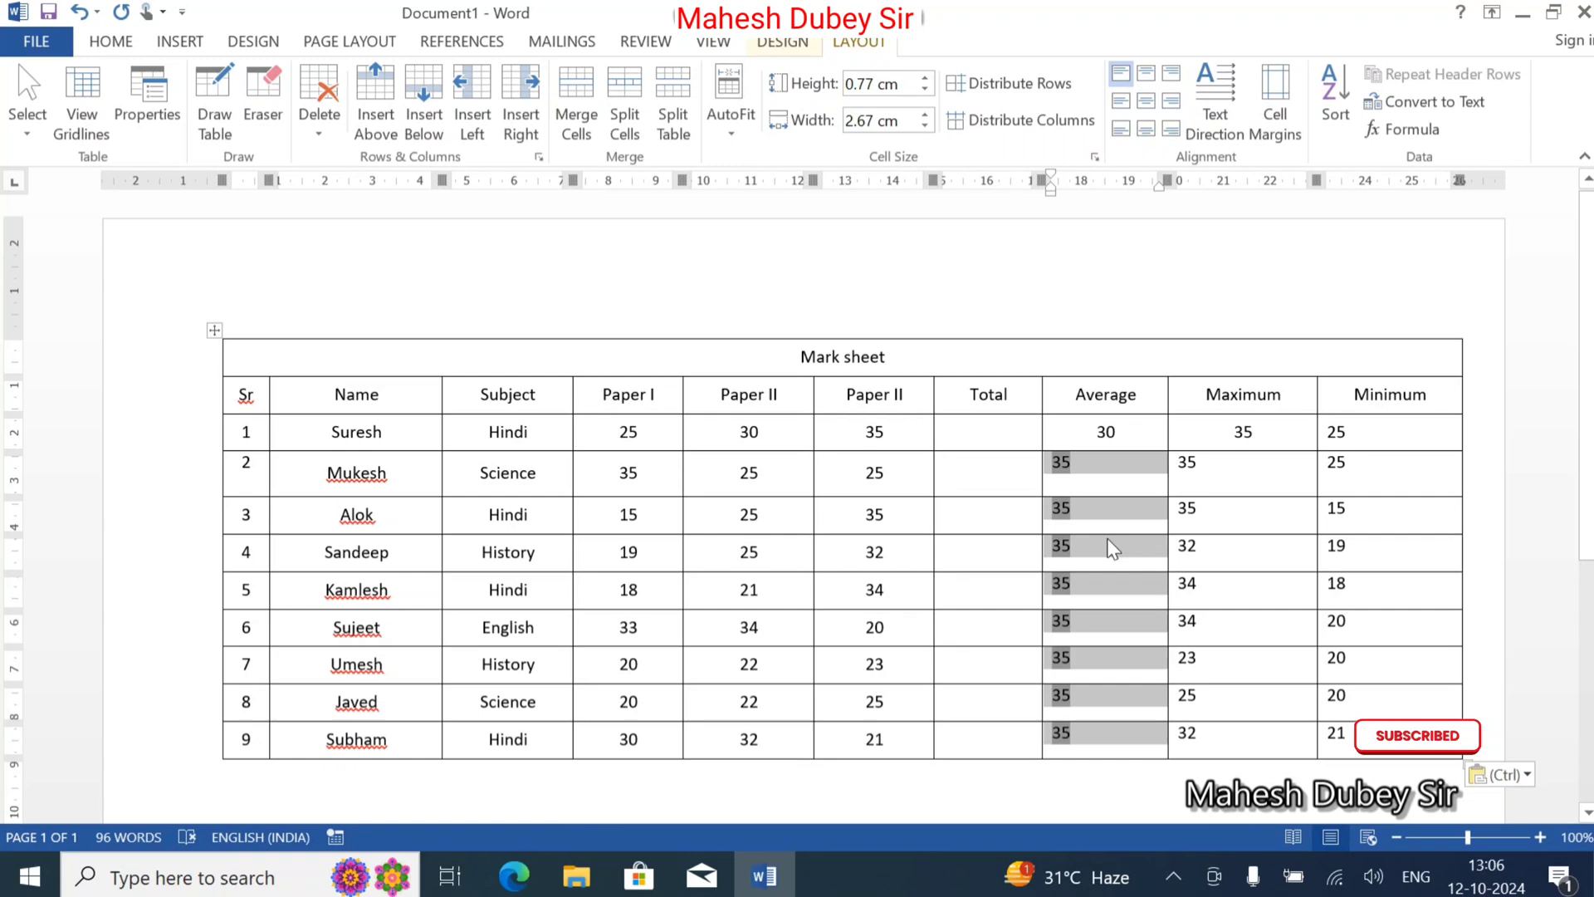
key(F9)
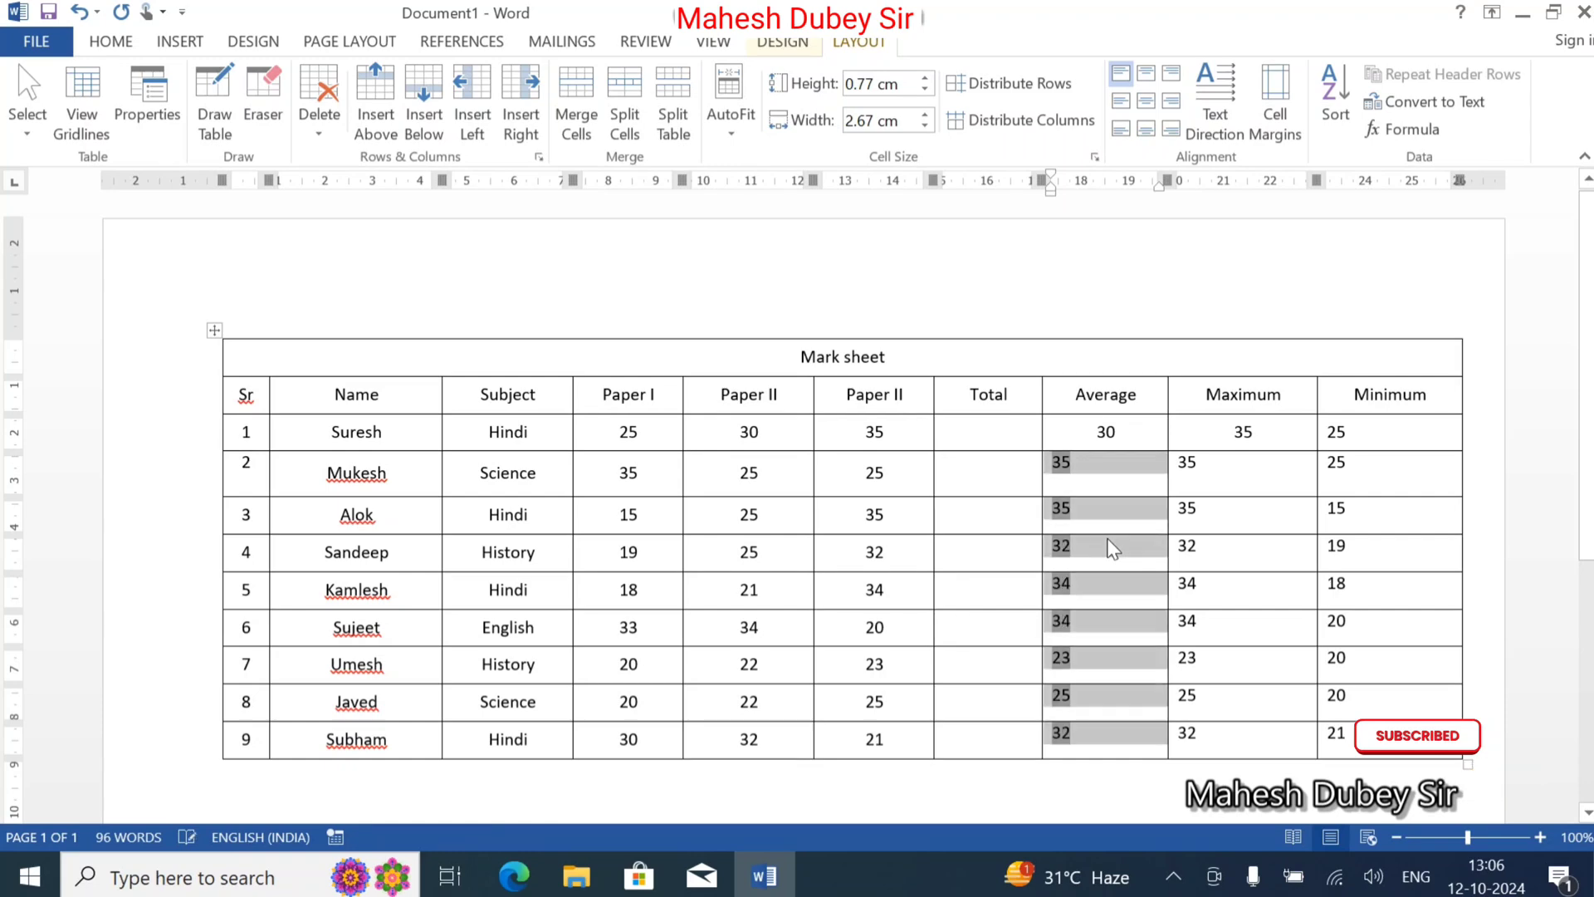
Insert a field with the formula =sum(left) in row 1 of the Total column and update it to calculate.
click(971, 437)
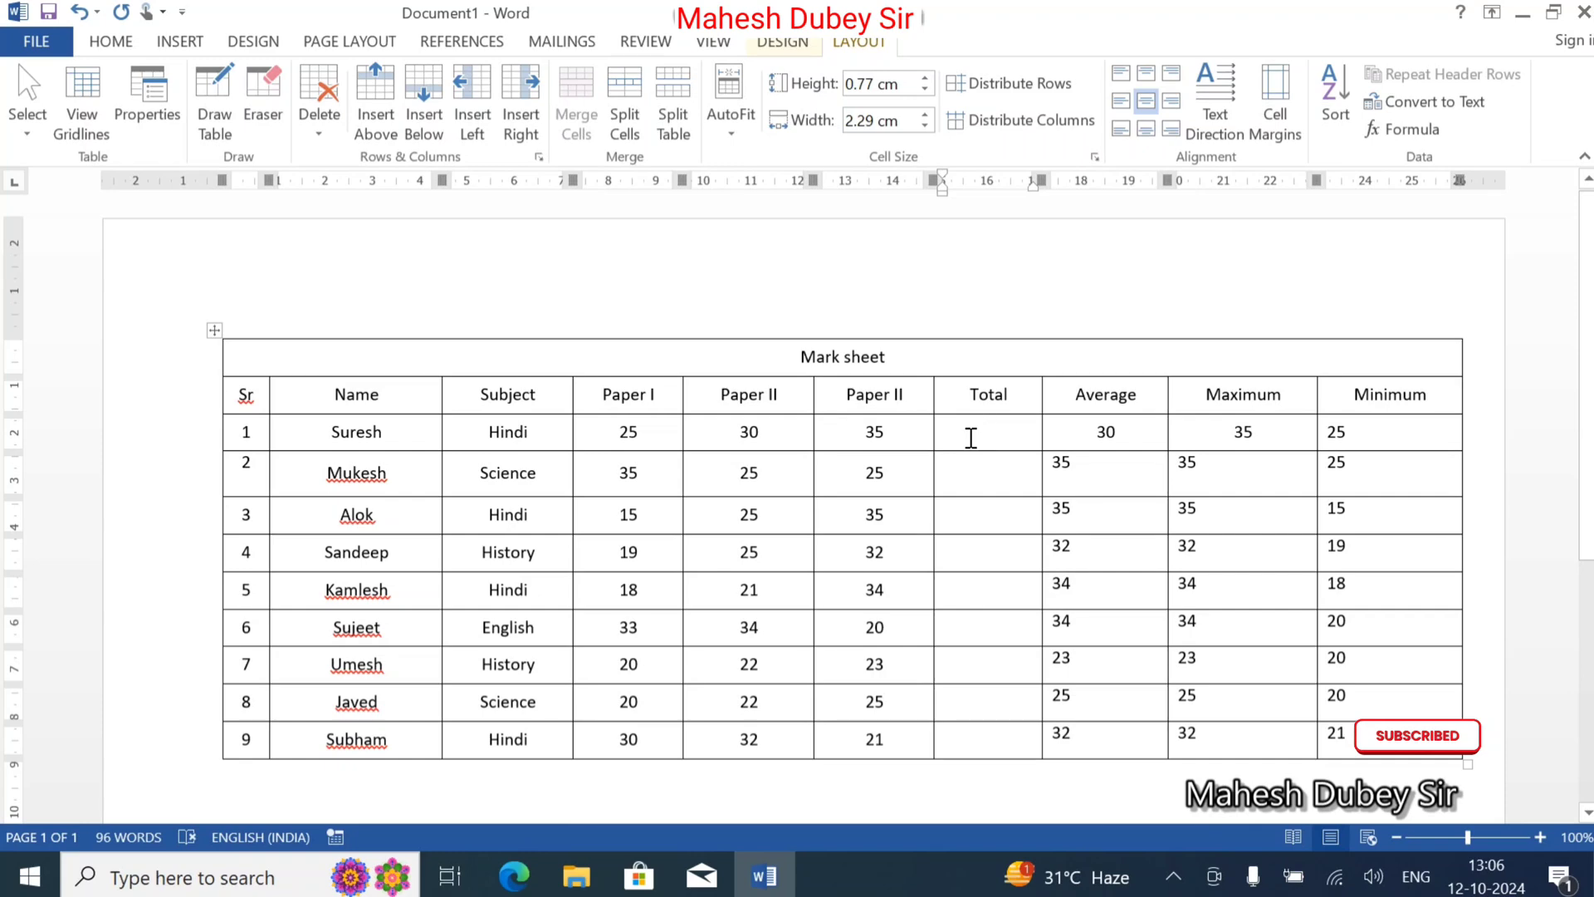
key(ctrl+F9)
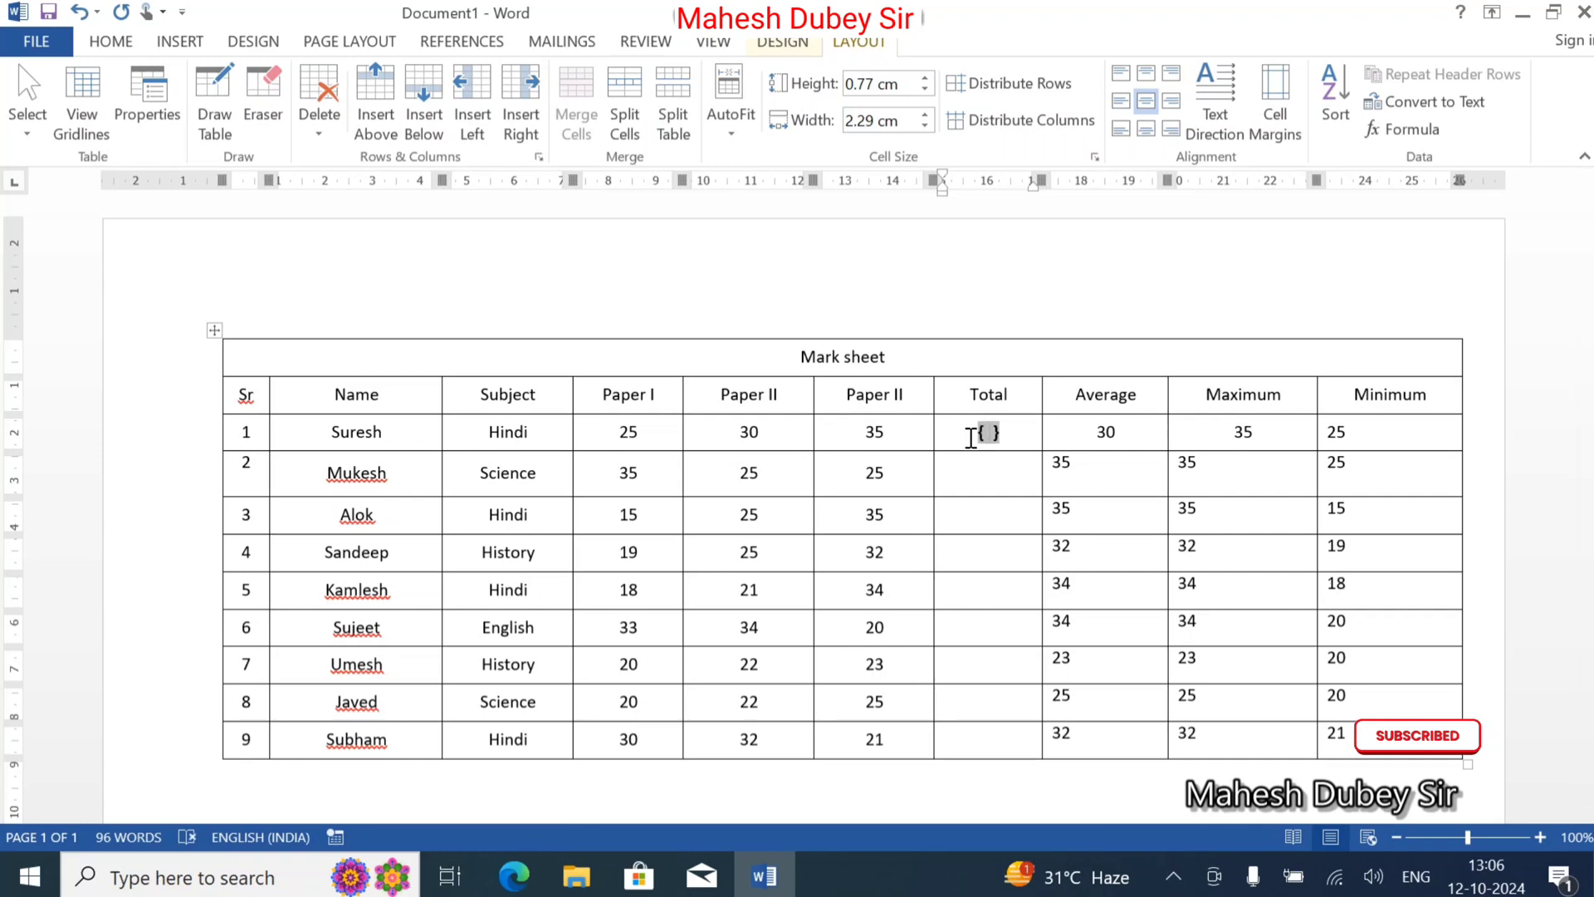
text(=sum(left)
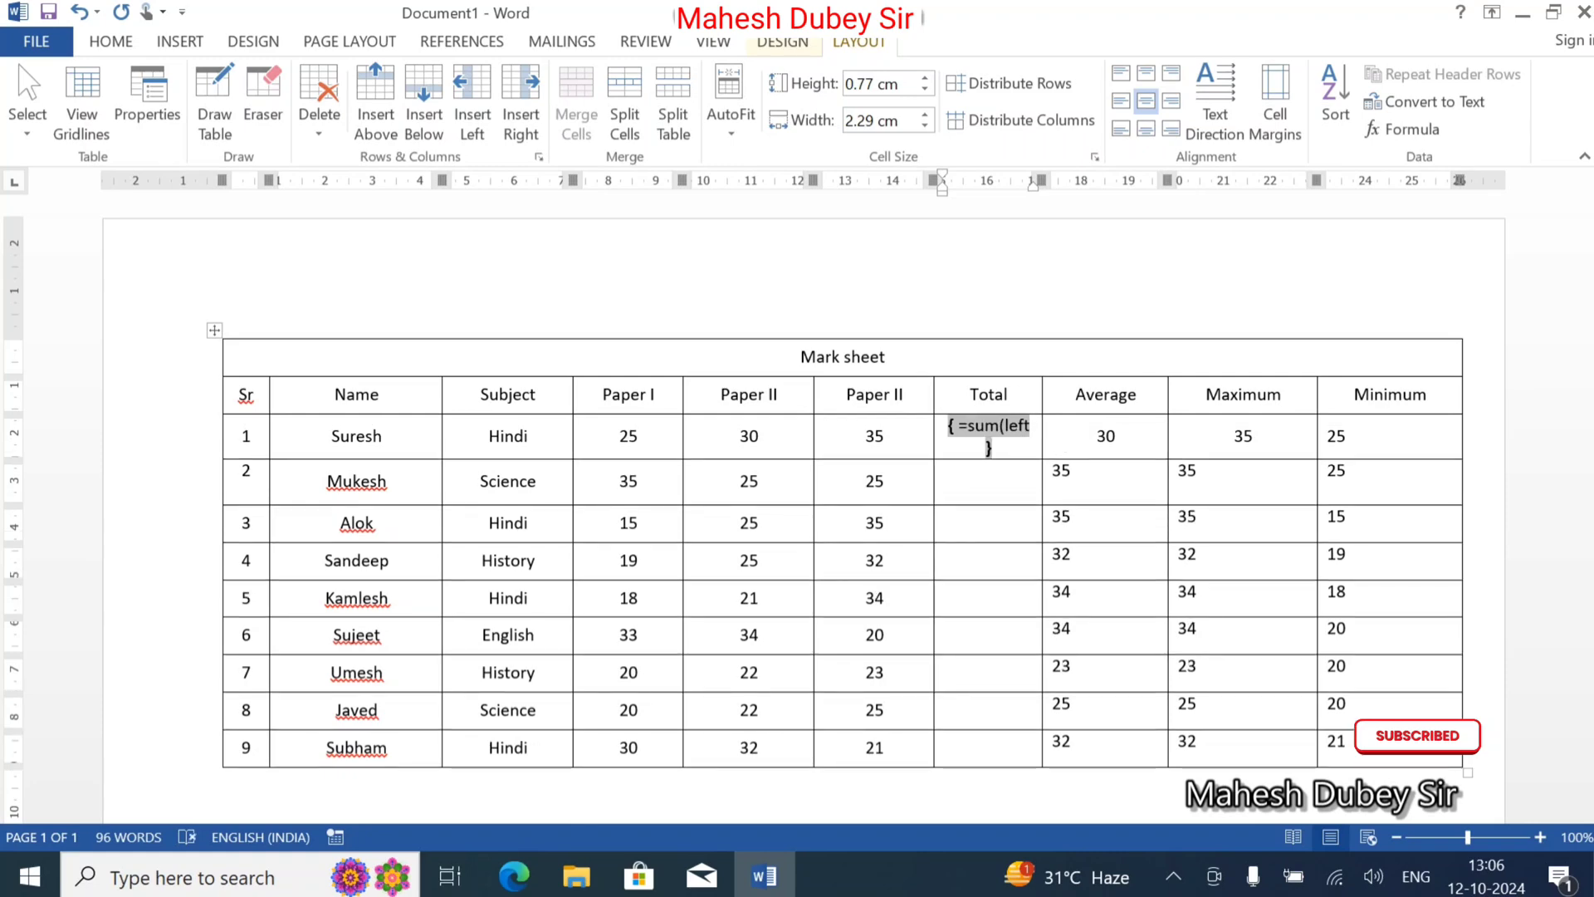
text())
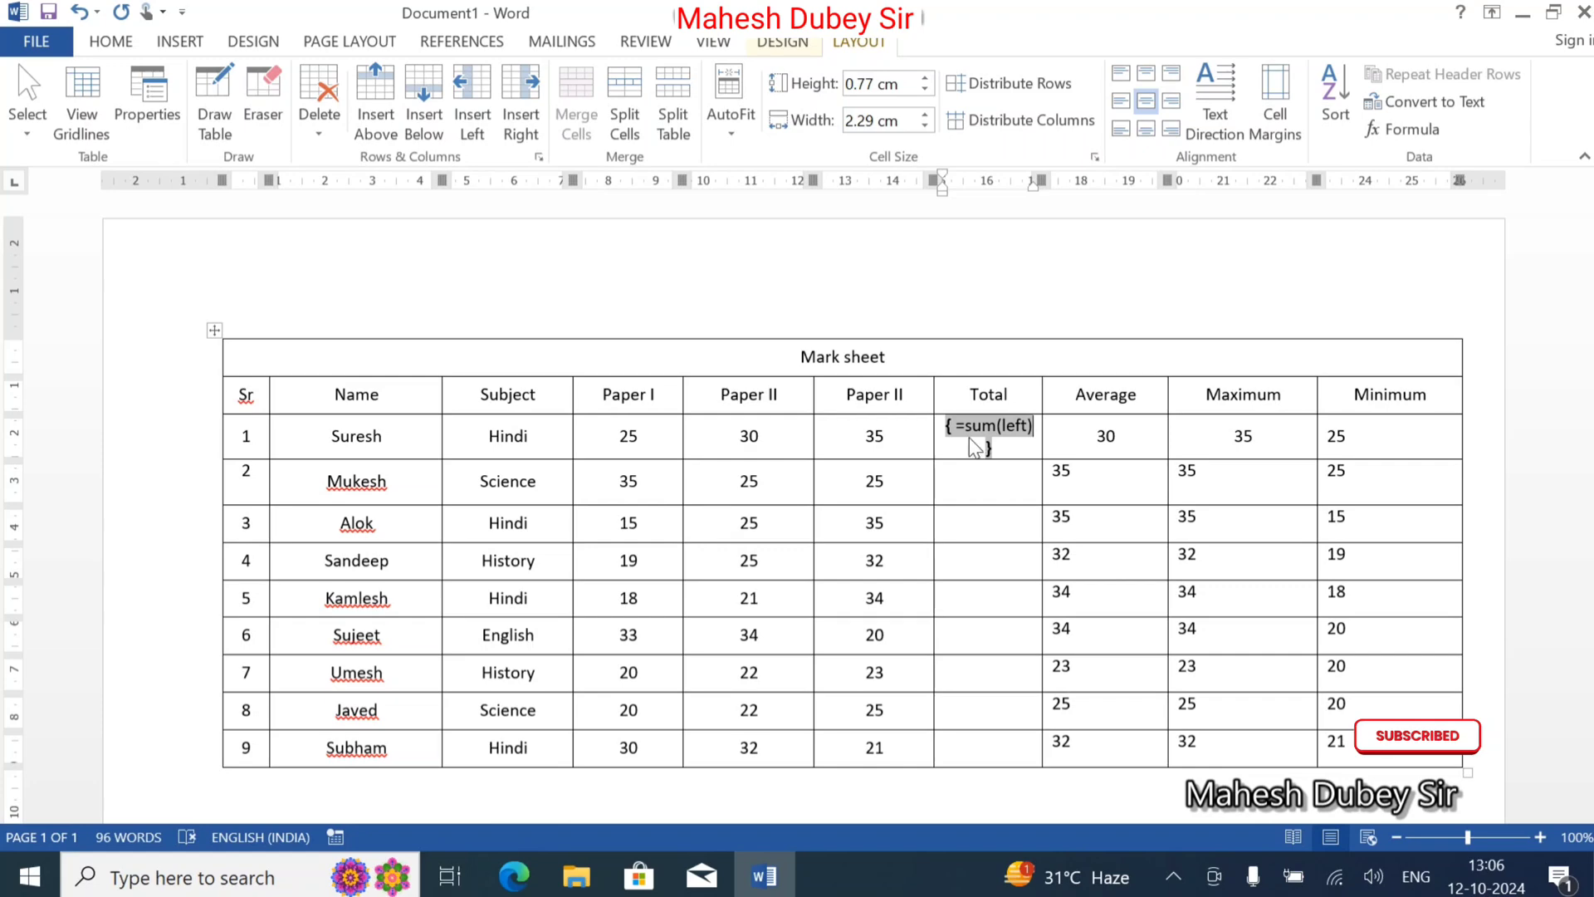
key(F9)
Copy the row 1 Total formula field into rows 2 to 9 of the Total column and update the pasted fields.
drag(1007, 437, 983, 746)
click(991, 475)
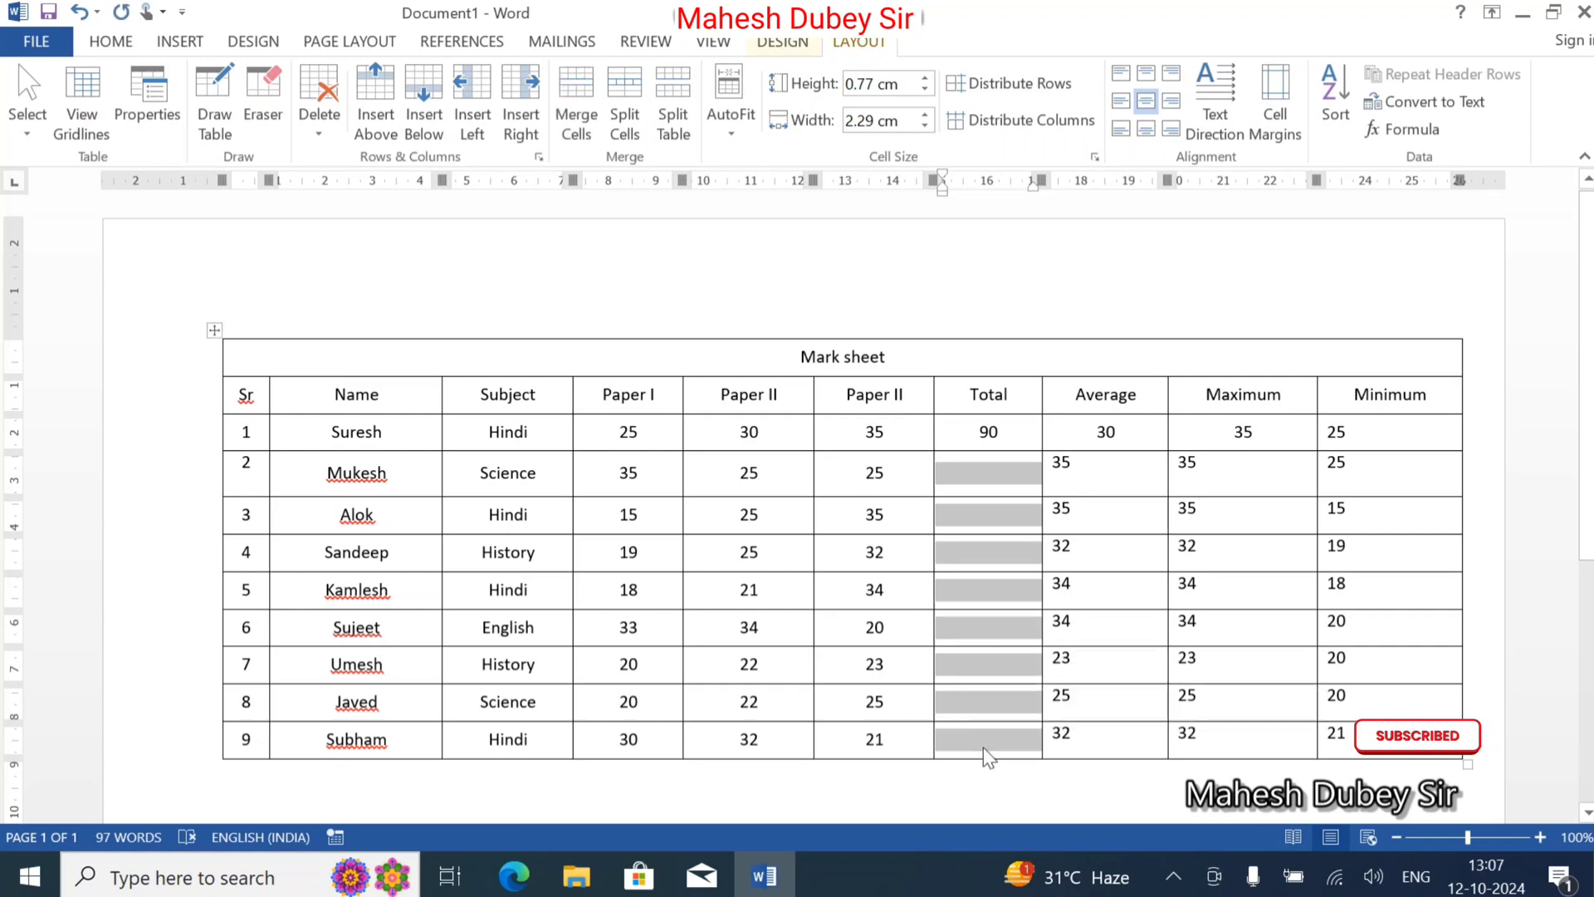
key(ctrl+v)
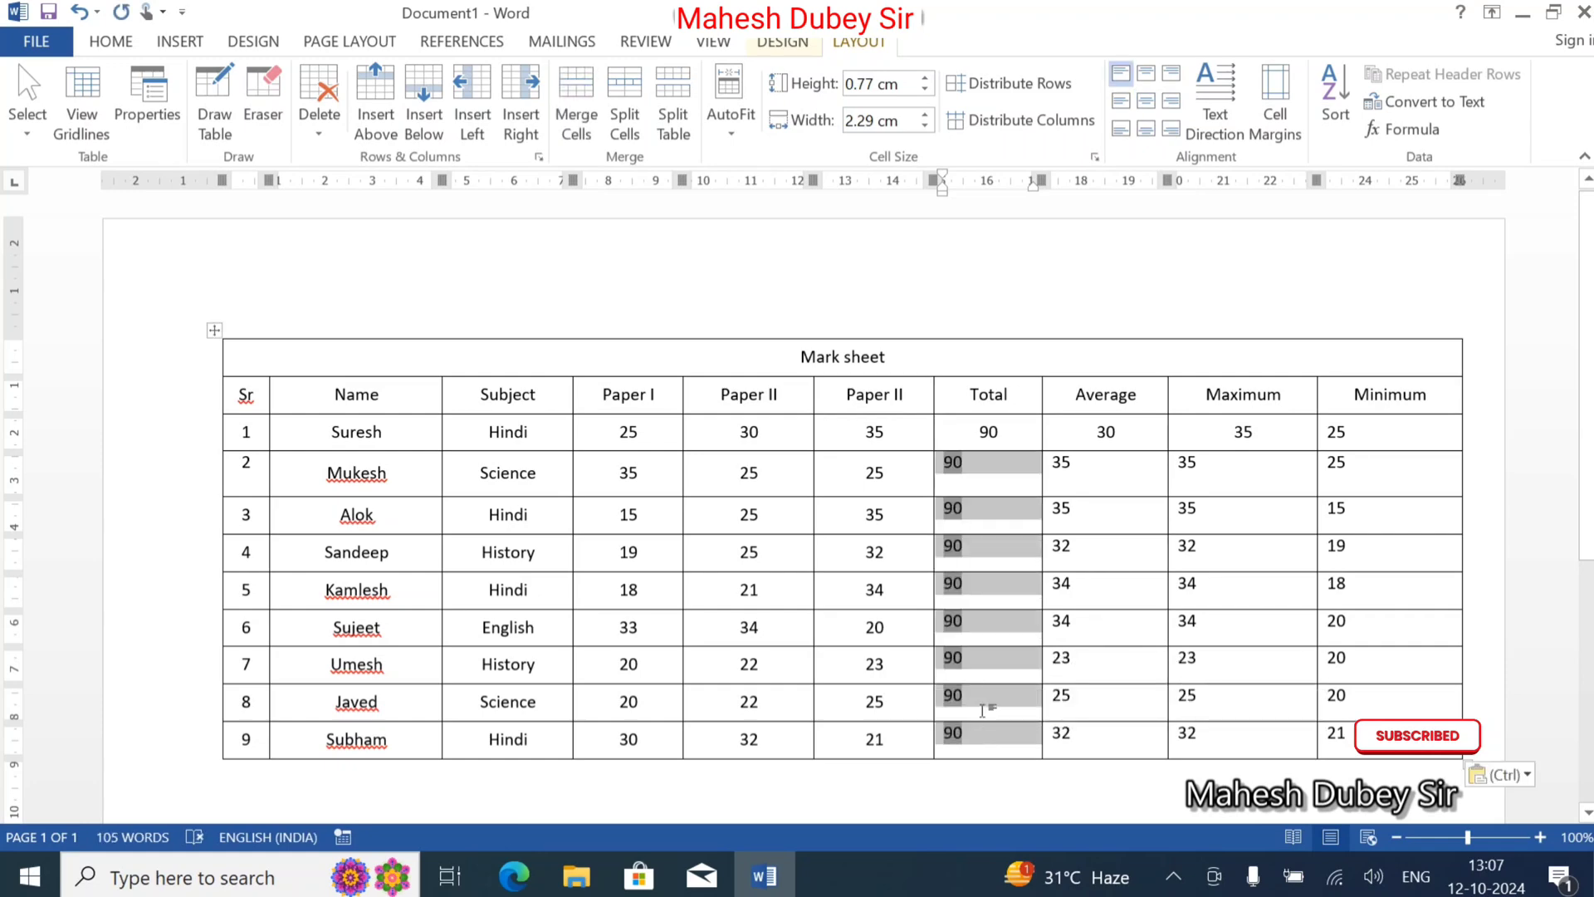
key(F9)
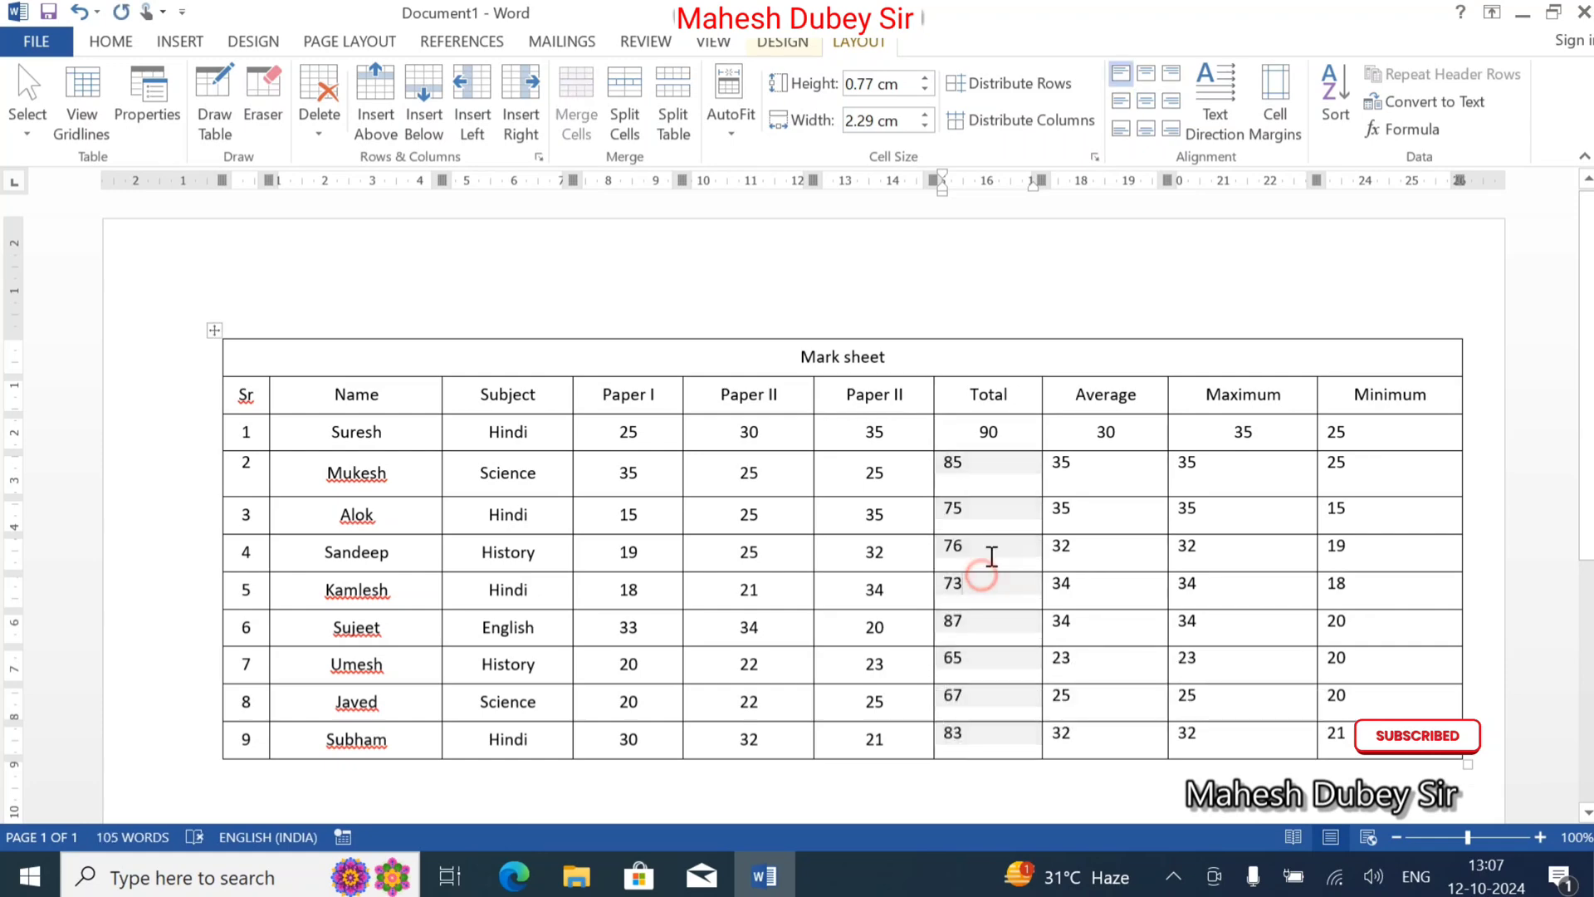
click(978, 584)
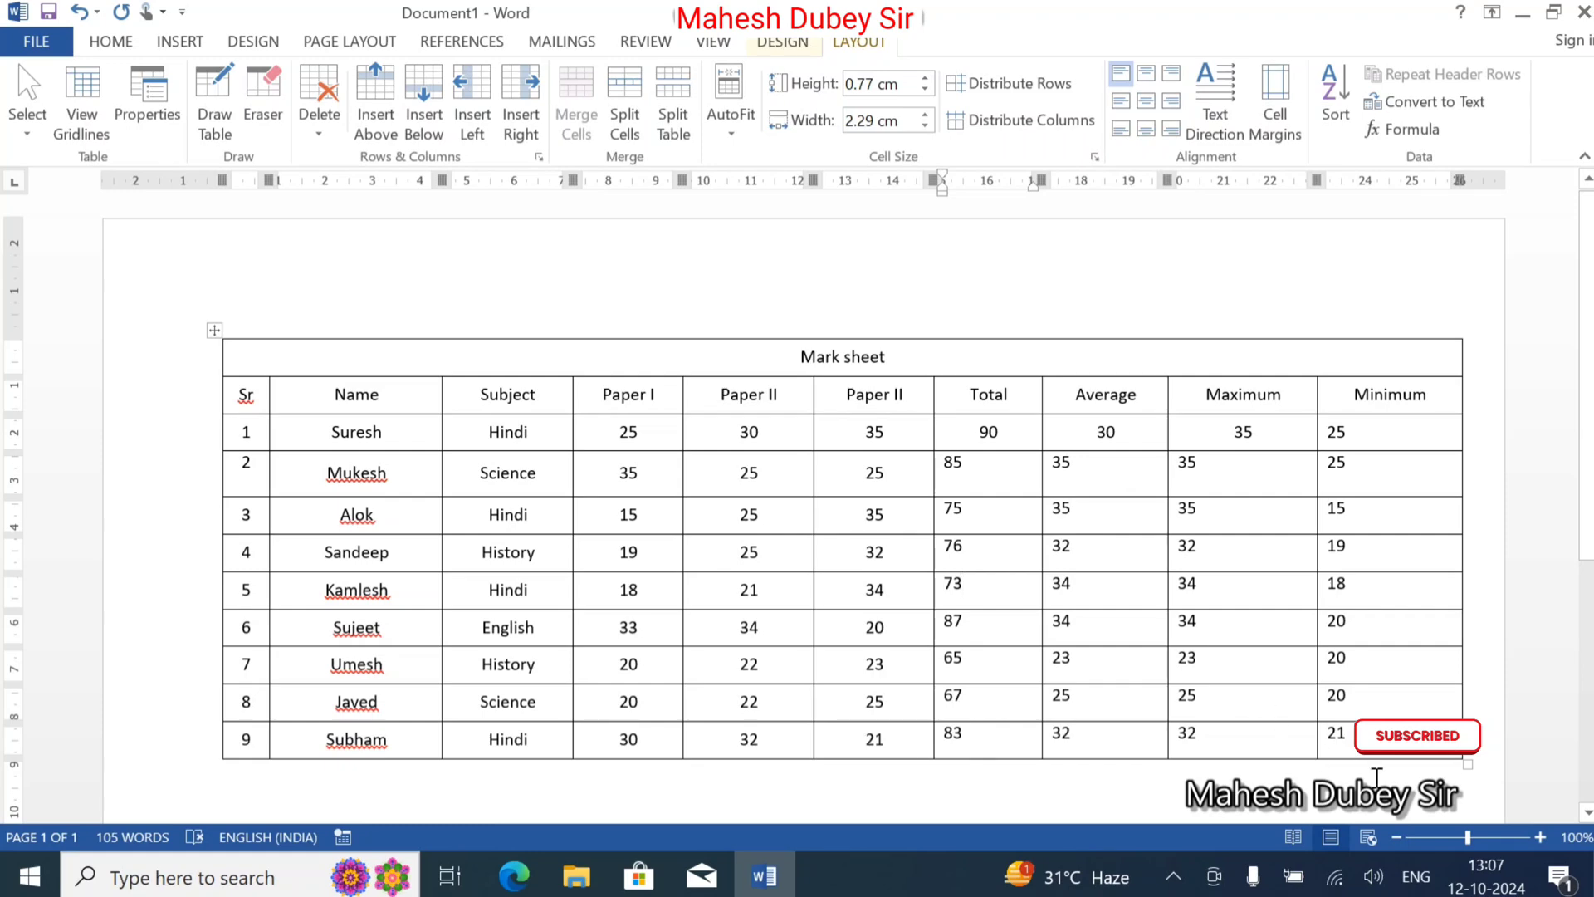
Center all cells from Paper I to Minimum in rows 1 to 9 both horizontally and vertically.
click(1329, 614)
drag(628, 448, 914, 552)
drag(1062, 627, 1362, 735)
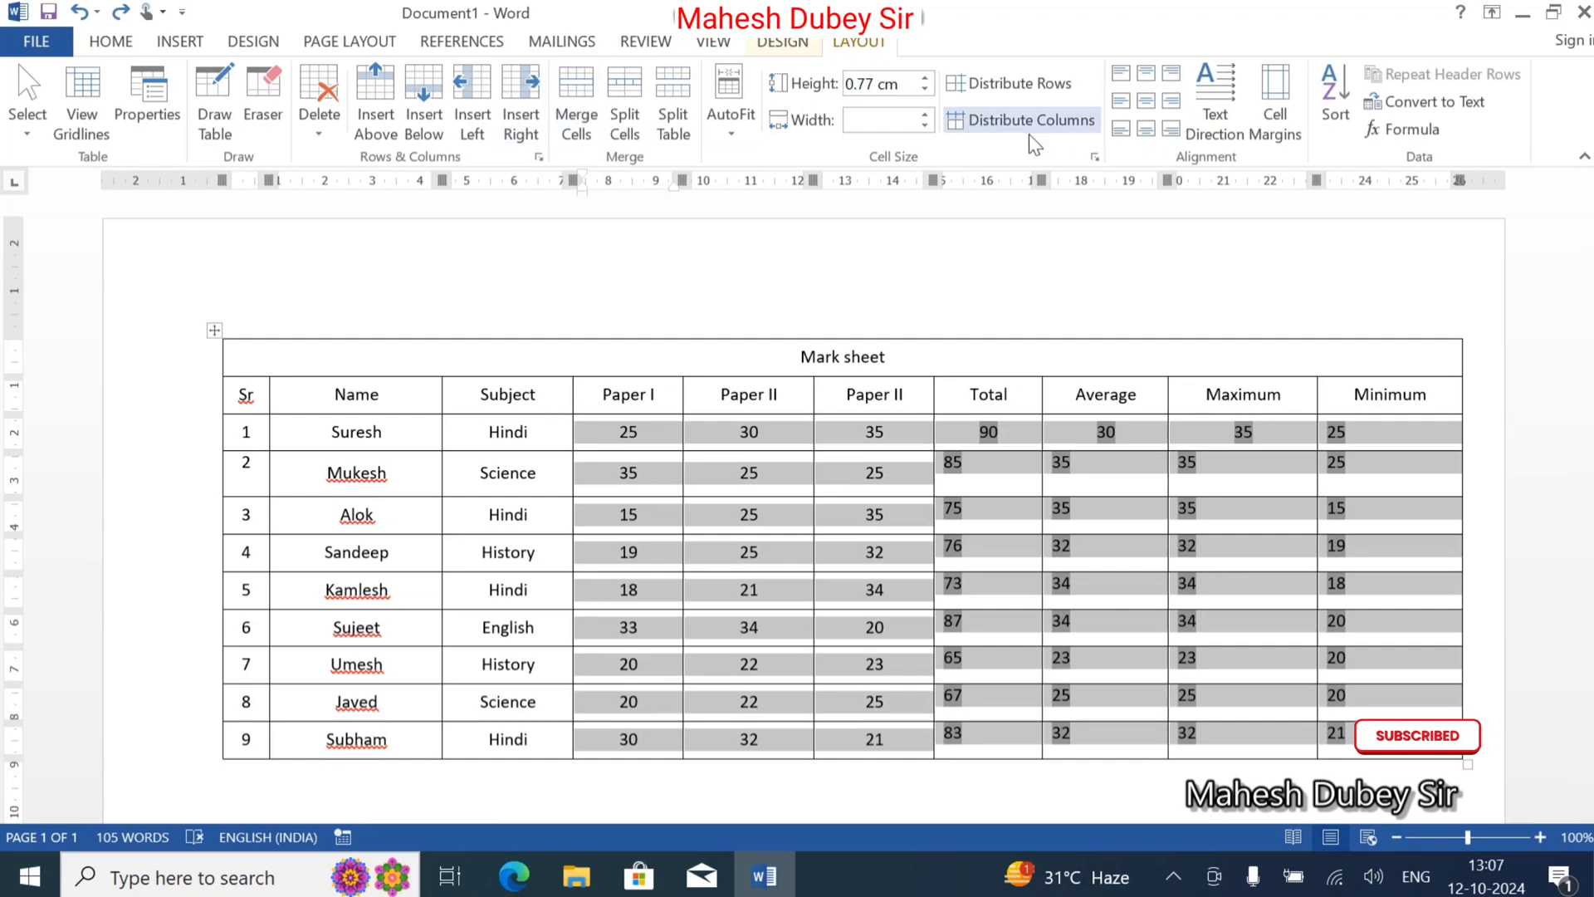
click(1146, 100)
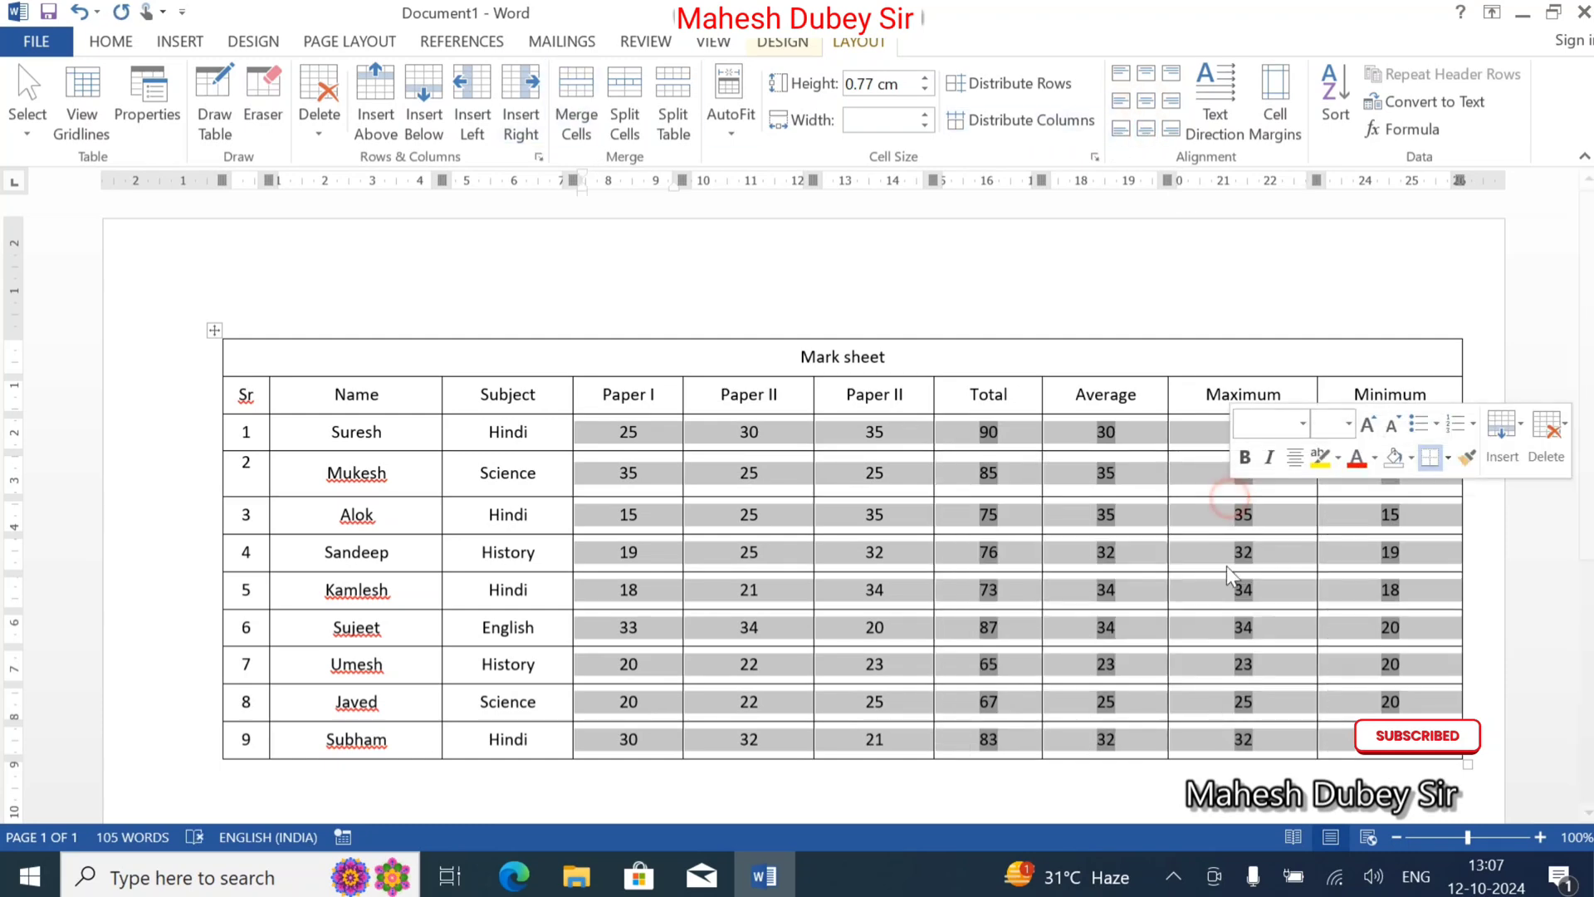
click(1268, 565)
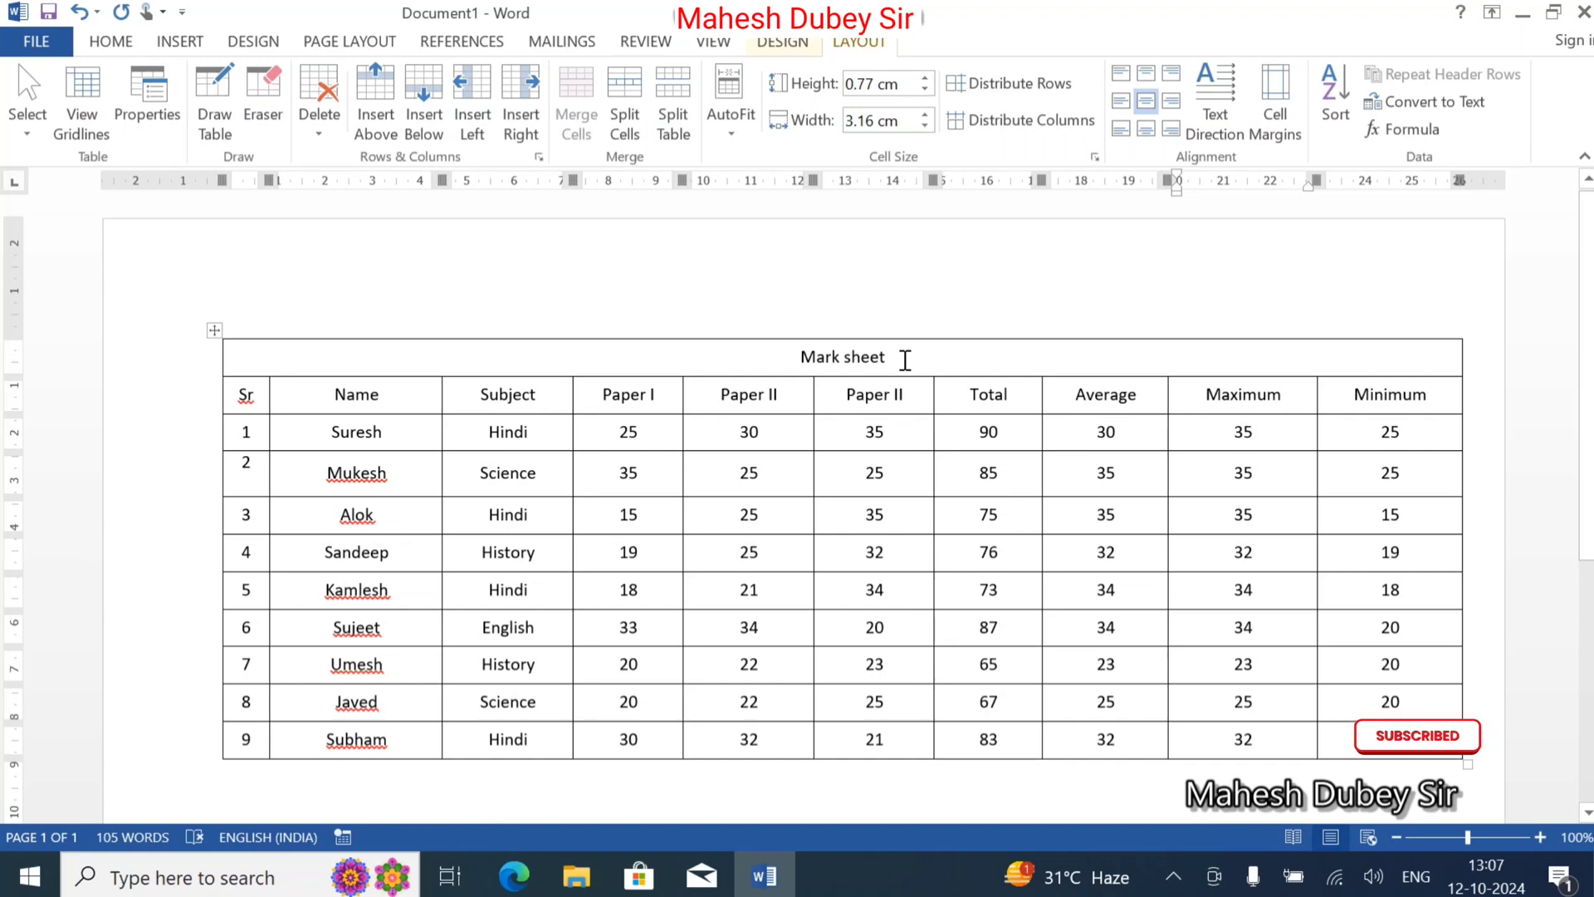
Format the "Mark sheet" title text as 16 pt, bold and red.
drag(906, 356, 788, 355)
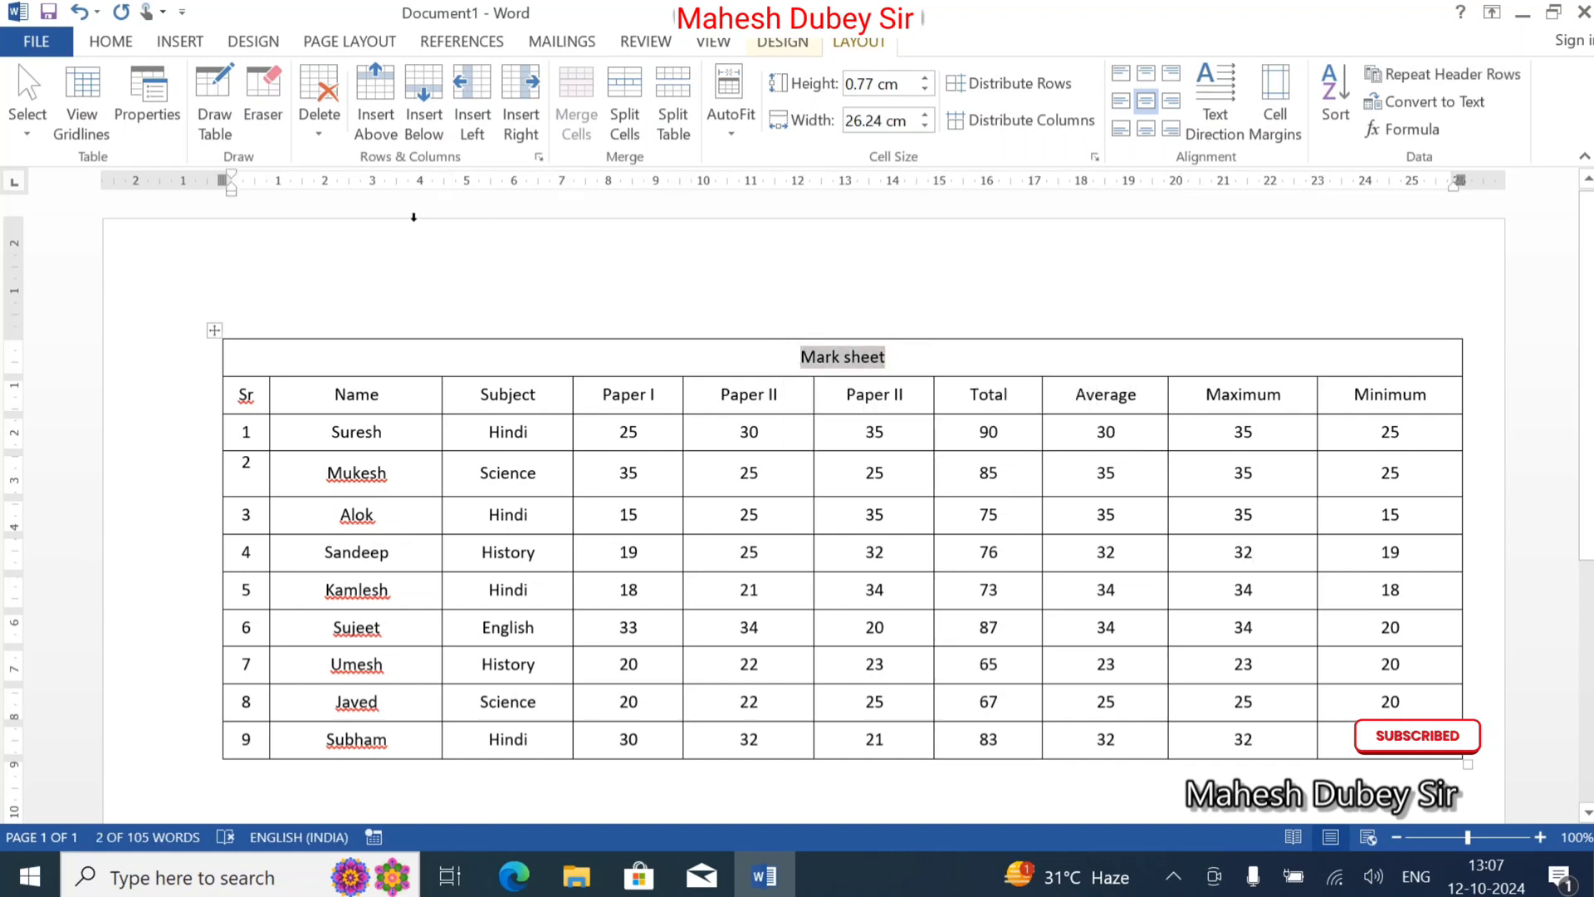
click(112, 43)
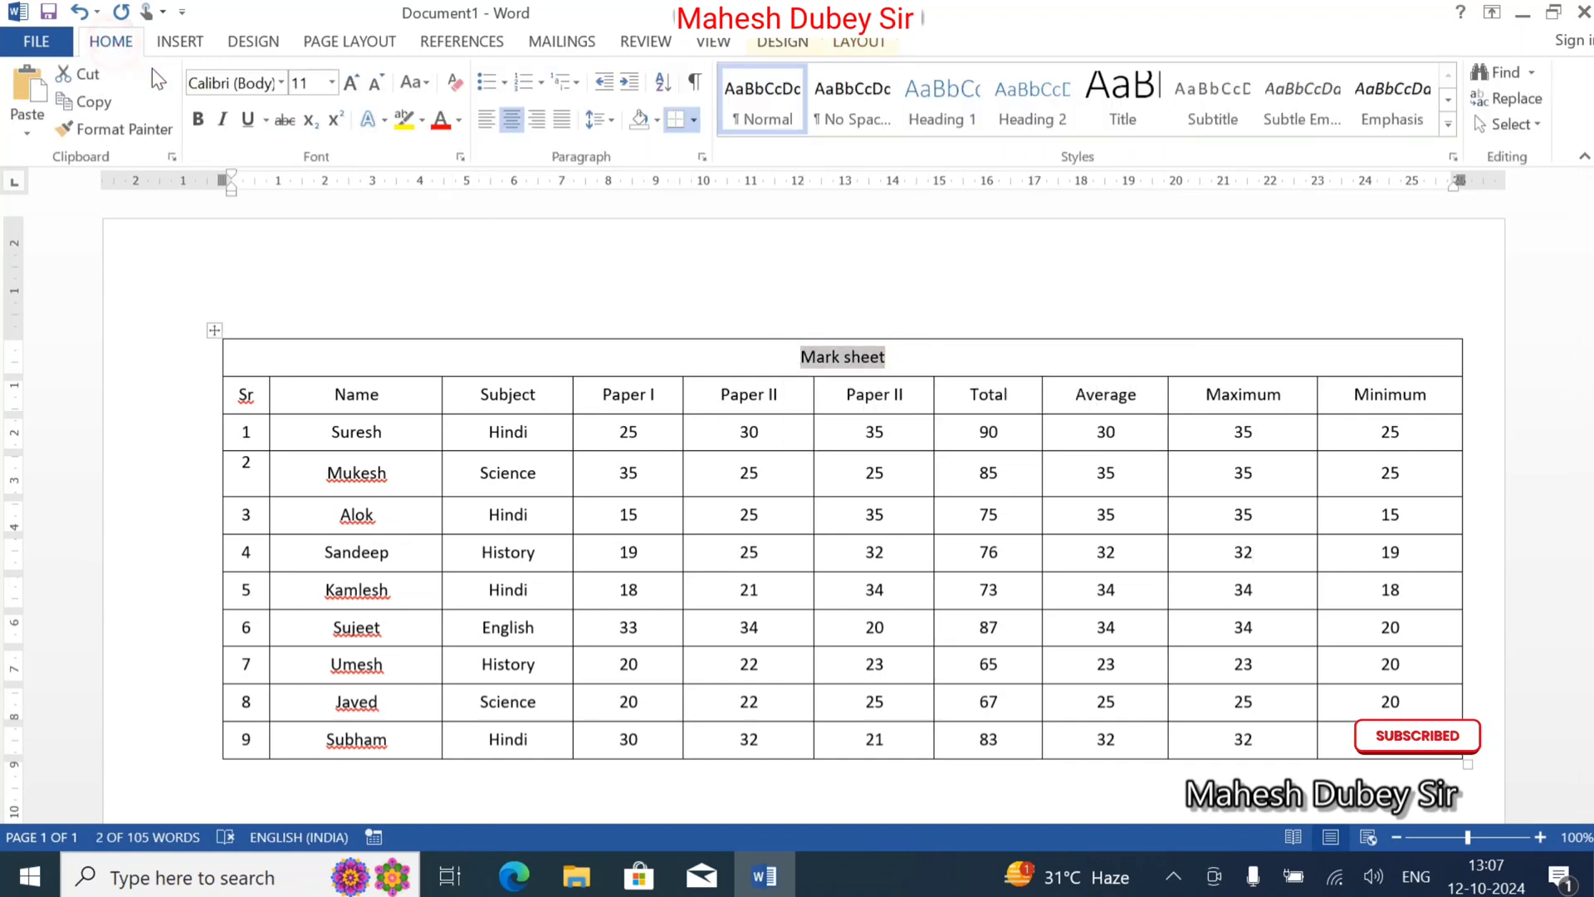
click(353, 83)
click(352, 83)
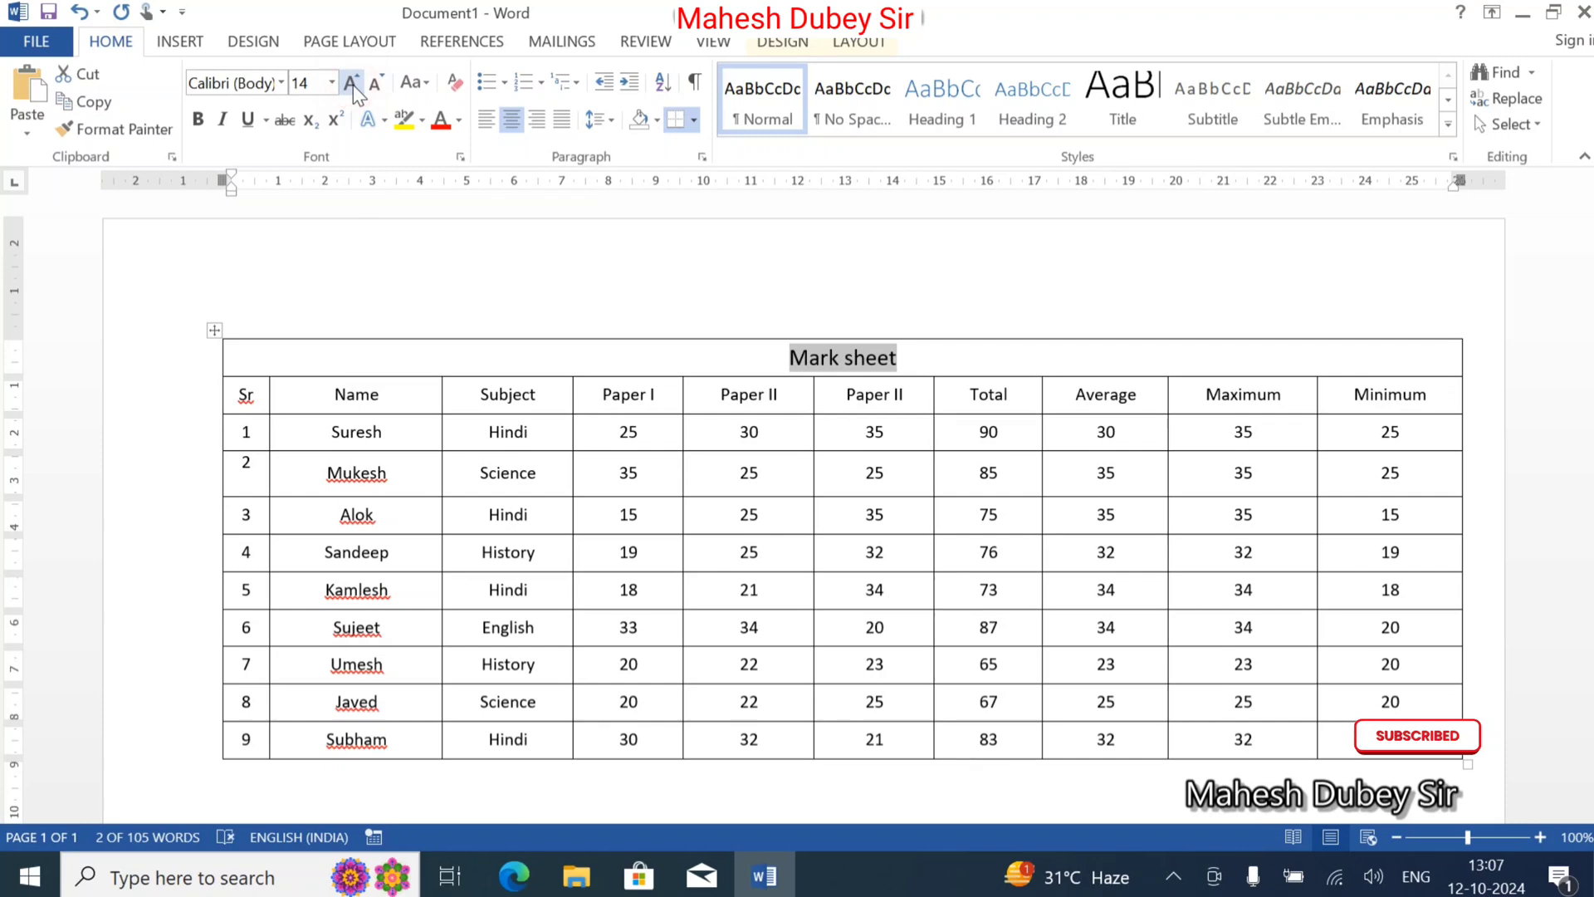
click(352, 83)
key(ctrl+b)
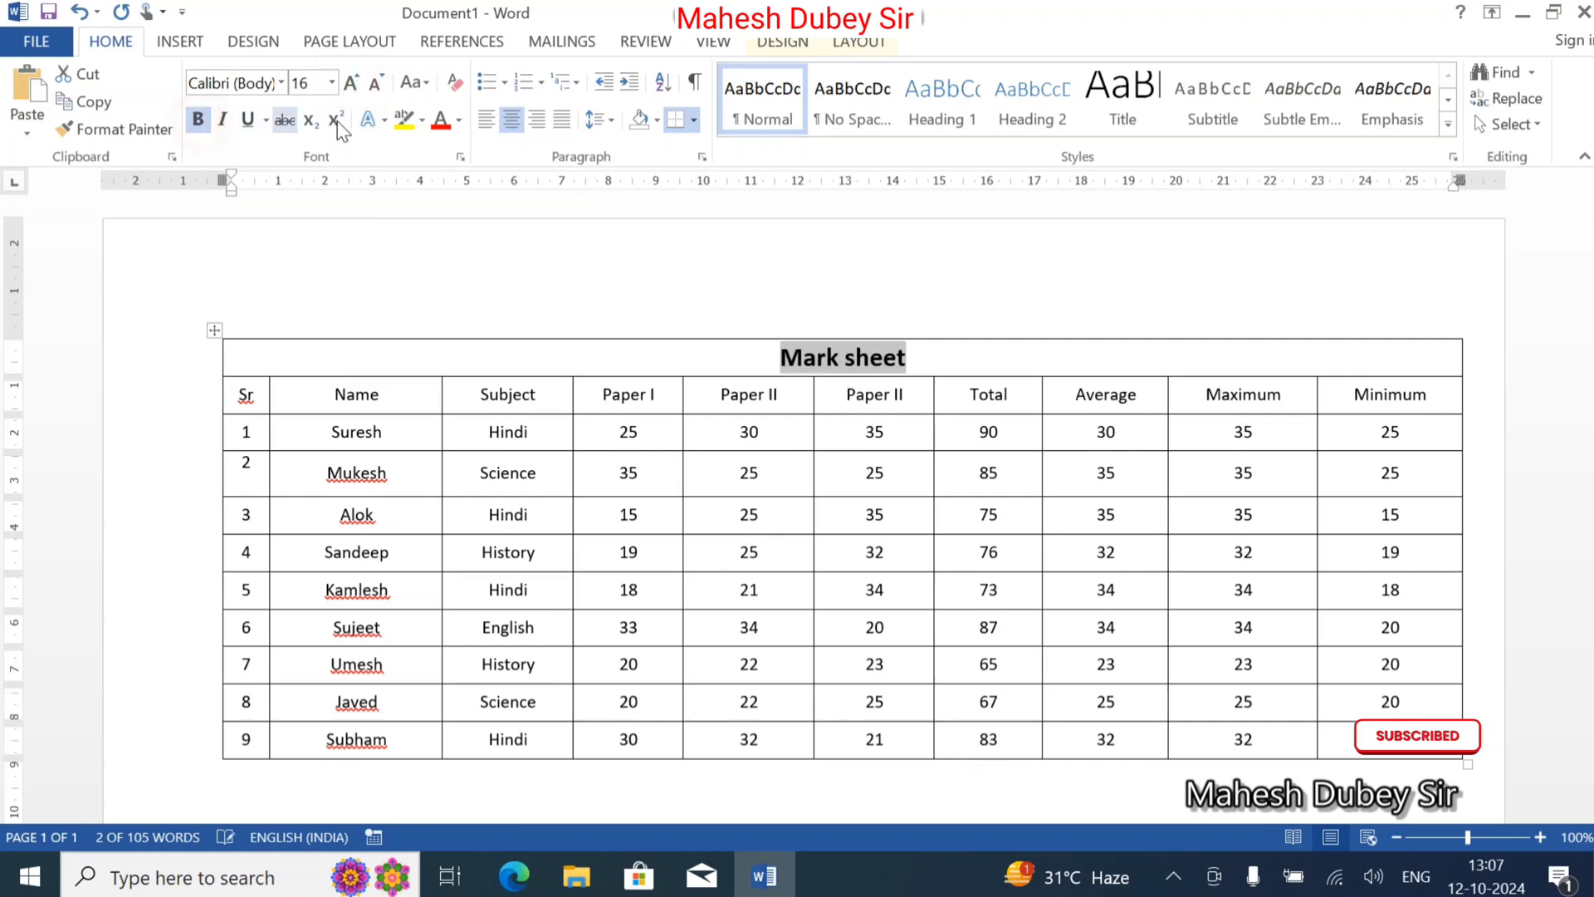
click(439, 119)
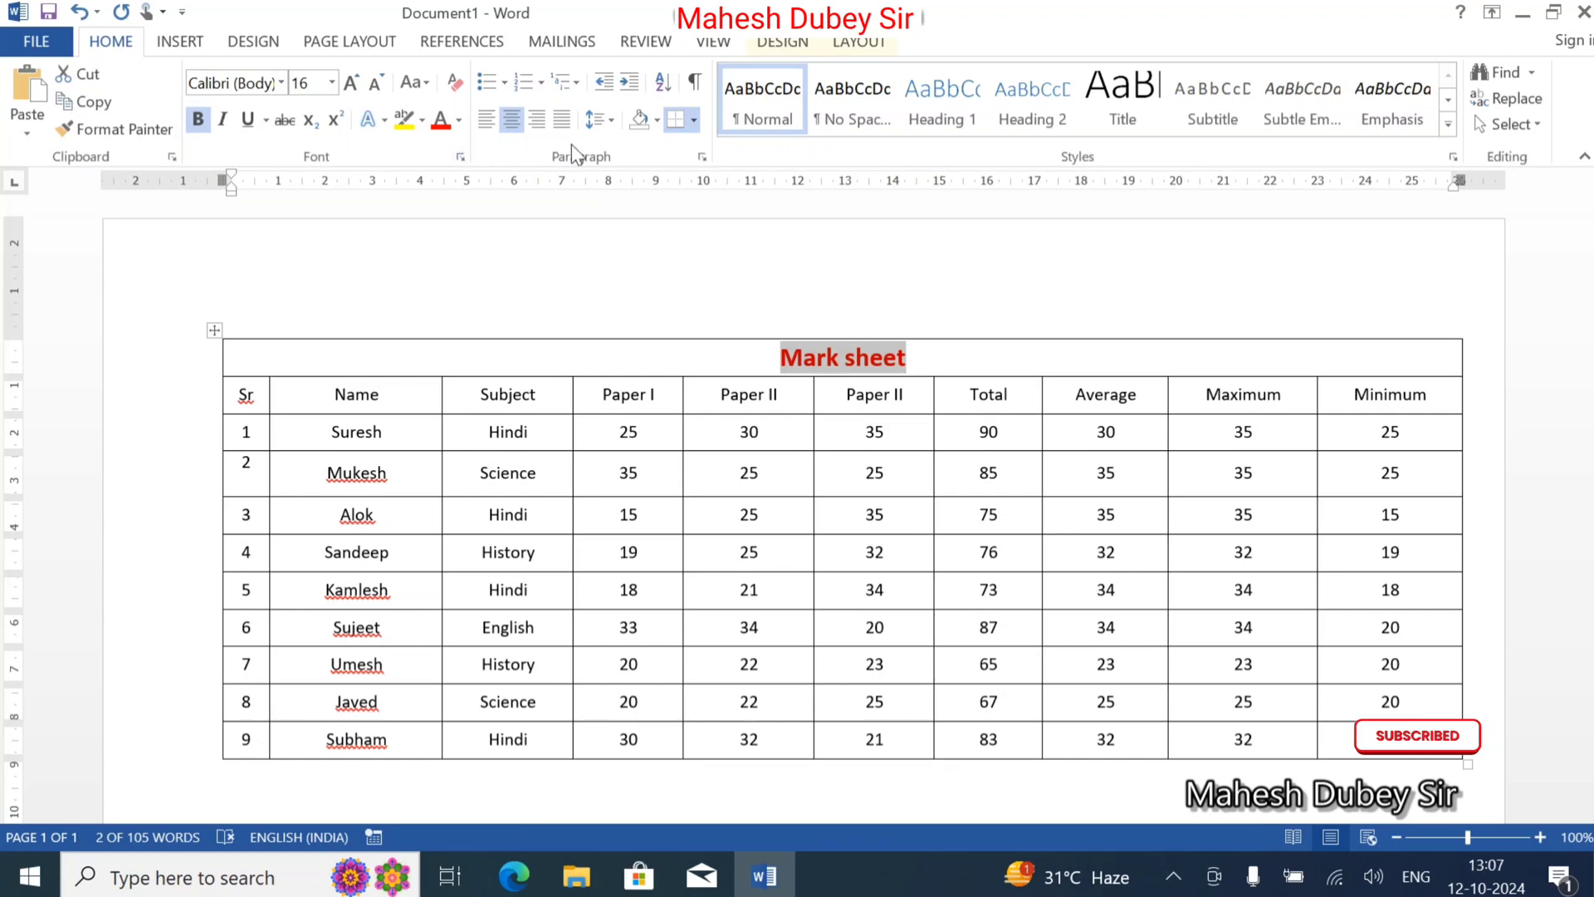
Shade the "Mark sheet" title row with the standard orange color.
click(661, 117)
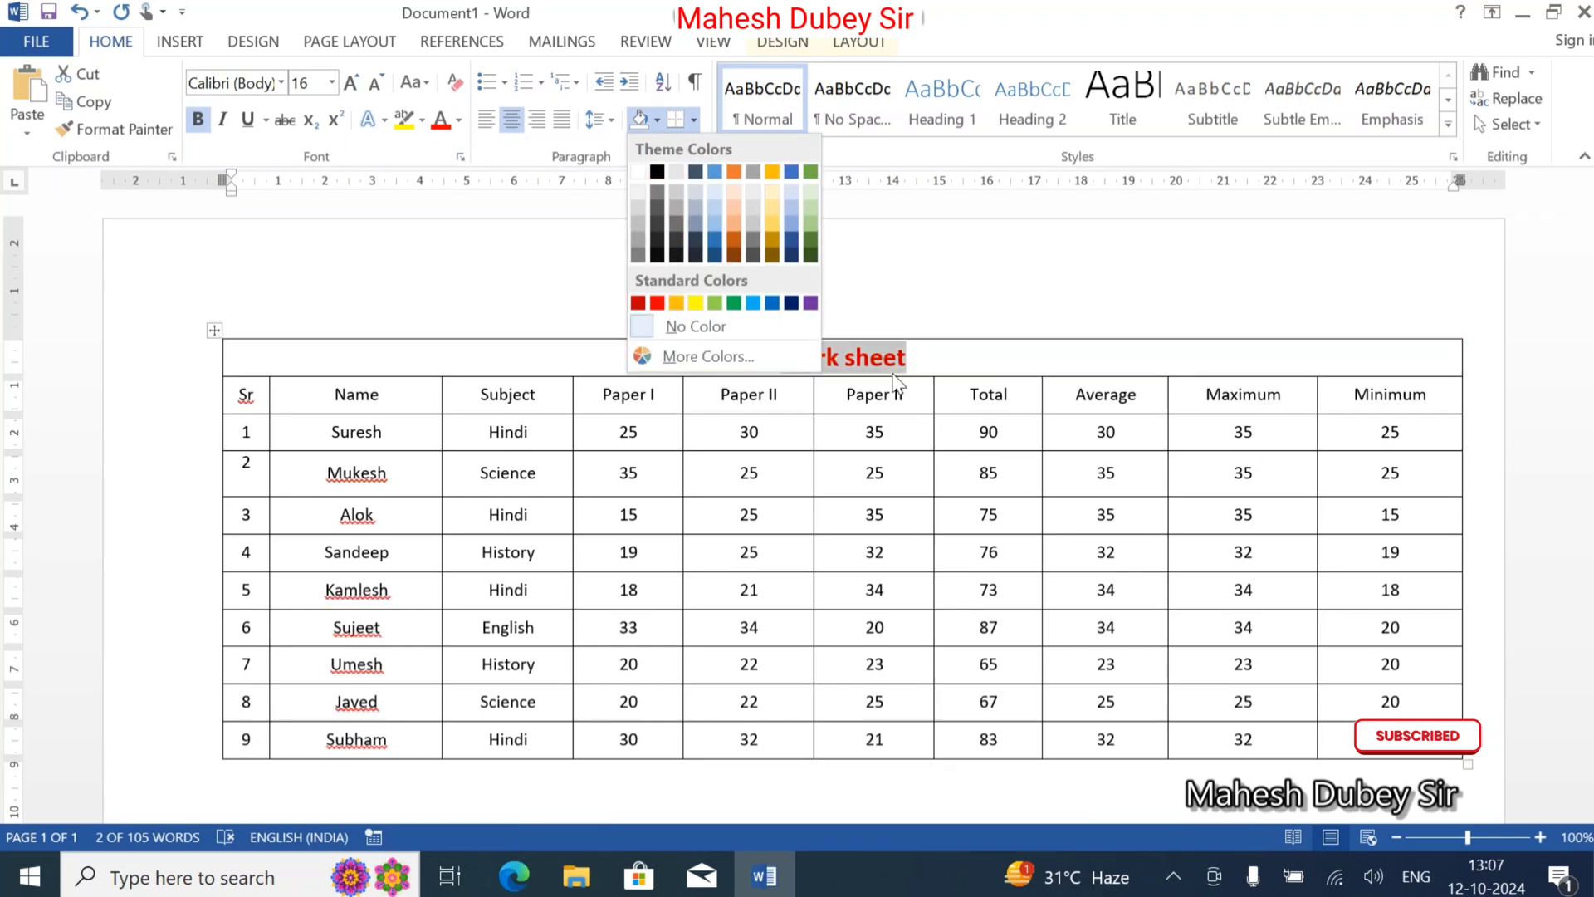
click(677, 303)
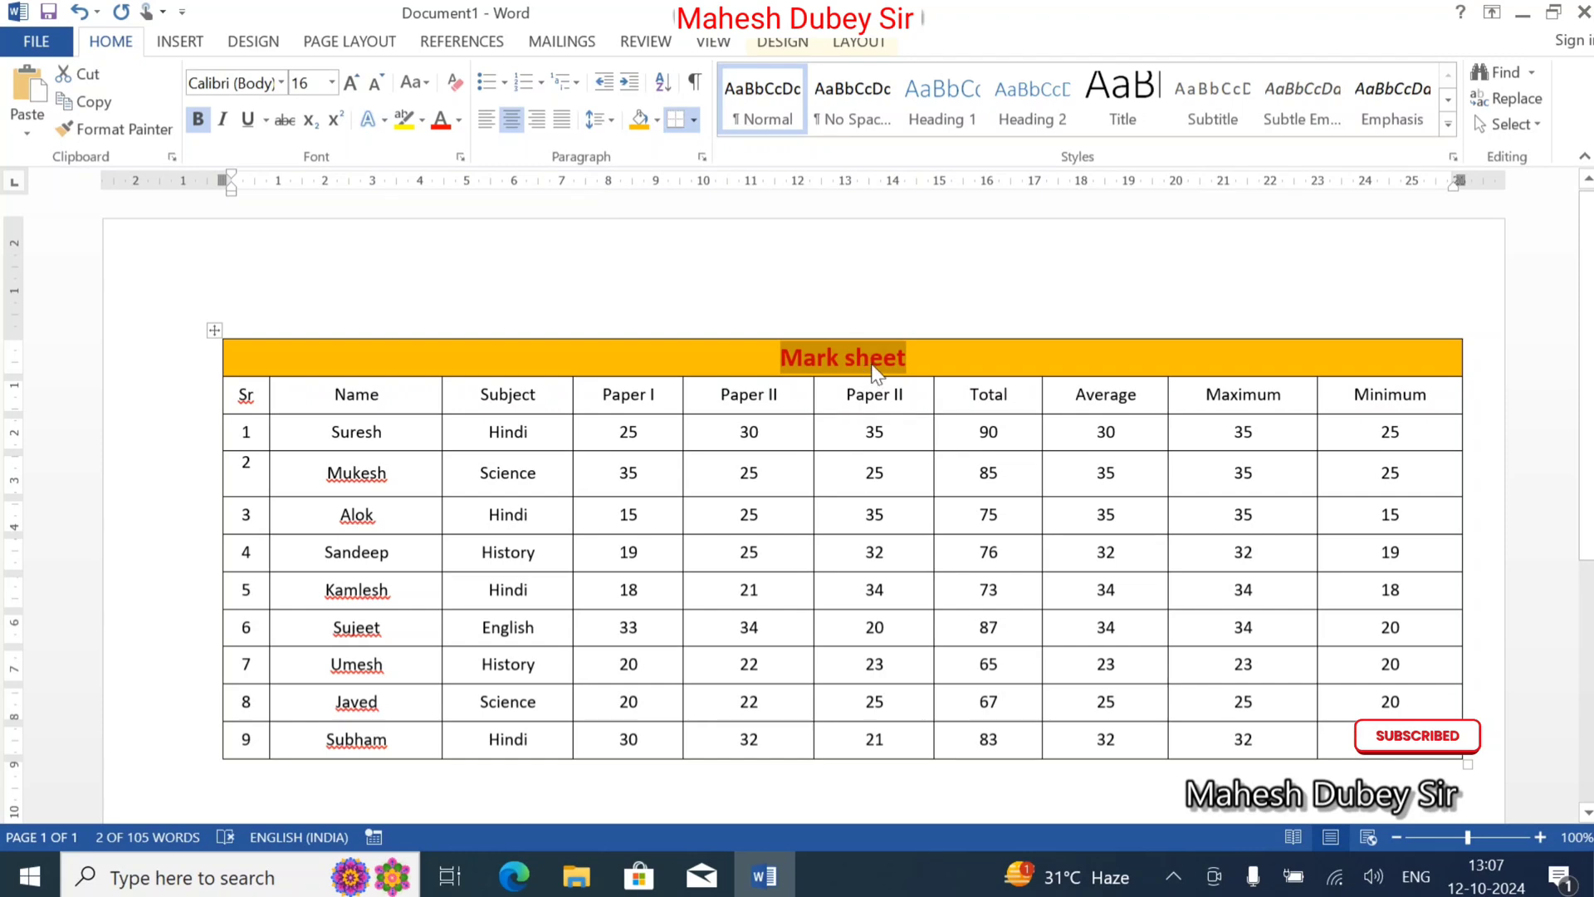
click(960, 356)
click(897, 480)
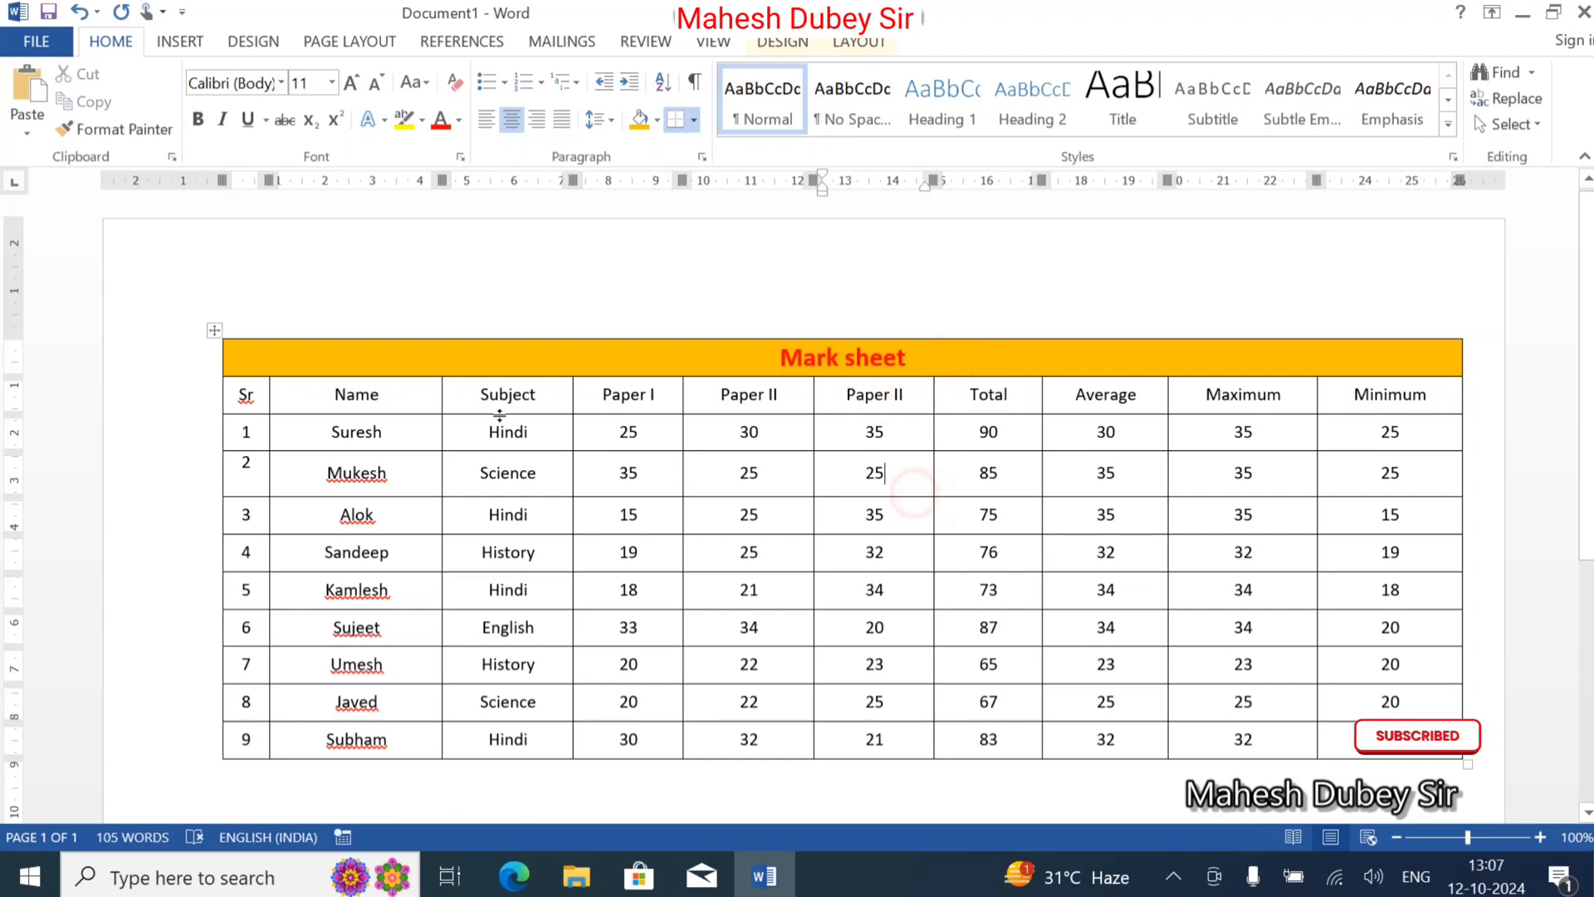
Shade the column heading row from Sr to Minimum with the standard light blue color.
drag(241, 384, 1370, 397)
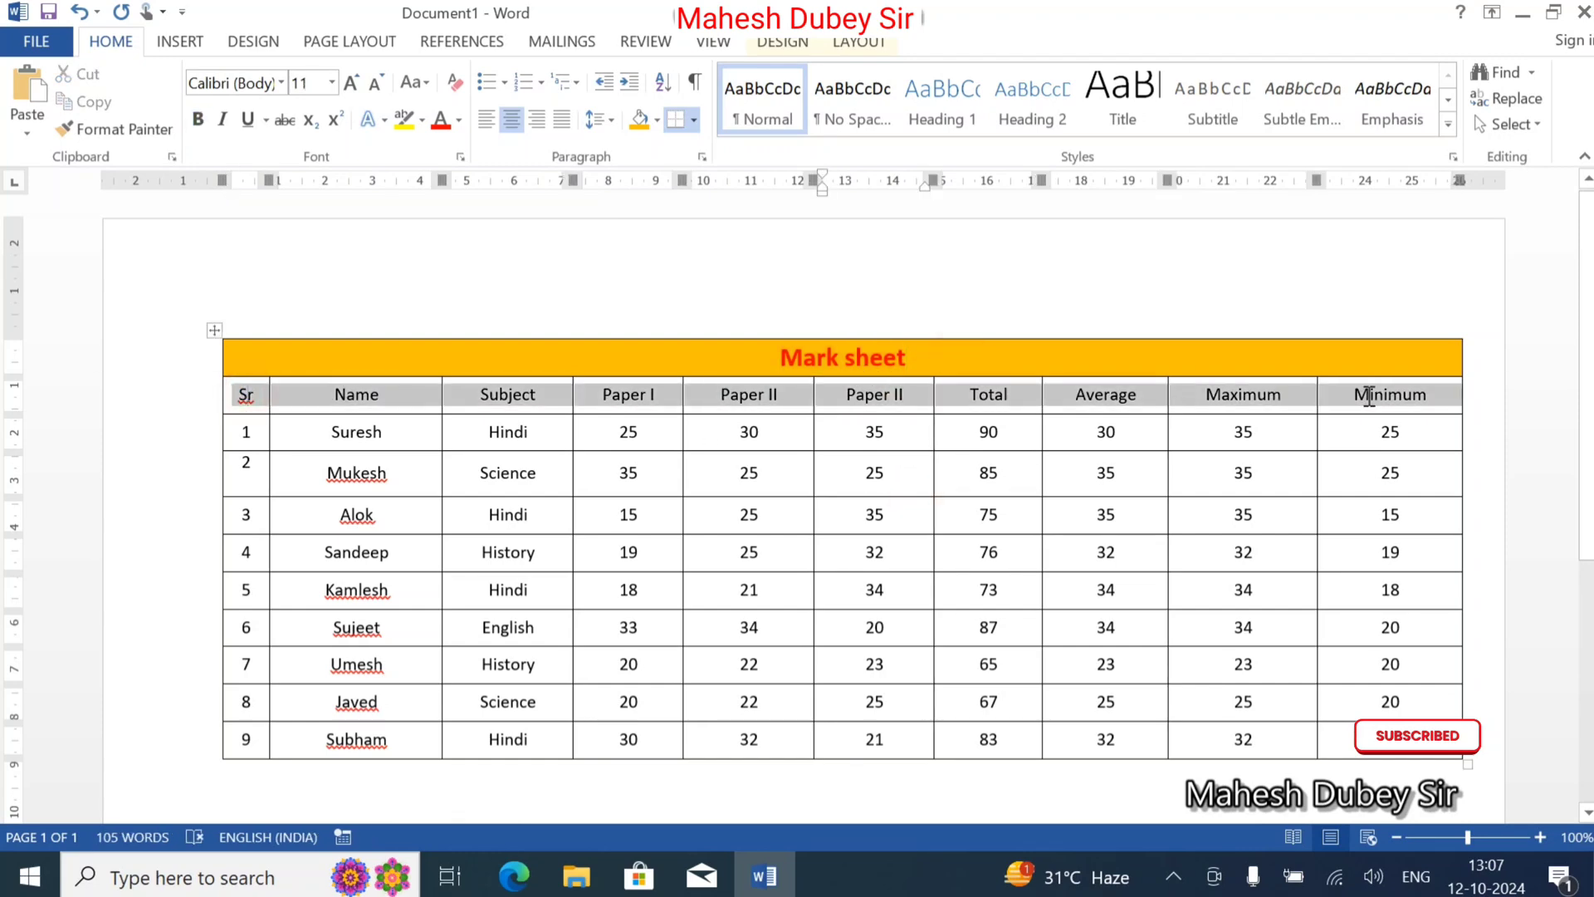
click(658, 121)
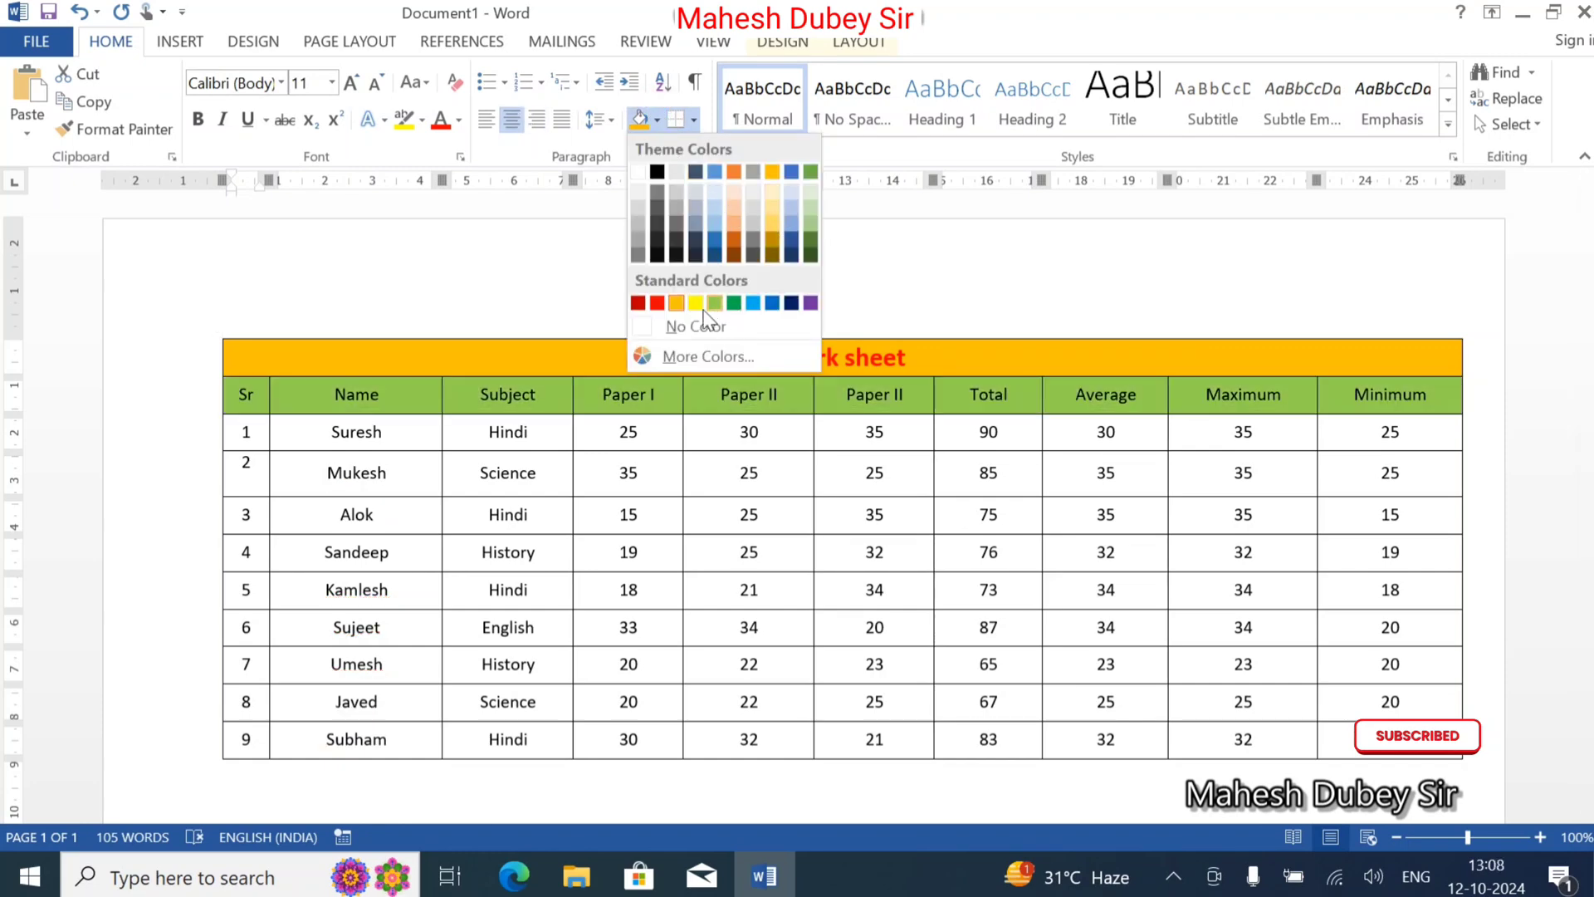
click(753, 303)
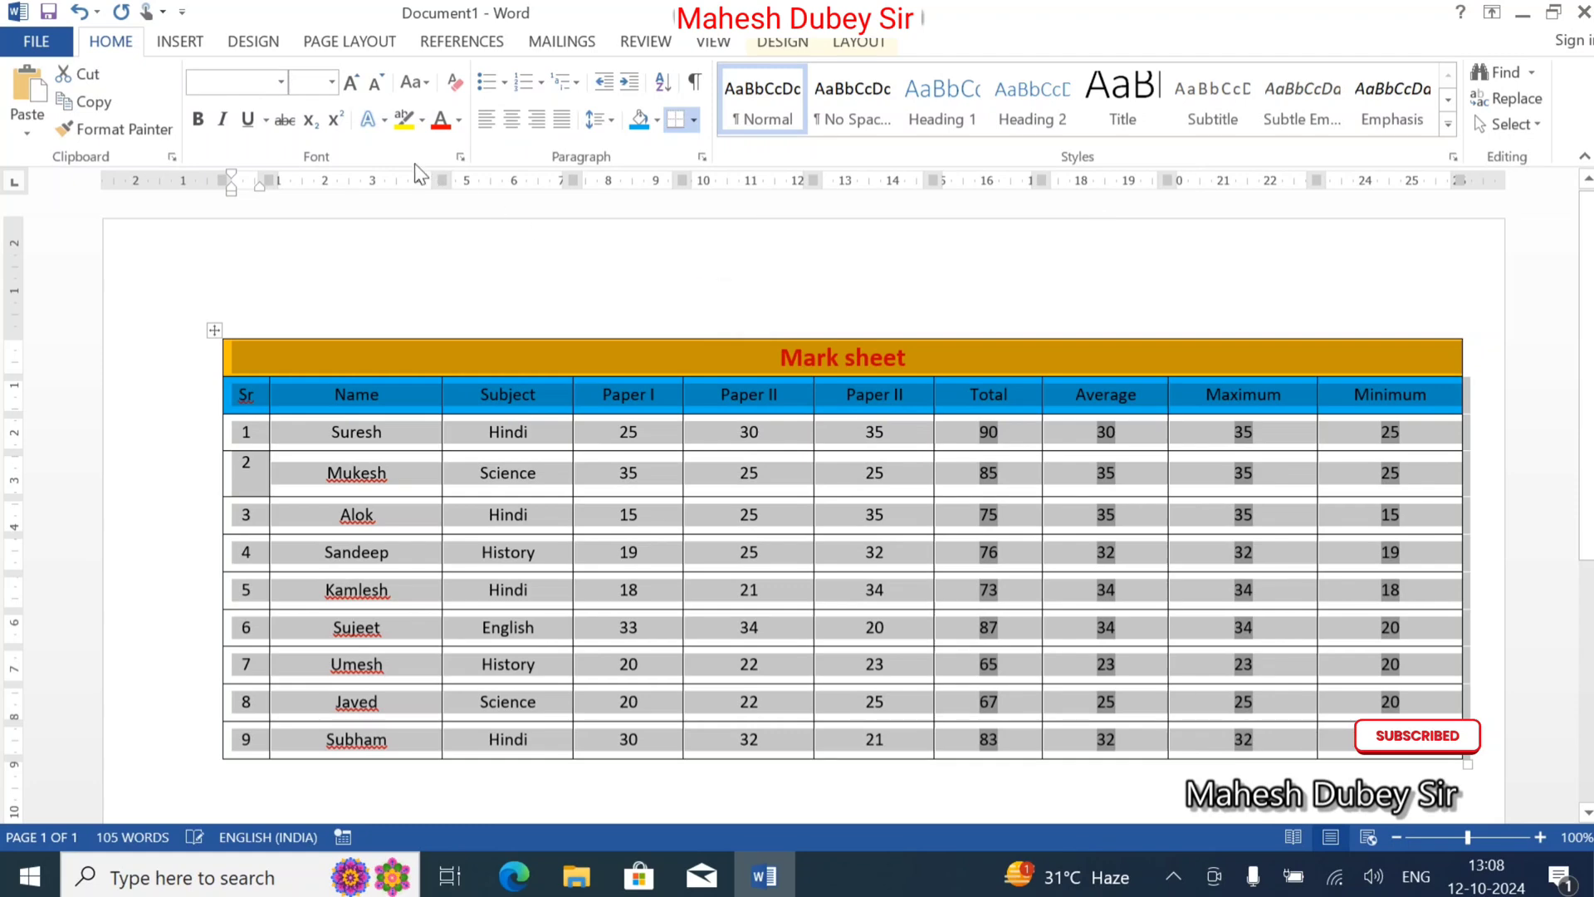
click(459, 121)
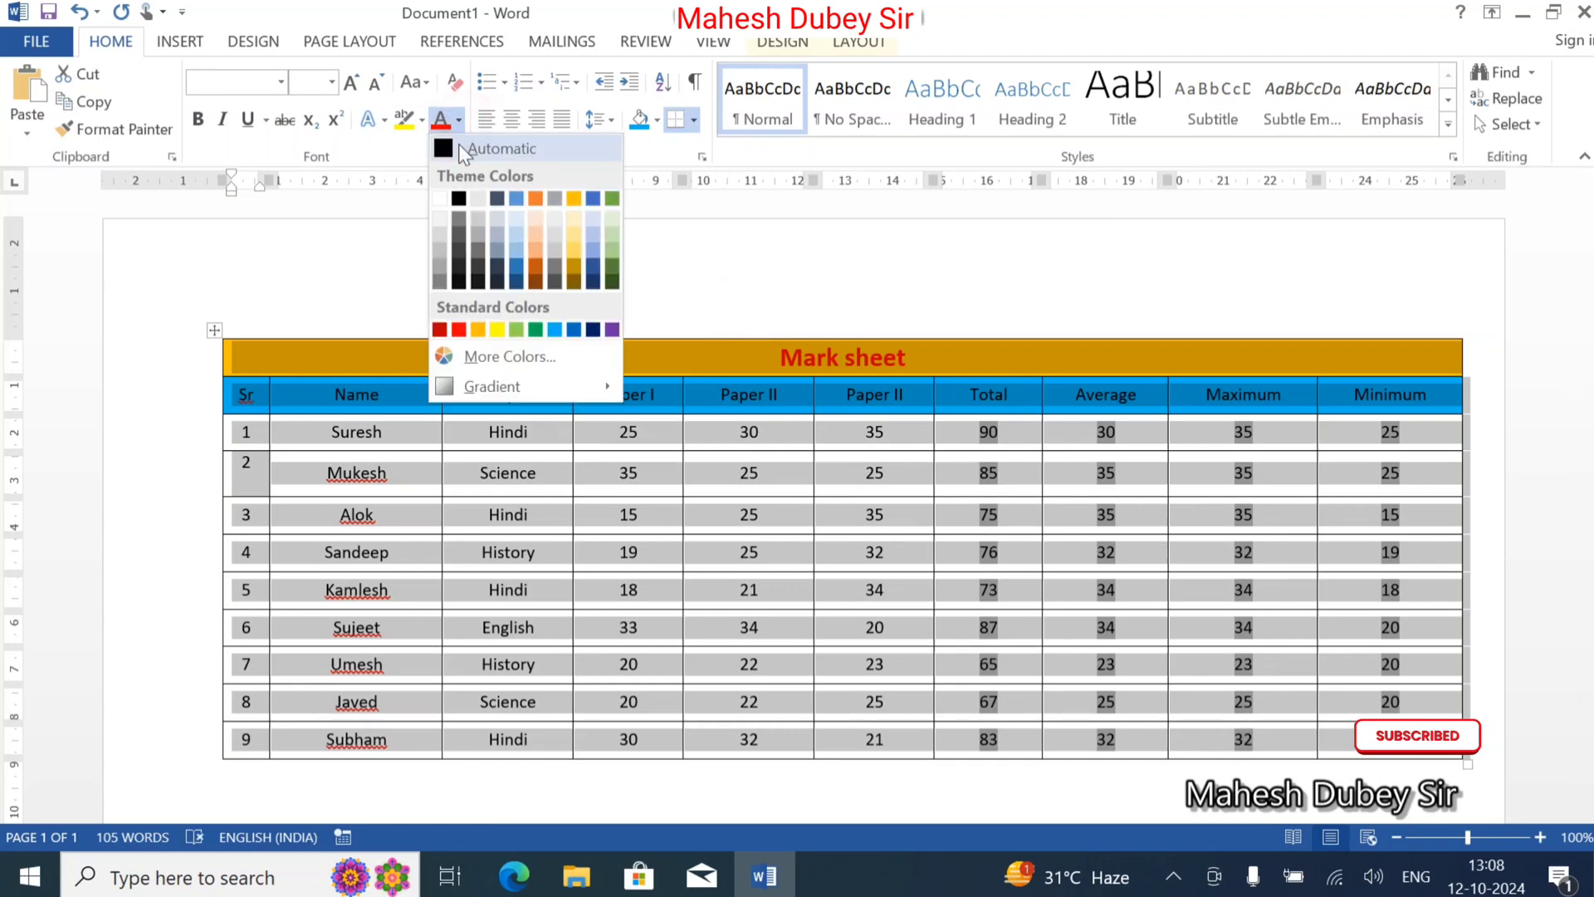
click(440, 194)
click(796, 553)
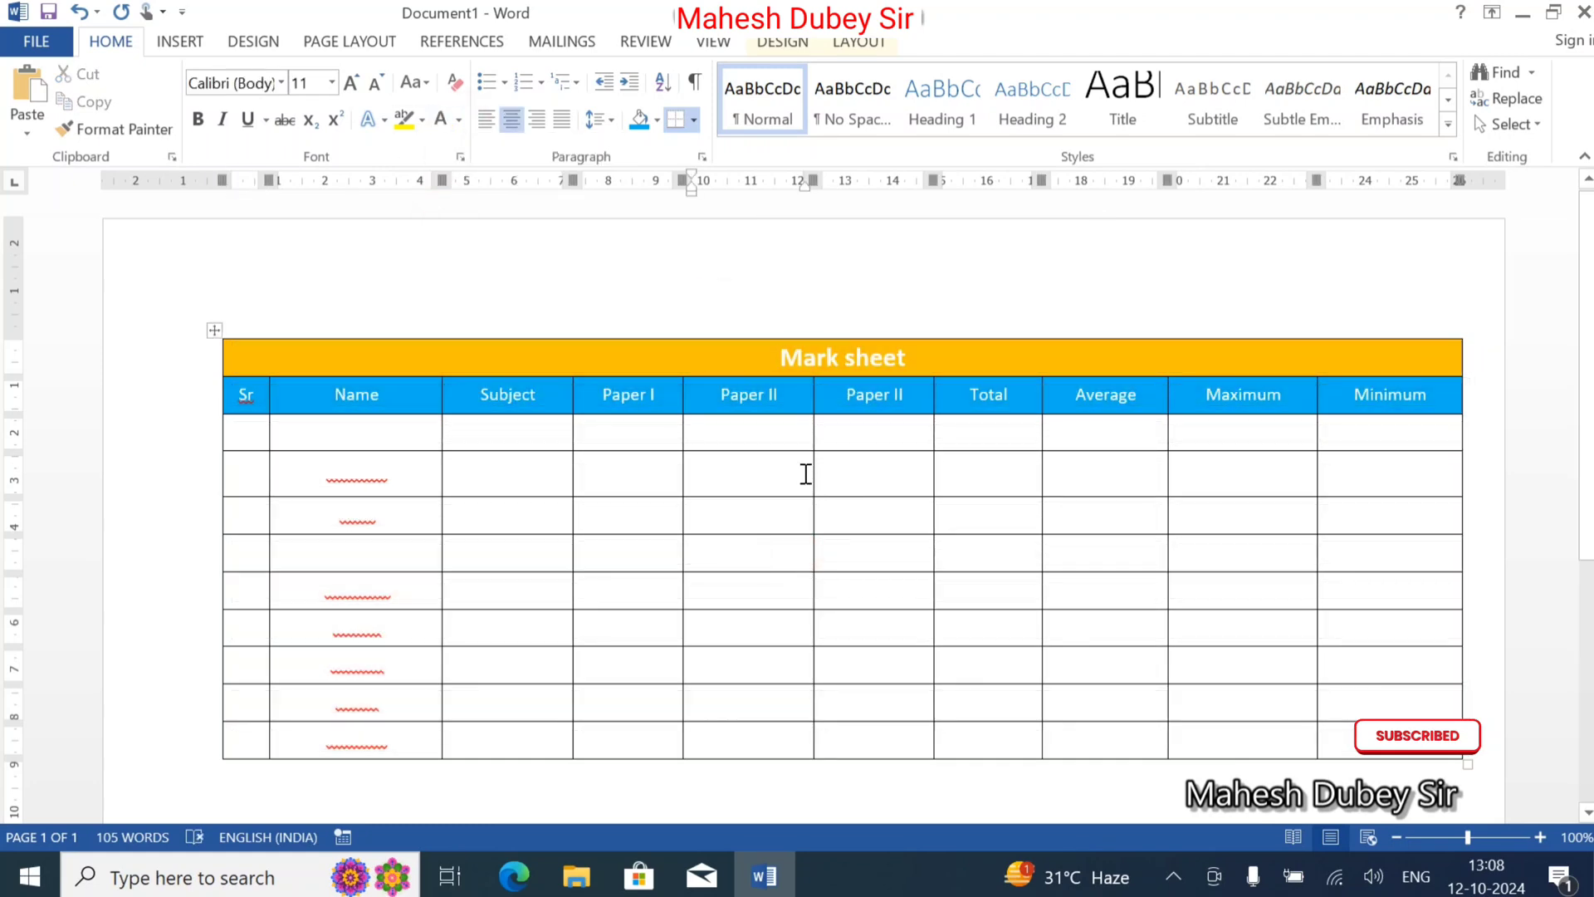
key(ctrl+a)
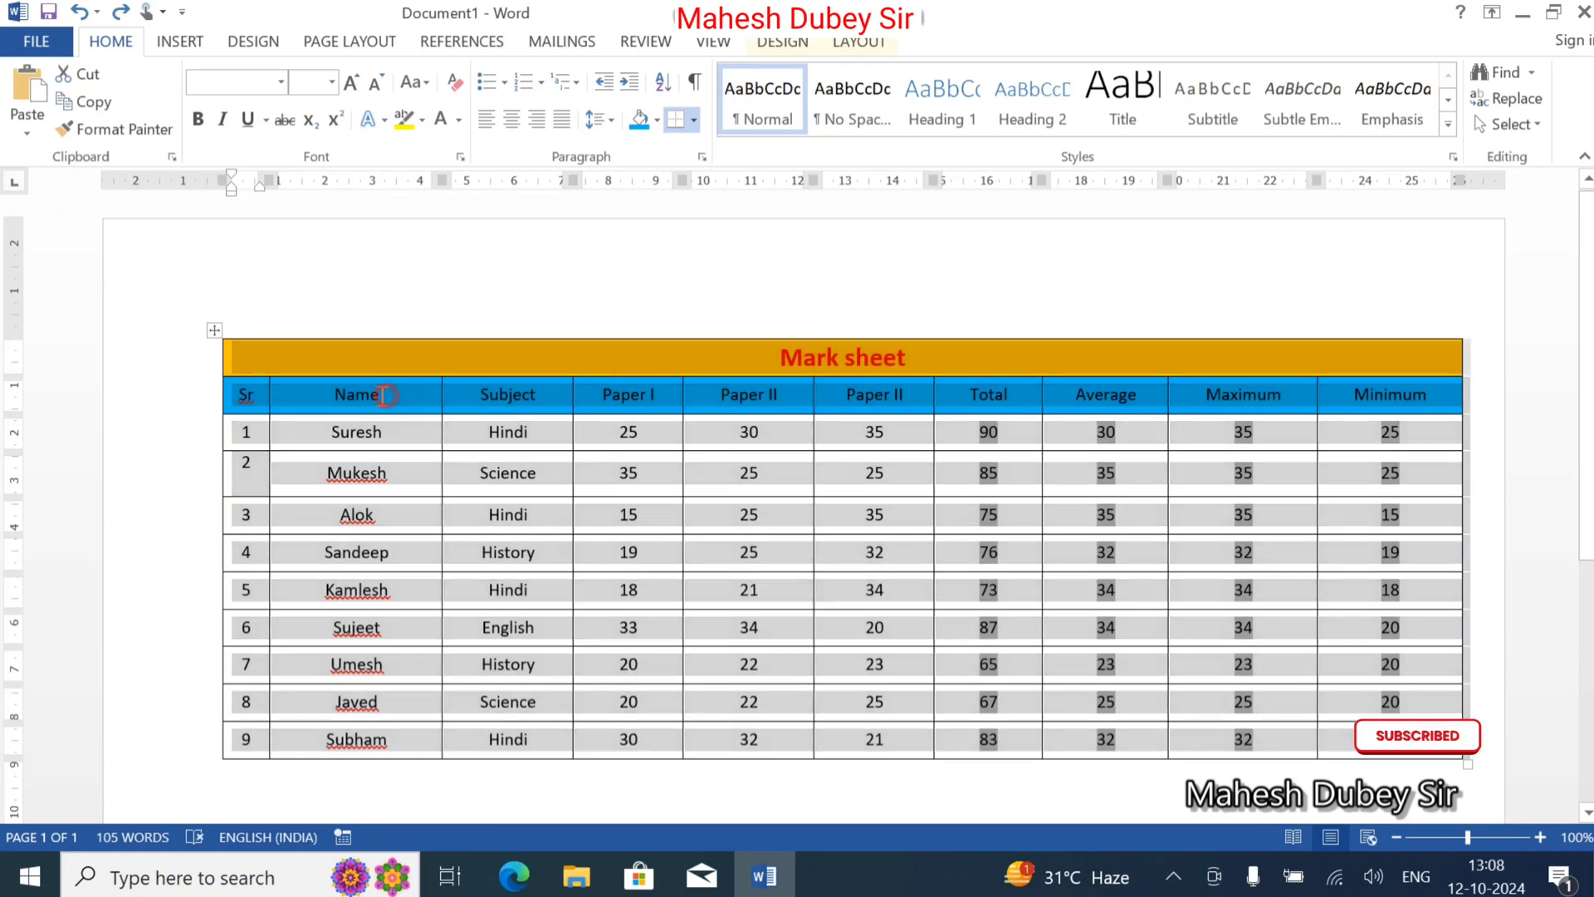
Make the column heading text from Sr to Minimum white and bold.
drag(246, 396, 1420, 392)
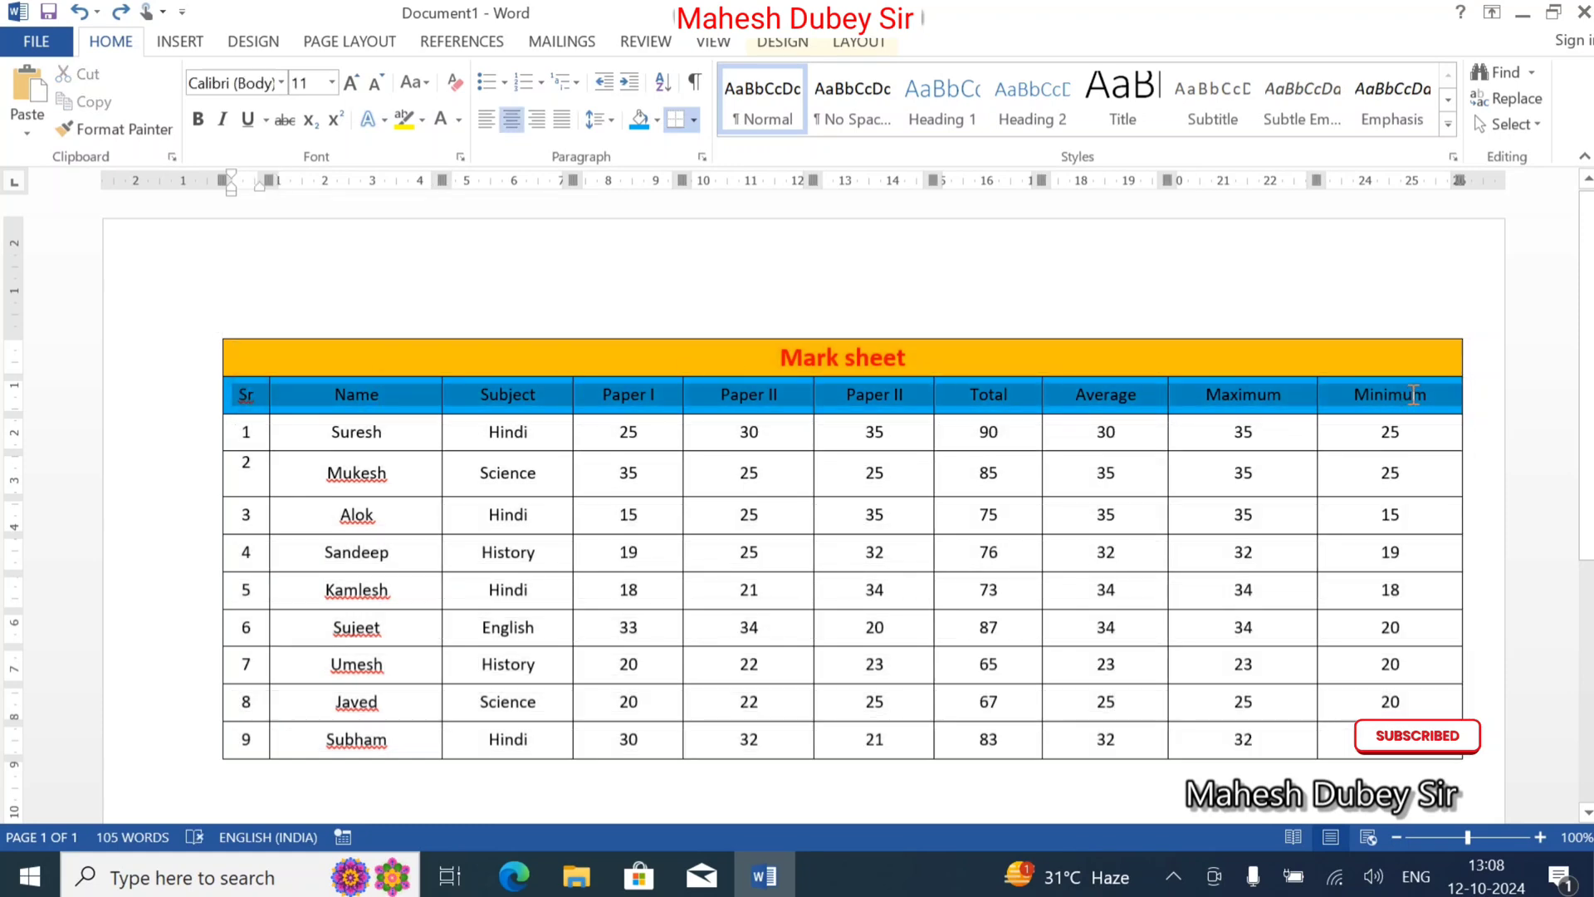
click(440, 122)
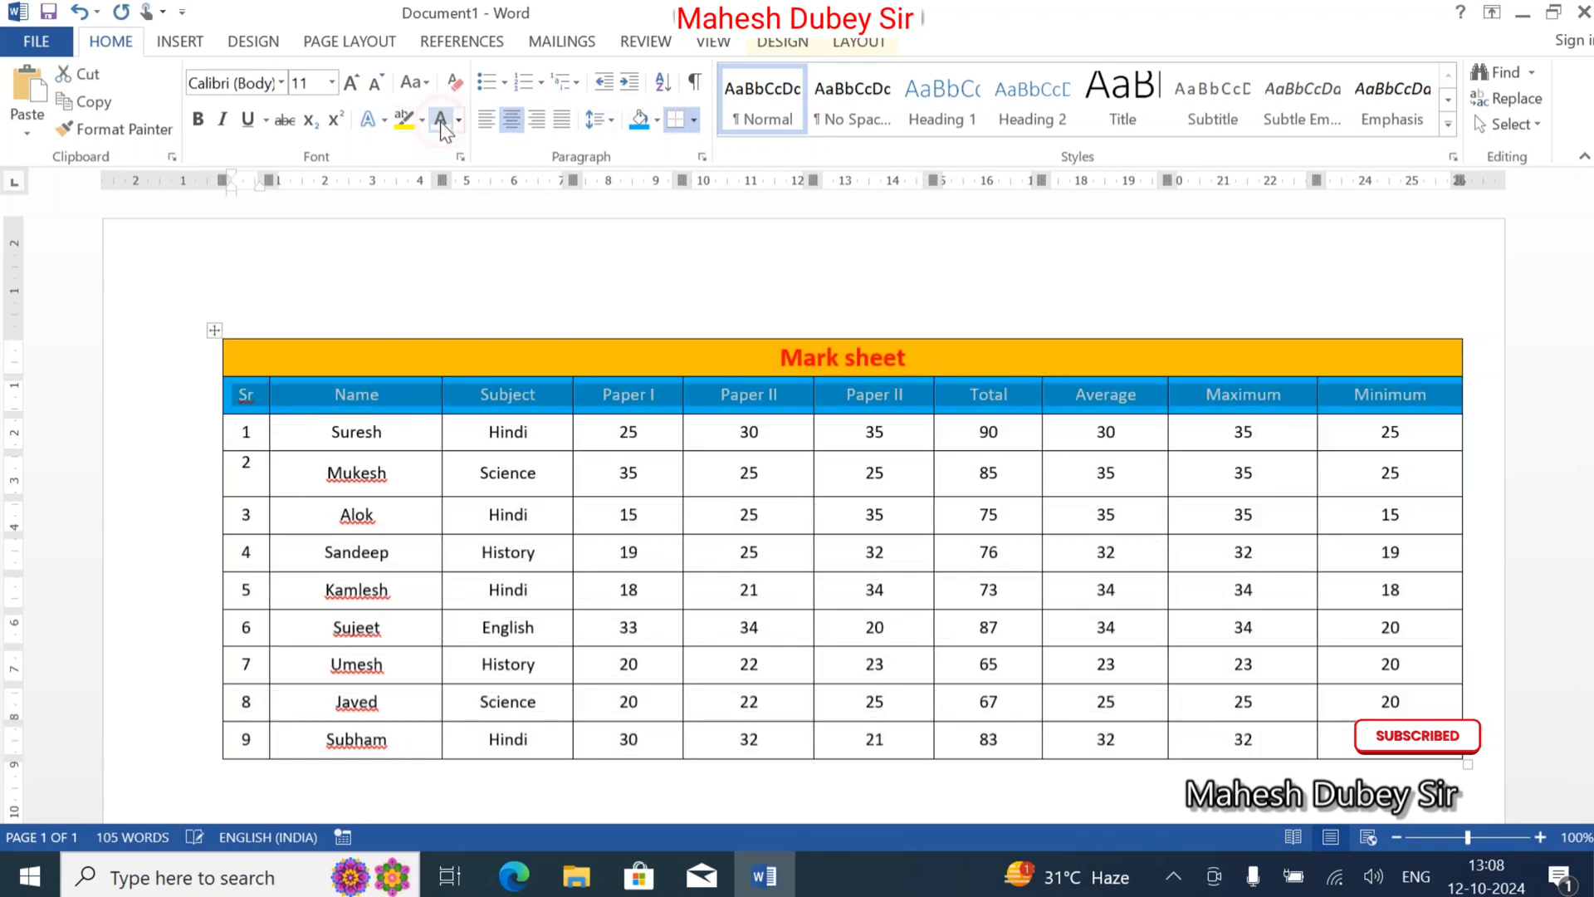
click(199, 121)
click(723, 427)
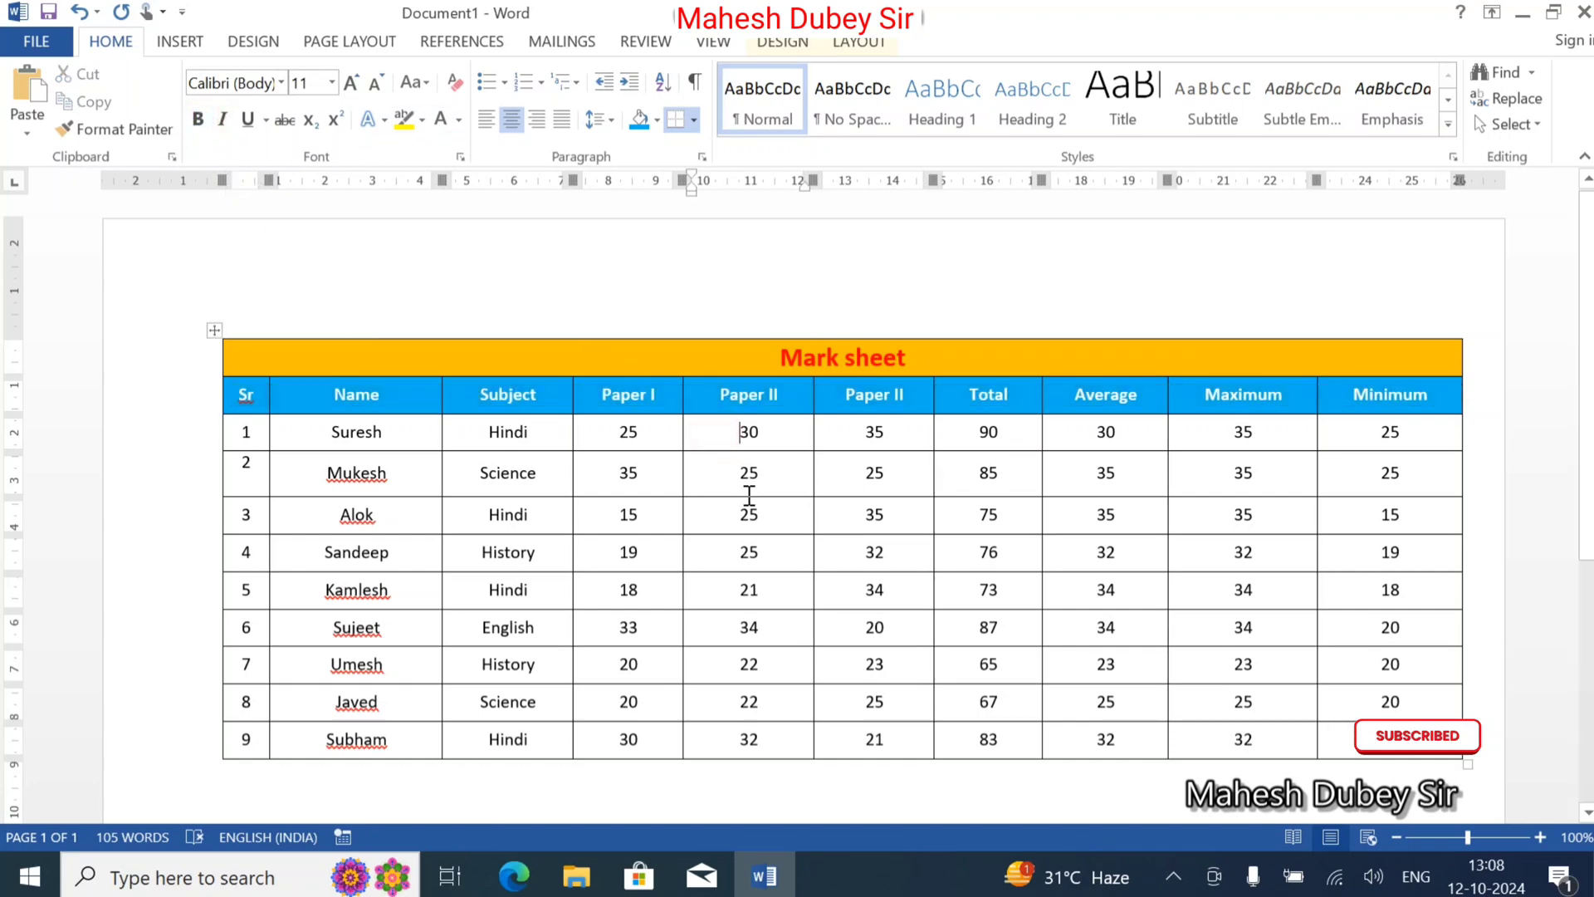
click(374, 433)
double_click(375, 433)
click(416, 630)
scroll(669, 619, down, 1)
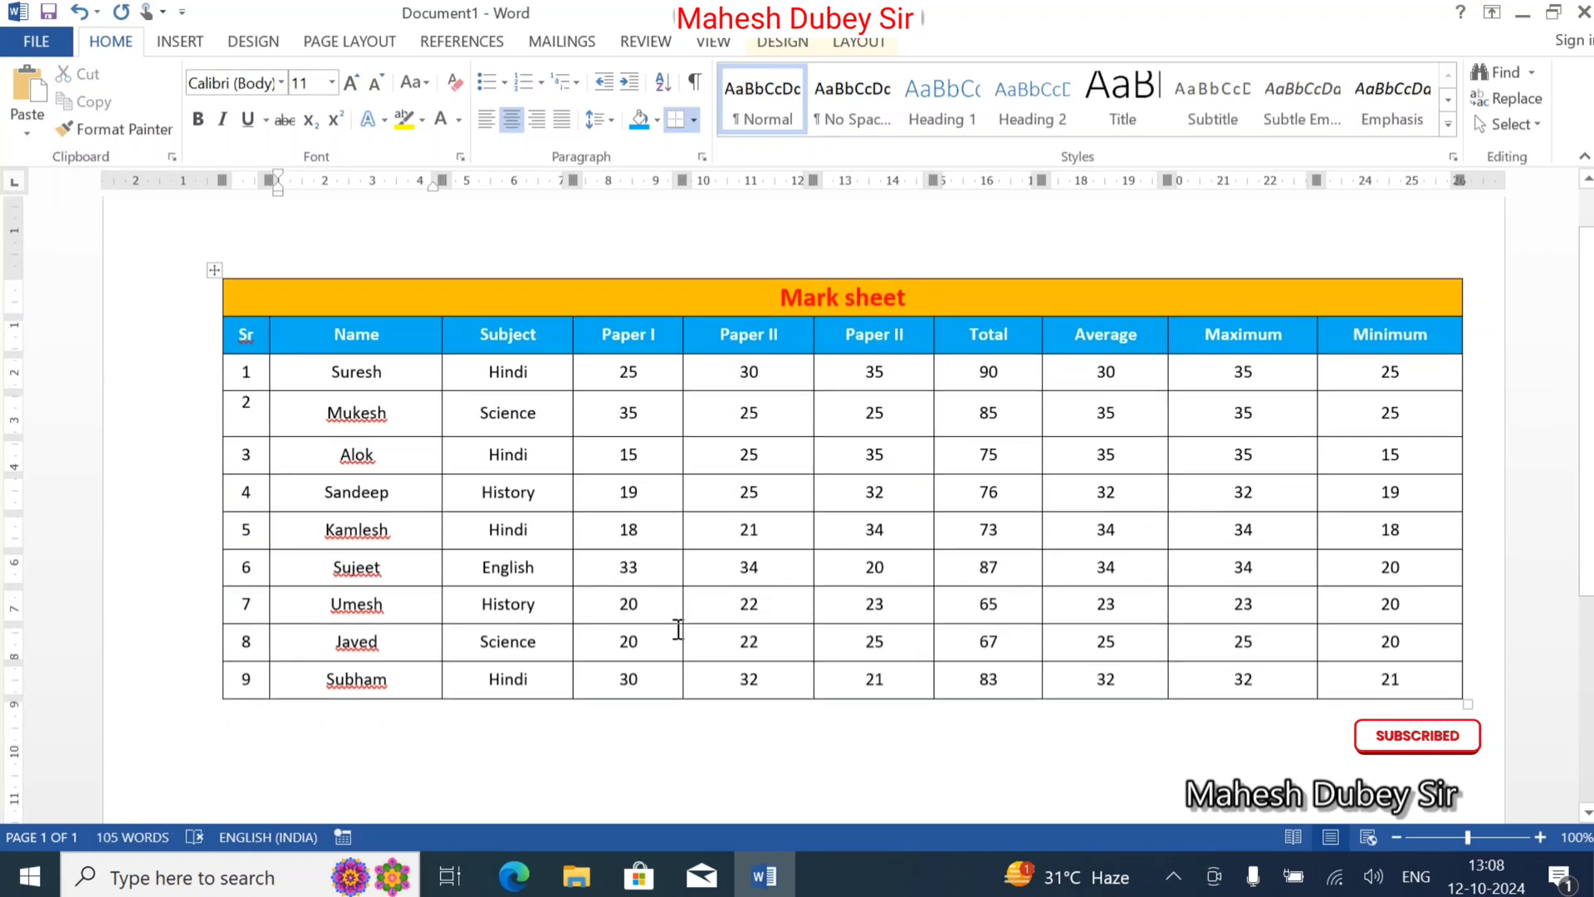